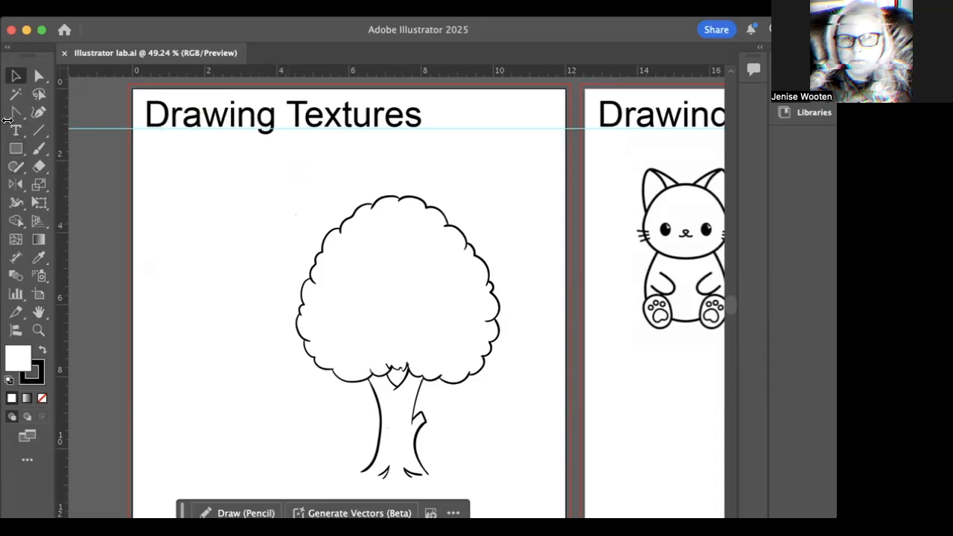
- Detach the Pen tool group as a floating palette and place it on the blank area left of the tree
click(16, 112)
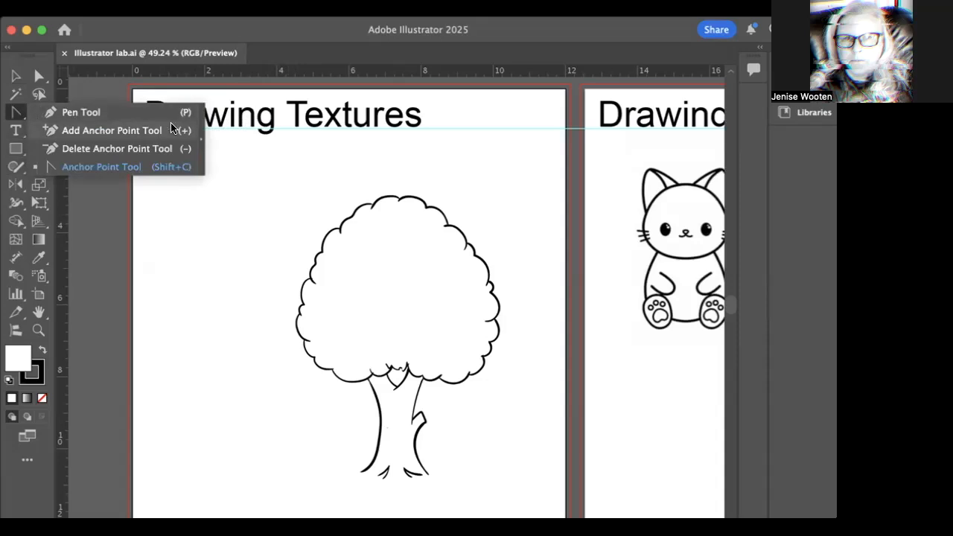
click(201, 139)
drag(58, 125, 219, 228)
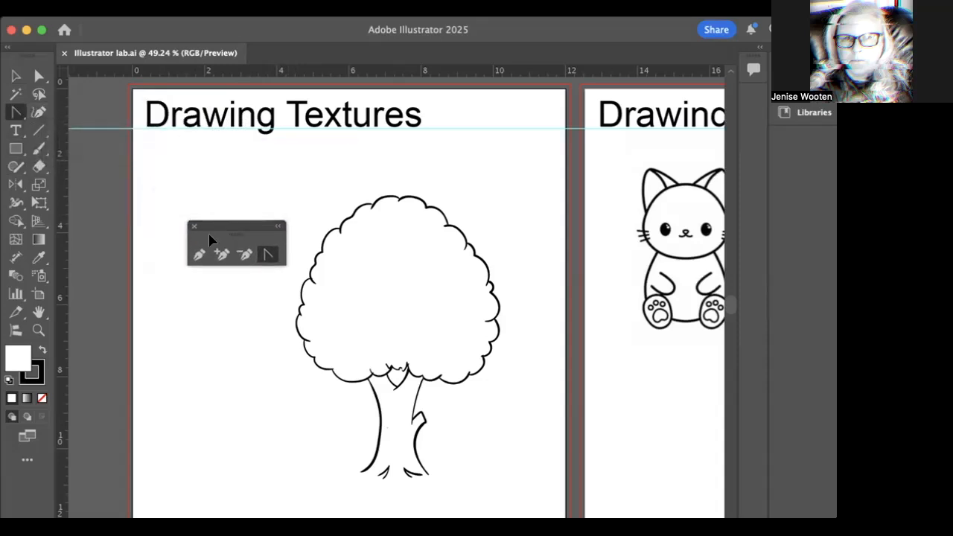
key(super+equal)
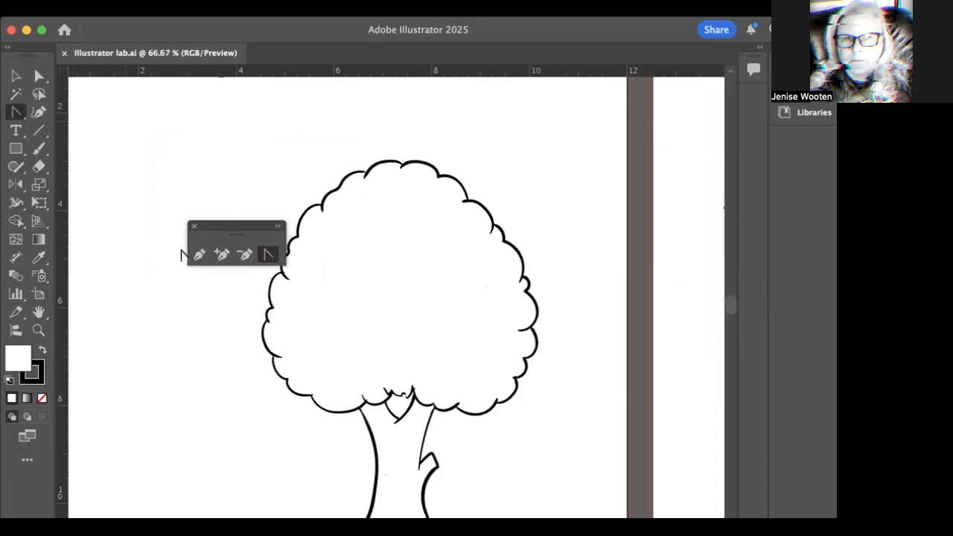
scroll(179, 272, down, 3)
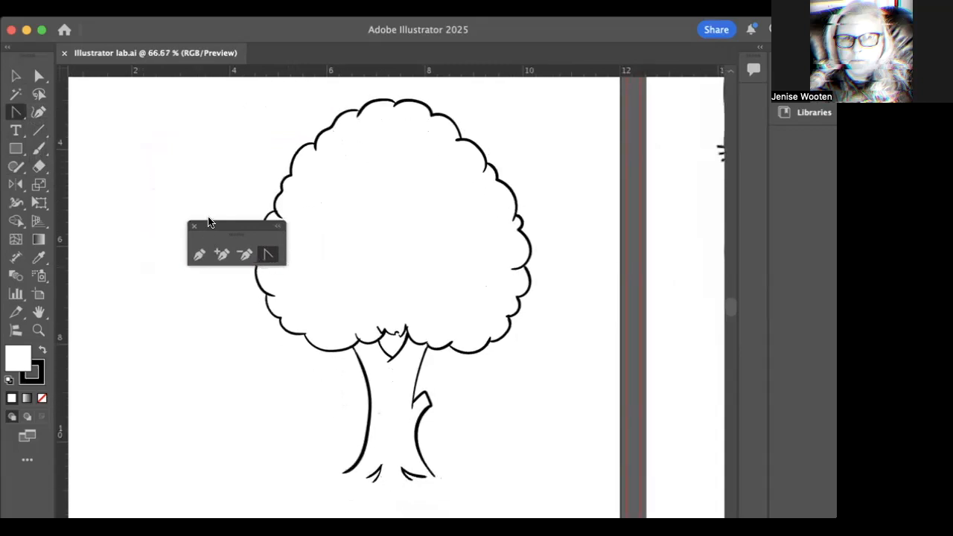
drag(212, 222, 139, 207)
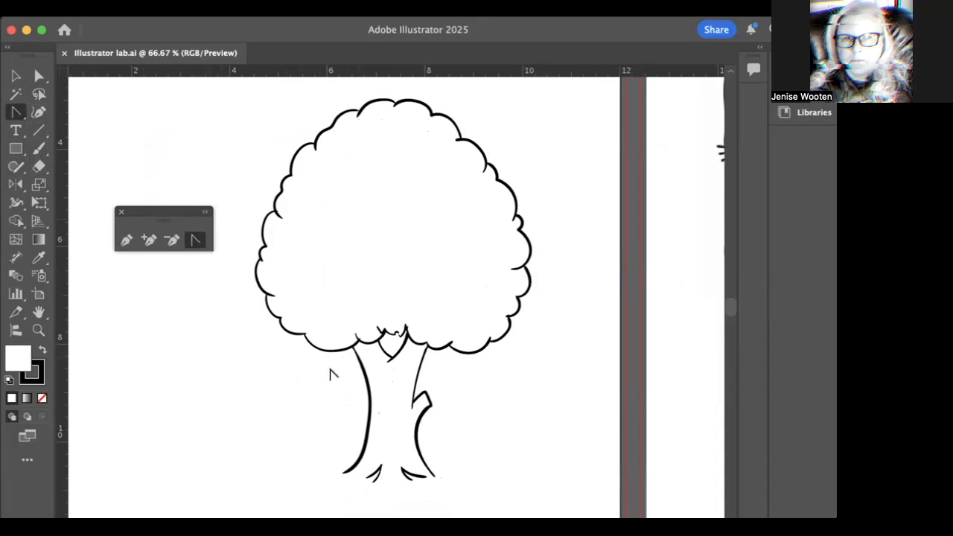
- Activate the Pen tool with no fill and an orange stroke, colour FCB32F, for tracing the tree trunk
click(132, 245)
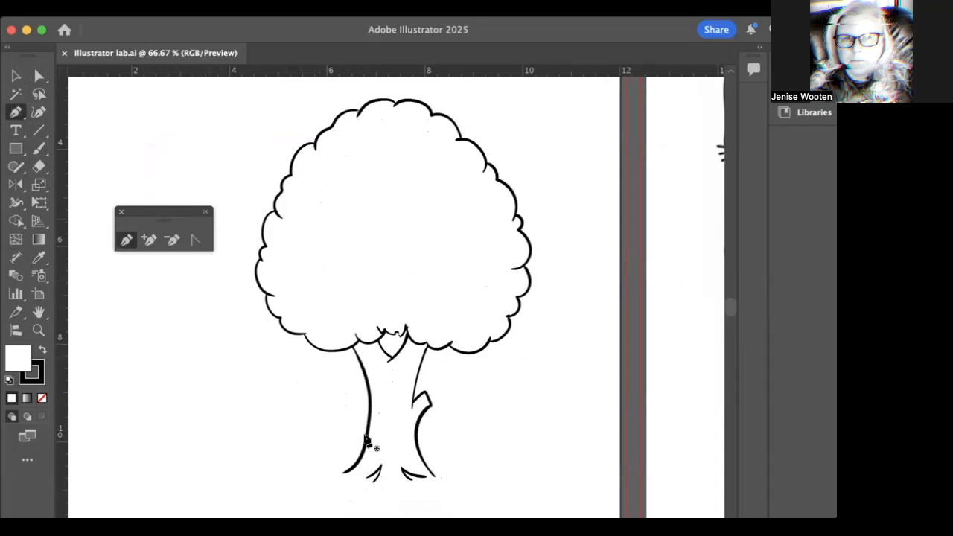
key(super+equal)
key(super+equal)
key(super+equal)
scroll(365, 439, down, 5)
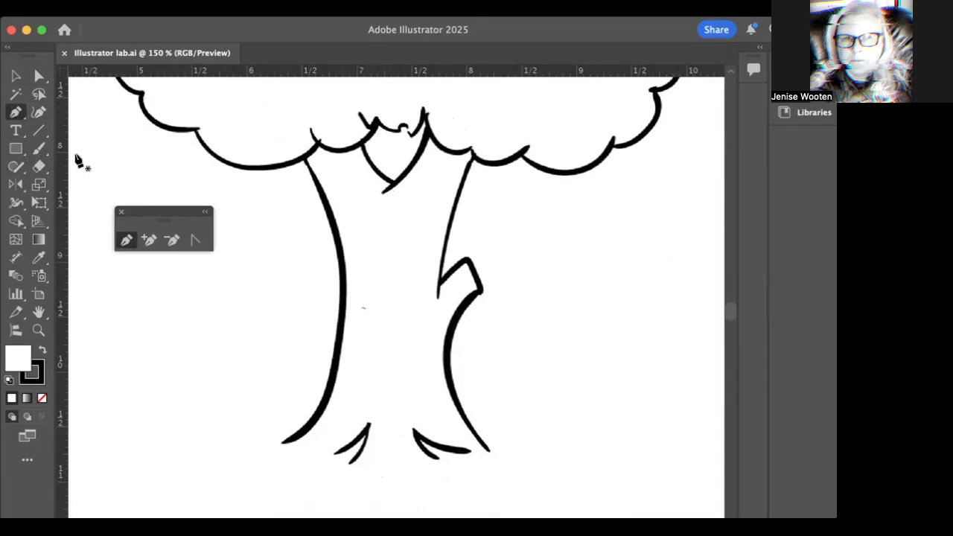
click(42, 399)
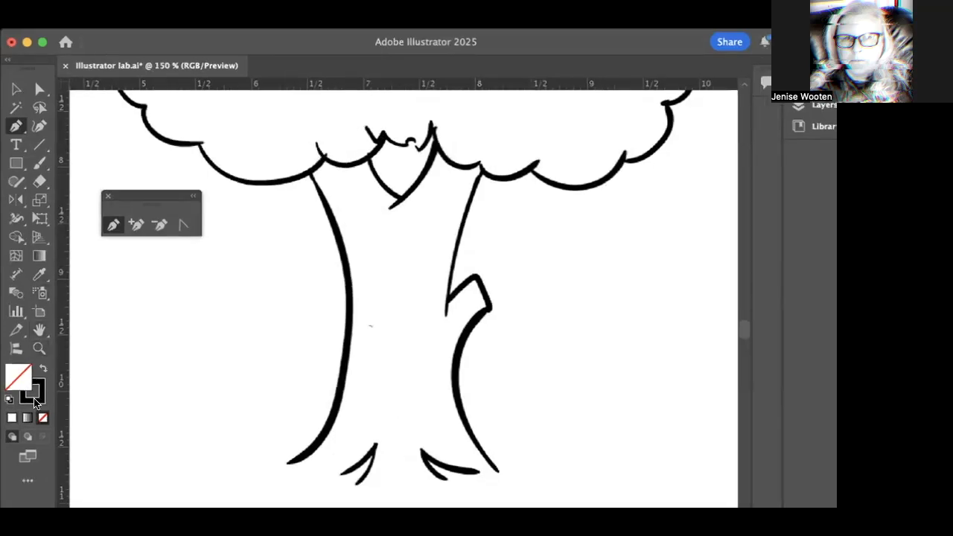
click(34, 402)
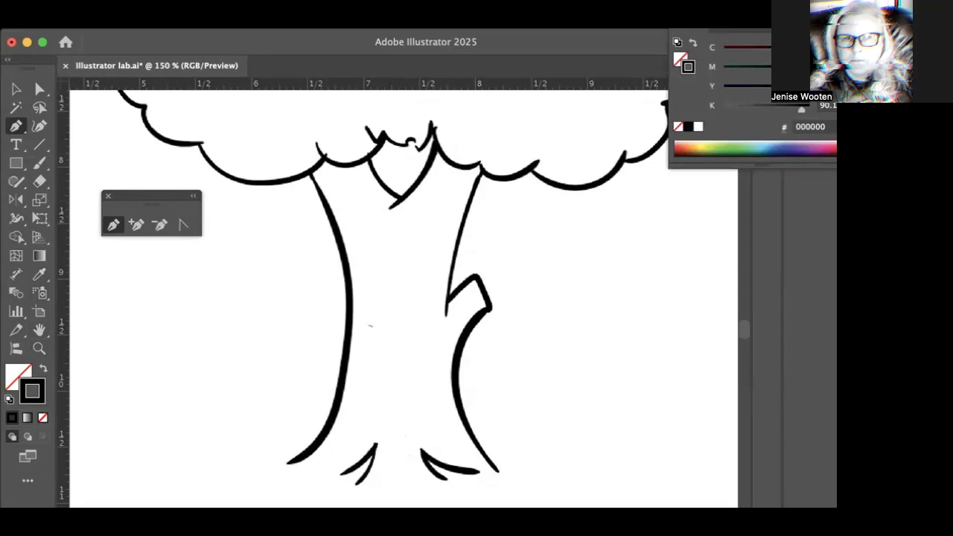
drag(783, 70, 700, 85)
drag(779, 70, 729, 71)
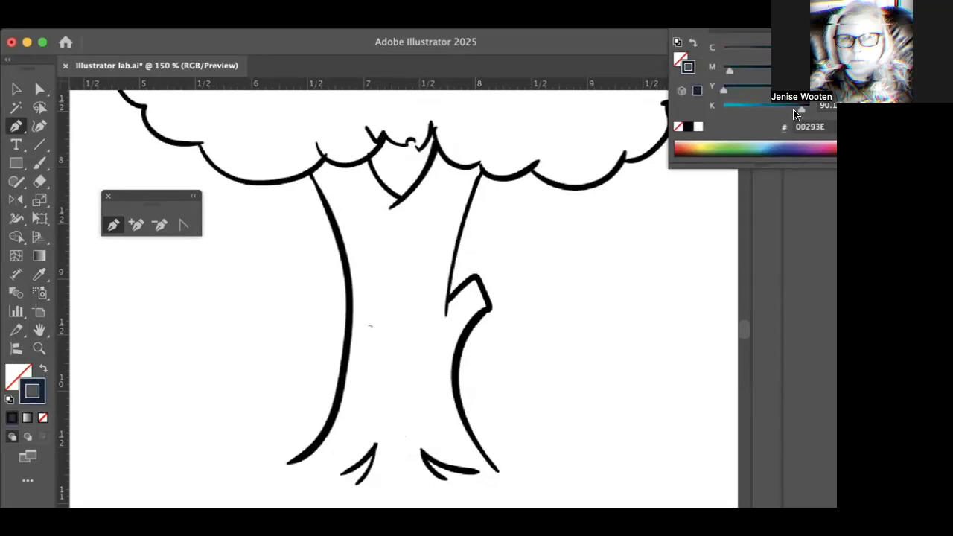
drag(795, 113, 743, 110)
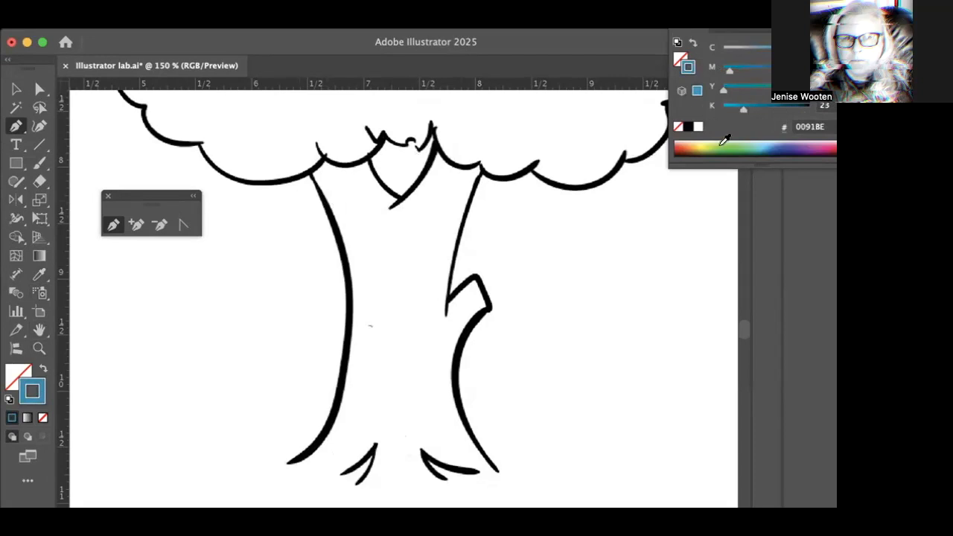
click(711, 144)
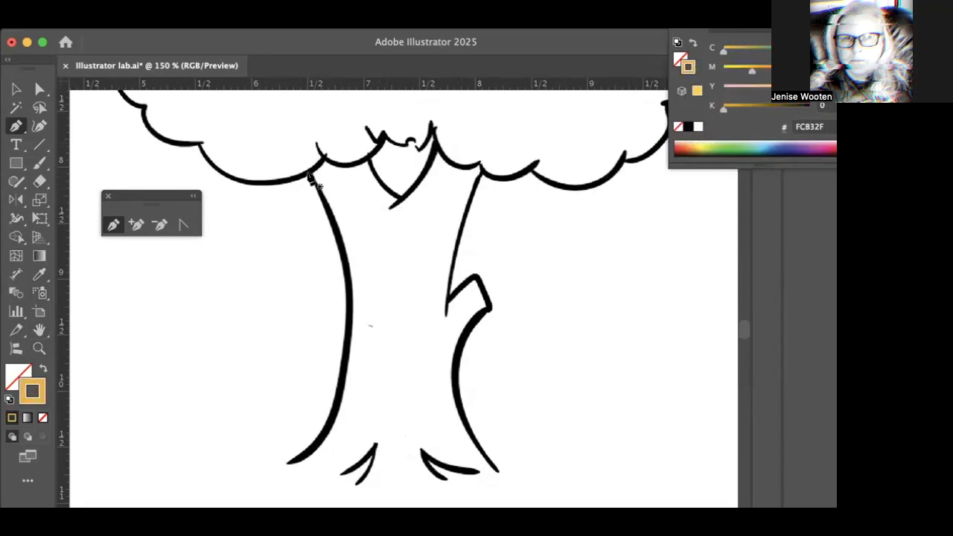
- Trace the trunk's left edge with the Pen tool and continue around the root points to the lower right corner
click(307, 176)
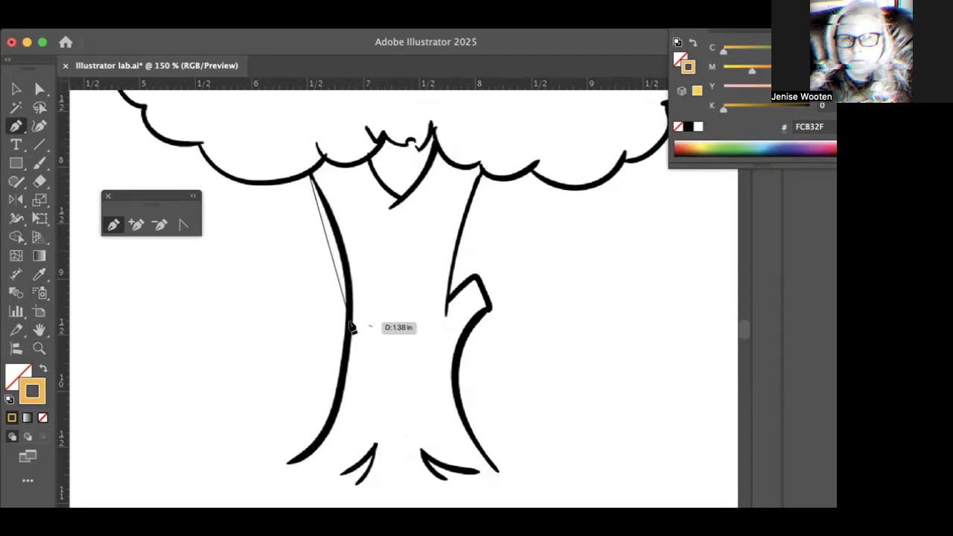
drag(344, 339, 413, 493)
click(444, 479)
click(422, 452)
drag(455, 468, 463, 469)
click(497, 470)
- Continue the path up the trunk's right edge, around the branch stub and up past the lower edge of the foliage
drag(455, 372, 461, 321)
click(489, 307)
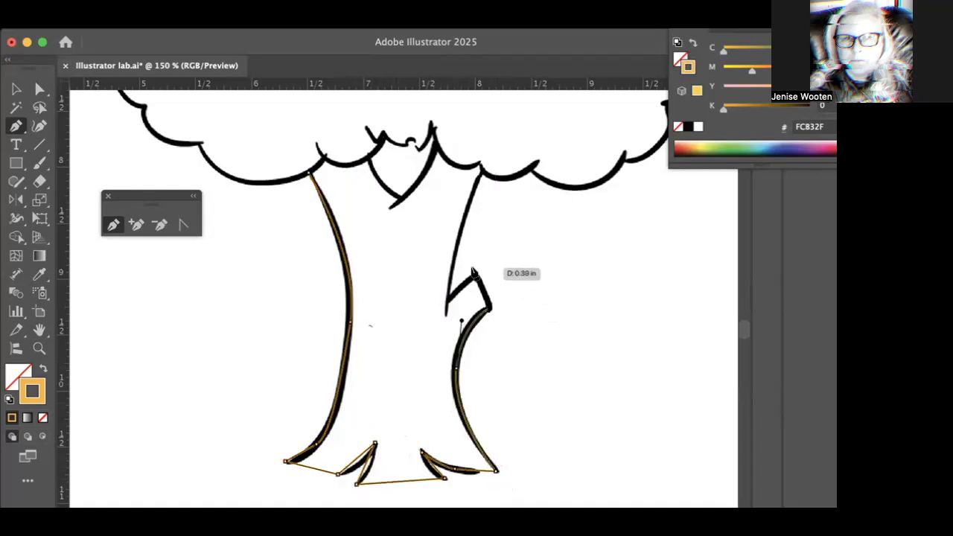
click(450, 302)
drag(461, 227, 476, 201)
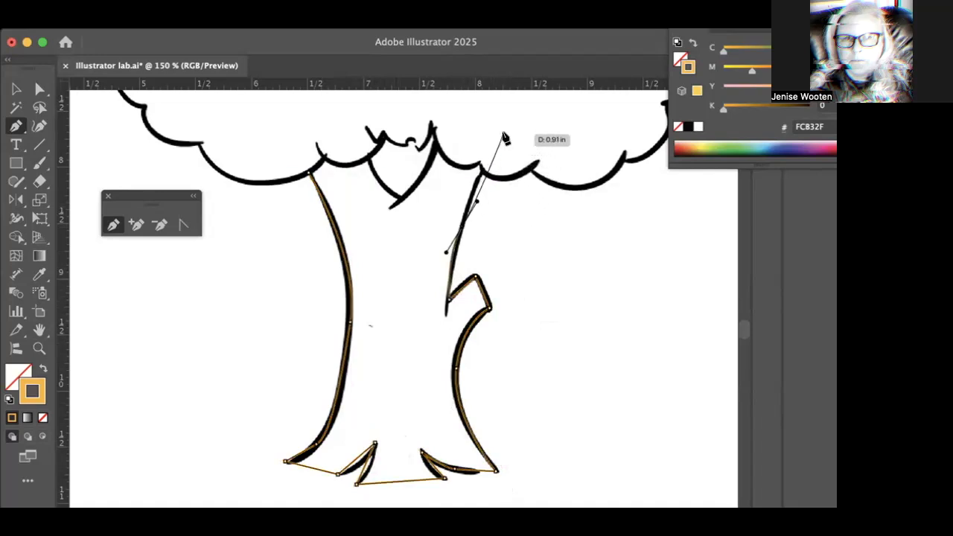
click(495, 137)
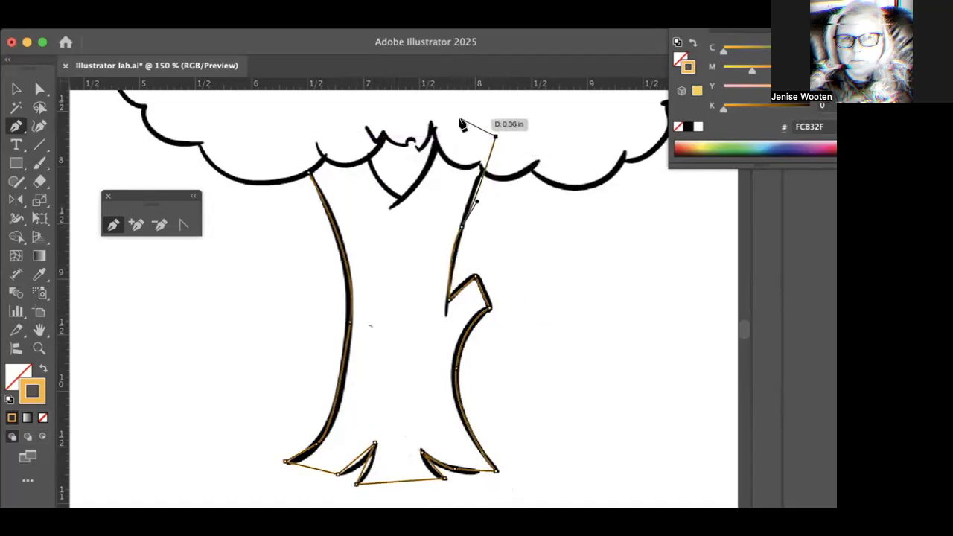
- Trace the V-shaped fork at the trunk's top and close the path at its starting point
click(440, 114)
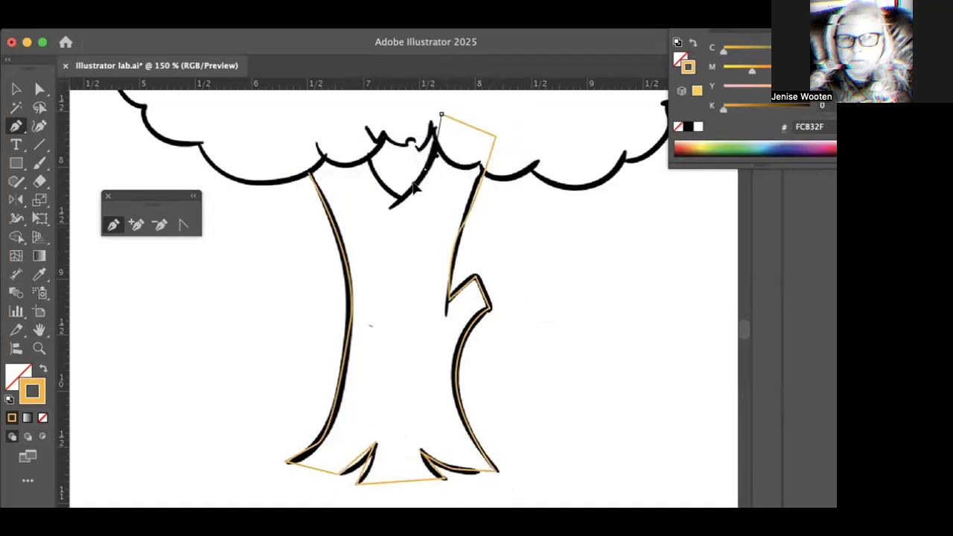
click(425, 174)
click(400, 198)
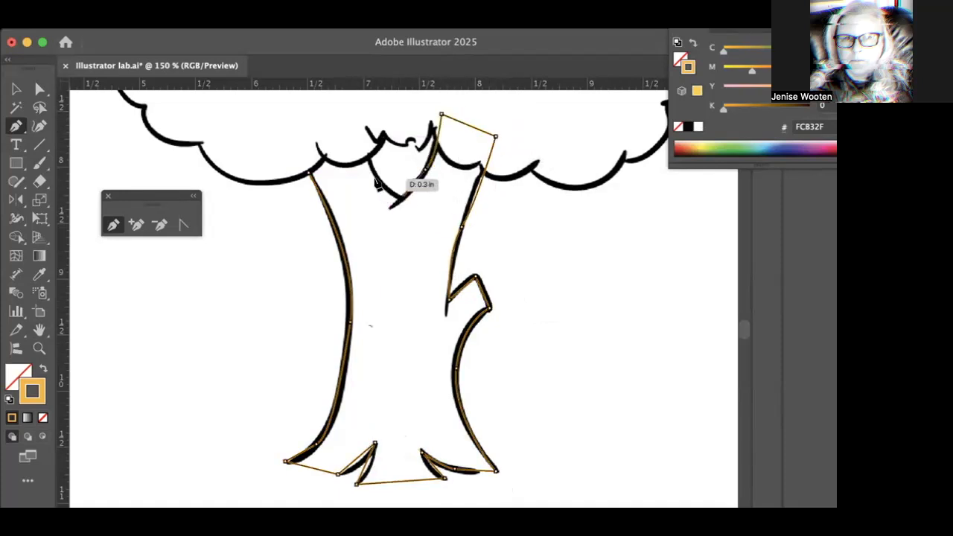
drag(376, 183, 370, 165)
click(358, 137)
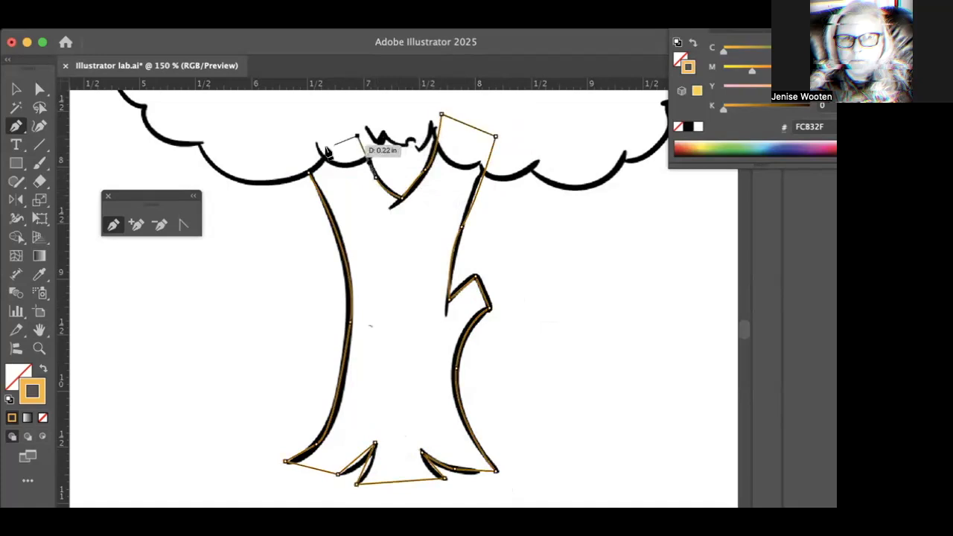
click(307, 150)
click(311, 171)
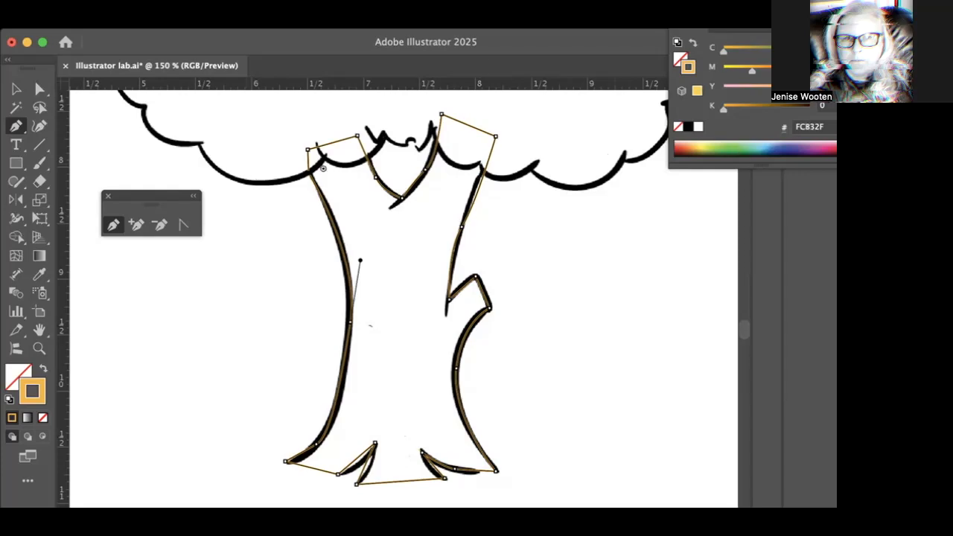
- Draw a vertical line about 5 in long on the blank area left of the tree with the Line Segment tool
key(super+equal)
key(super+equal)
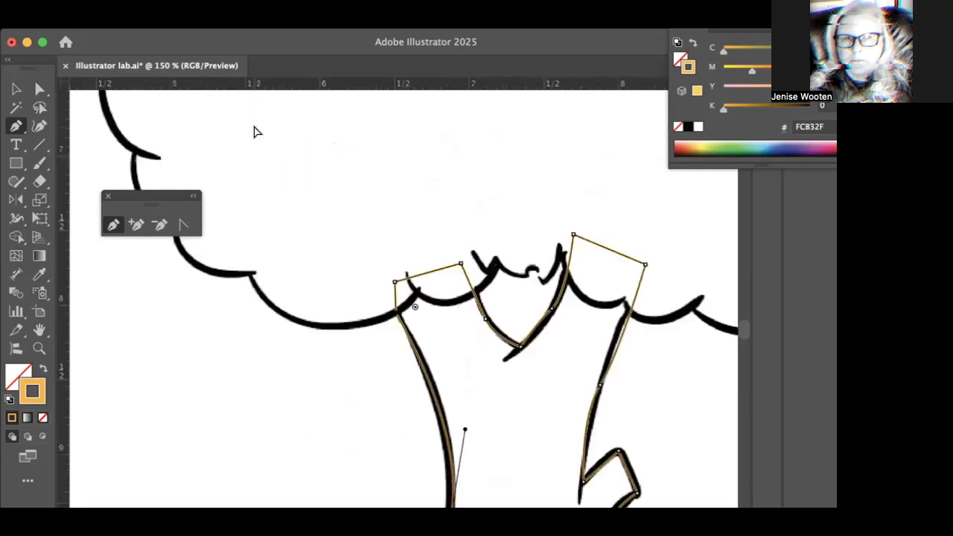
key(super+minus)
key(super+minus)
key(super+minus)
key(super+minus)
key(super+minus)
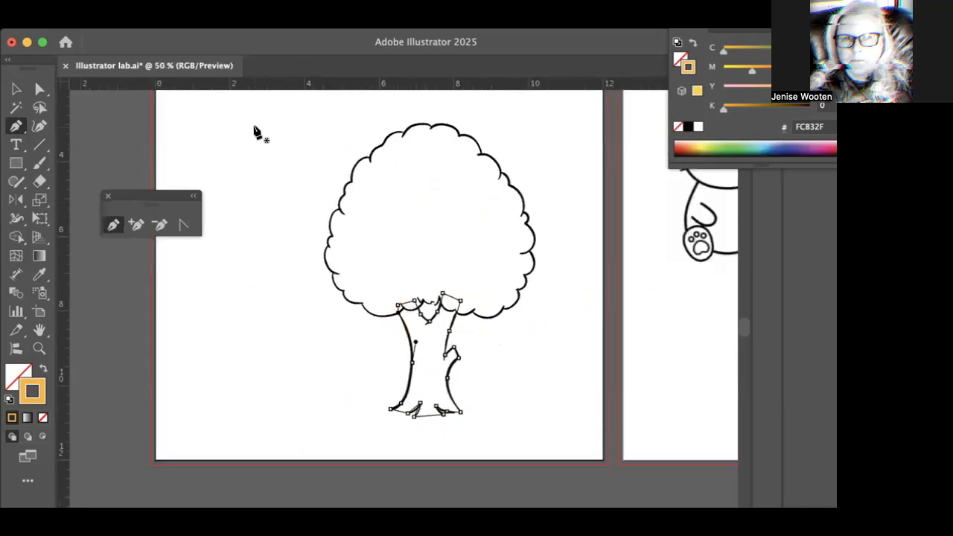
scroll(260, 150, left, 3)
scroll(260, 151, right, 2)
scroll(256, 150, up, 2)
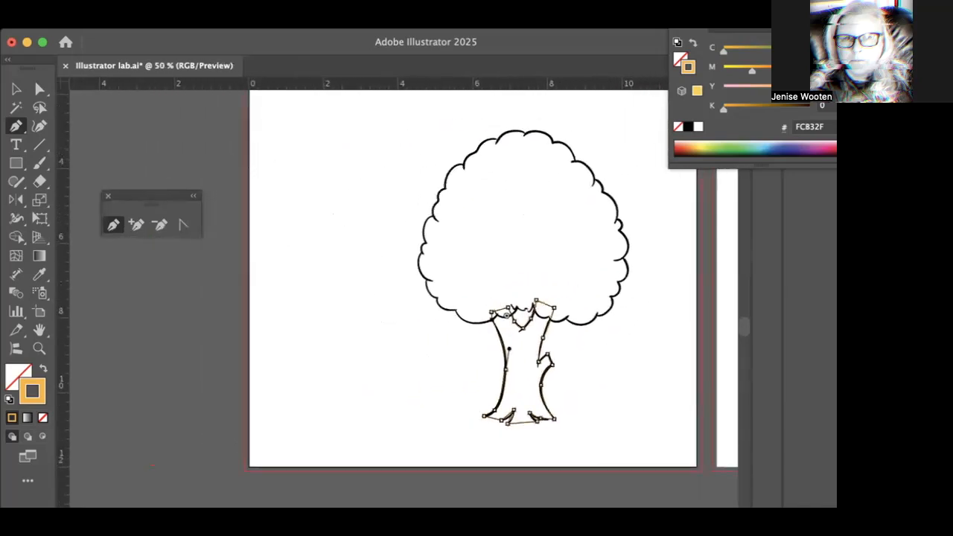
click(42, 145)
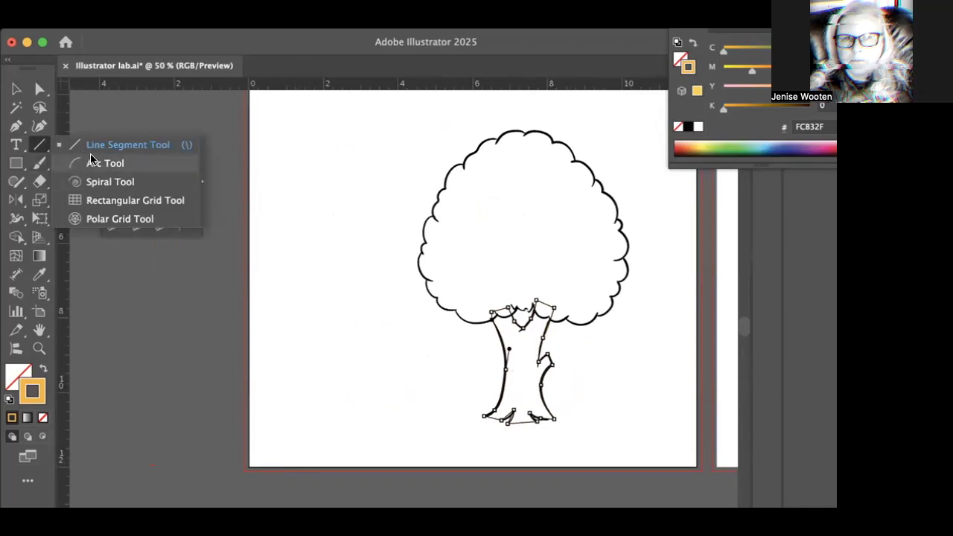
click(118, 148)
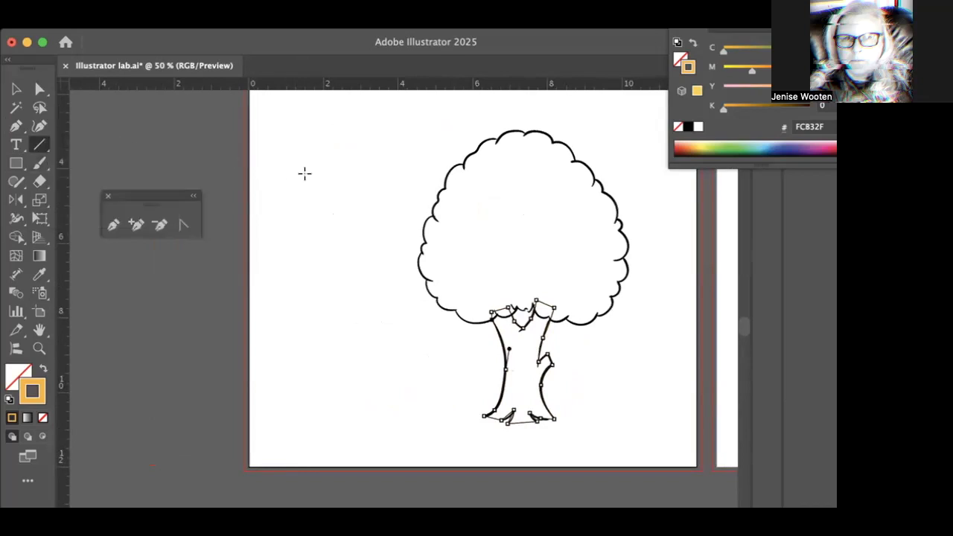
click(264, 124)
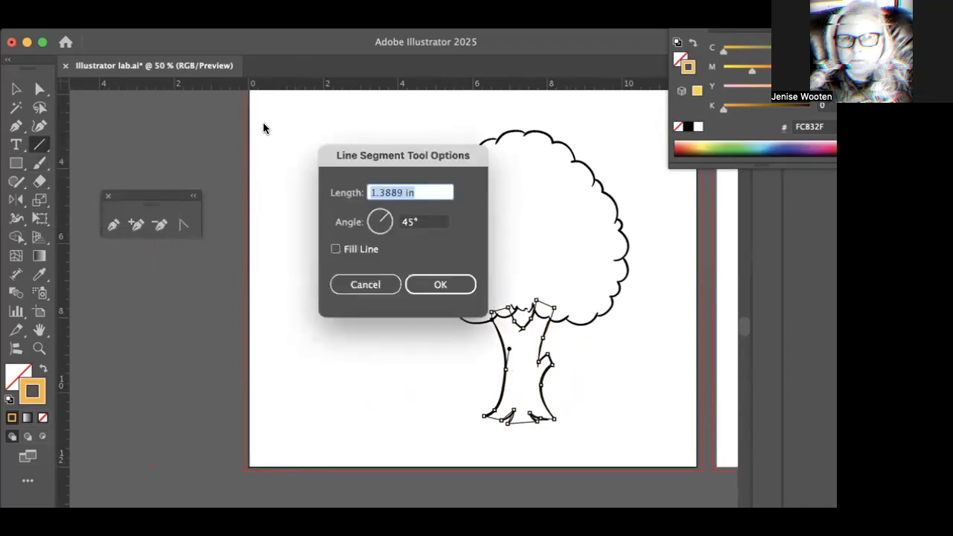
click(361, 285)
drag(272, 127, 277, 248)
drag(277, 287, 279, 313)
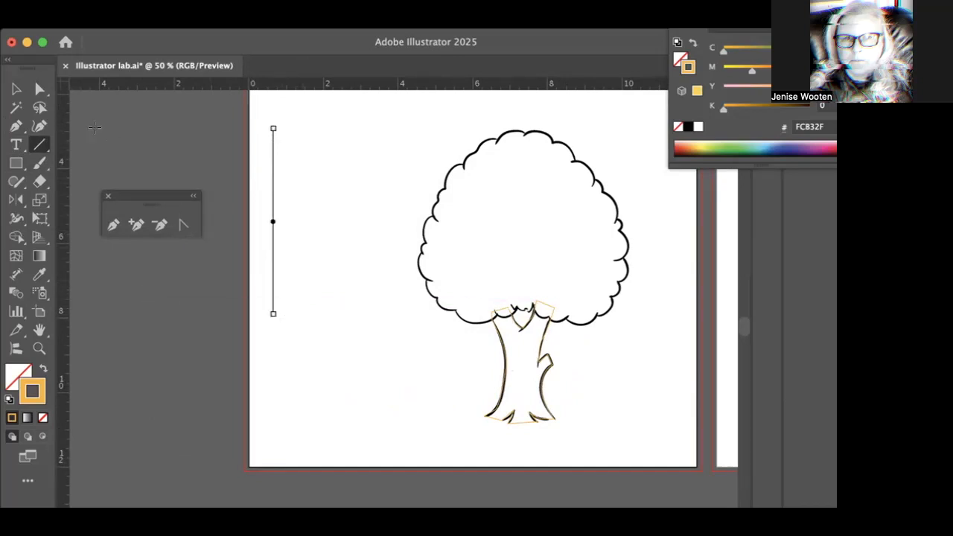
- Select the vertical line left of the tree and display the Control bar
key(v)
click(298, 210)
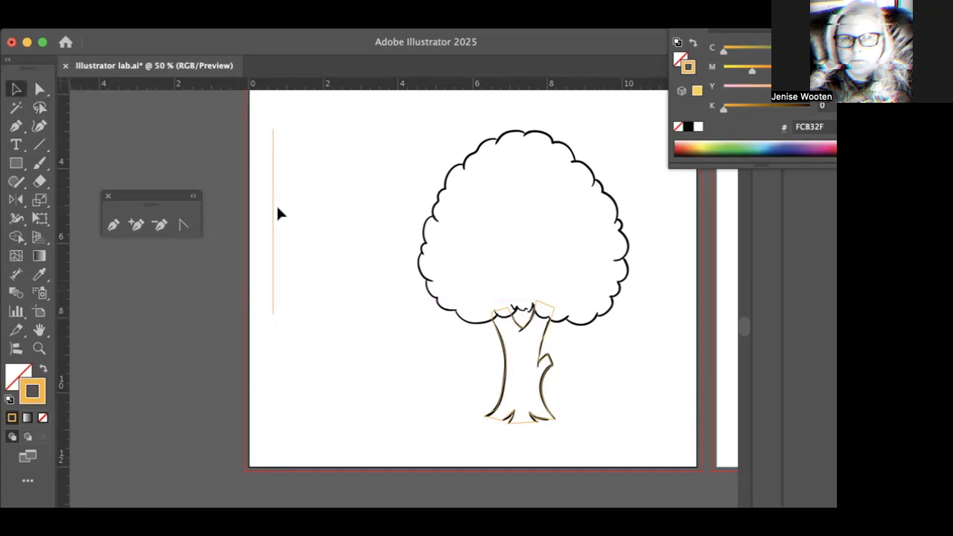
click(269, 218)
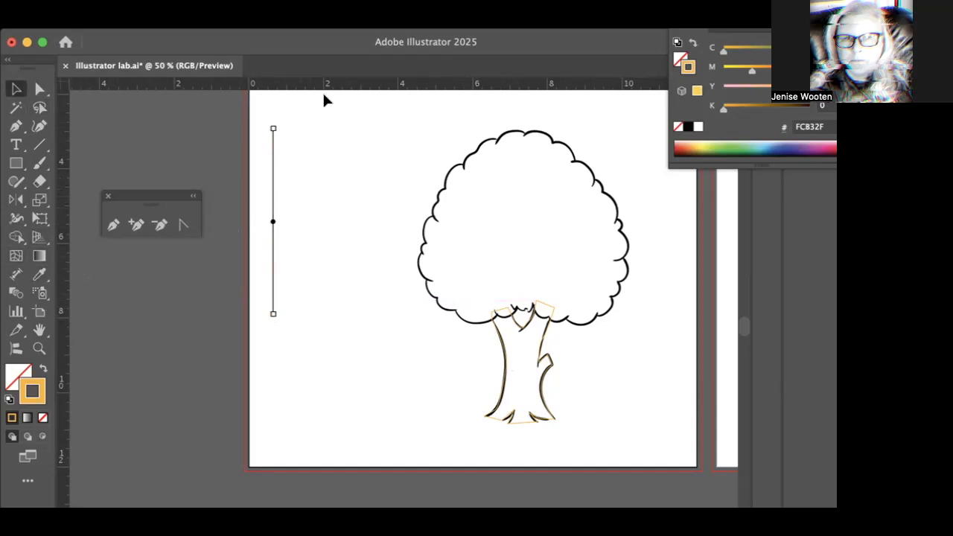
mouse_move(101, 47)
mouse_down()
mouse_move(113, 31)
mouse_move(104, 78)
mouse_move(104, 59)
mouse_up()
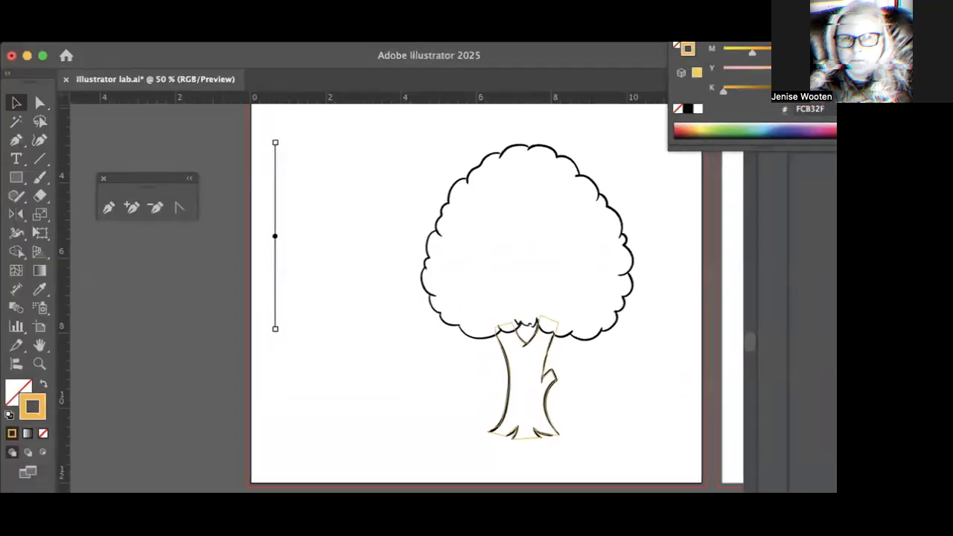
click(465, 43)
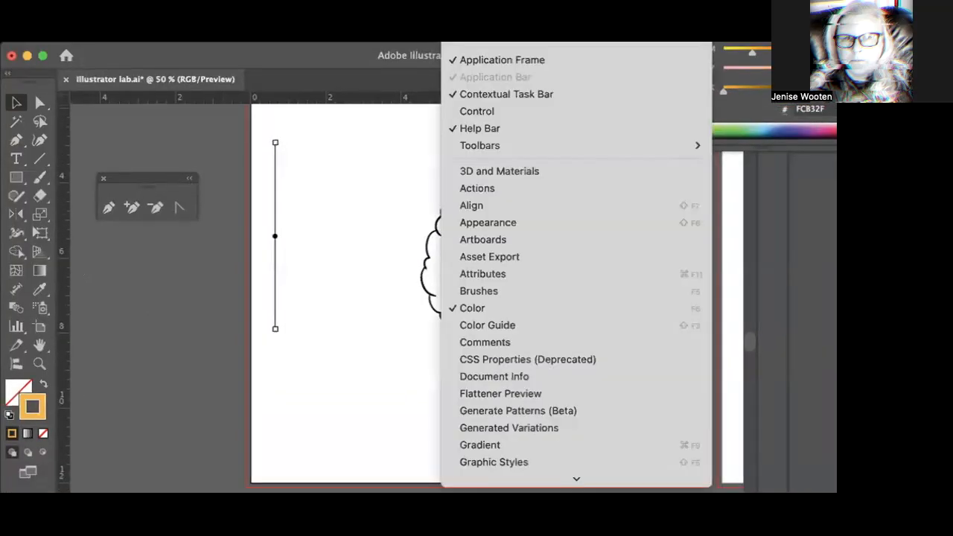
click(489, 112)
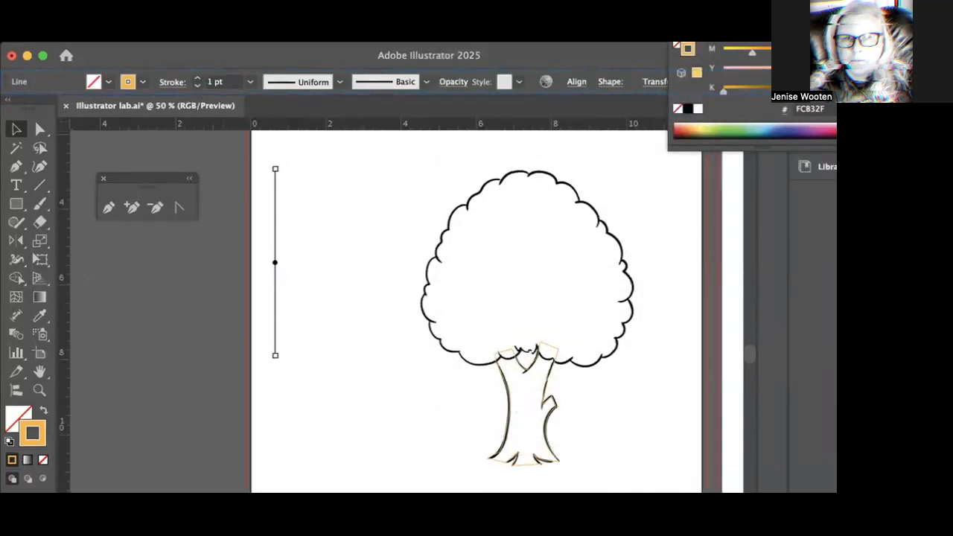
- Set the selected vertical line's stroke weight to 6 pt
click(465, 43)
click(183, 272)
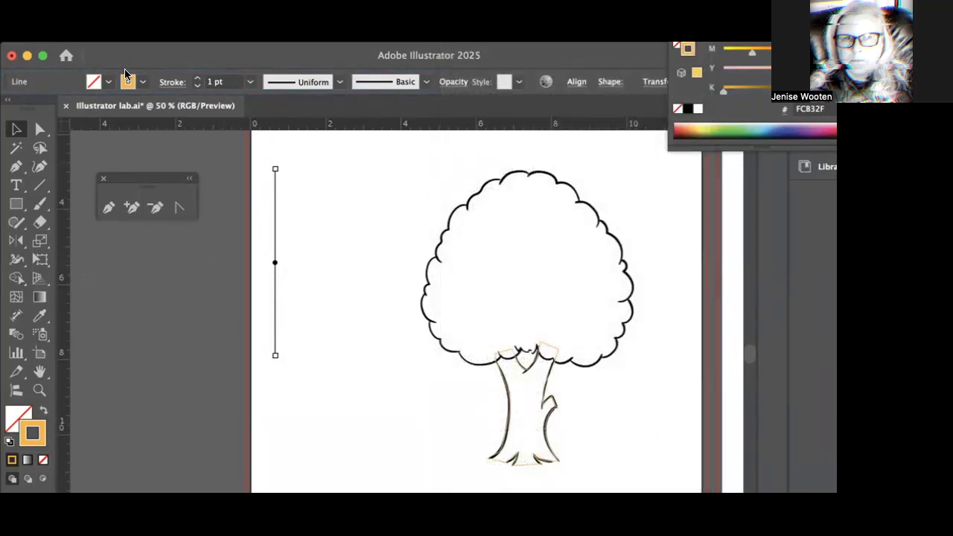
click(250, 82)
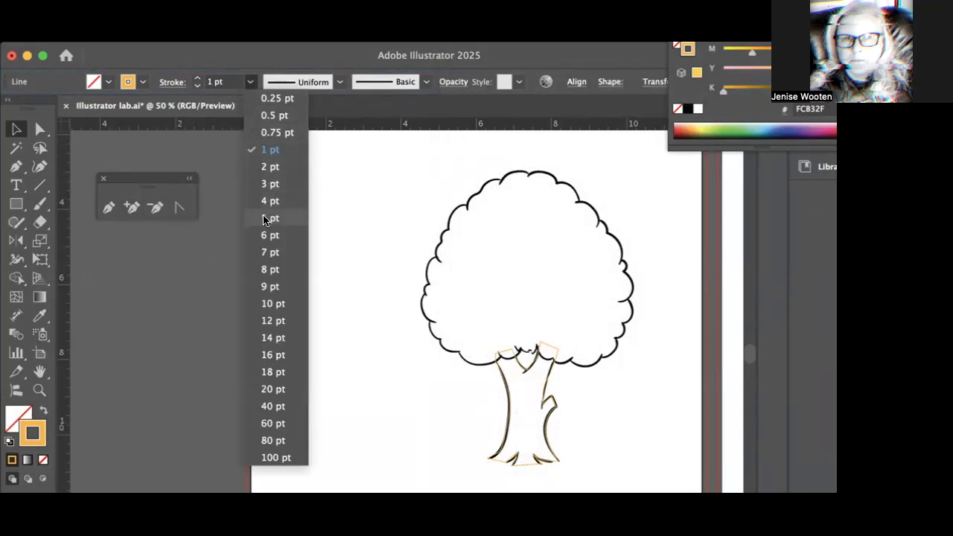
click(265, 236)
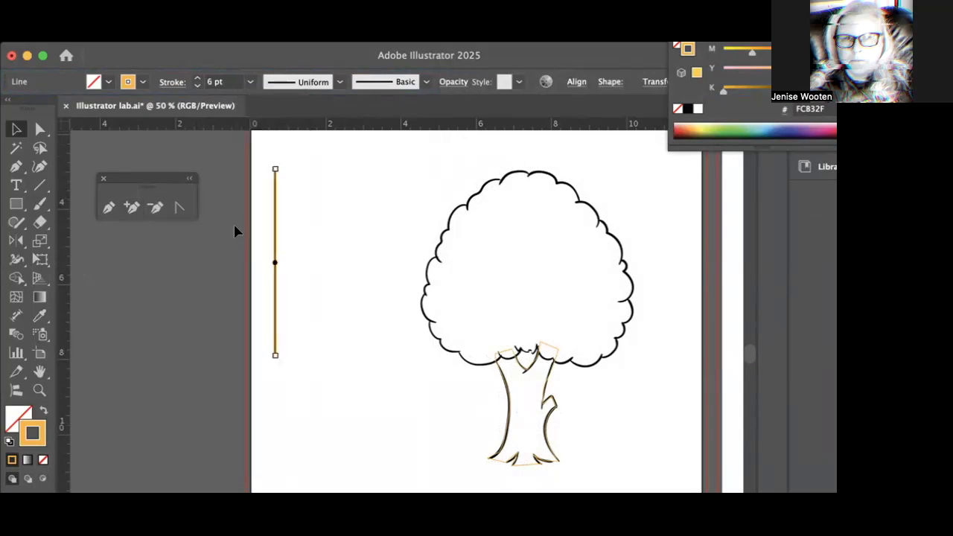
- Duplicate the vertical line sideways until ten parallel lines span about 1.4 in left of the tree
click(213, 272)
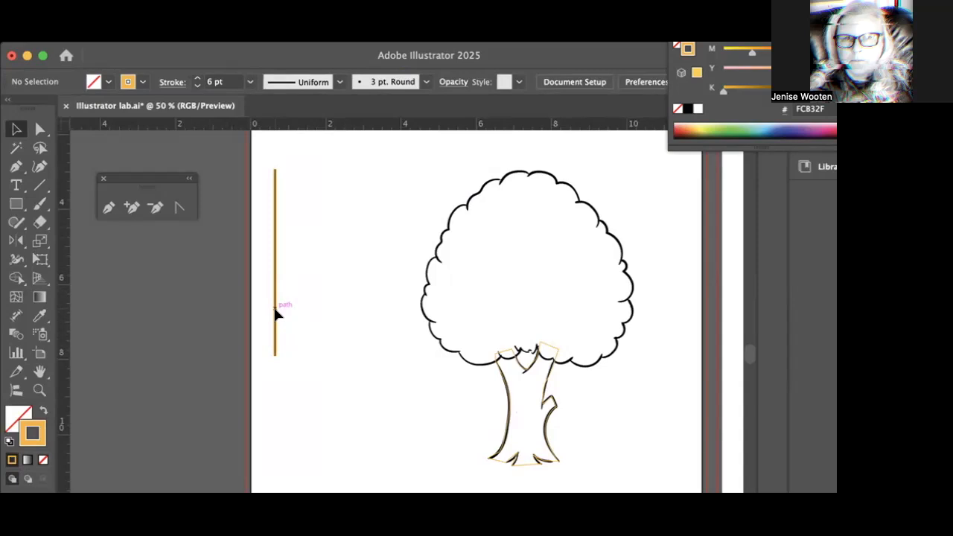
drag(276, 314, 316, 313)
click(260, 390)
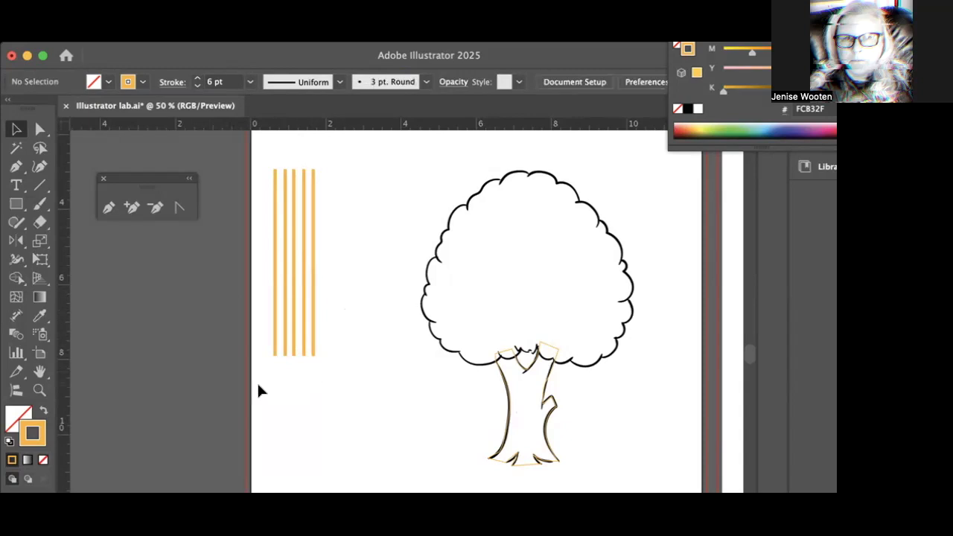
drag(306, 355, 327, 336)
click(352, 408)
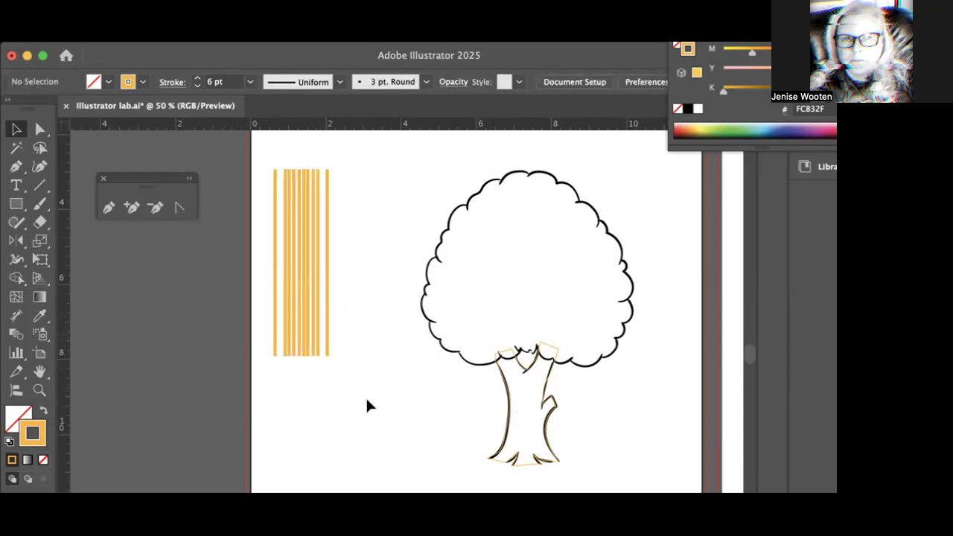
- Select all the vertical lines, display the Align options, and distribute their horizontal spacing evenly, aligned to the selection
drag(277, 321, 261, 253)
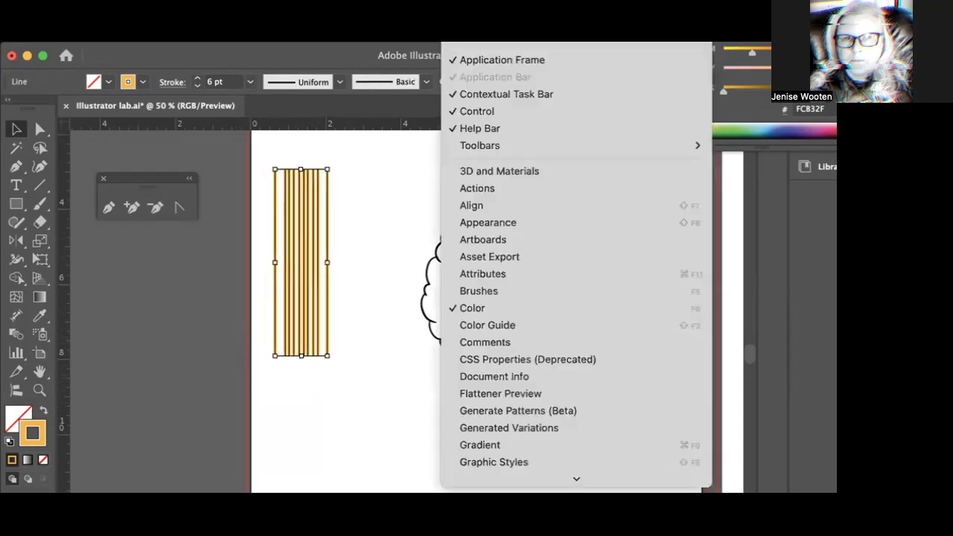
click(493, 207)
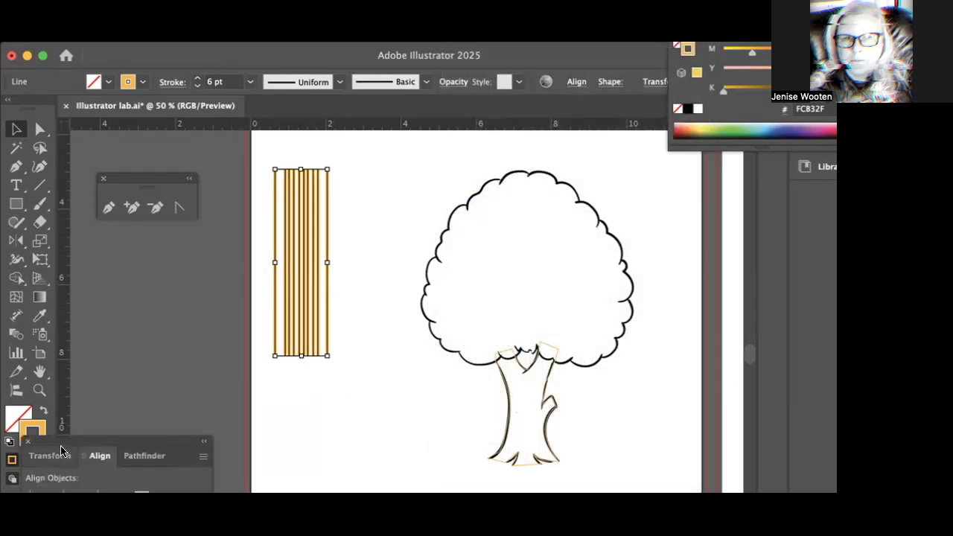
drag(219, 430, 686, 181)
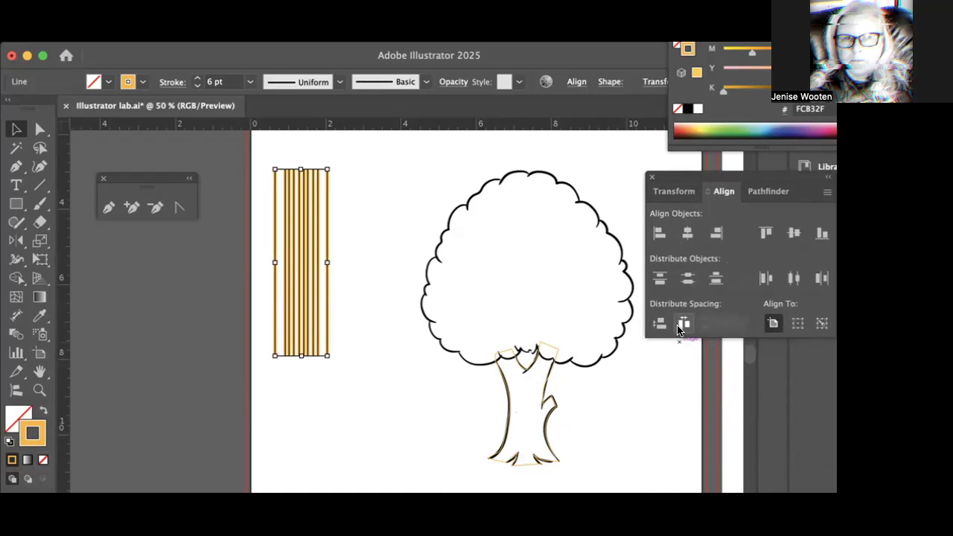
click(680, 328)
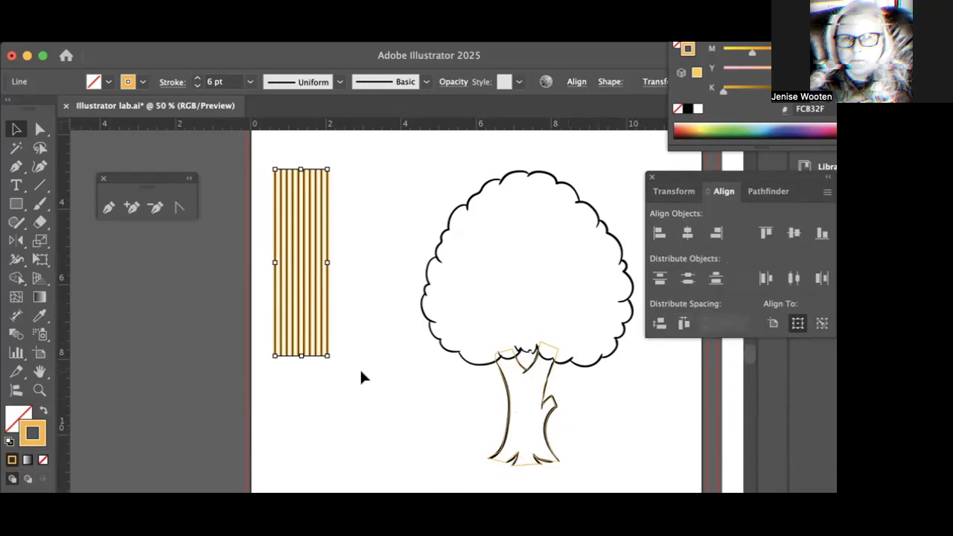
- Undo the spacing distribution and apply the horizontal spacing distribution to all ten selected lines again
key(super+equal)
key(super+equal)
key(super+equal)
scroll(361, 372, down, 2)
key(super+z)
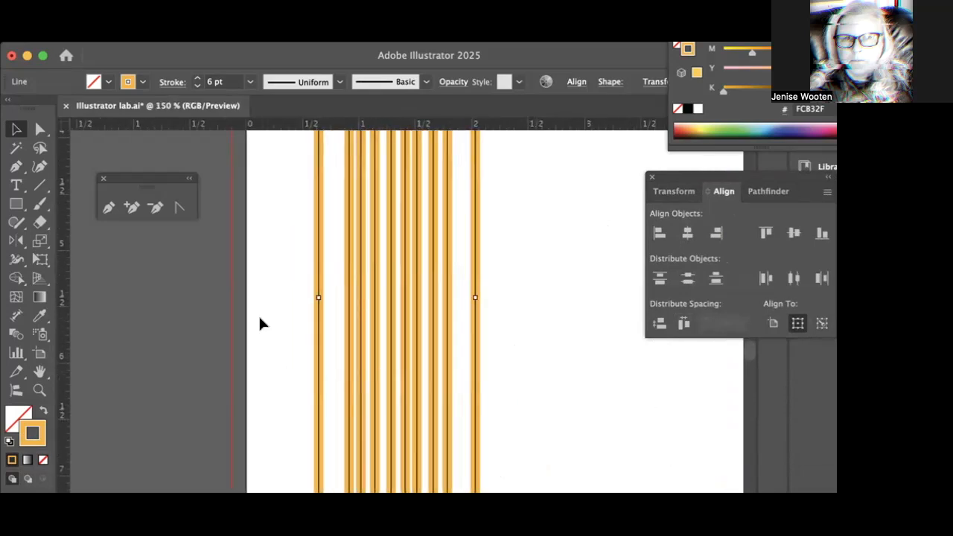
click(270, 266)
drag(270, 267, 535, 368)
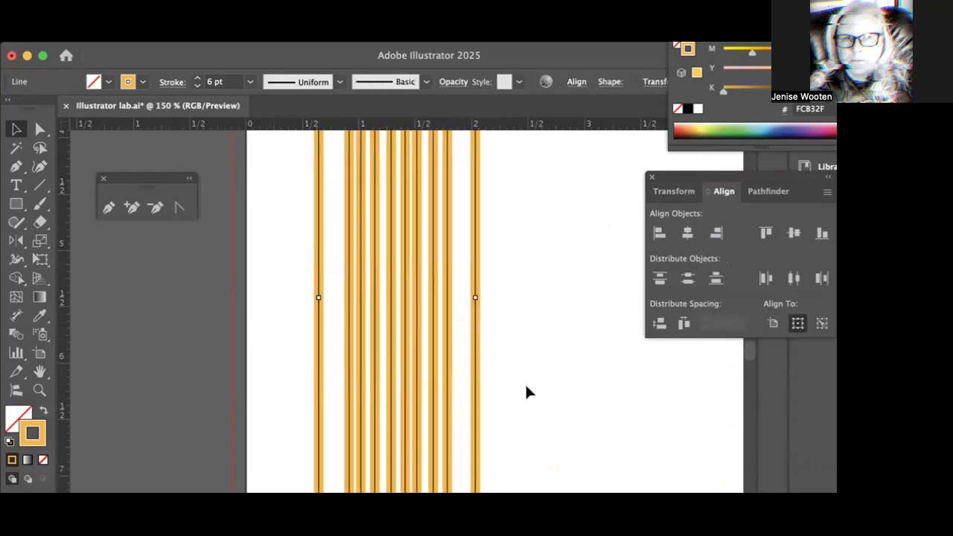
click(683, 323)
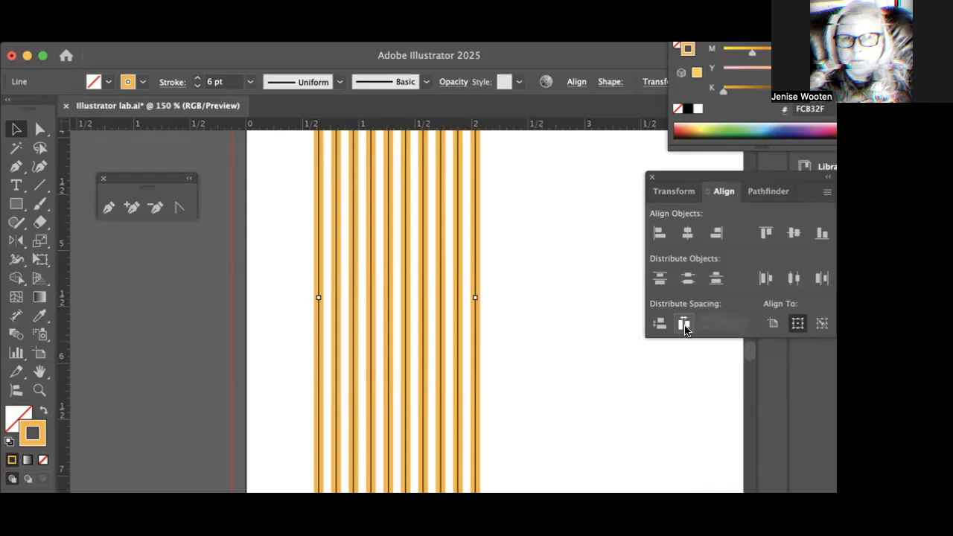
- Group the ten evenly spaced lines and move the group up about 1 in
key(super+minus)
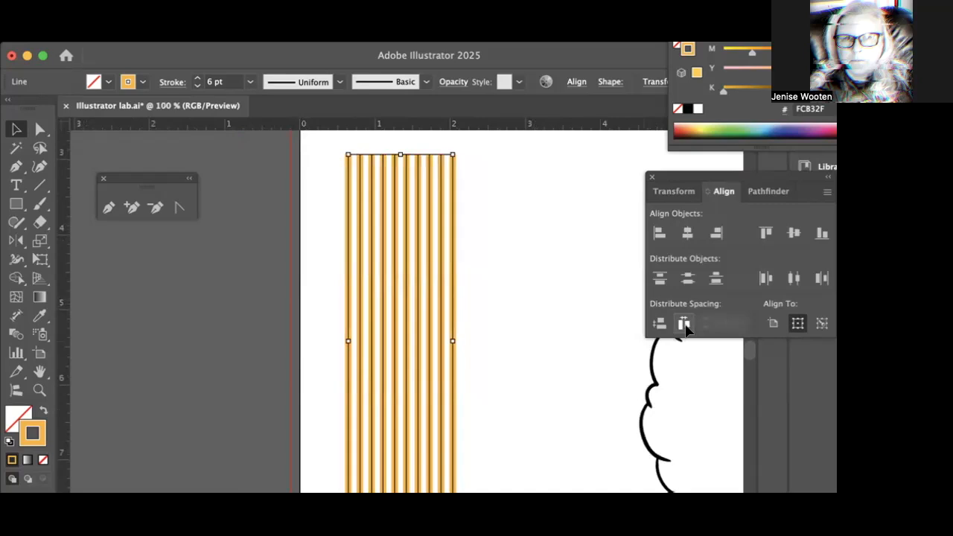
scroll(458, 346, down, 2)
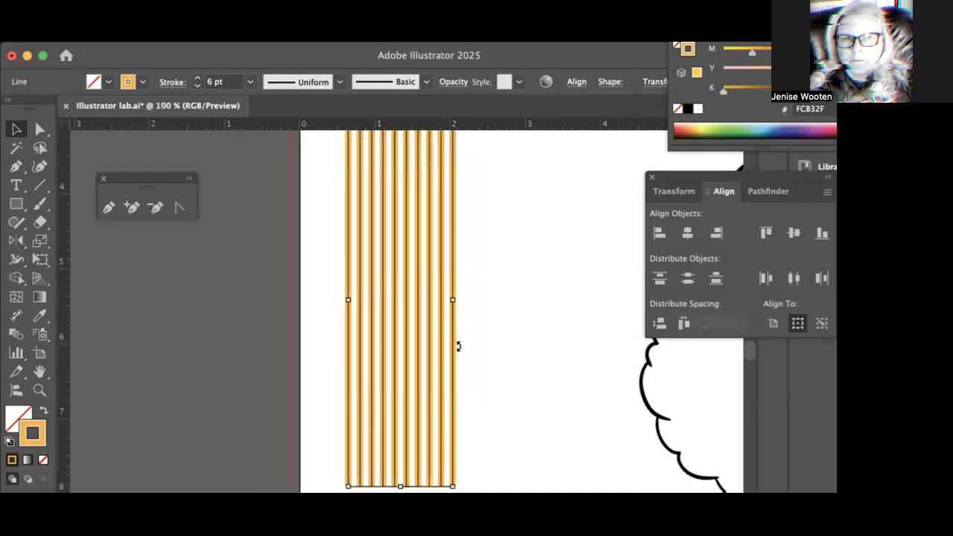
key(super+minus)
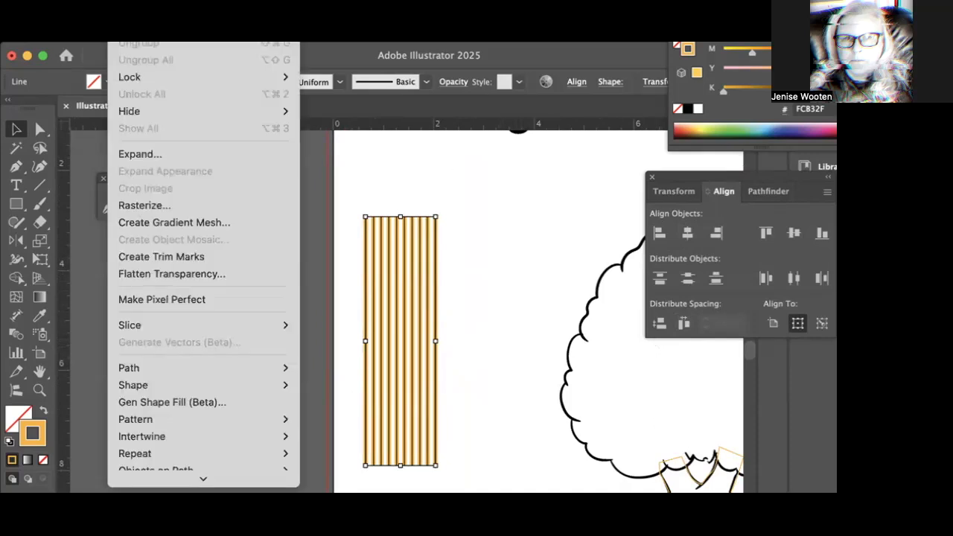
key(super+g)
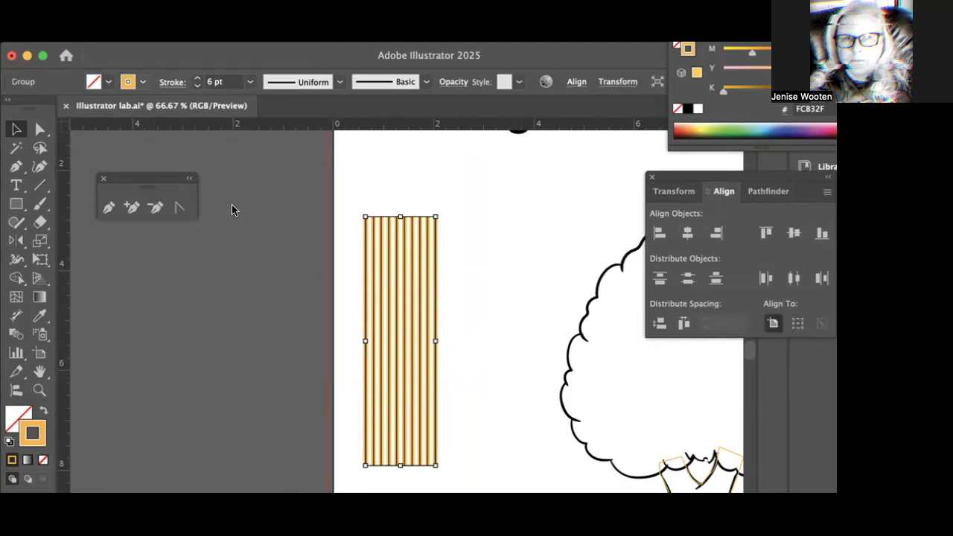
click(456, 234)
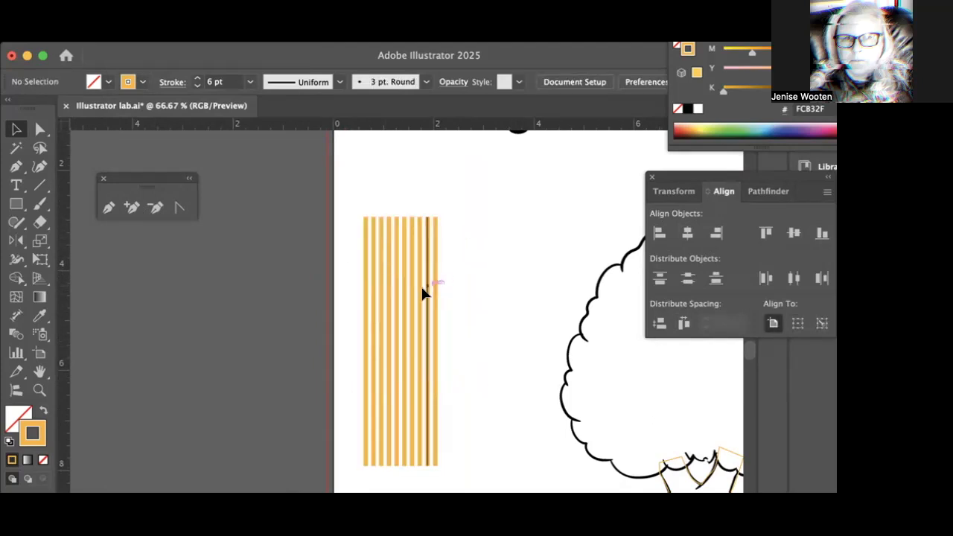
drag(421, 290, 419, 242)
click(203, 314)
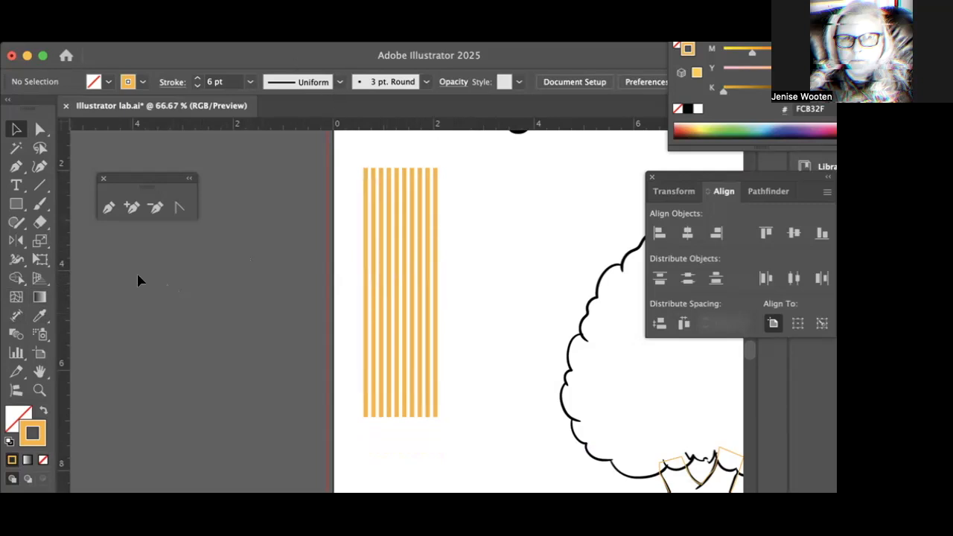
- Widen the leftmost line at its middle to about 0.26 in with the Width tool
click(12, 280)
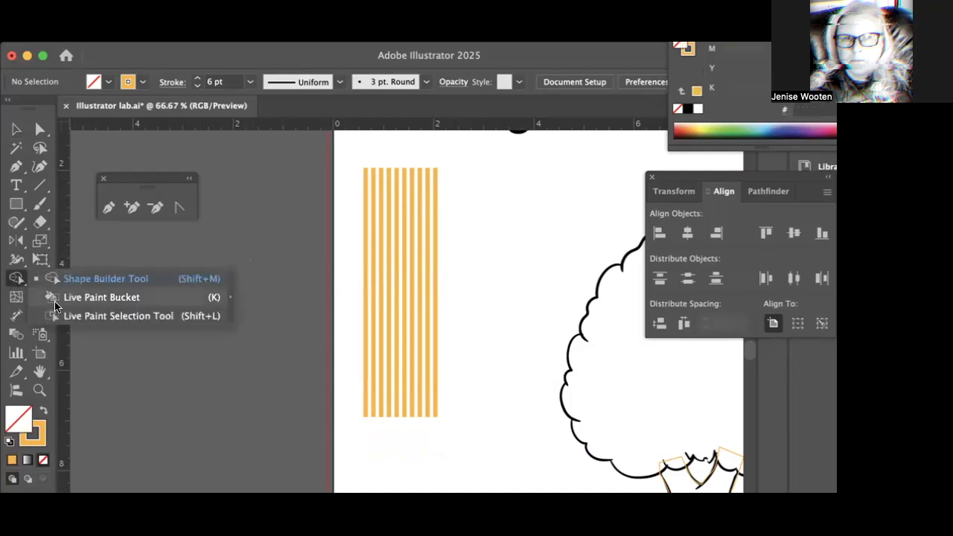
click(93, 359)
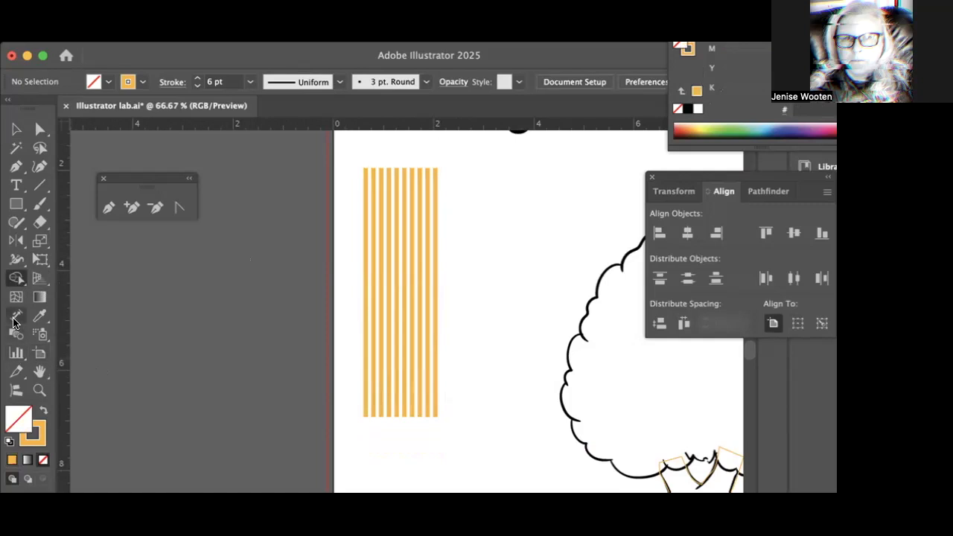
click(15, 260)
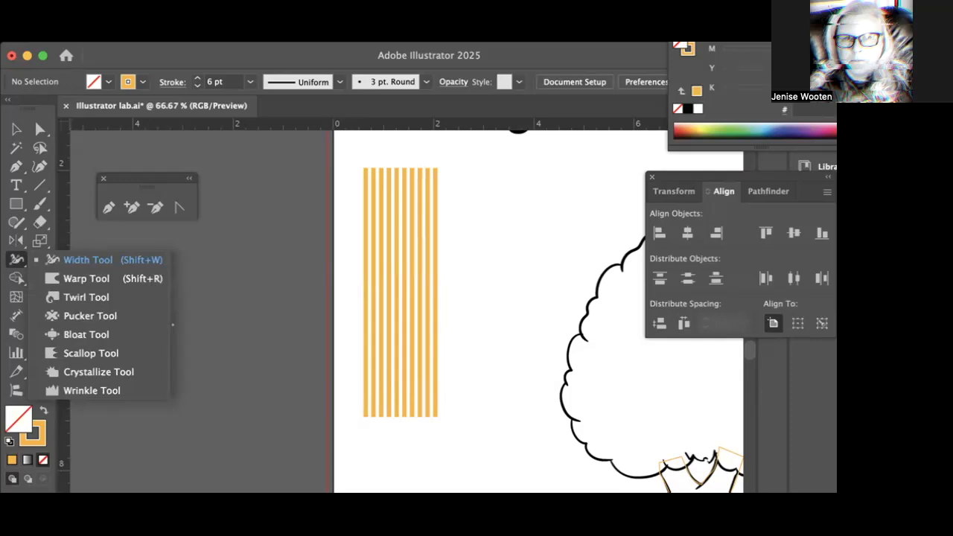
click(63, 260)
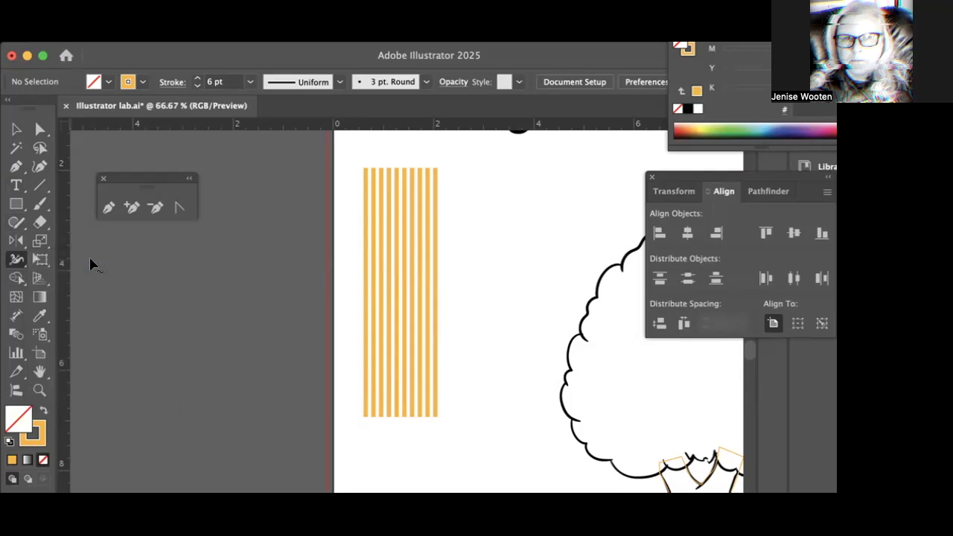
click(14, 260)
key(super+equal)
key(super+equal)
key(super+equal)
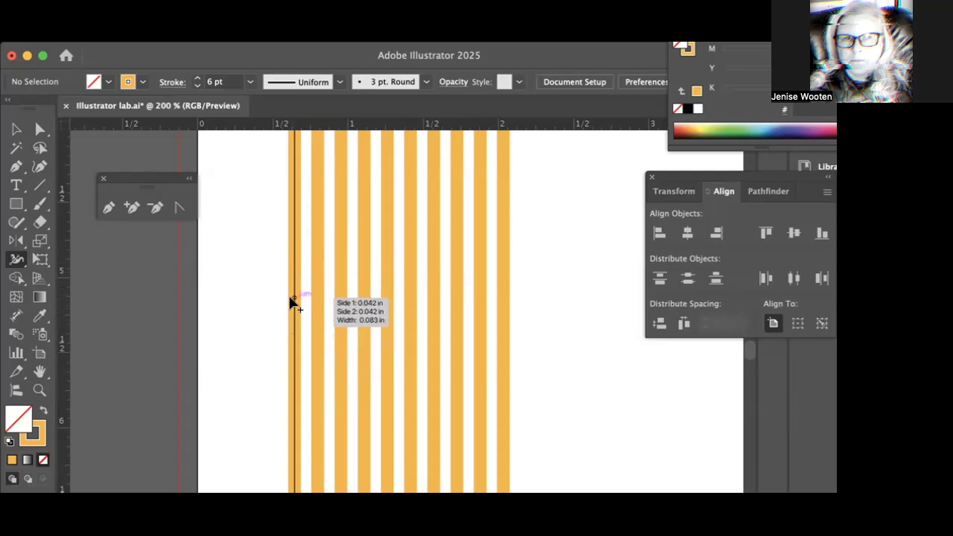
drag(291, 300, 274, 300)
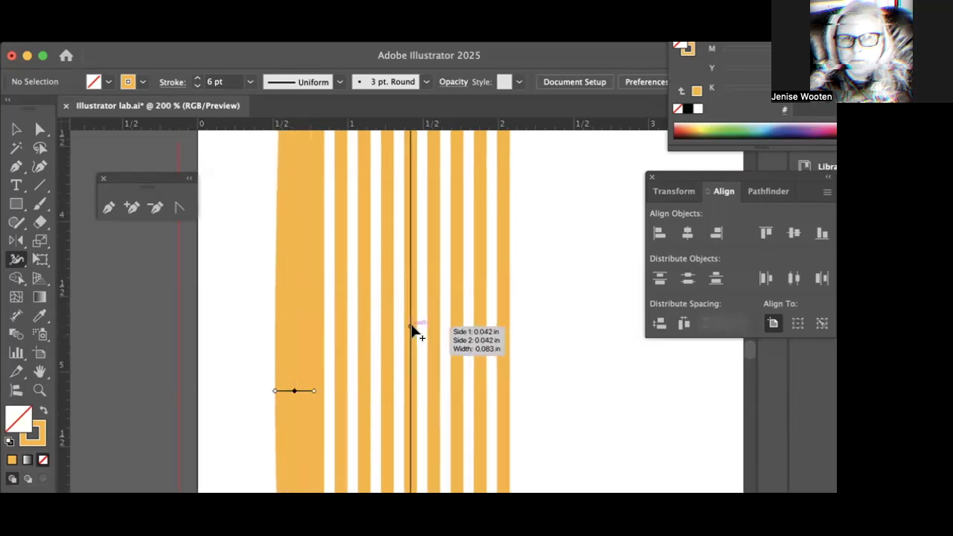
- Pinch the sixth line to a hairline at its middle and widen the fifth line near its lower end
drag(408, 330, 410, 326)
scroll(579, 335, up, 5)
scroll(579, 335, down, 8)
scroll(580, 337, down, 6)
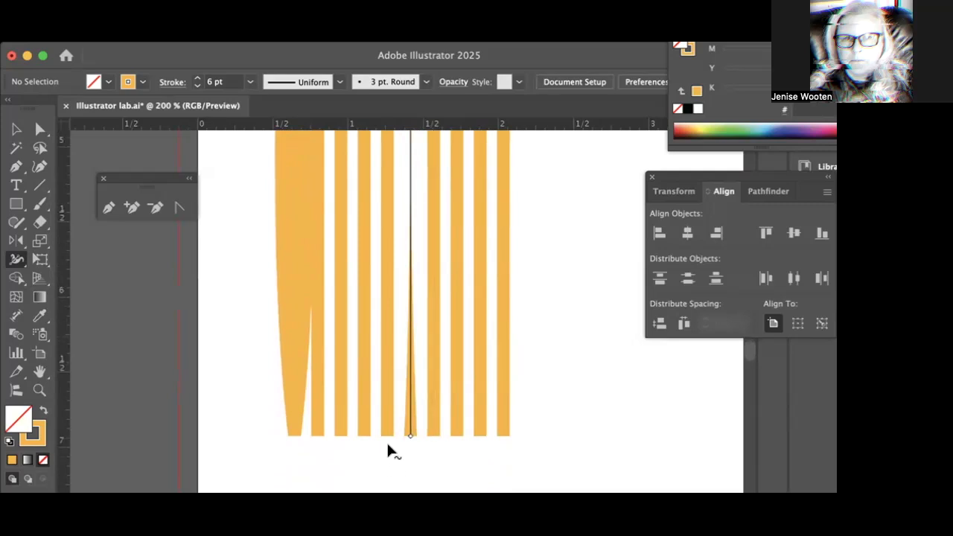
drag(378, 411, 374, 414)
- Vary the rightmost line's width, flaring it near the lower end and at the top end, with a narrower middle
drag(509, 402, 517, 402)
scroll(523, 402, up, 3)
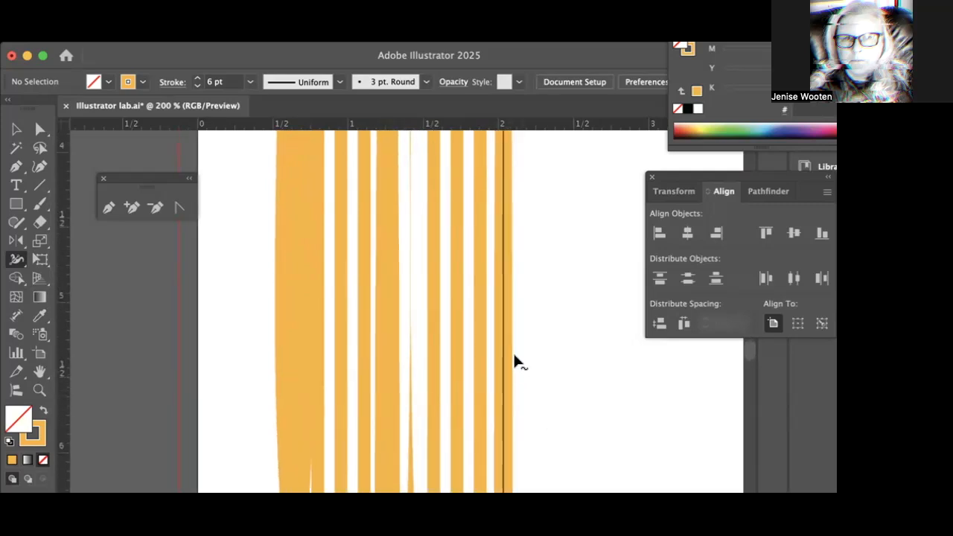
scroll(521, 320, up, 2)
drag(504, 301, 509, 301)
scroll(522, 291, up, 5)
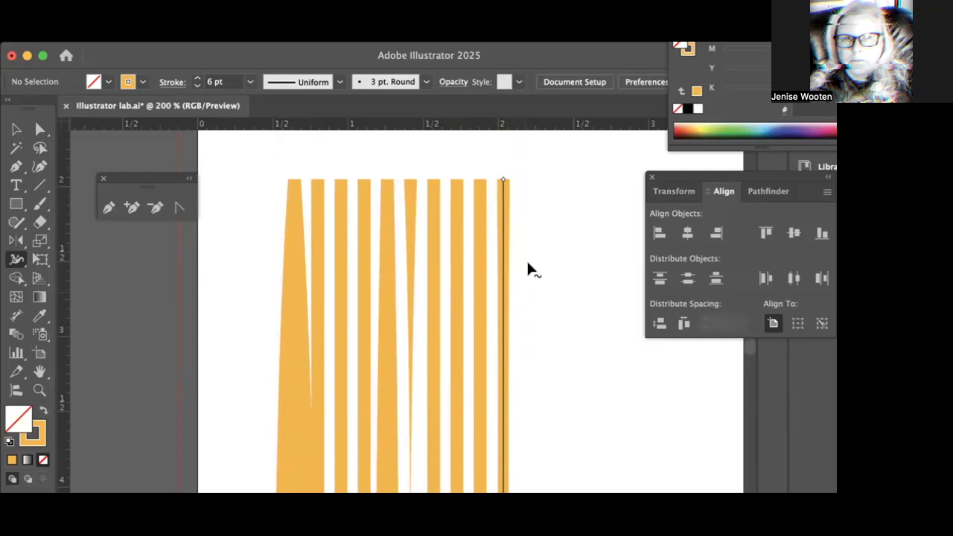
drag(500, 183, 489, 181)
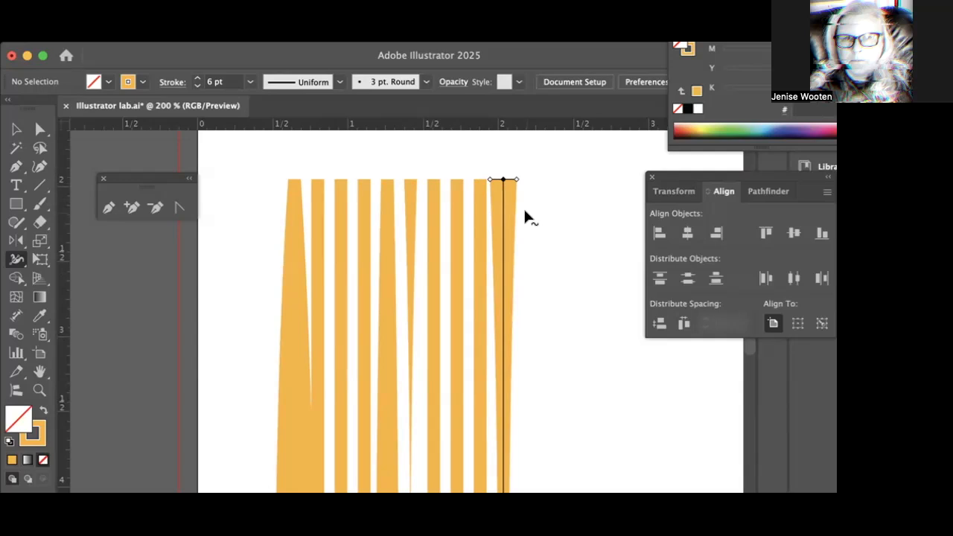
scroll(523, 261, down, 5)
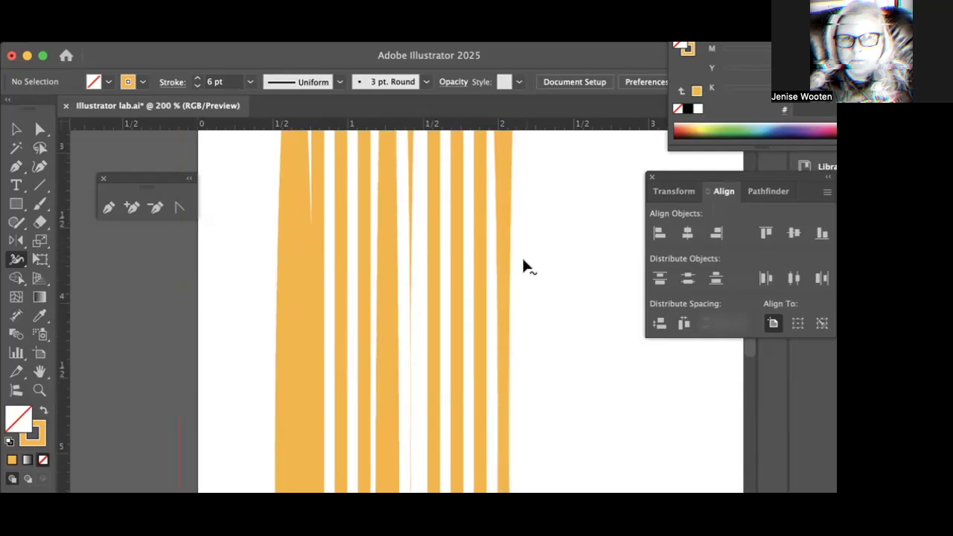
scroll(524, 268, down, 2)
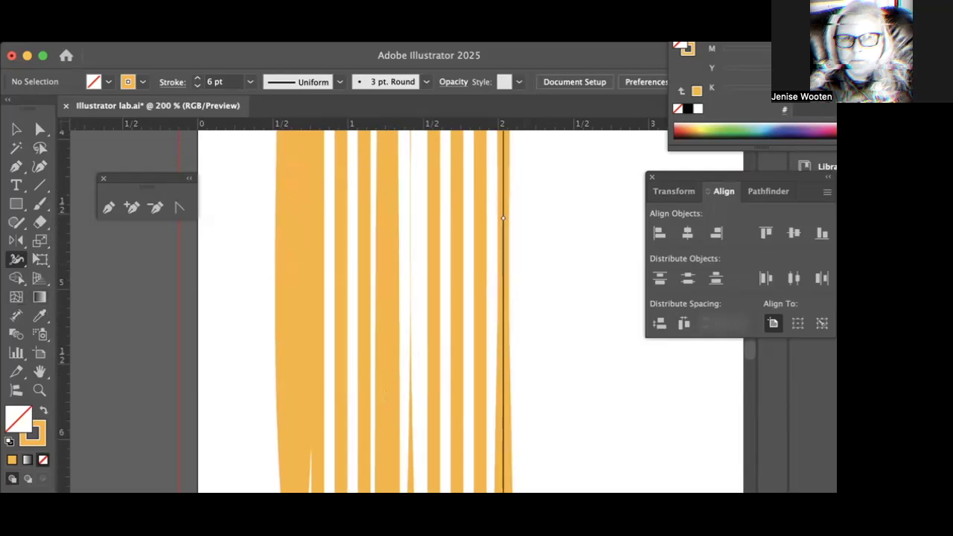
- Try the Twirl tool on the middle of the line group, and undo the twirl
click(18, 262)
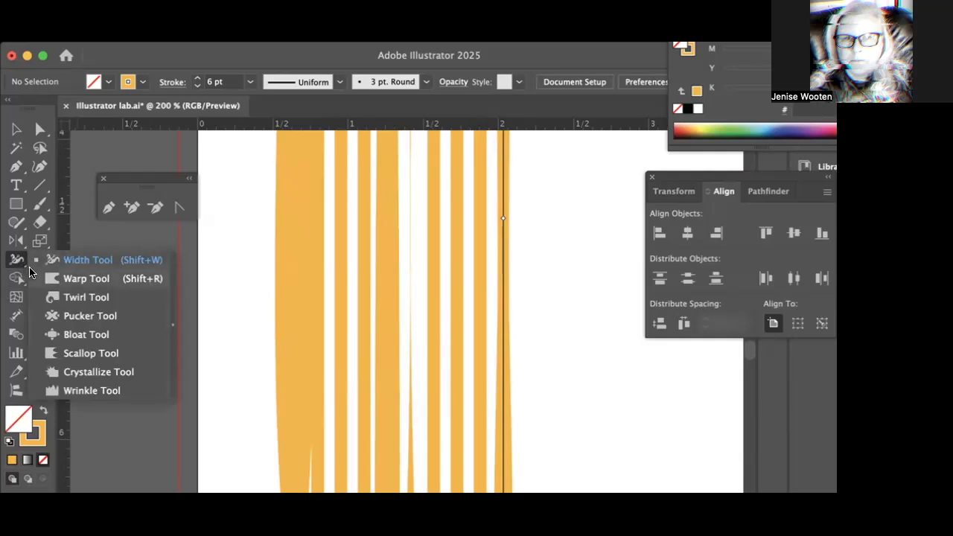
click(77, 297)
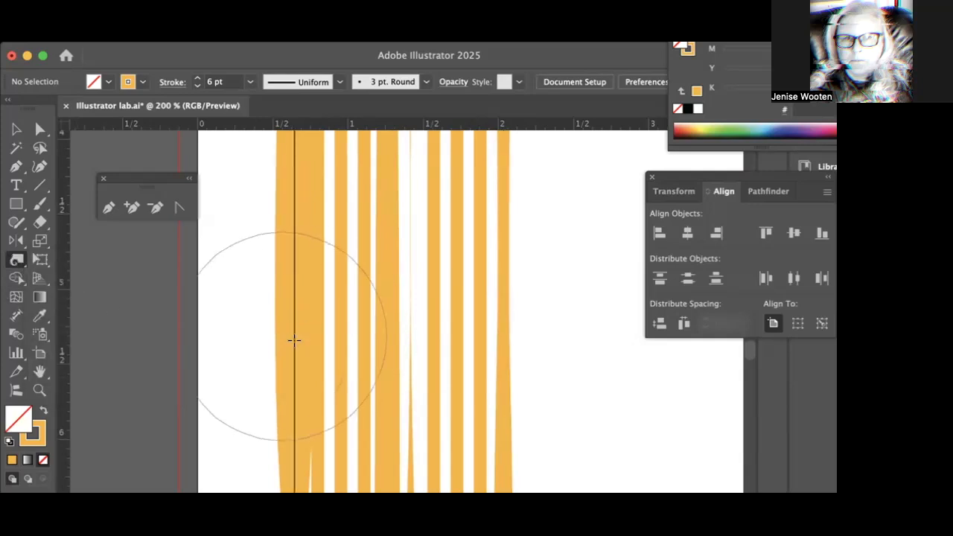
drag(404, 330, 406, 331)
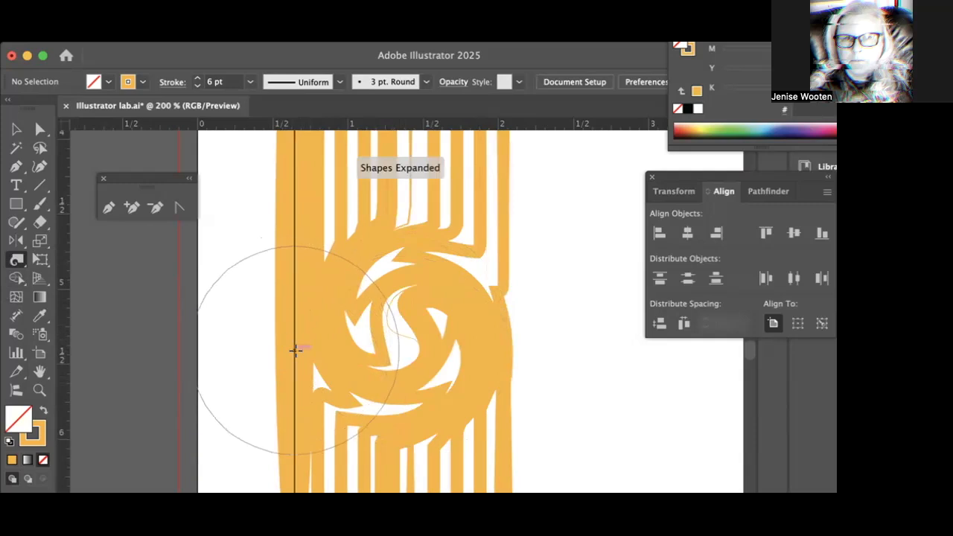
key(super+z)
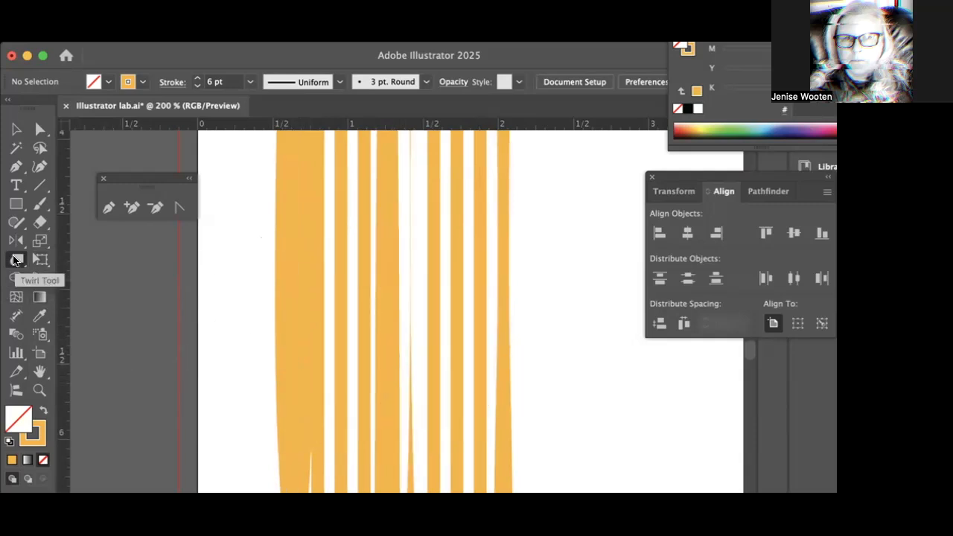
- Set the Twirl tool's twirl rate to 5°
double_click(17, 259)
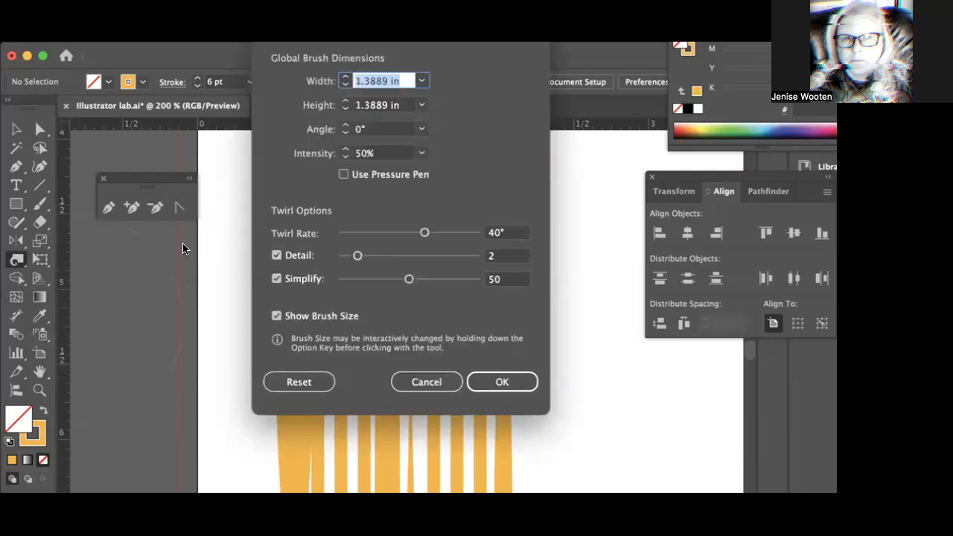
mouse_move(423, 234)
mouse_down()
mouse_move(353, 233)
mouse_move(468, 233)
mouse_move(412, 233)
mouse_up()
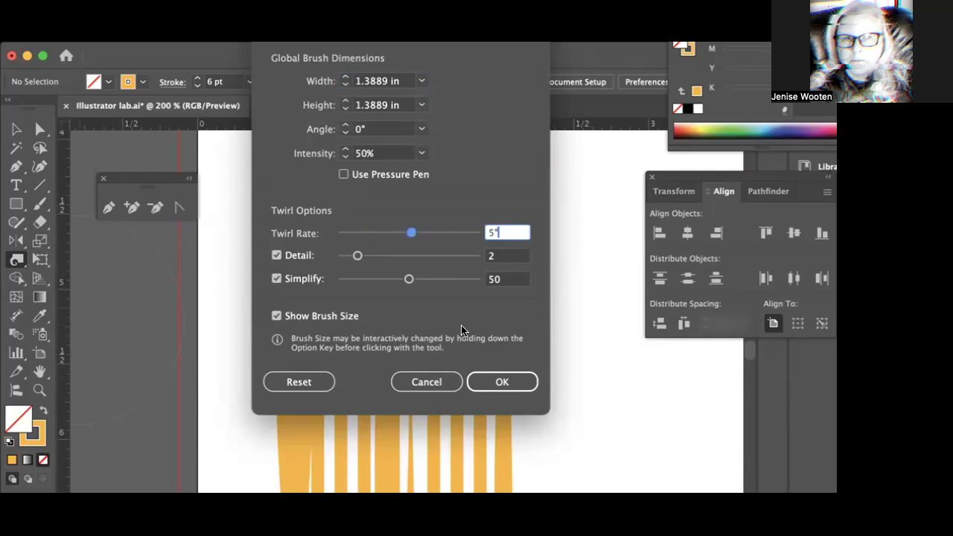
click(502, 383)
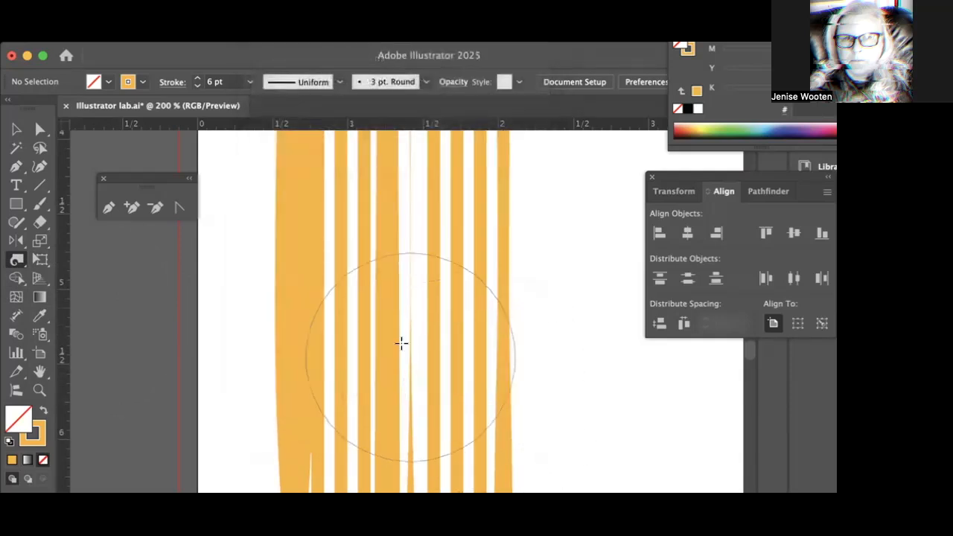
- Bend the line group into waves with the Twirl tool, working from its middle up to its top ends
drag(429, 321, 427, 321)
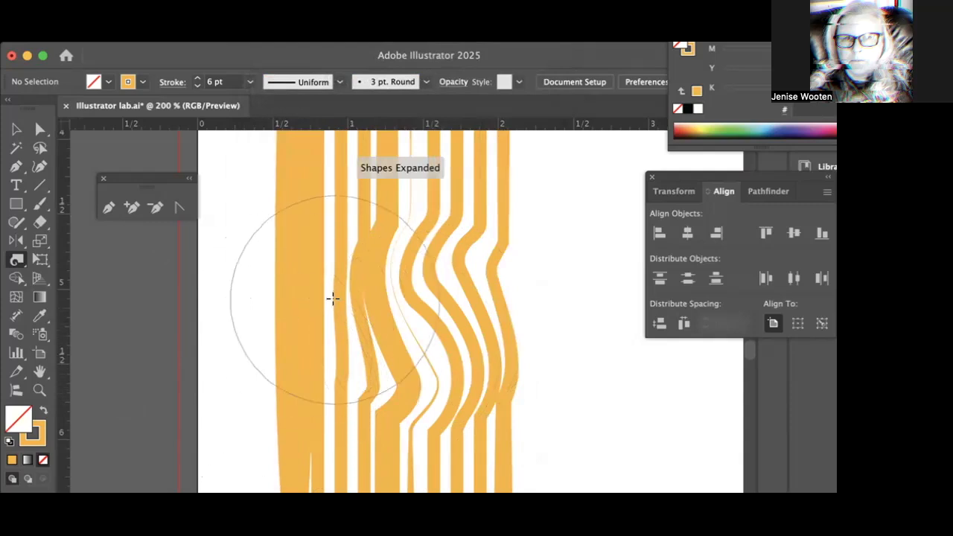
scroll(332, 298, up, 3)
click(334, 234)
scroll(338, 315, up, 3)
click(465, 263)
scroll(474, 289, up, 3)
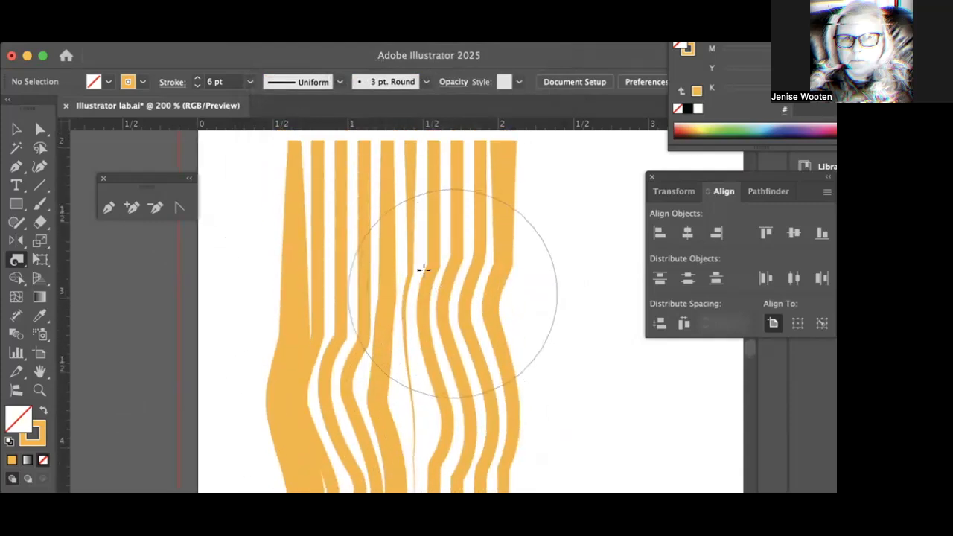
click(361, 230)
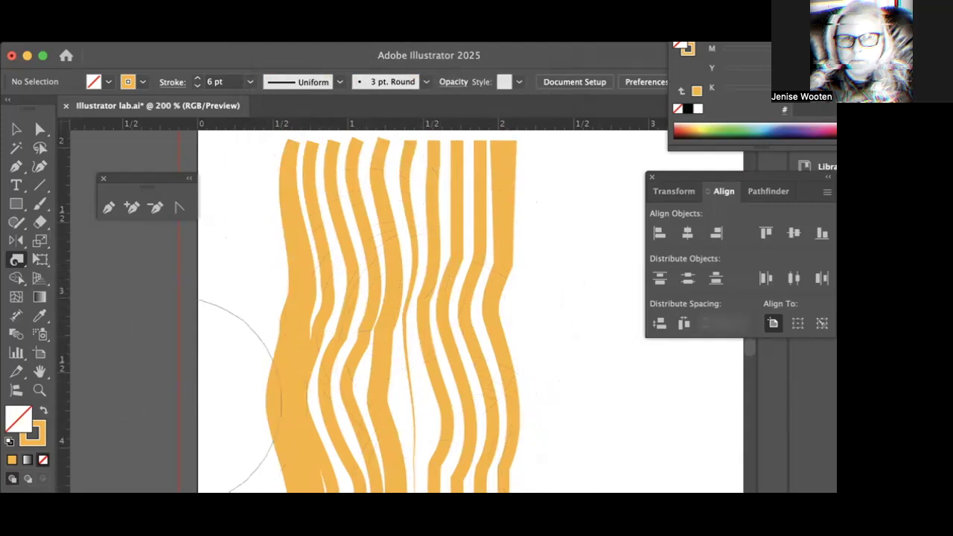
click(17, 259)
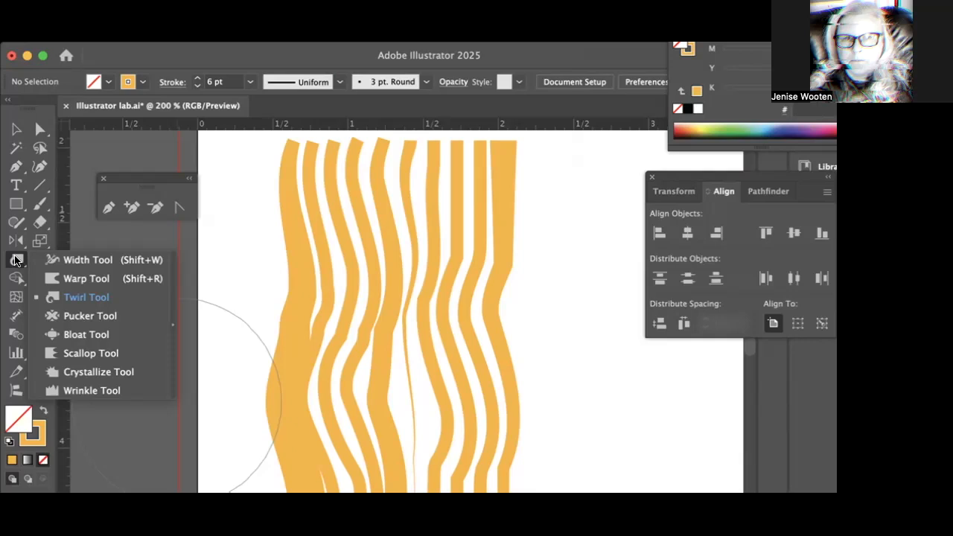
- Duplicate the traced trunk outline into the empty area between the line texture and the tree
key(super+equal)
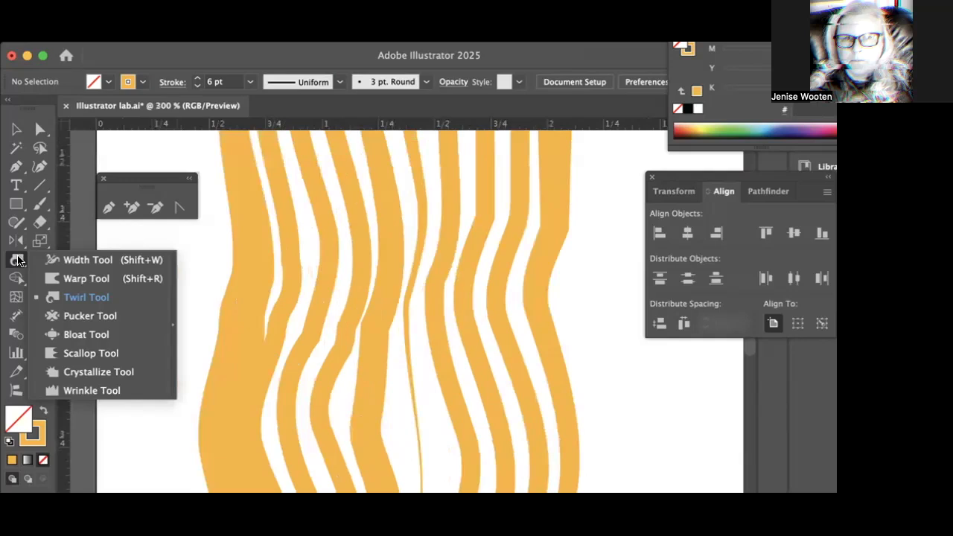
key(super+minus)
key(super+minus)
key(super+minus)
key(super+minus)
key(super+minus)
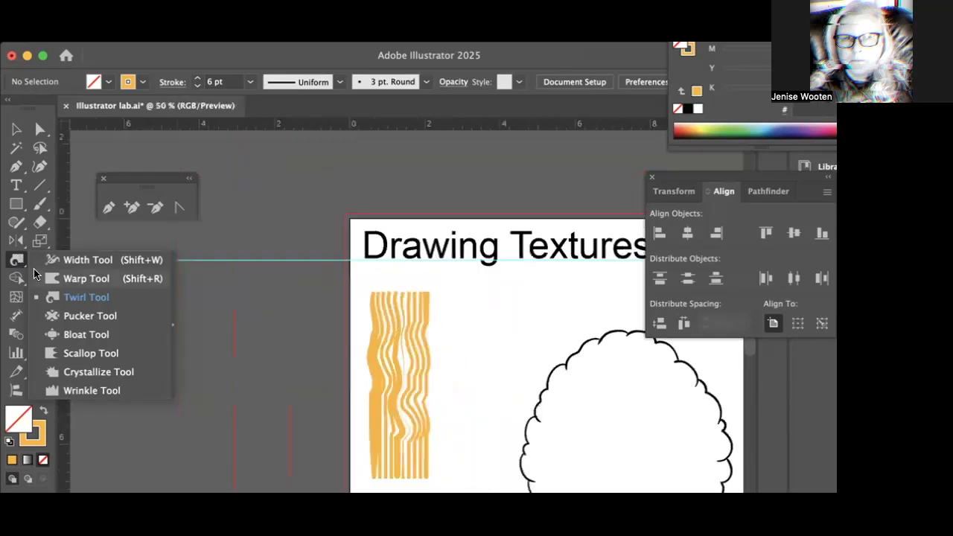
scroll(248, 279, down, 5)
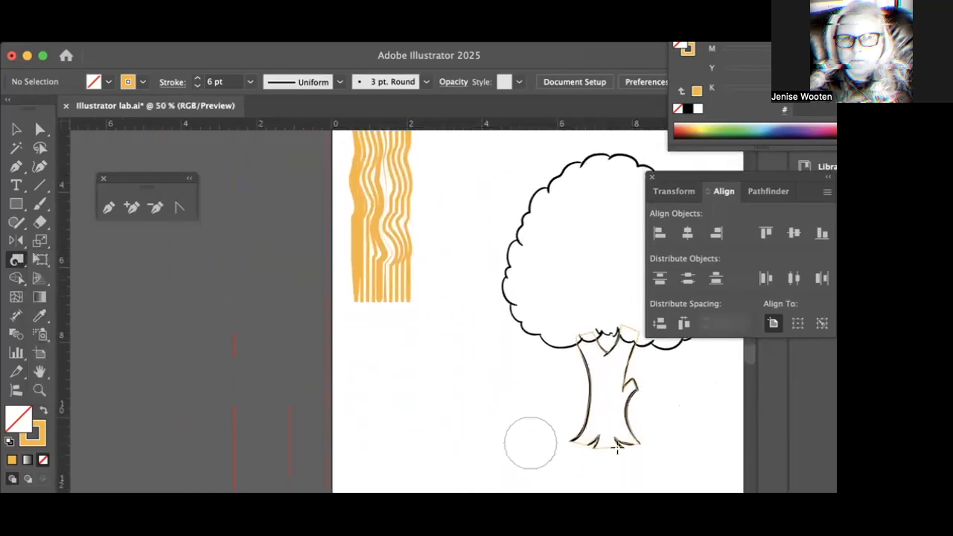
click(16, 129)
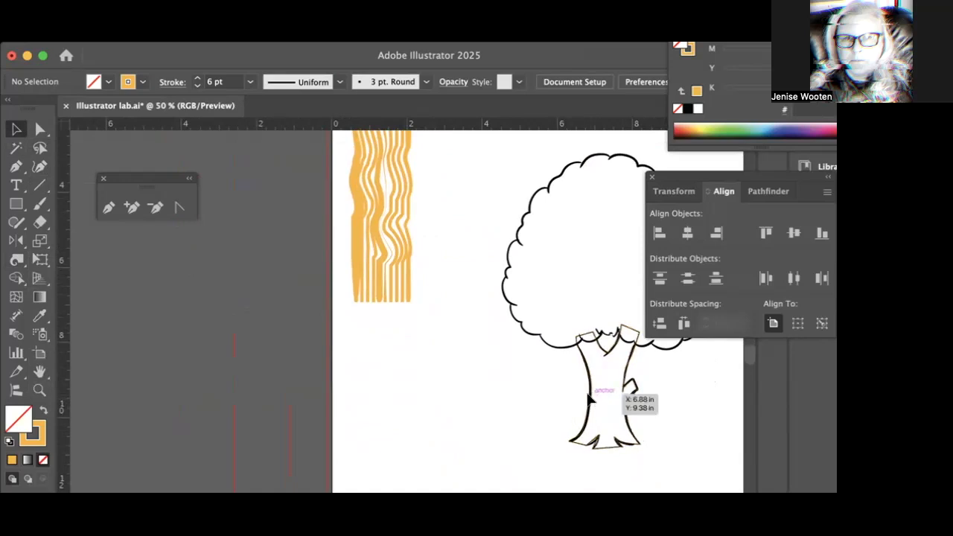
click(588, 400)
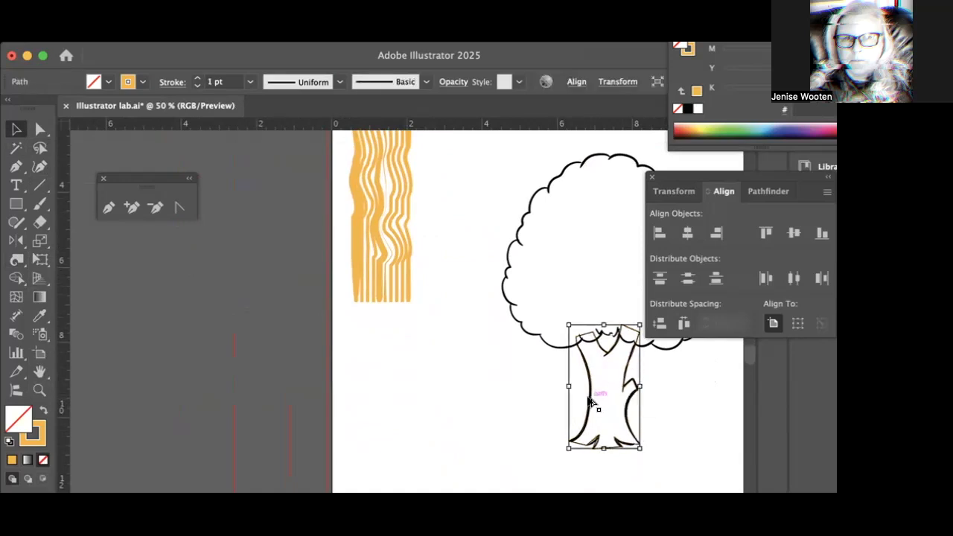
drag(588, 400, 421, 407)
- Set the stroke weight of the original trunk outline under the tree crown to 4 pt
click(598, 363)
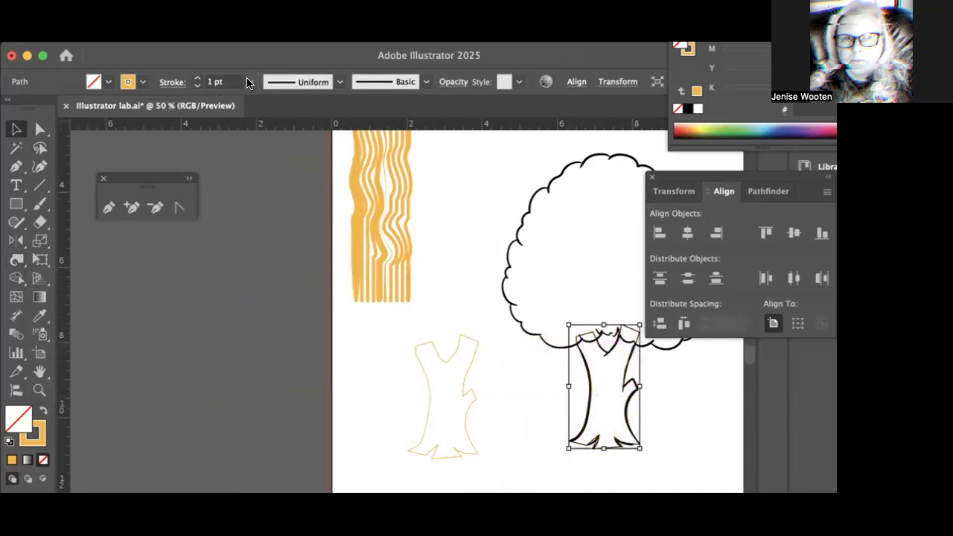
click(250, 82)
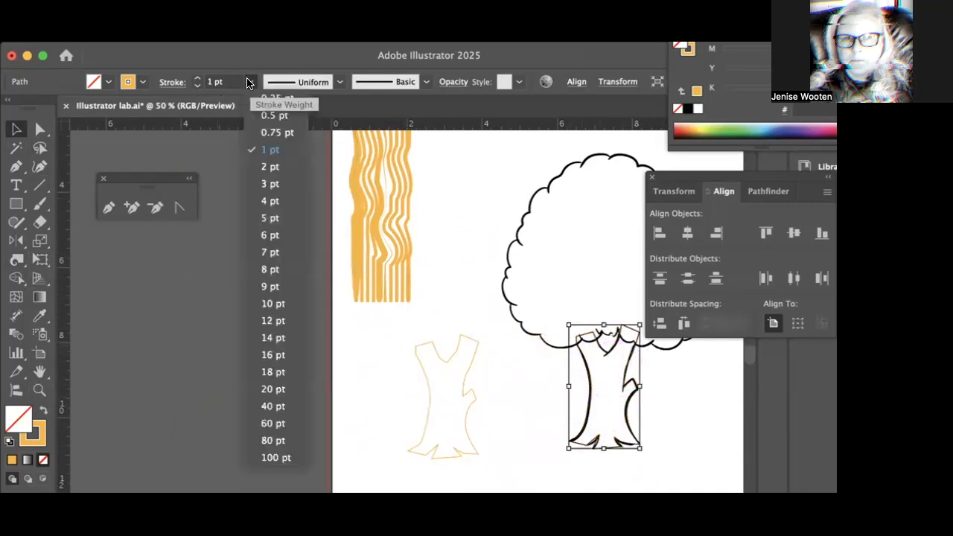
click(267, 200)
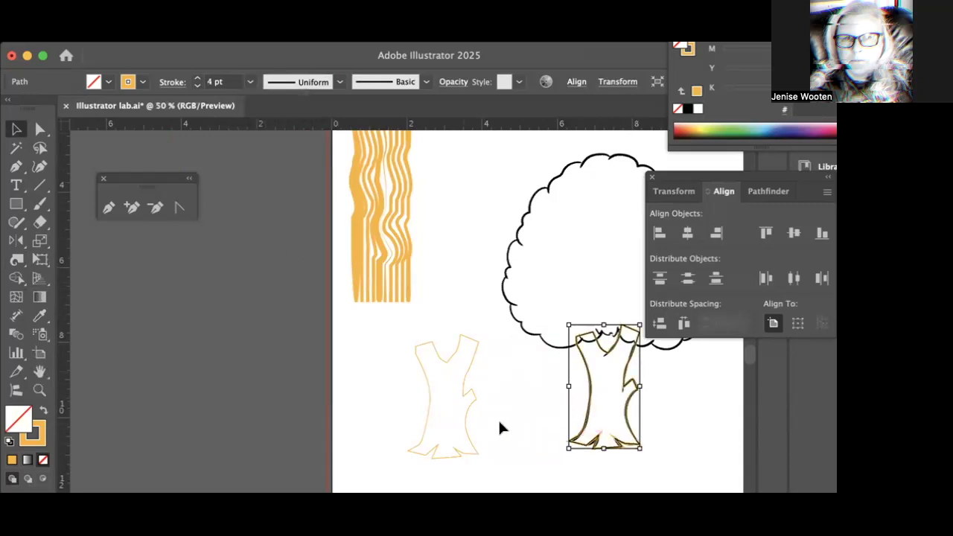
- Move the copied trunk outline onto the wavy line texture, inside its upper and lower ends
click(442, 387)
scroll(447, 387, up, 3)
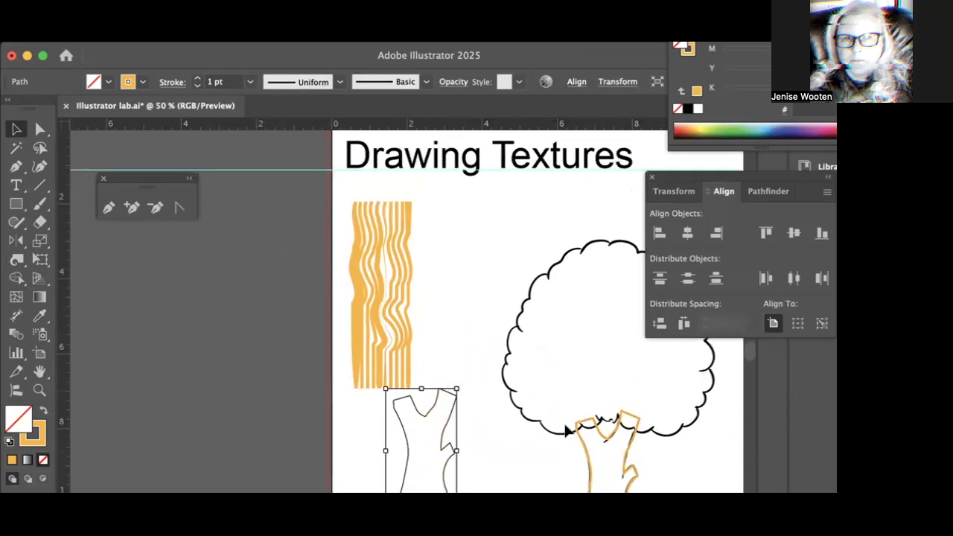
mouse_move(441, 440)
mouse_down()
mouse_move(443, 317)
mouse_move(428, 299)
mouse_move(403, 298)
mouse_up()
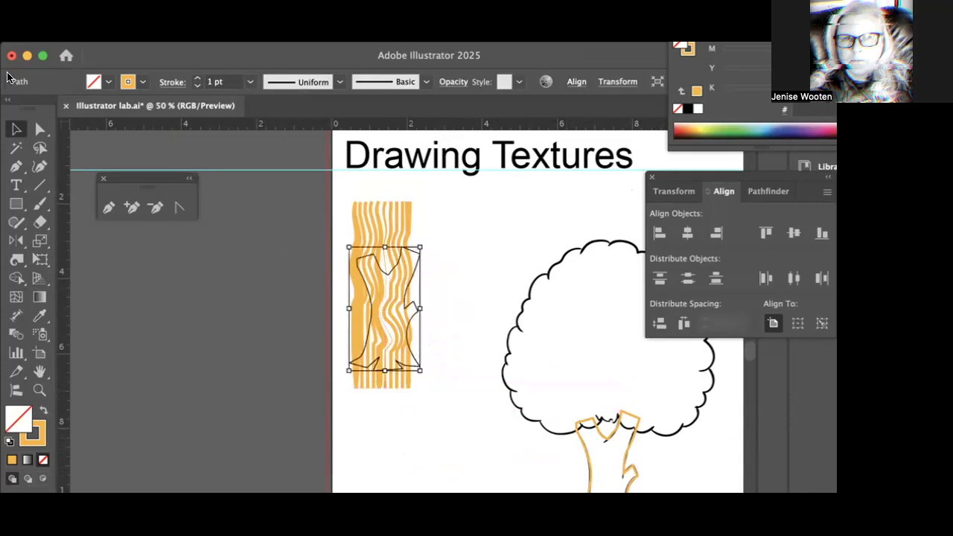
- Give the copied trunk outline a black stroke of 9 pt and deselect it
click(134, 80)
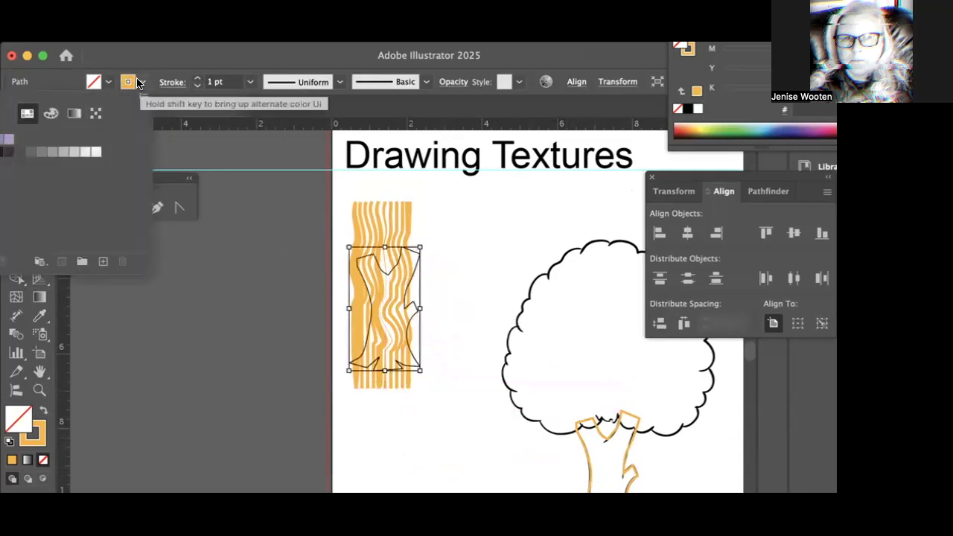
click(6, 151)
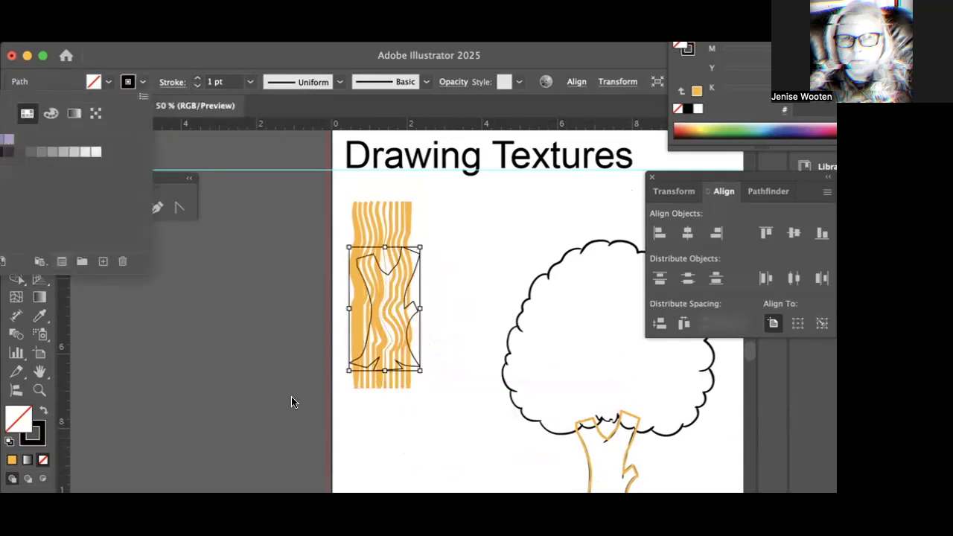
click(250, 81)
click(270, 286)
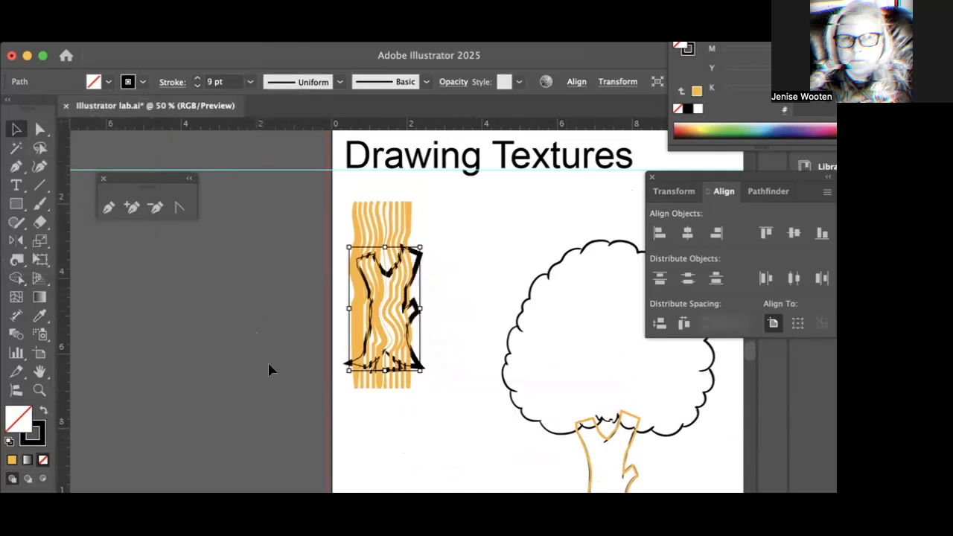
click(449, 447)
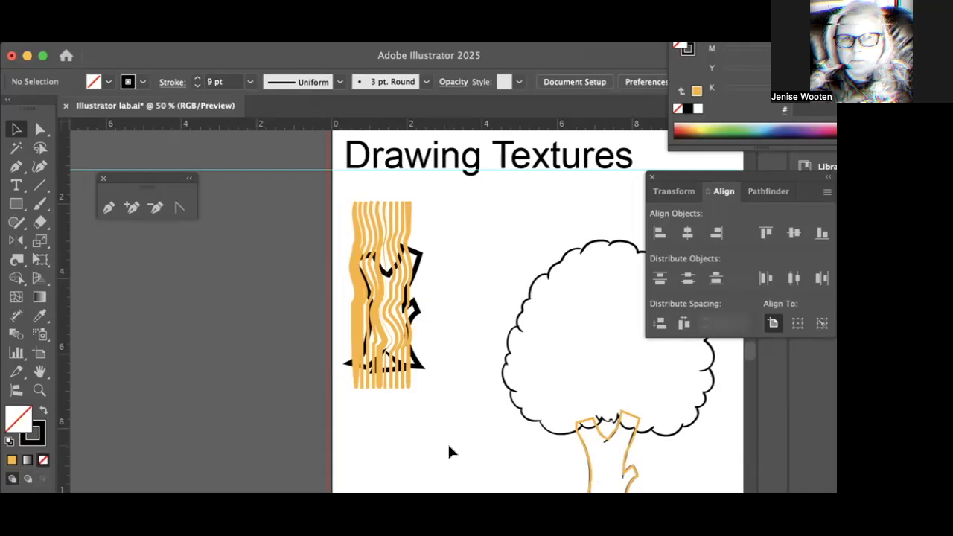
- Bring the black trunk outline in front of the line texture and deselect it
drag(418, 373, 455, 384)
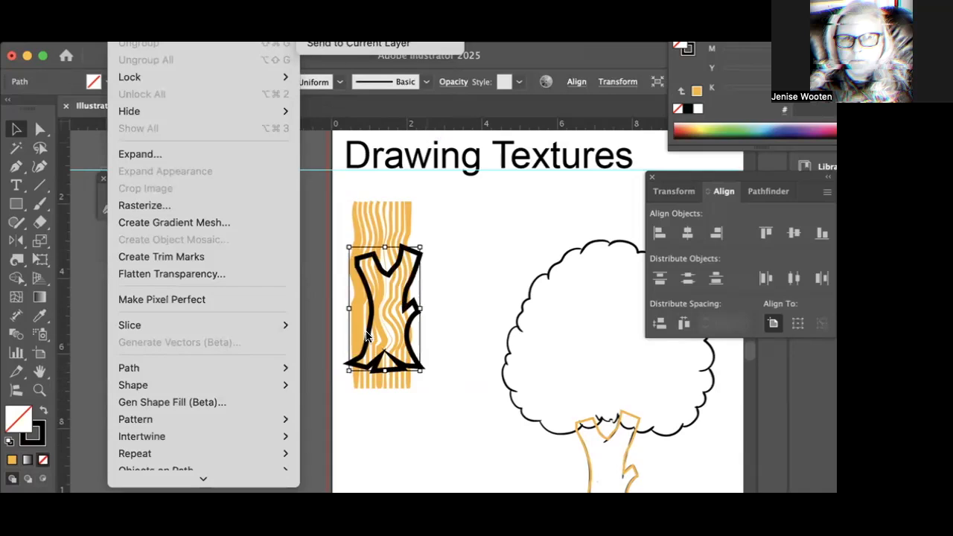
click(395, 442)
click(412, 449)
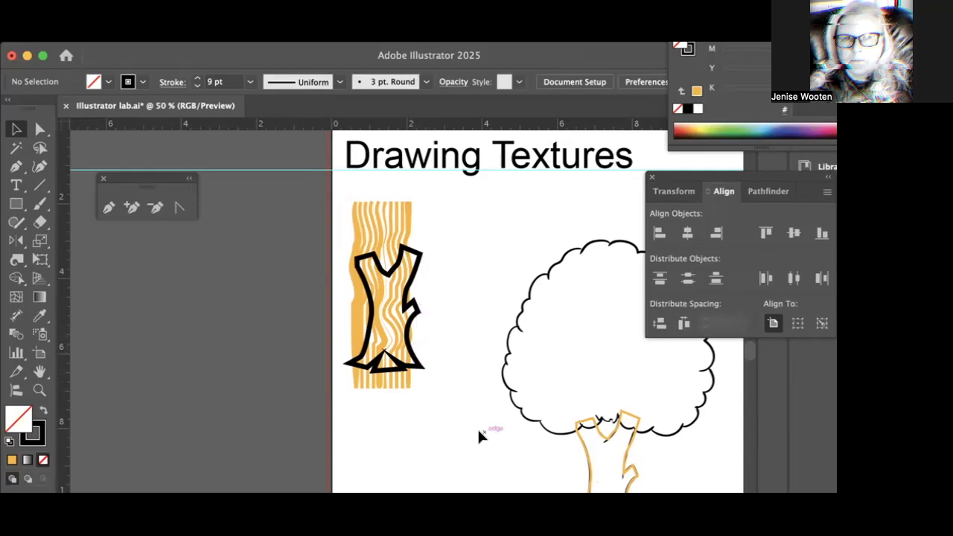
- Stretch the line group horizontally so it reaches the right edge of the black trunk outline
key(super+equal)
key(super+equal)
key(super+equal)
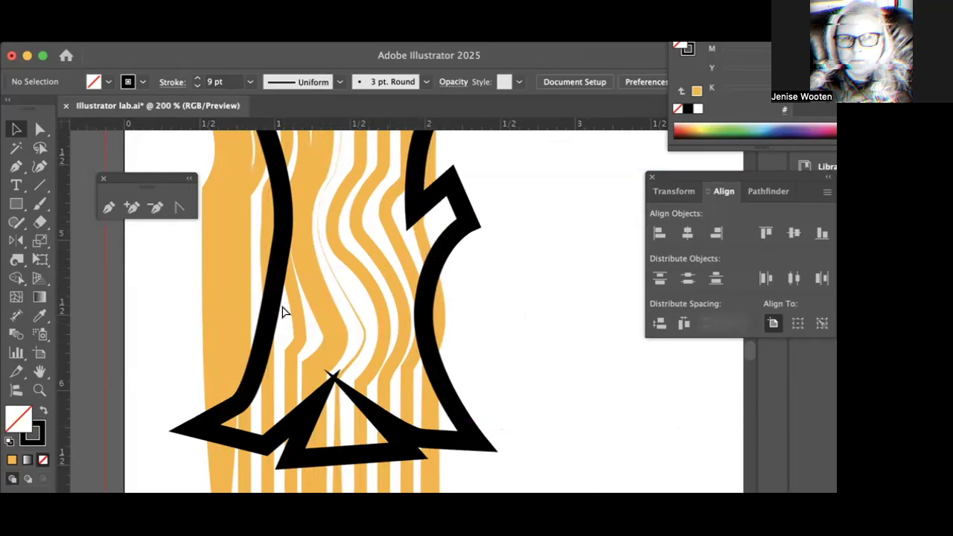
key(super+minus)
key(super+minus)
key(super+minus)
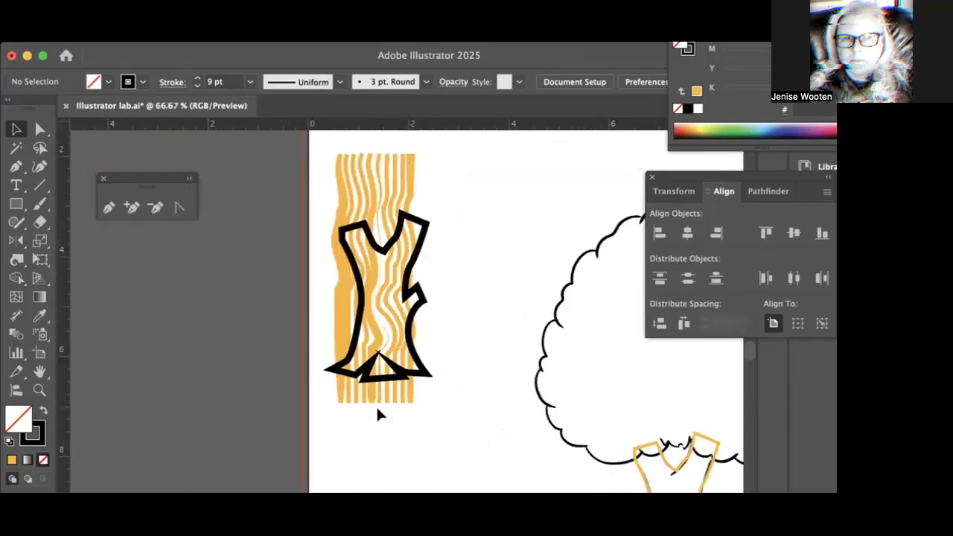
click(380, 403)
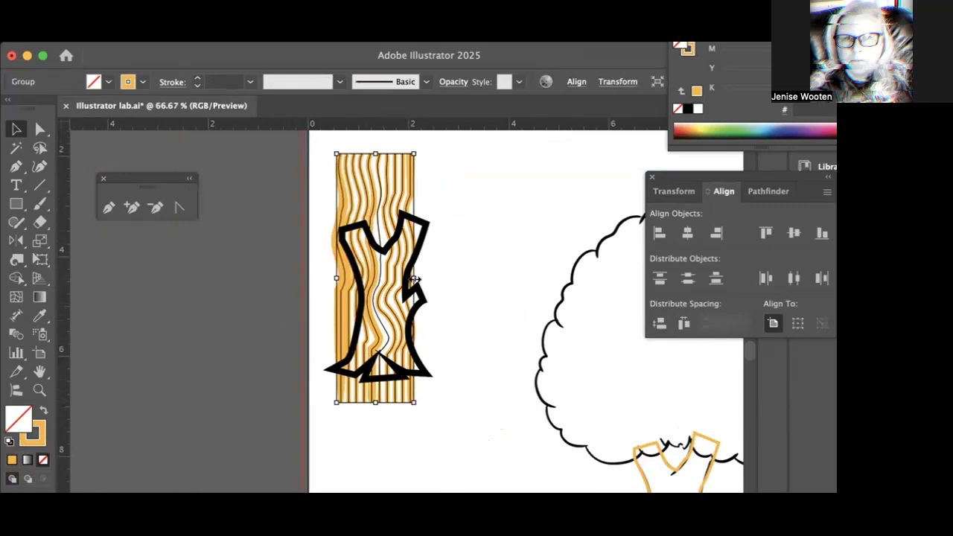
drag(412, 277, 429, 276)
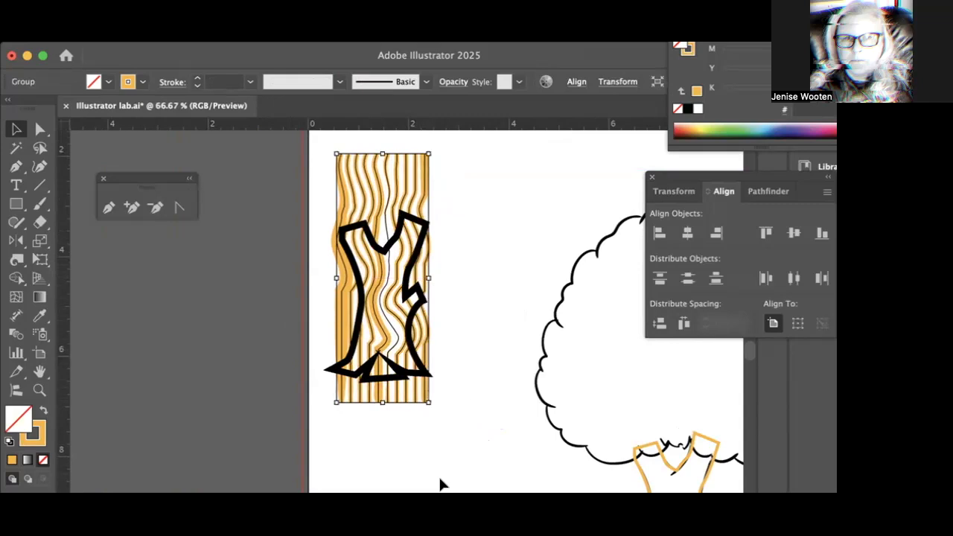
click(461, 257)
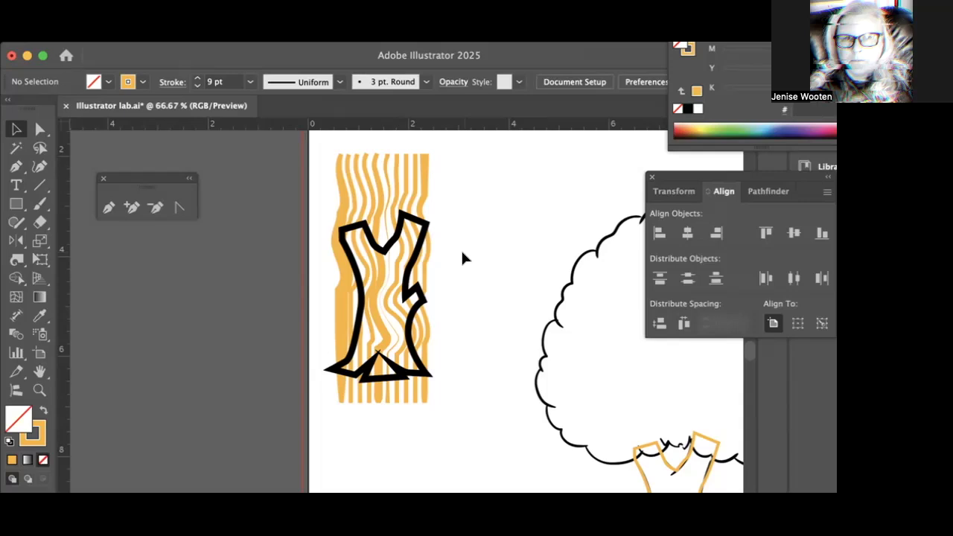
- Make a clipping mask from the black trunk outline and the line group, and deselect the result
drag(457, 251, 312, 368)
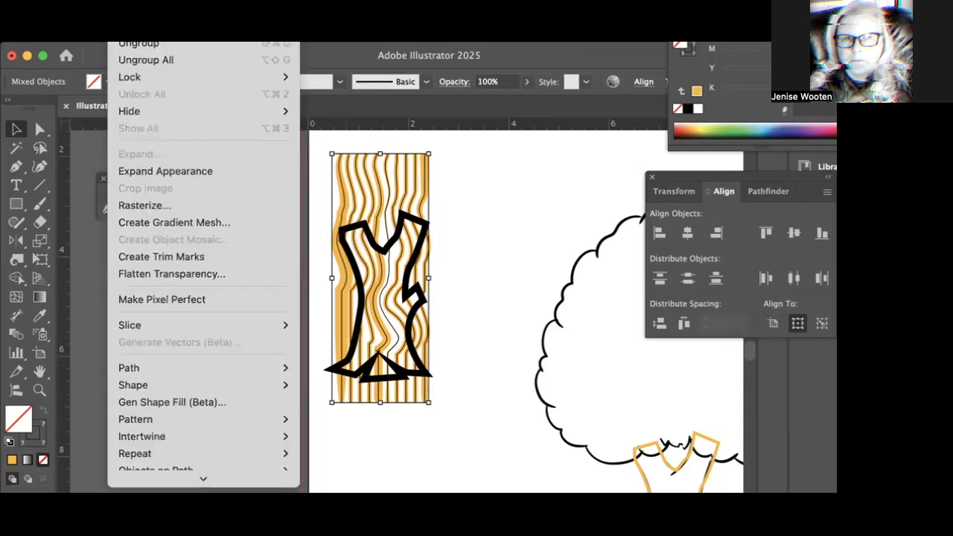
mouse_move(183, 493)
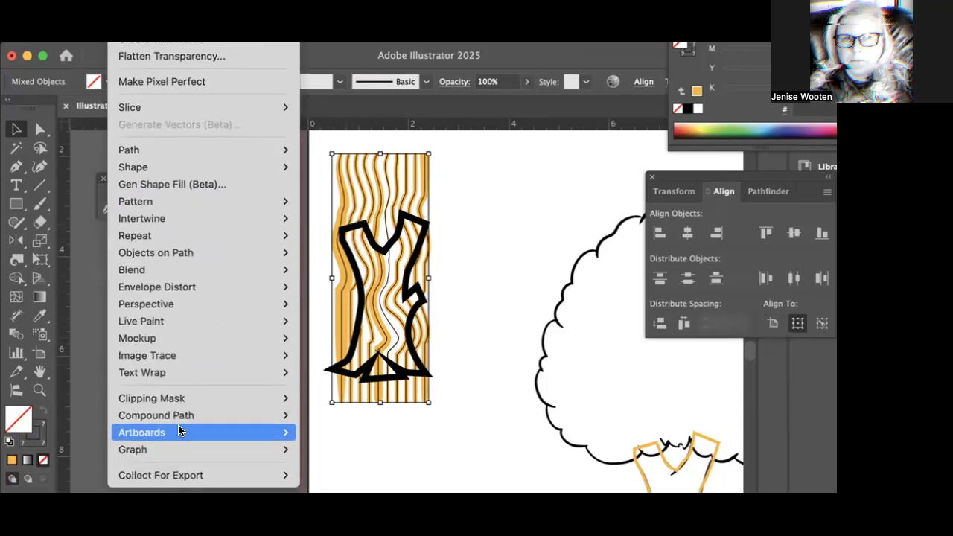
mouse_move(179, 399)
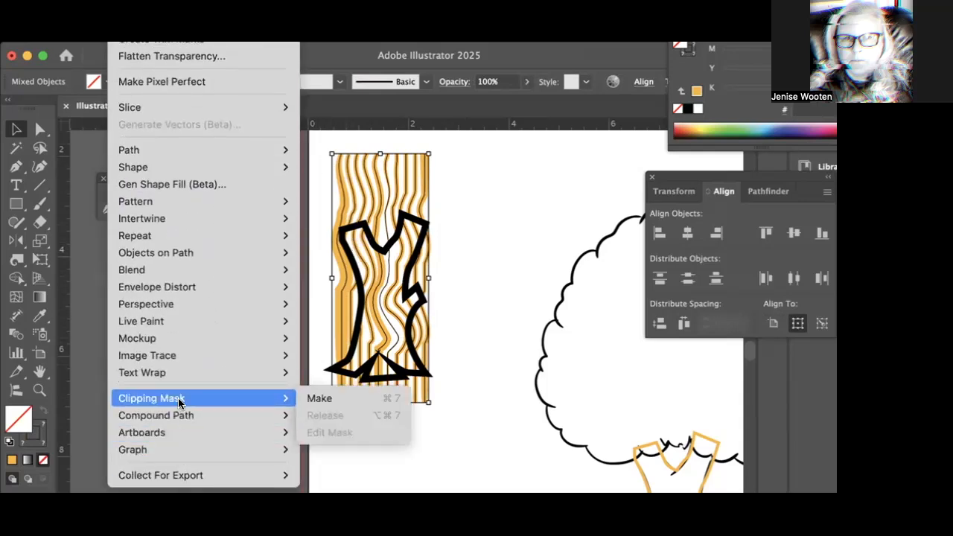
click(313, 399)
click(385, 455)
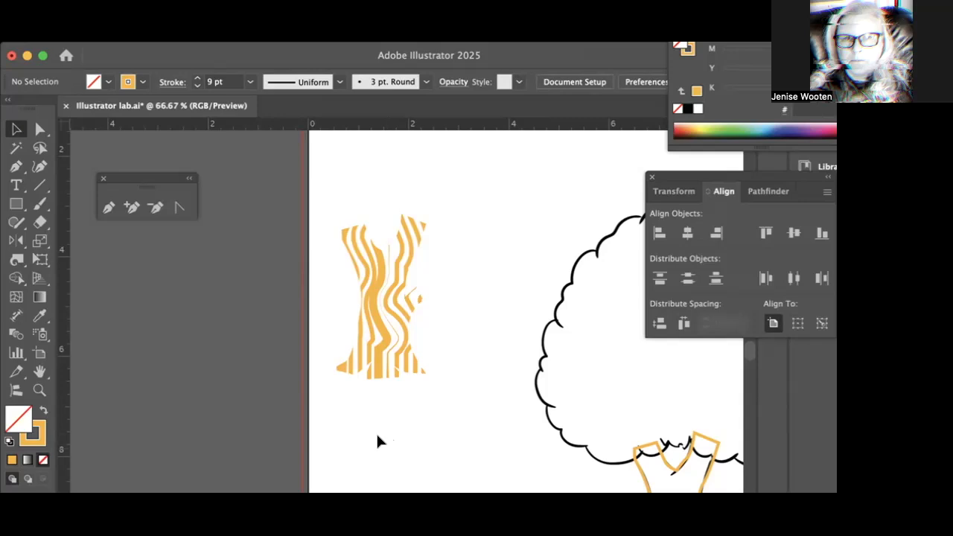
- Move the clipped bark texture onto the tree's trunk outline, nudge it into alignment, and deselect it
scroll(376, 431, right, 5)
scroll(376, 431, down, 3)
drag(213, 270, 504, 464)
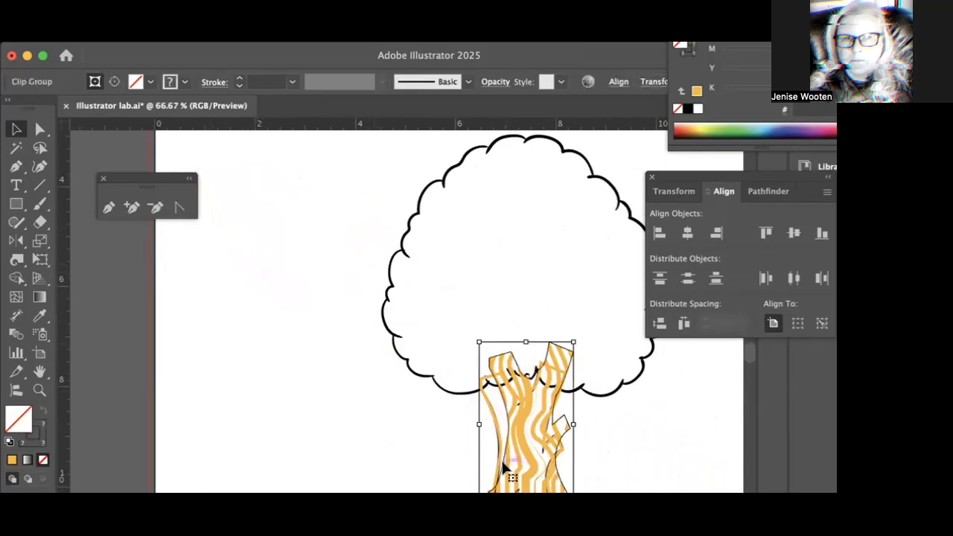
scroll(498, 455, down, 3)
drag(543, 346, 535, 365)
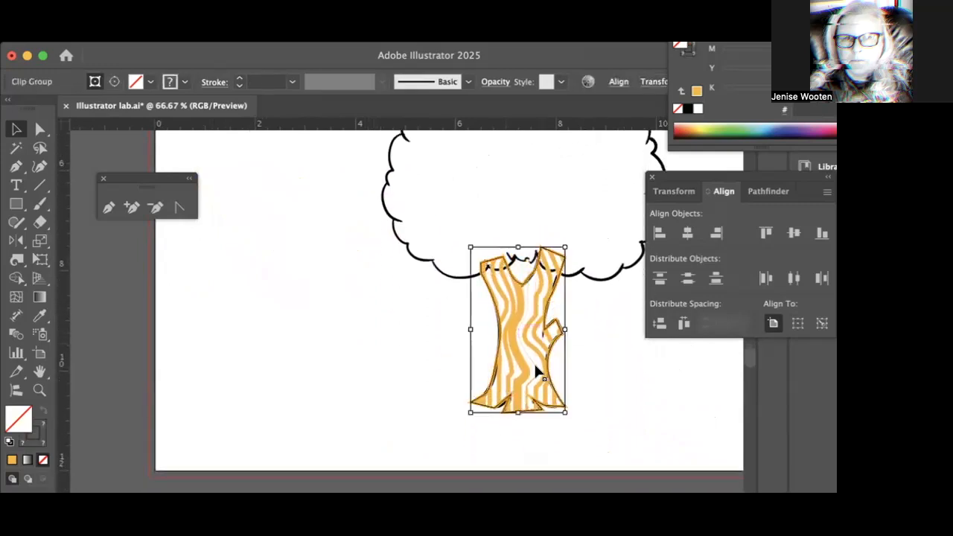
click(604, 363)
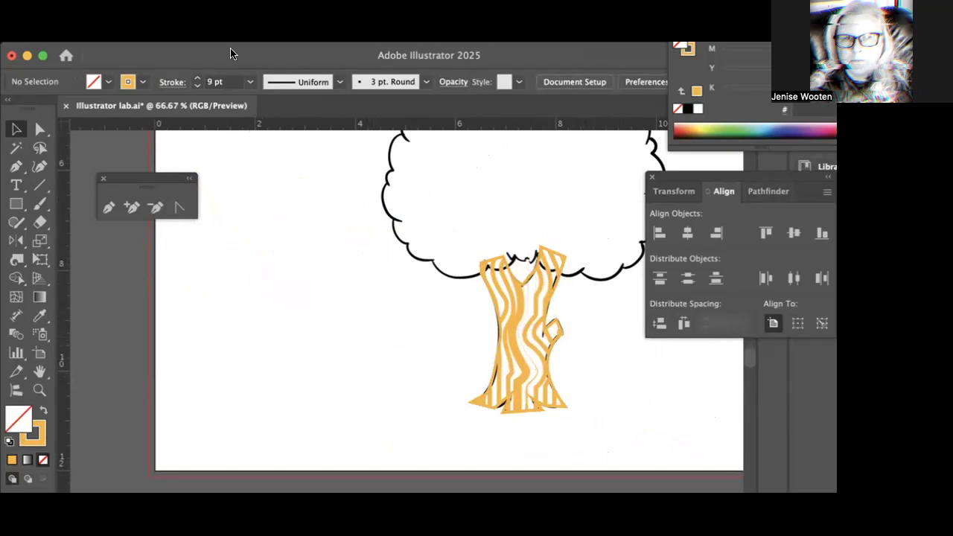
- Undo both moves of the clipped bark texture
drag(231, 54, 194, 55)
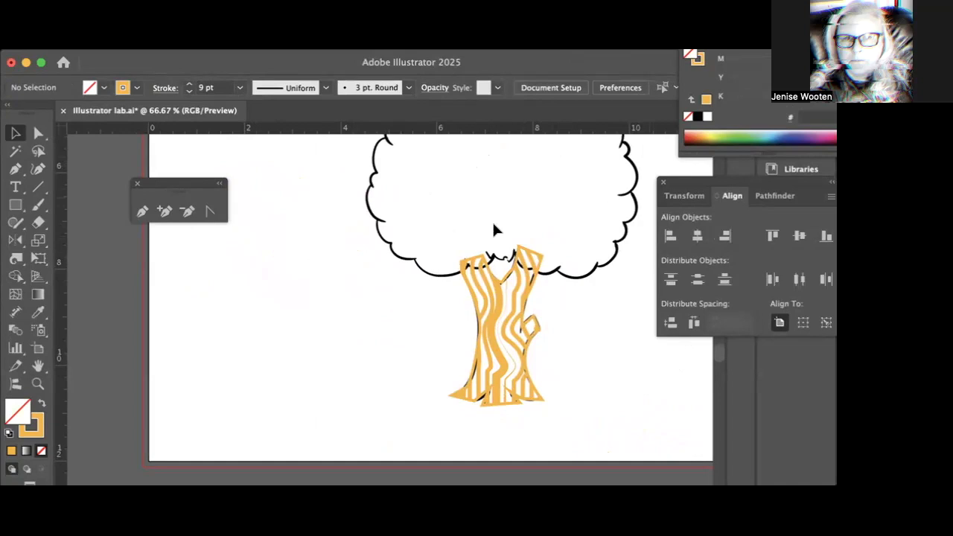
scroll(343, 259, left, 5)
key(super+z)
key(super+z)
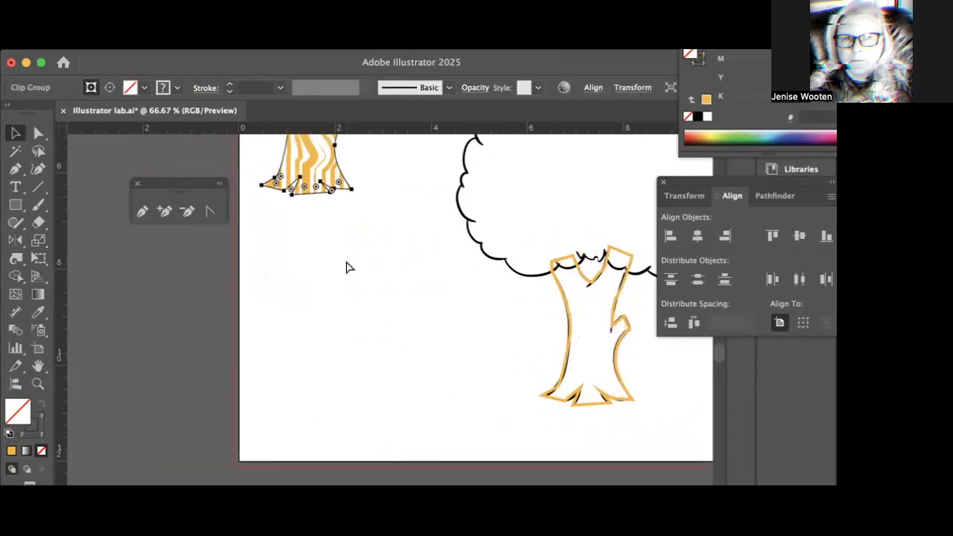
scroll(346, 262, up, 5)
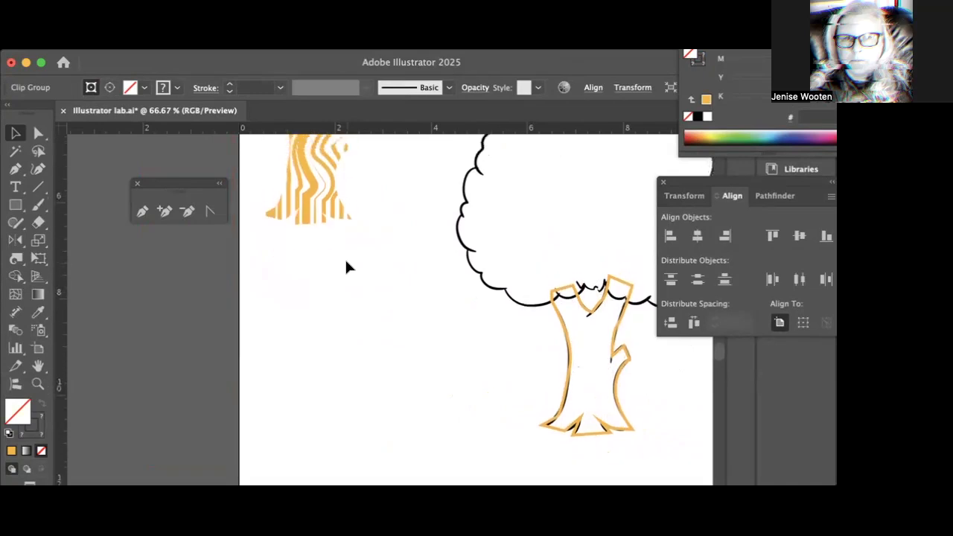
- Undo the clipping mask made from the black trunk outline and the line group
key(super+z)
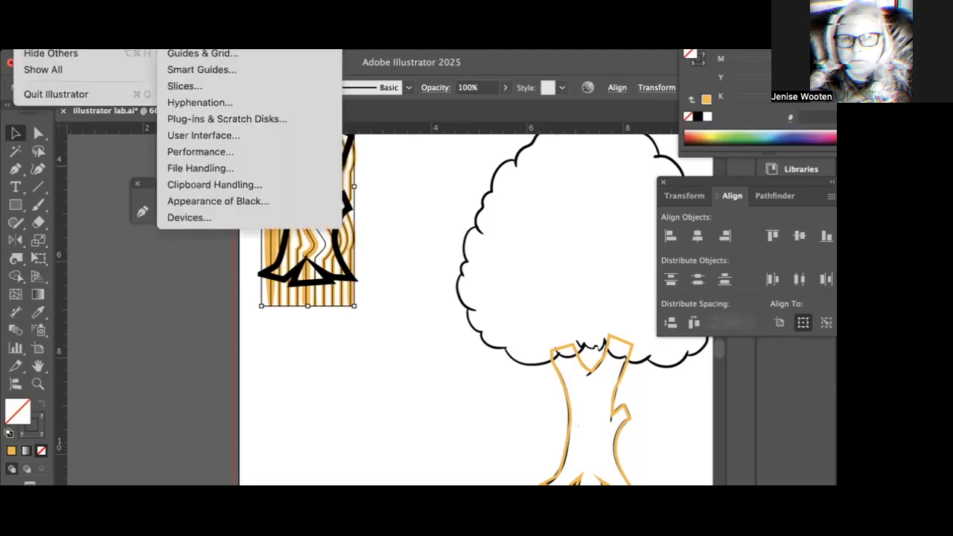
- Review the General preferences, then close them and deselect the trunk outline and line group
key(super+k)
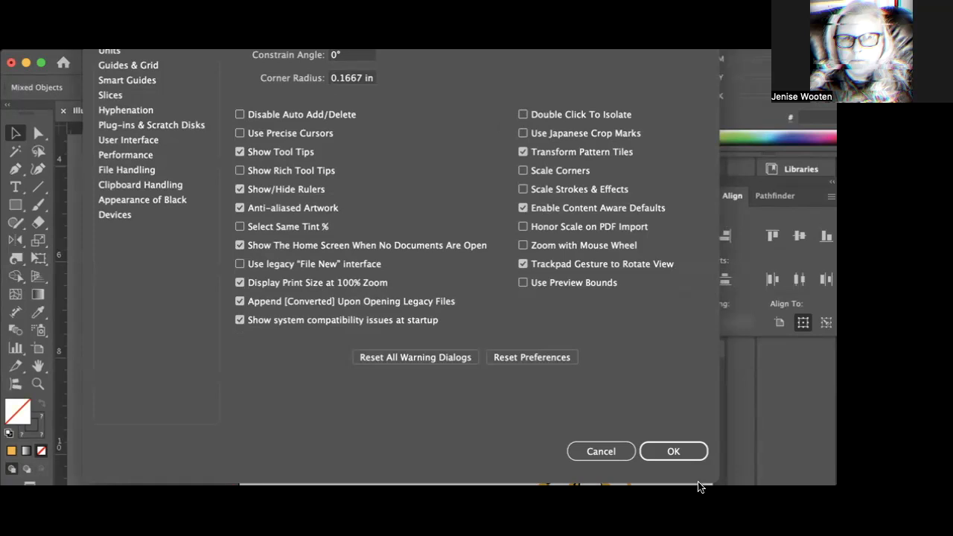
click(651, 451)
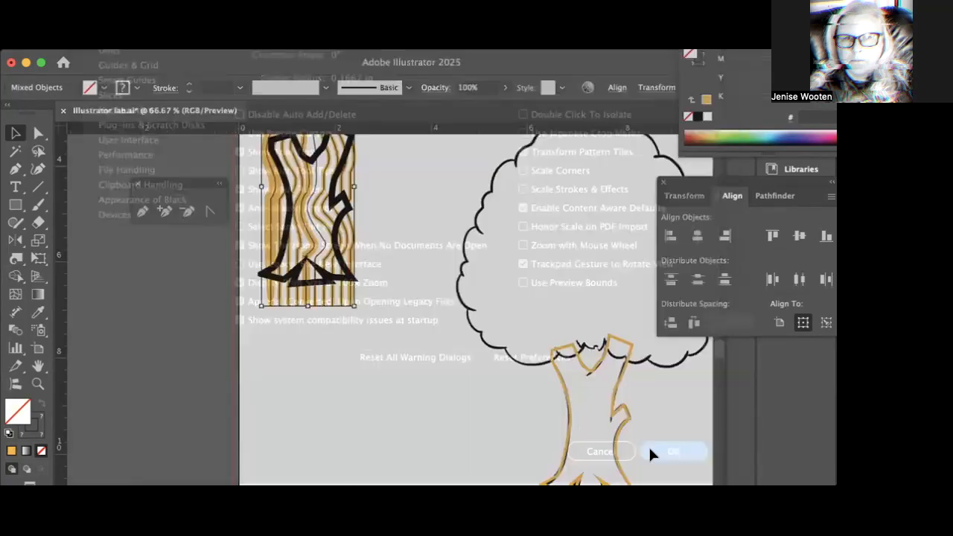
click(352, 421)
scroll(364, 412, up, 3)
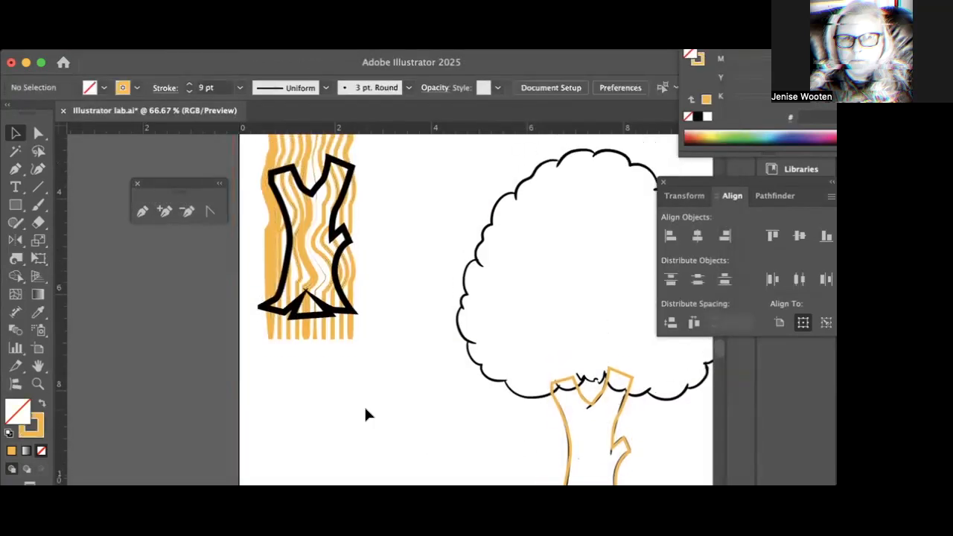
- Draw an open, straight-sided five-point path with the Pen tool in the blank area below the bark lines
drag(388, 377, 248, 230)
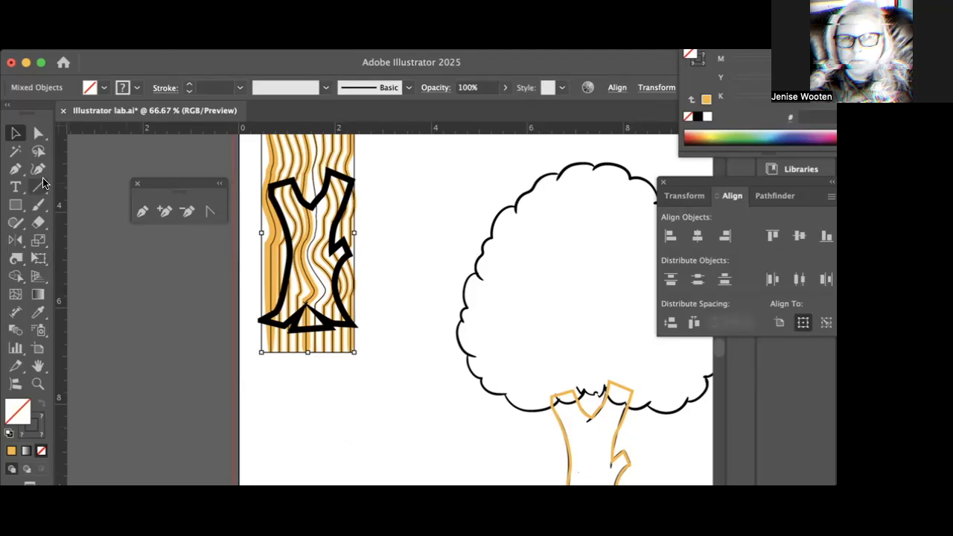
click(143, 213)
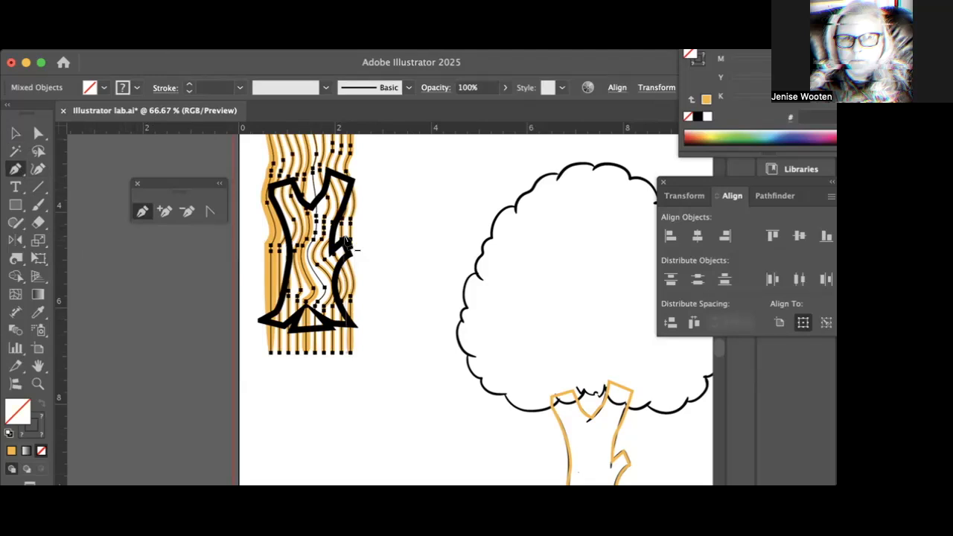
click(307, 399)
click(404, 378)
click(441, 424)
click(322, 452)
click(323, 409)
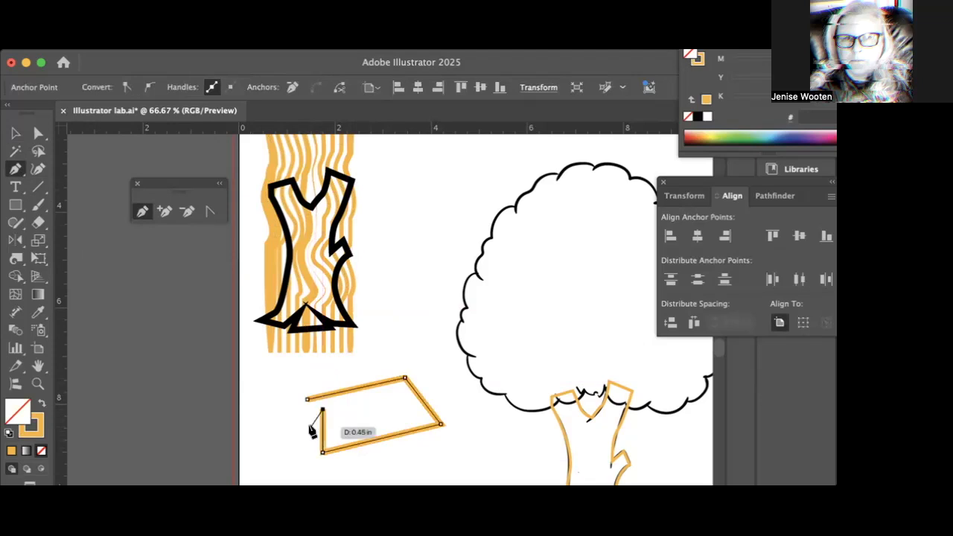
key(Escape)
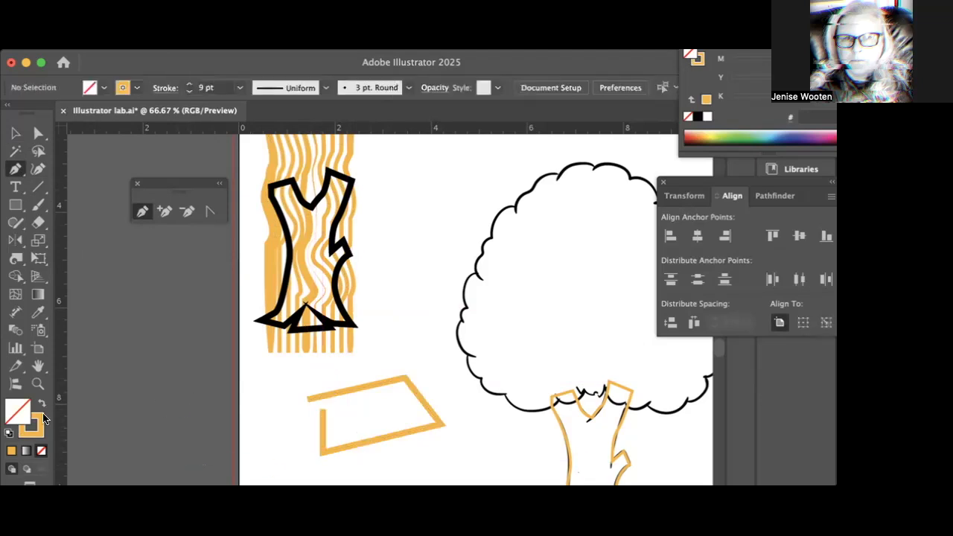
- Resume the open path from its last anchor with the Pen tool and close it at the starting anchor
click(38, 383)
drag(313, 382, 507, 425)
scroll(486, 408, down, 3)
scroll(486, 407, down, 2)
click(142, 211)
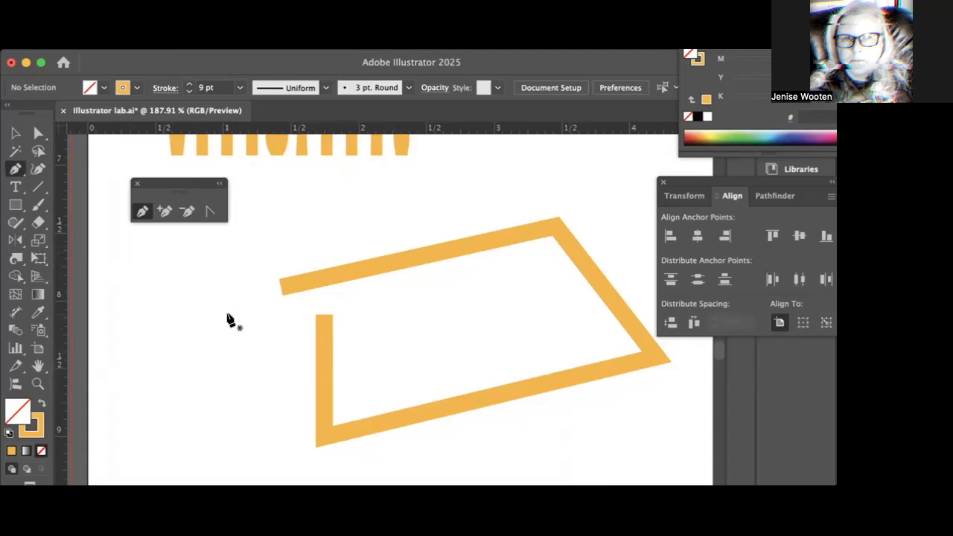
click(323, 316)
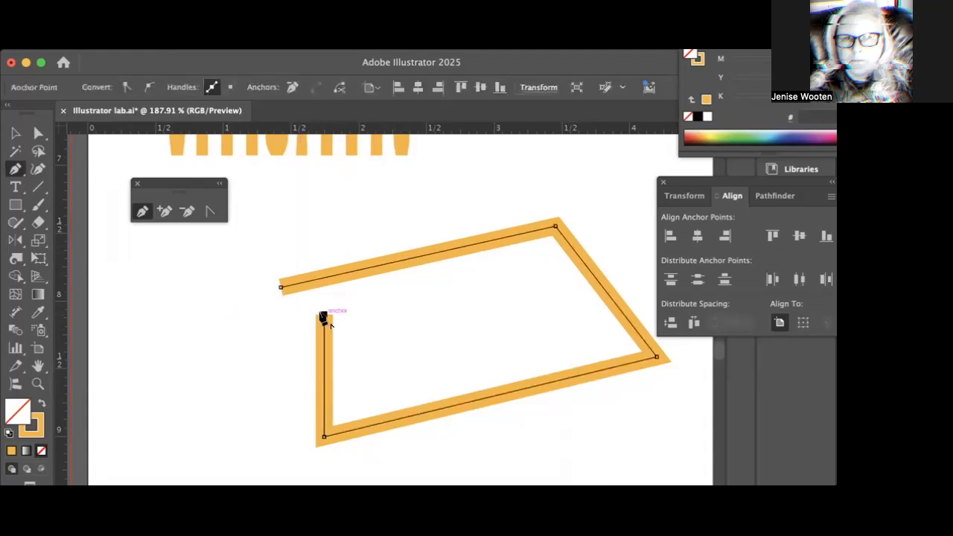
click(278, 288)
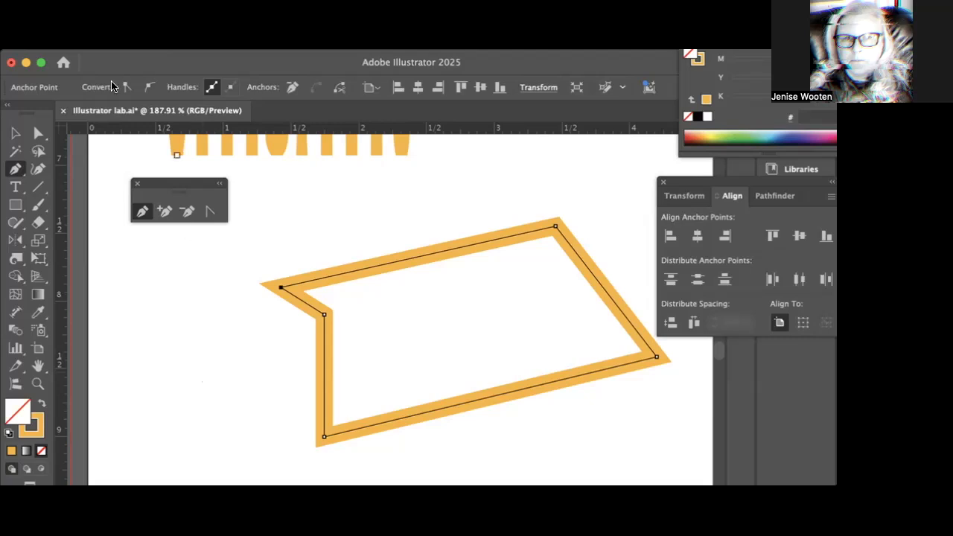
- Delete the straight-sided practice path below the bark lines, including its leftover segments
click(17, 133)
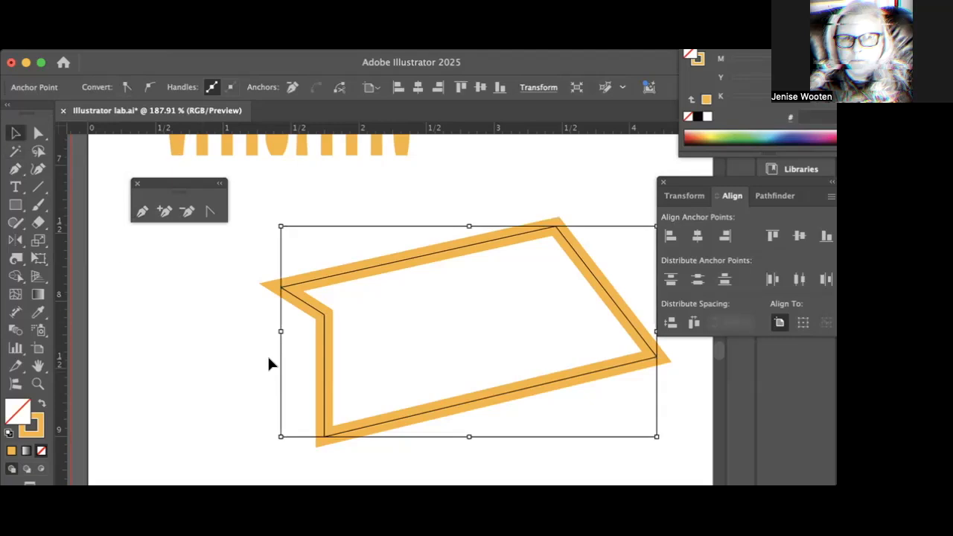
key(Delete)
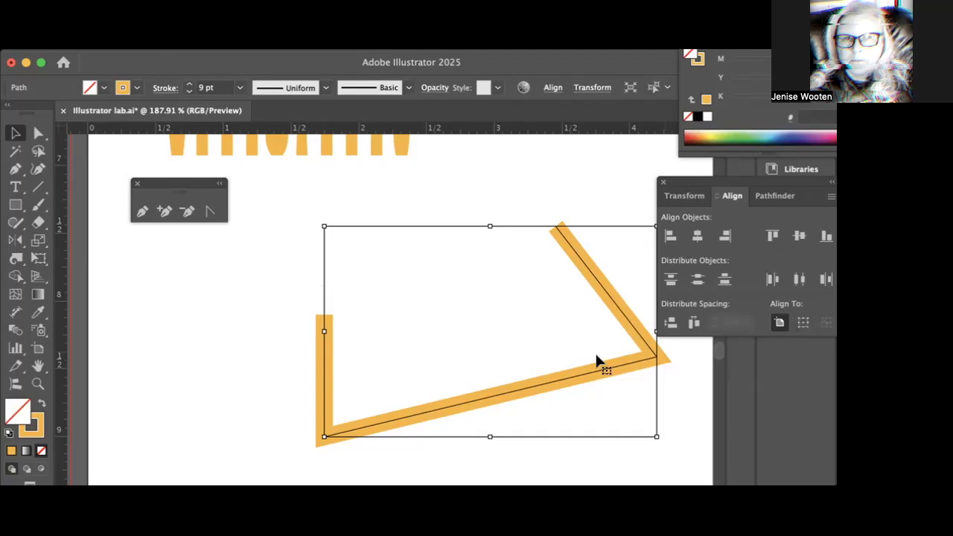
click(288, 340)
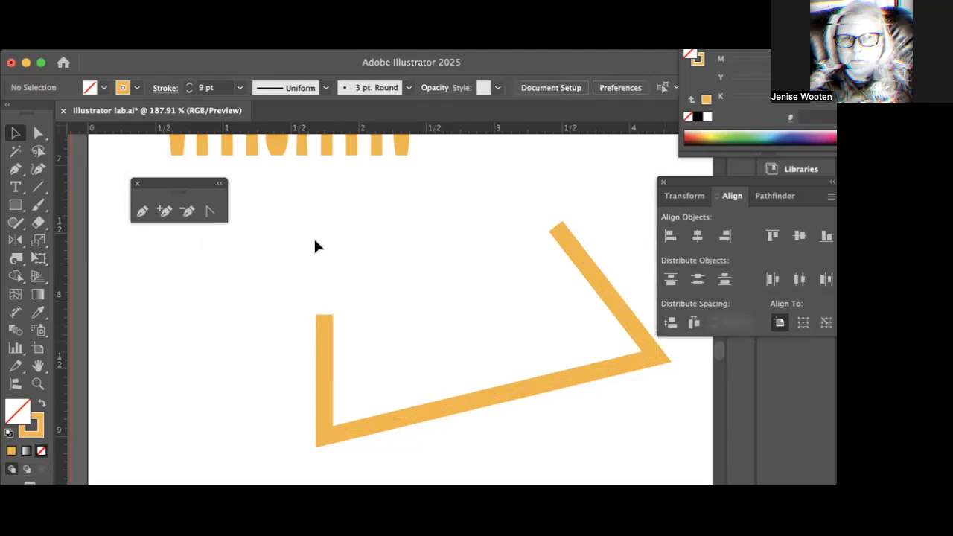
click(325, 361)
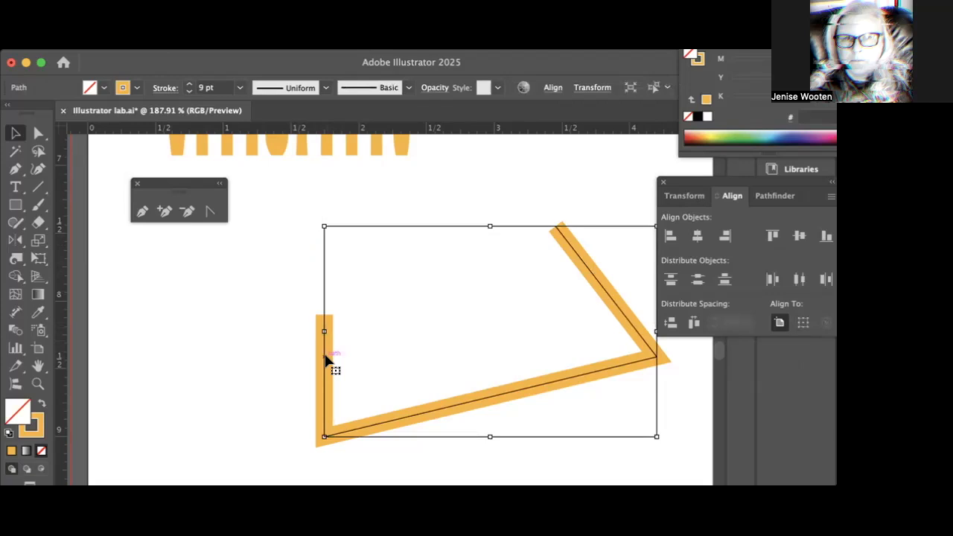
key(Delete)
- Clip the line group to the black trunk outline, and move the clipped bark onto the tree's trunk
key(super+0)
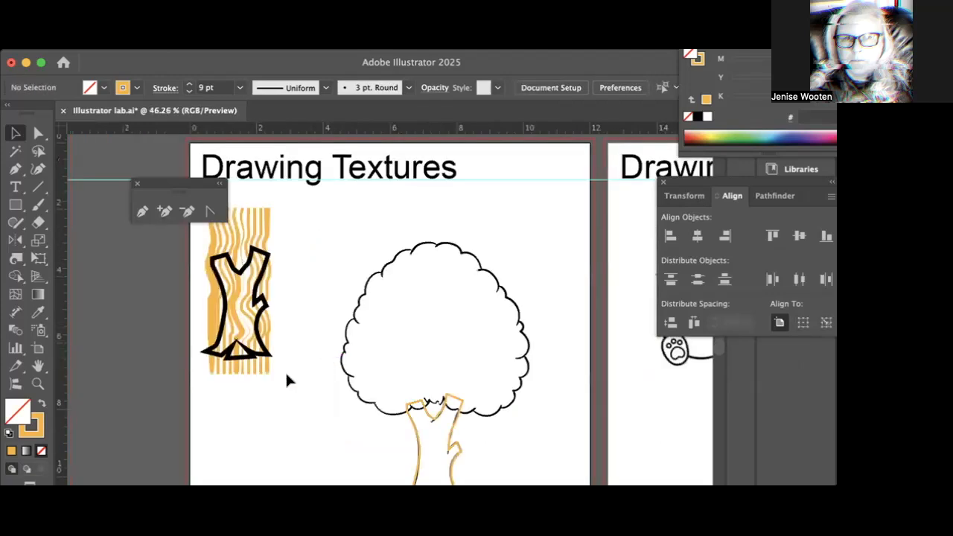
drag(300, 327, 291, 344)
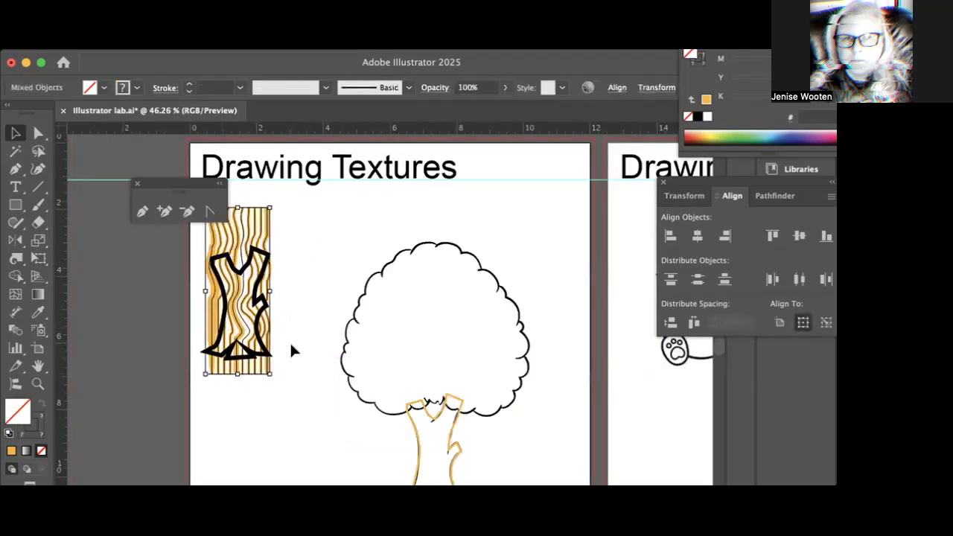
key(super)
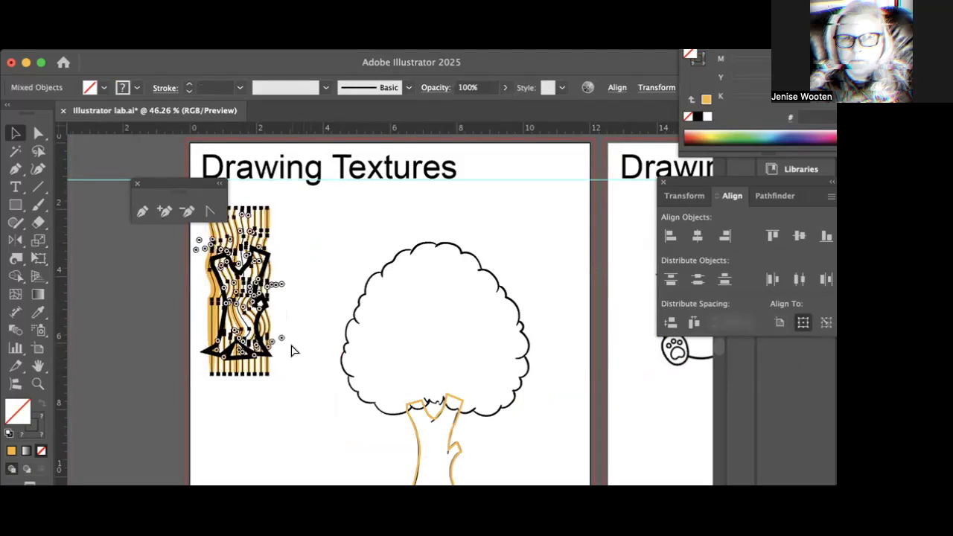
key(super+7)
drag(257, 344, 438, 485)
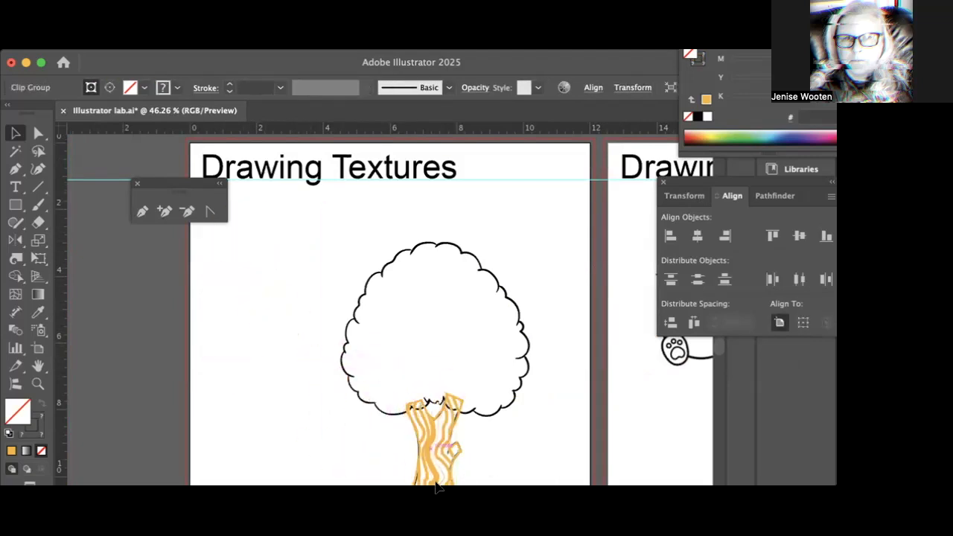
click(318, 333)
- Draw a circle from the centre of the tree's crown with the Ellipse tool, roughly covering the crown
scroll(389, 278, down, 3)
scroll(389, 278, right, 2)
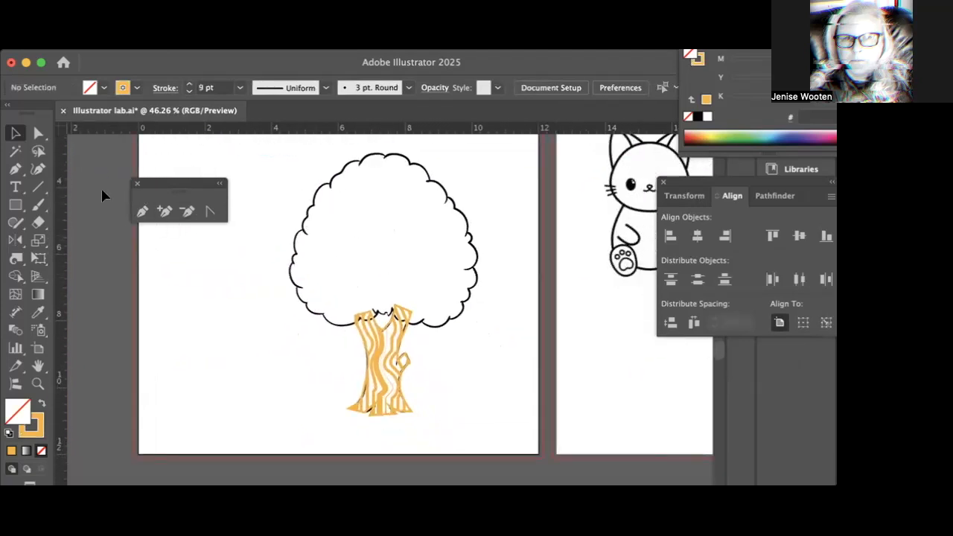
click(16, 205)
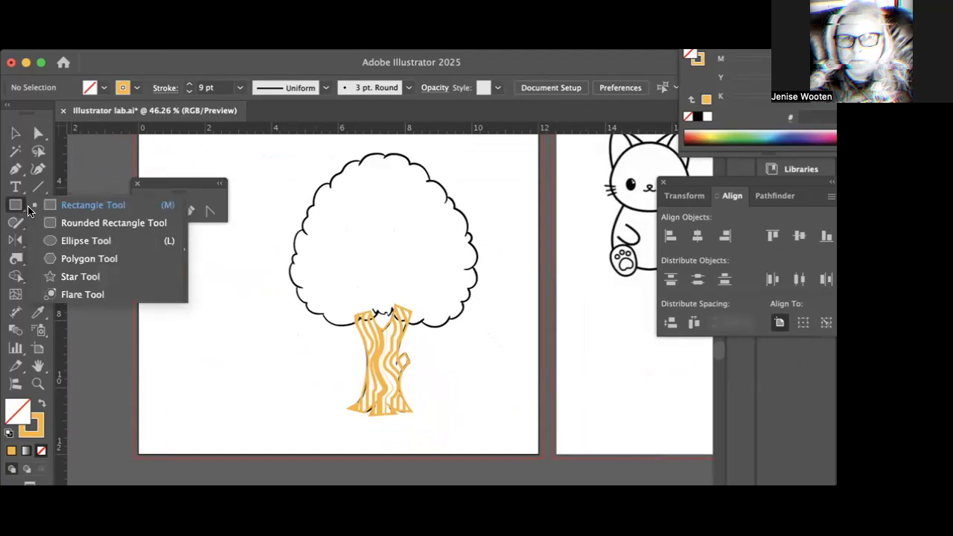
click(52, 241)
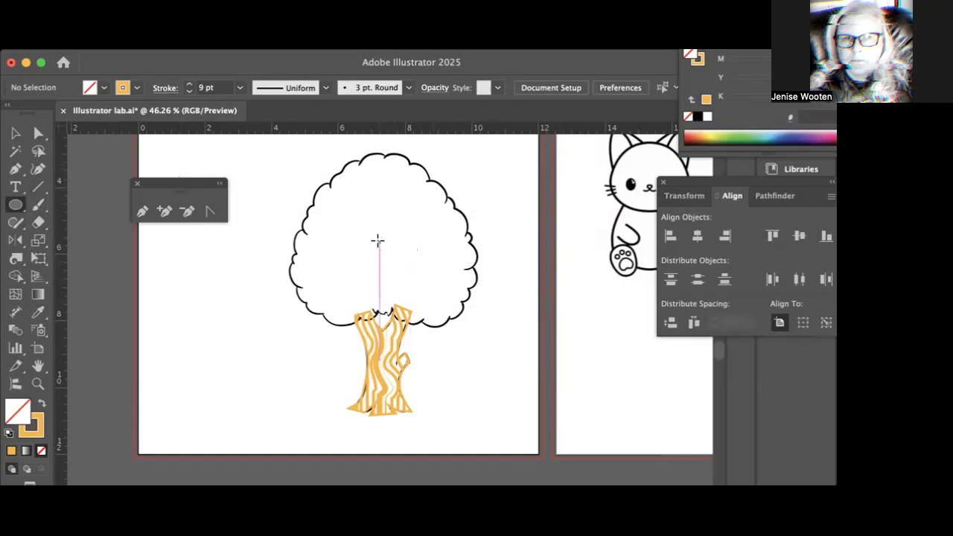
drag(378, 240, 288, 225)
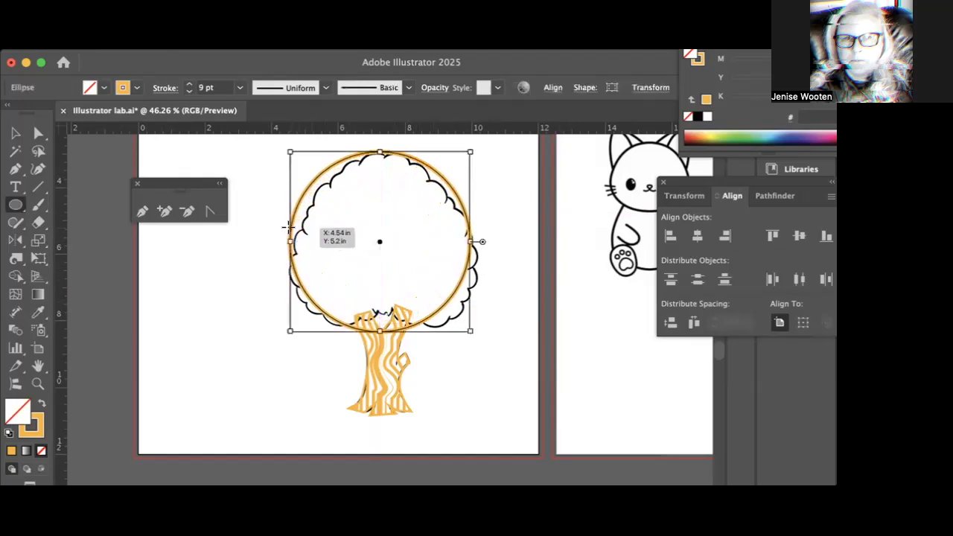
- Change the circle's stroke colour to yellow-green (A9CF38) and deselect it
click(133, 88)
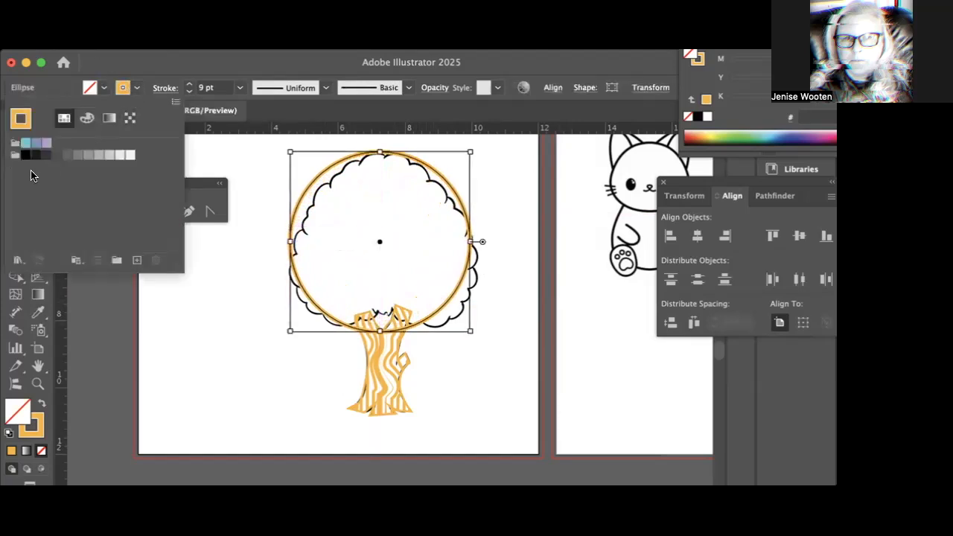
click(88, 119)
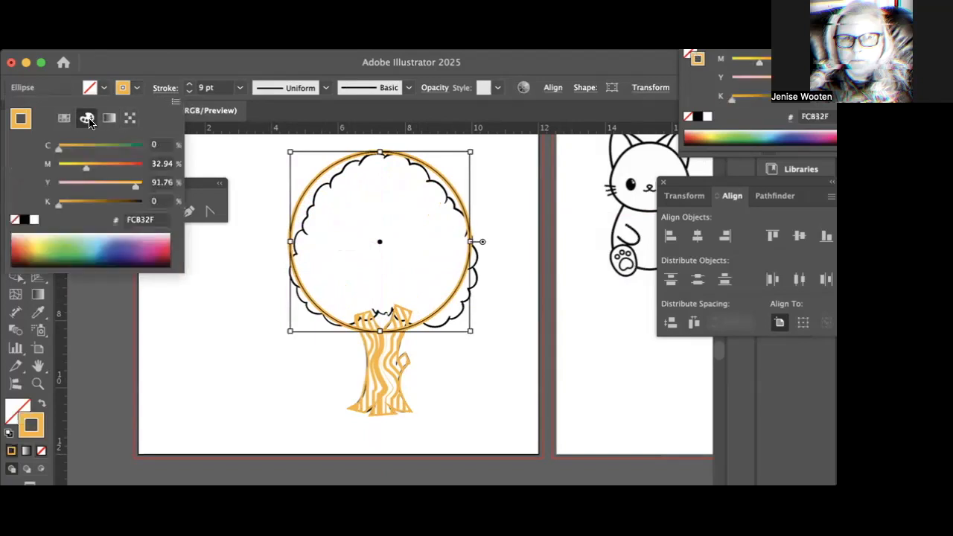
click(49, 241)
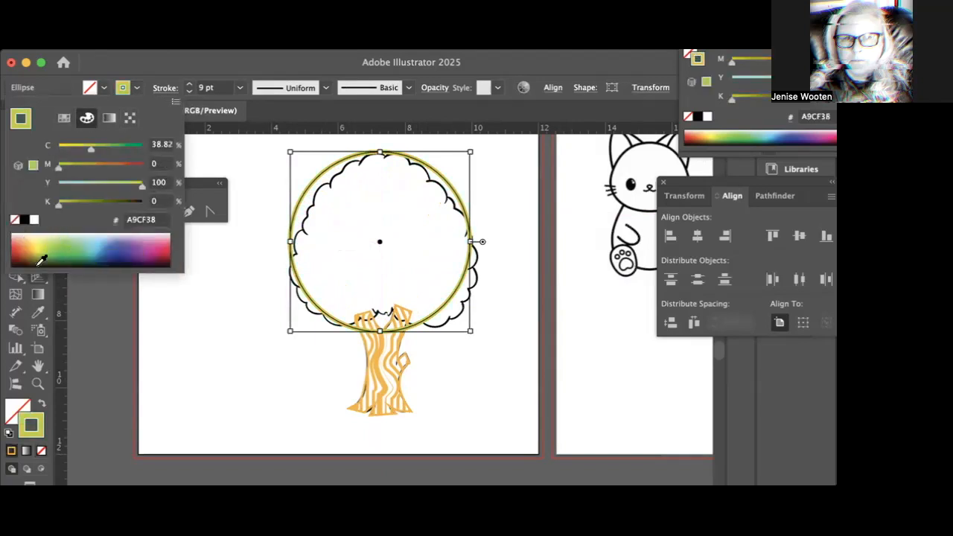
click(187, 349)
key(v)
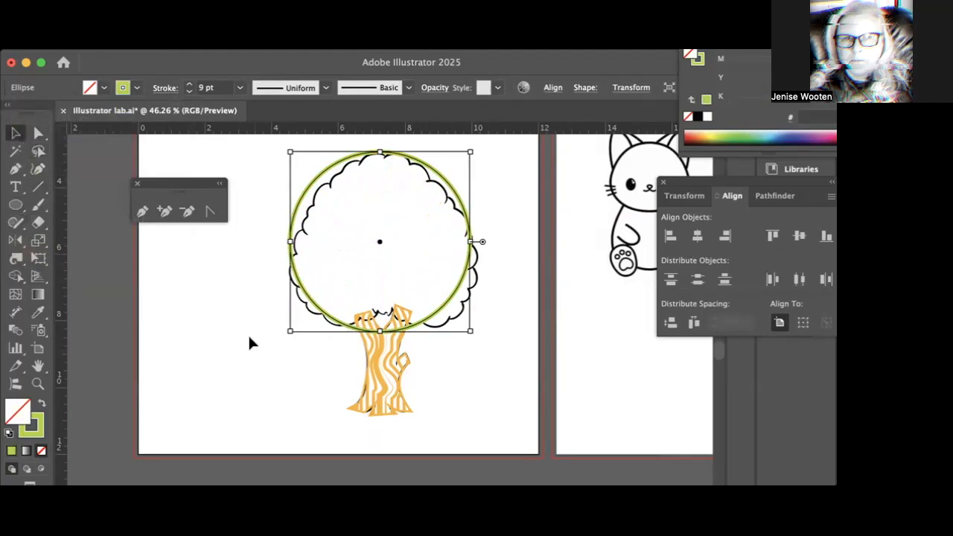
click(249, 340)
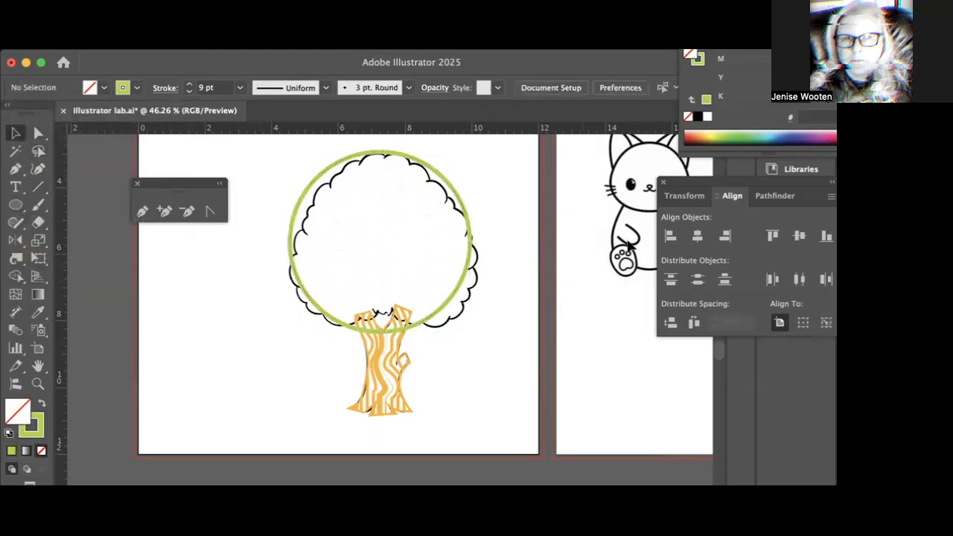
- Move the green circle off the crown to the blank area left of the tree, overlapping the artboard edge
click(471, 258)
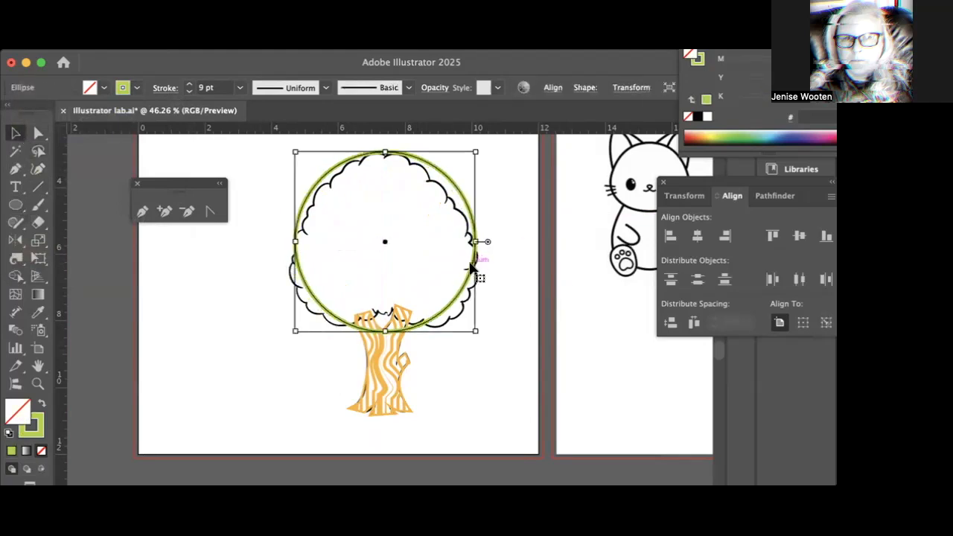
scroll(469, 261, left, 3)
mouse_move(402, 285)
mouse_down()
mouse_move(340, 300)
mouse_move(312, 380)
mouse_move(324, 521)
mouse_move(221, 423)
mouse_move(229, 400)
mouse_up()
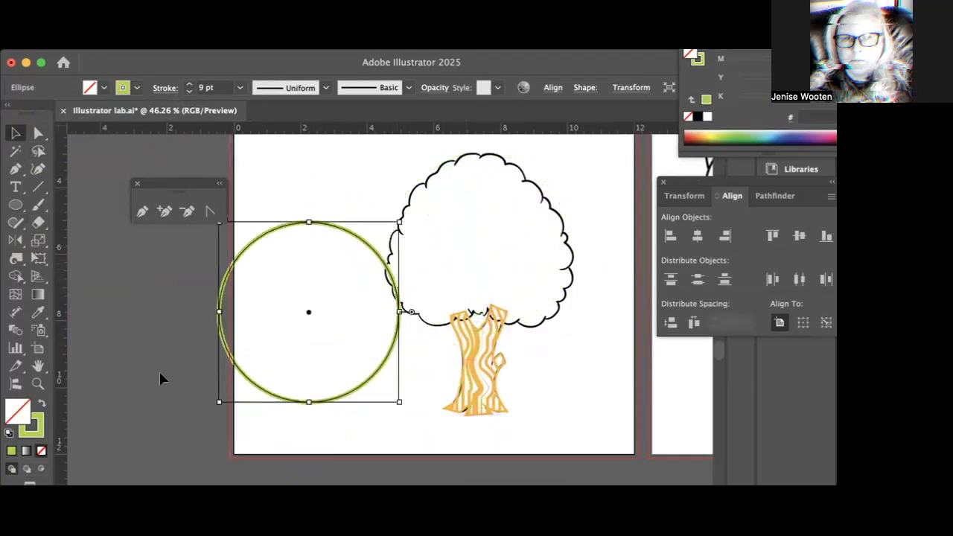
click(17, 278)
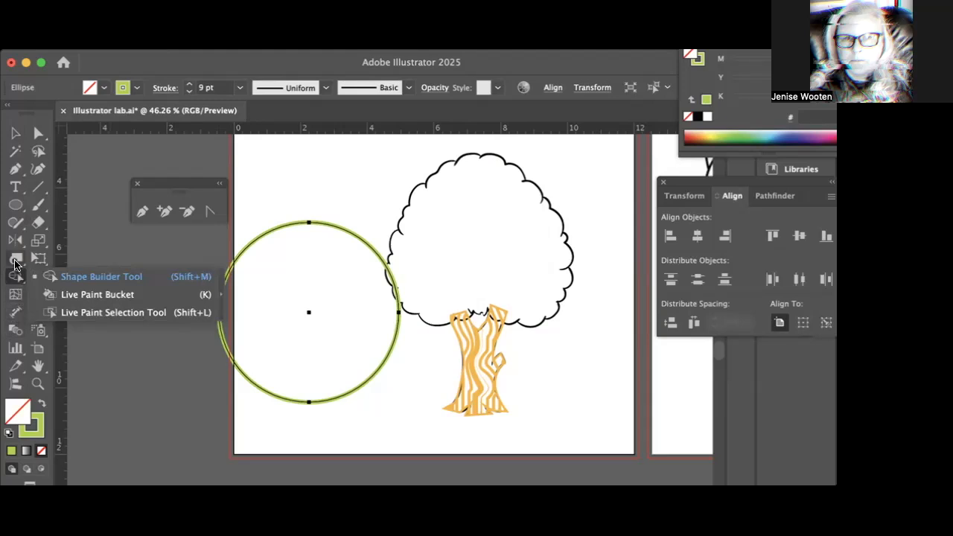
click(15, 260)
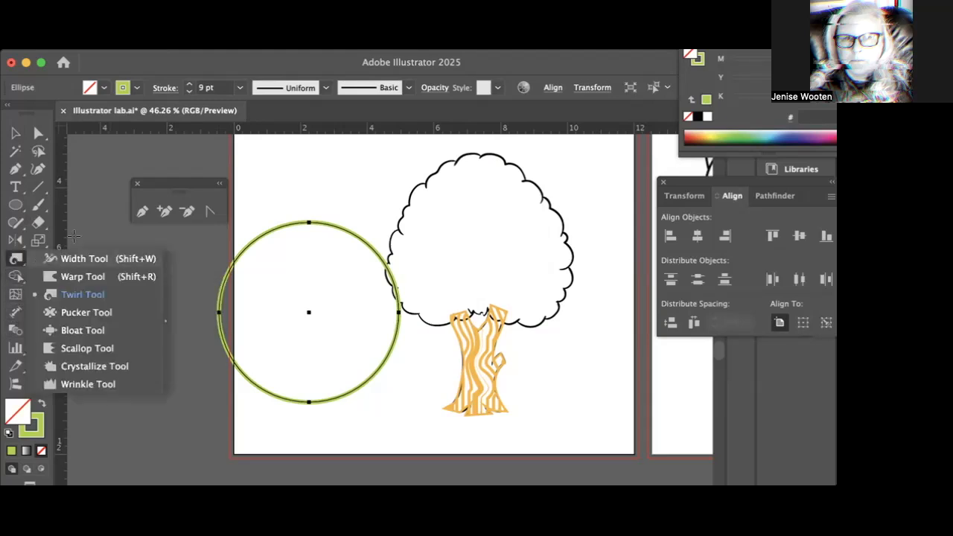
click(74, 258)
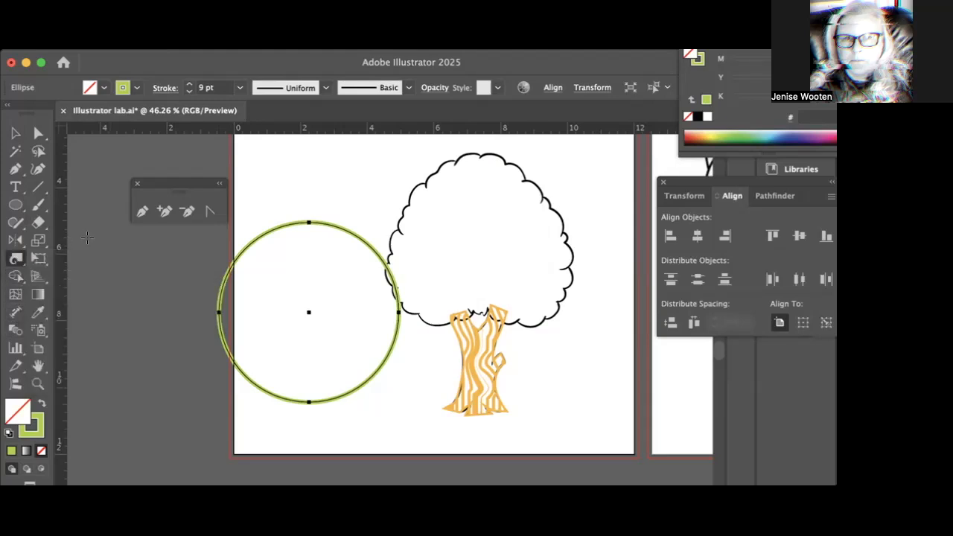
click(41, 313)
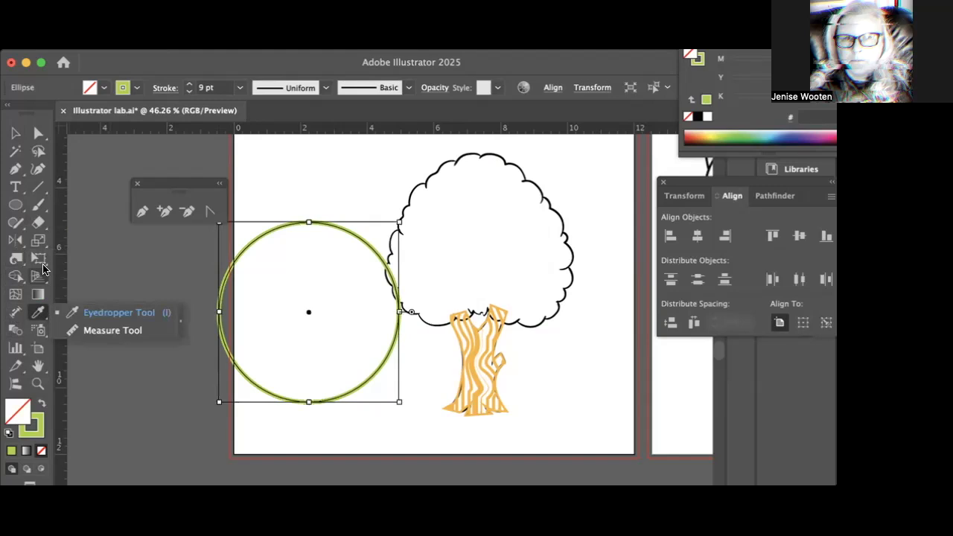
click(40, 241)
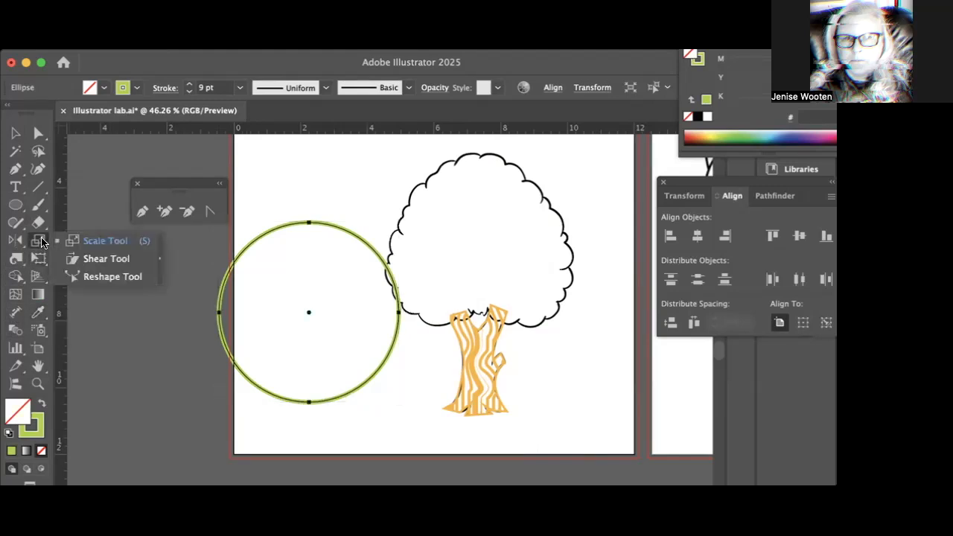
click(14, 331)
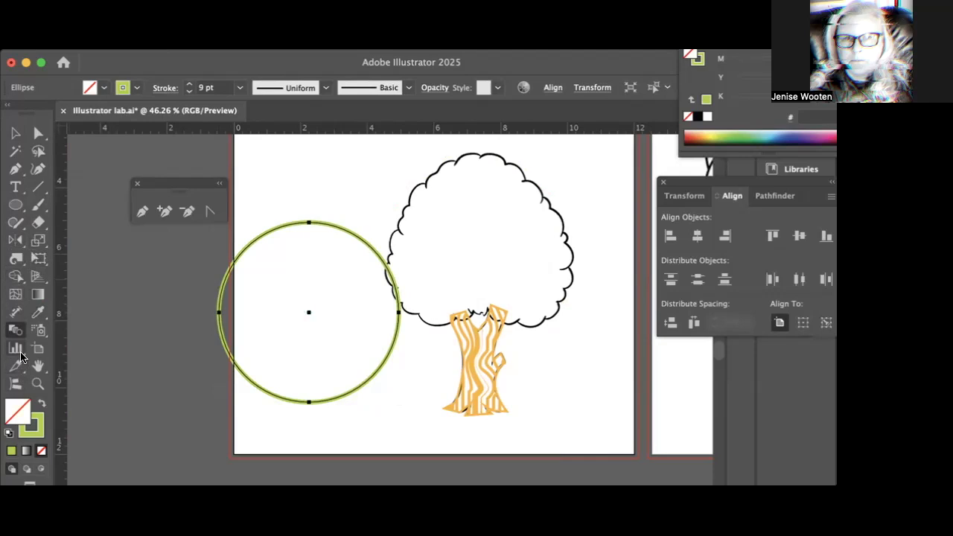
click(40, 350)
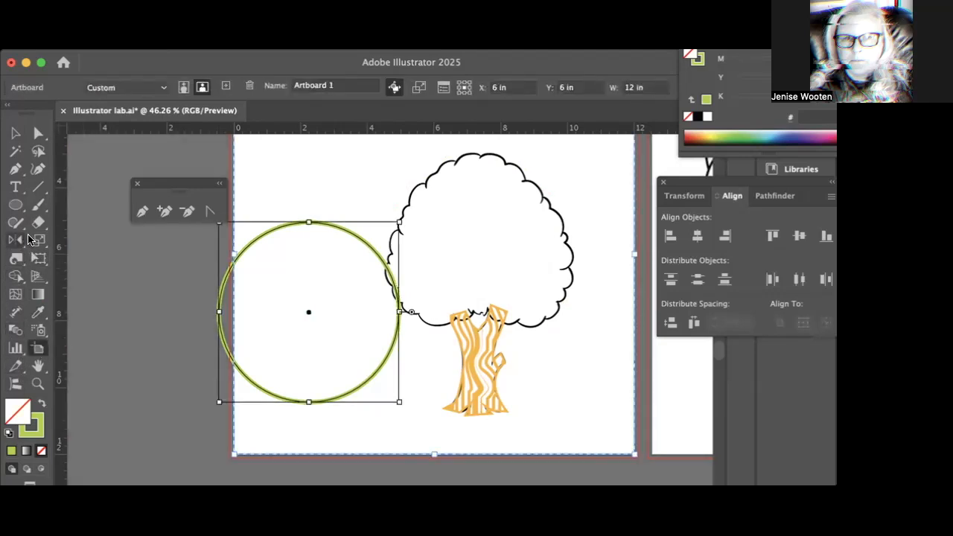
click(17, 276)
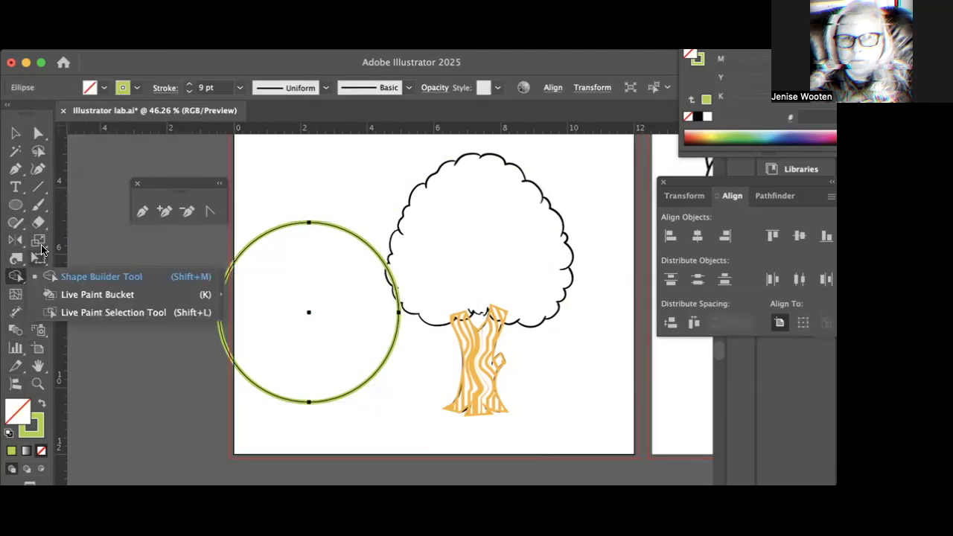
click(112, 246)
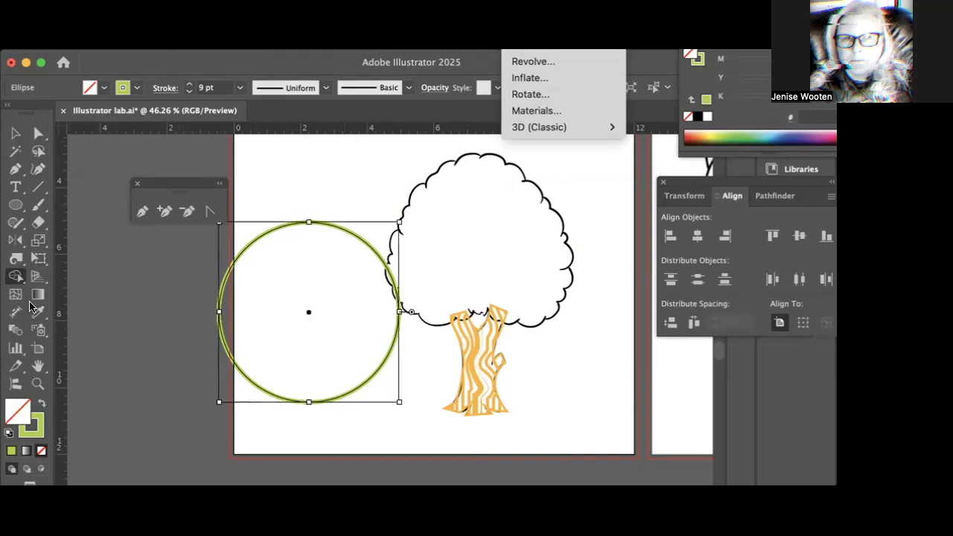
- Activate the Symbol Sprayer and bring up the document's symbols, leaving the Pattern Options closed
click(46, 336)
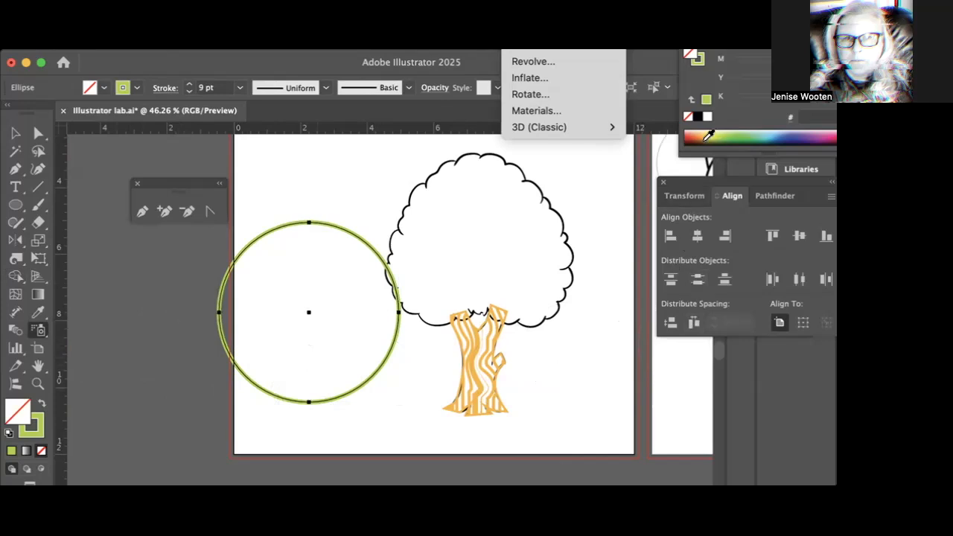
drag(792, 18, 766, 345)
drag(676, 183, 694, 287)
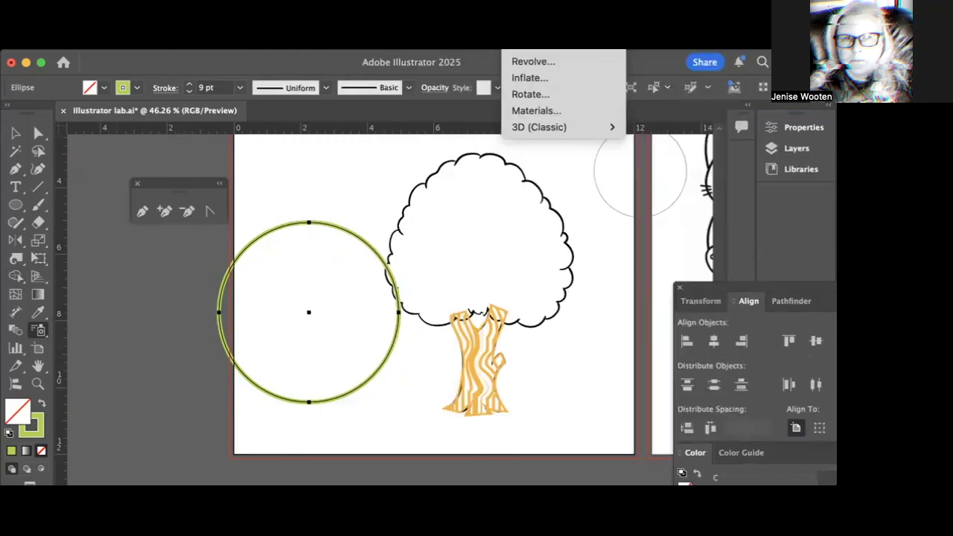
mouse_move(481, 44)
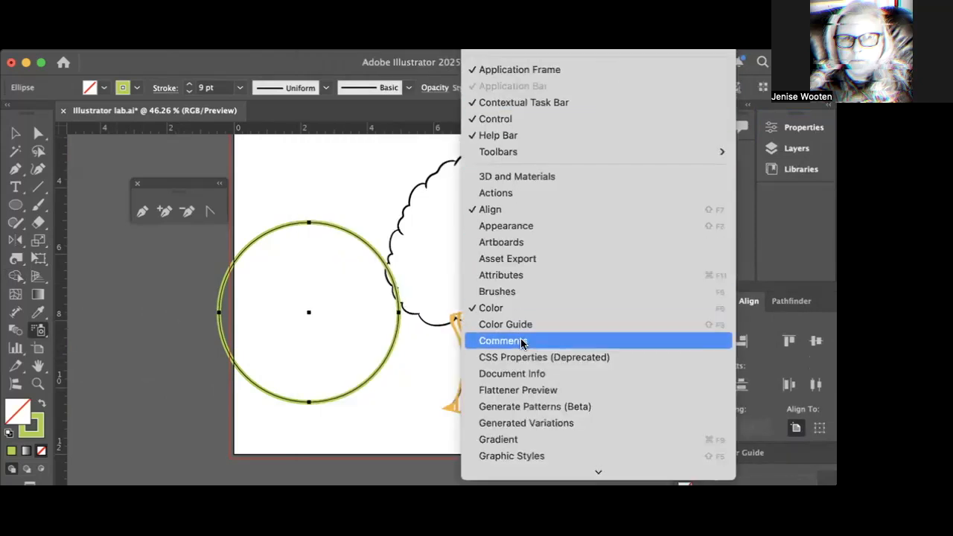
mouse_move(525, 486)
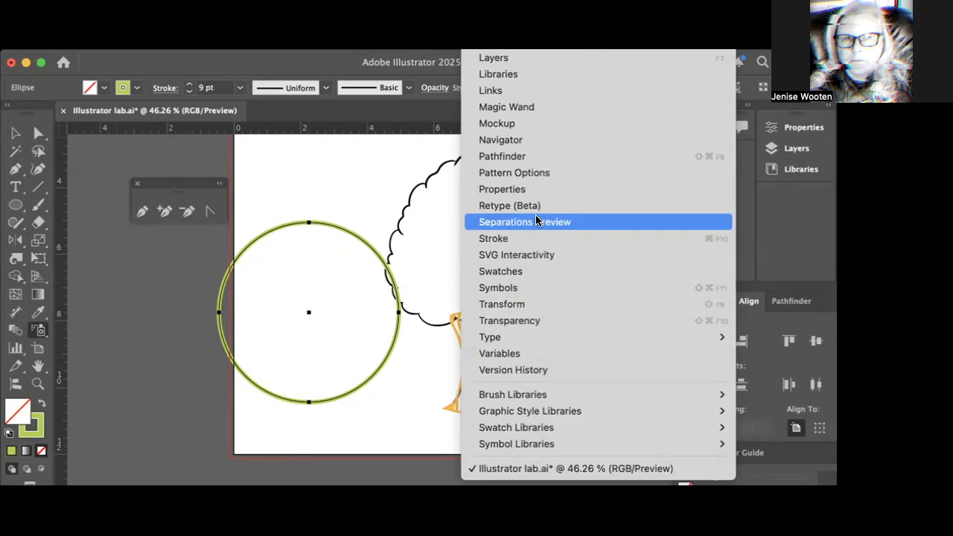
click(542, 174)
drag(183, 214, 265, 193)
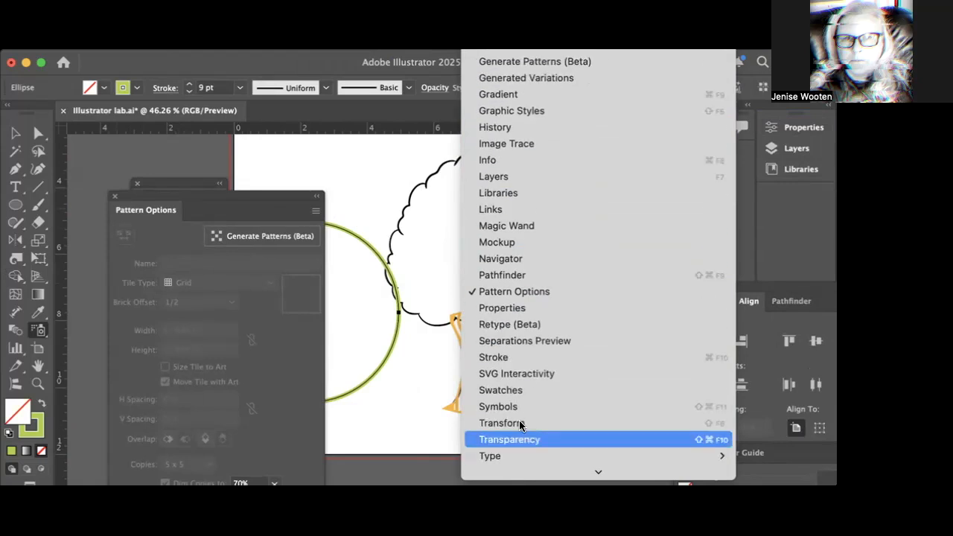
click(533, 406)
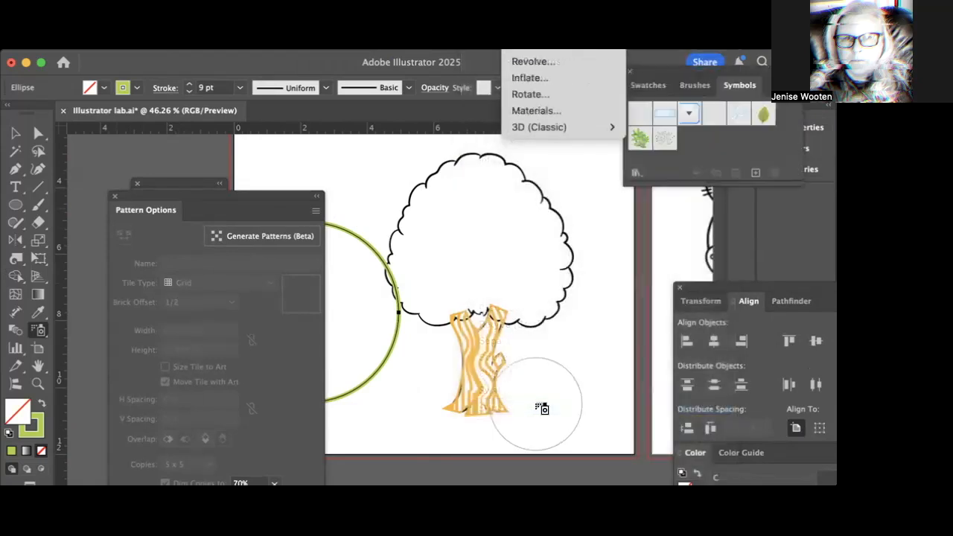
click(113, 196)
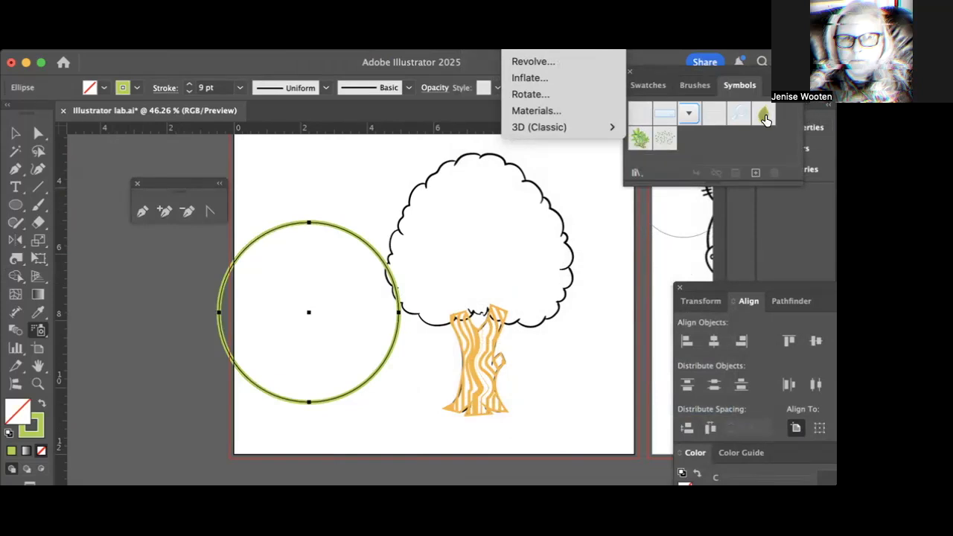
- Try to load a symbol library and spray near the tree crown with the Symbol Sprayer
click(792, 84)
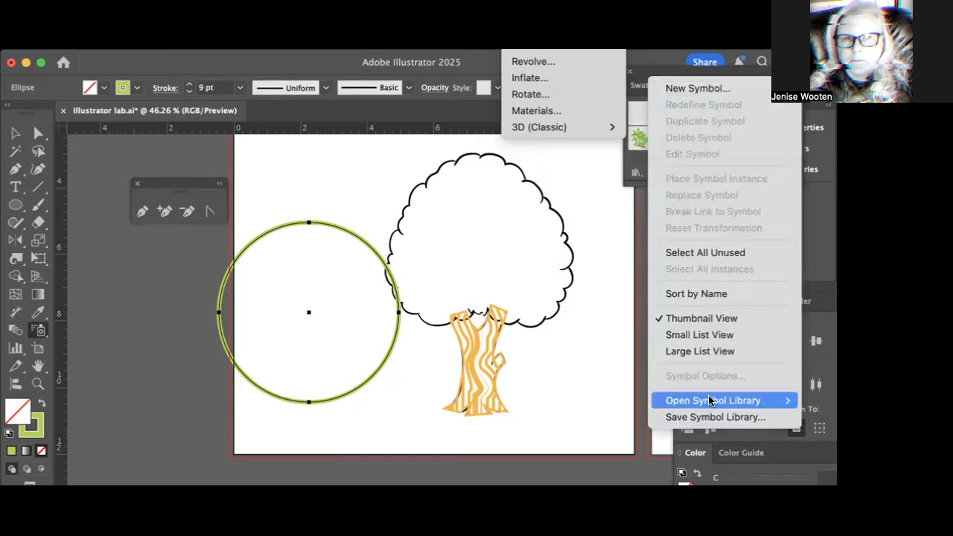
mouse_move(709, 401)
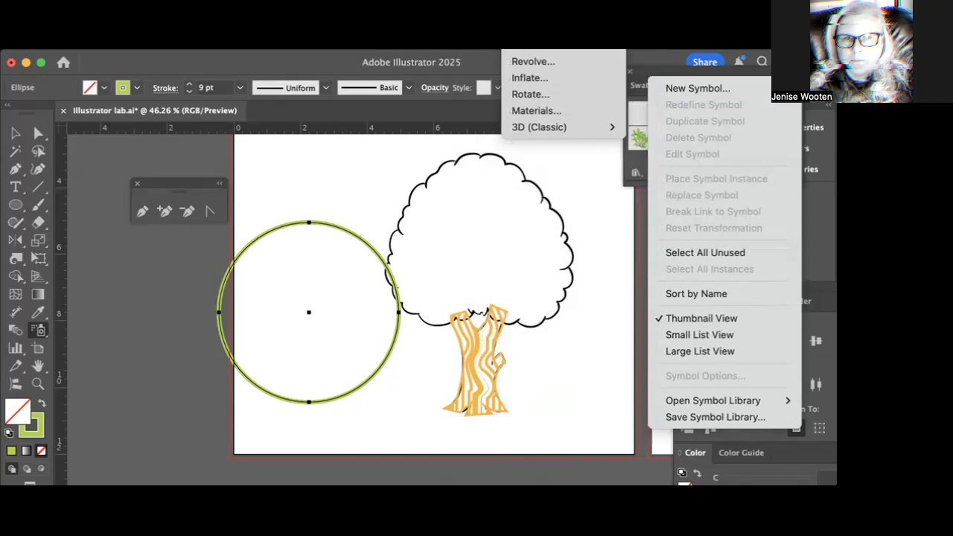
click(765, 71)
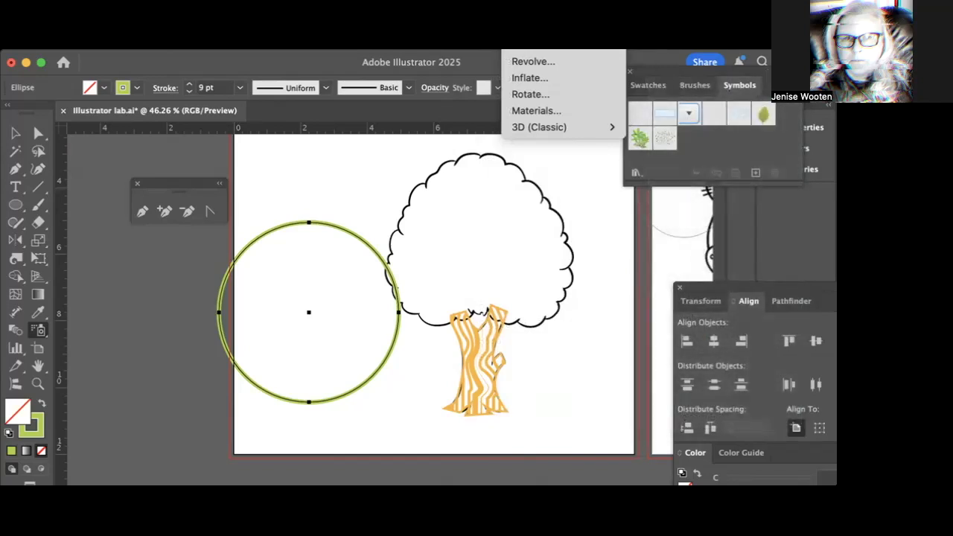
click(791, 85)
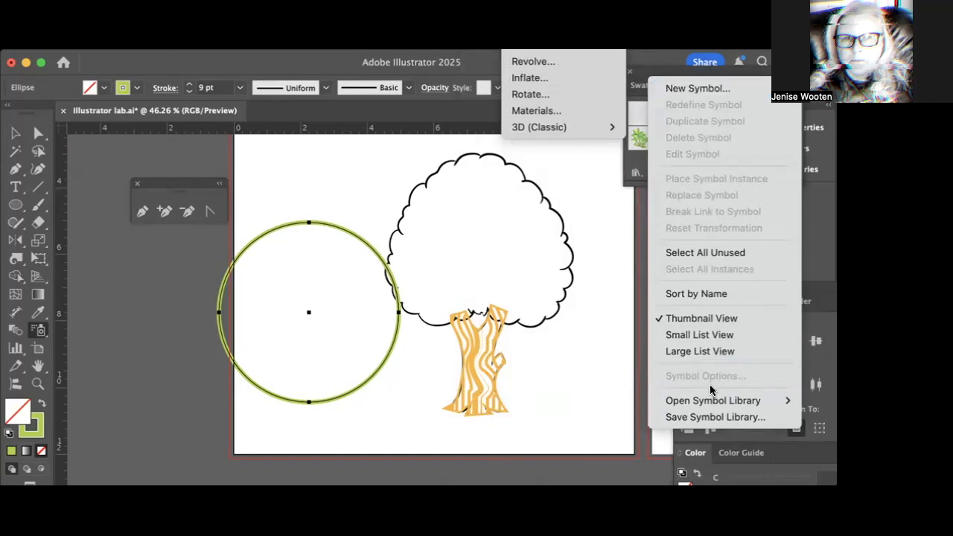
mouse_move(713, 400)
click(521, 378)
click(553, 92)
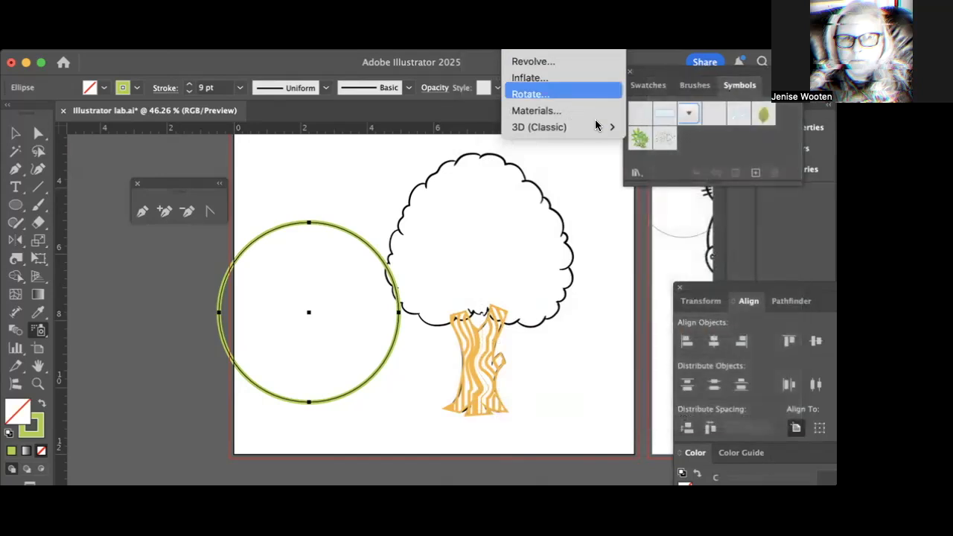
click(392, 161)
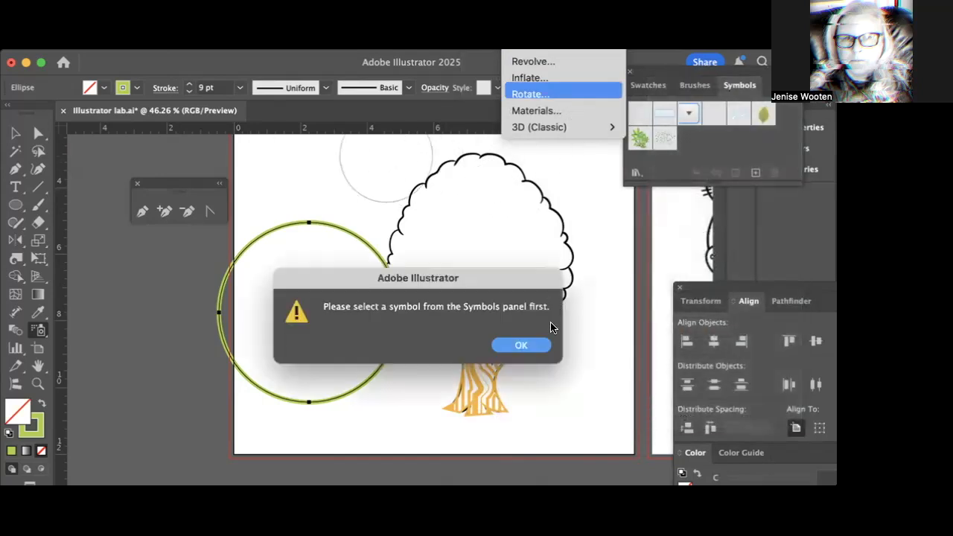
click(521, 345)
- Deselect the green circle and open the Nature symbol library
click(15, 134)
click(241, 165)
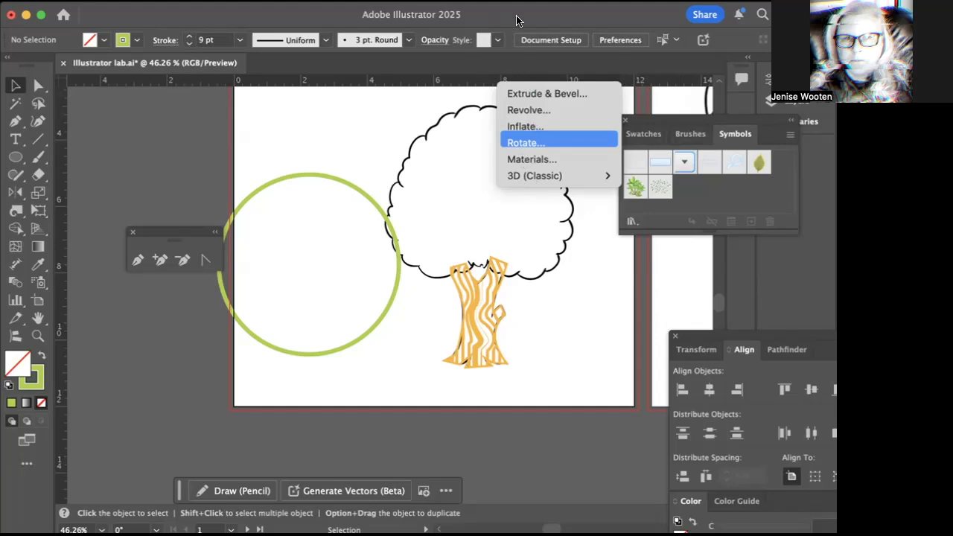
scroll(395, 231, up, 5)
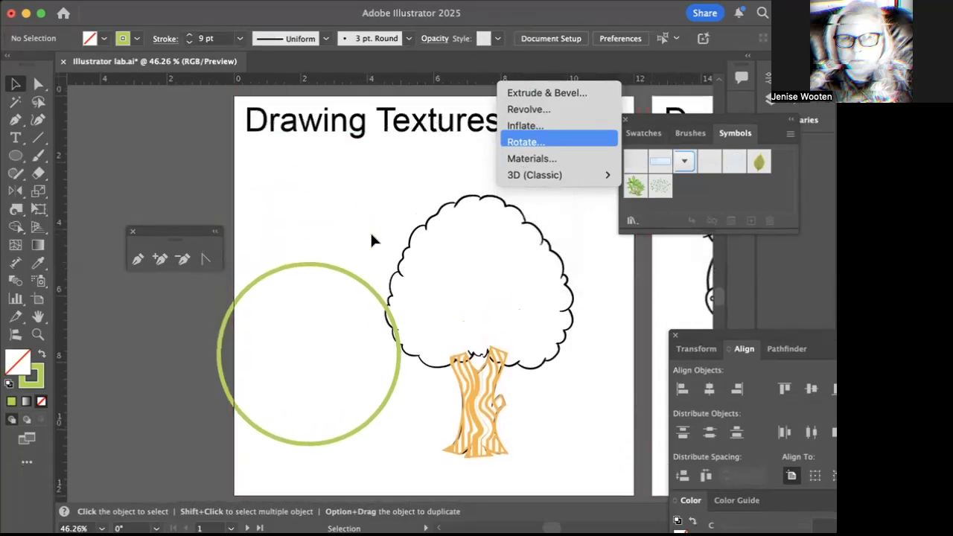
click(790, 134)
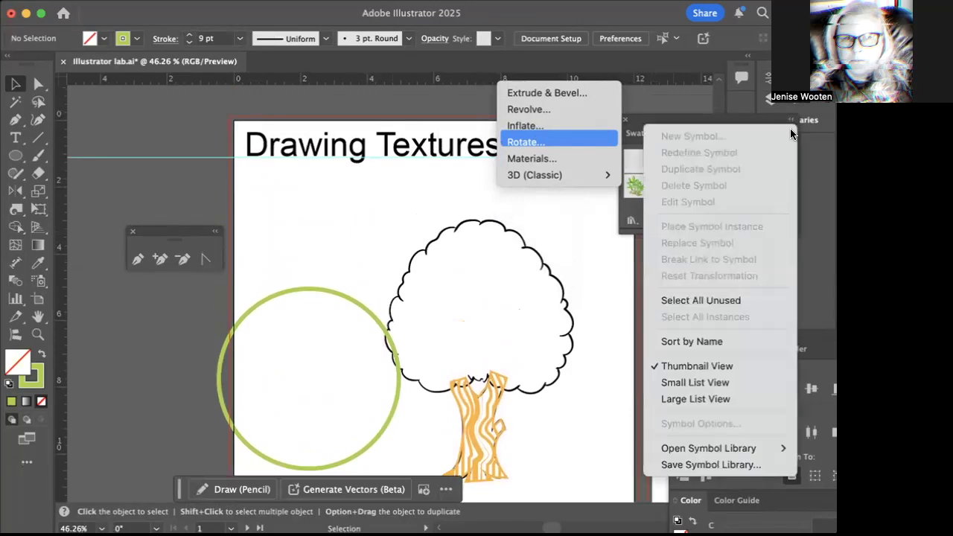
mouse_move(737, 449)
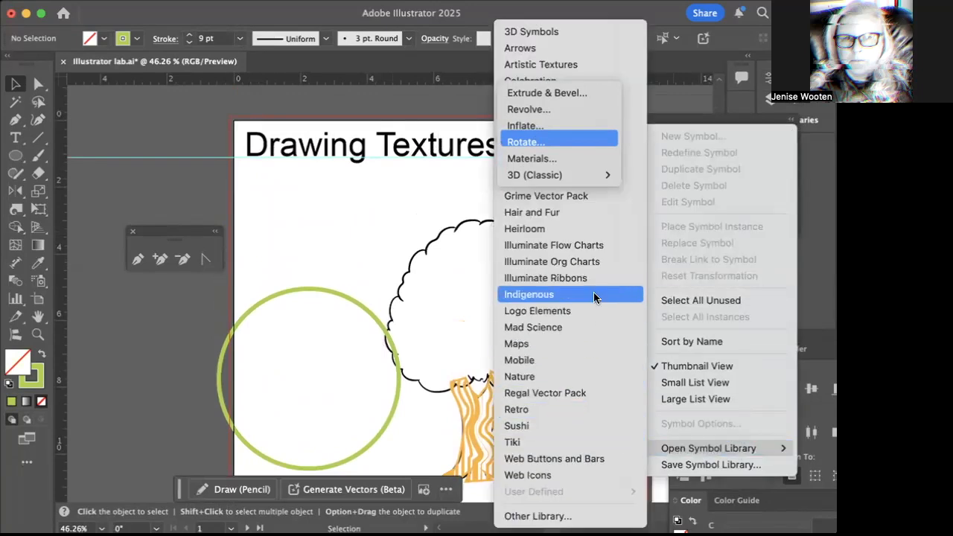
click(587, 376)
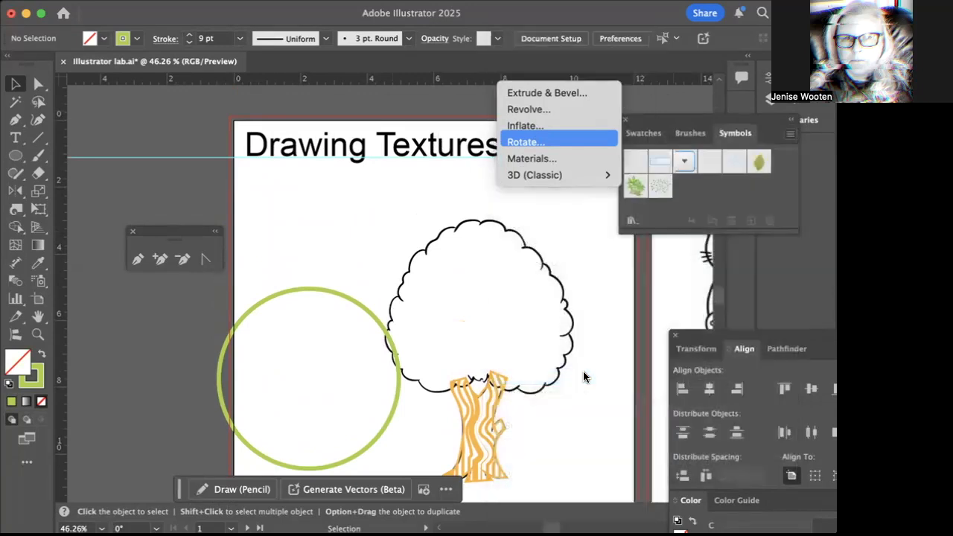
drag(508, 341, 579, 421)
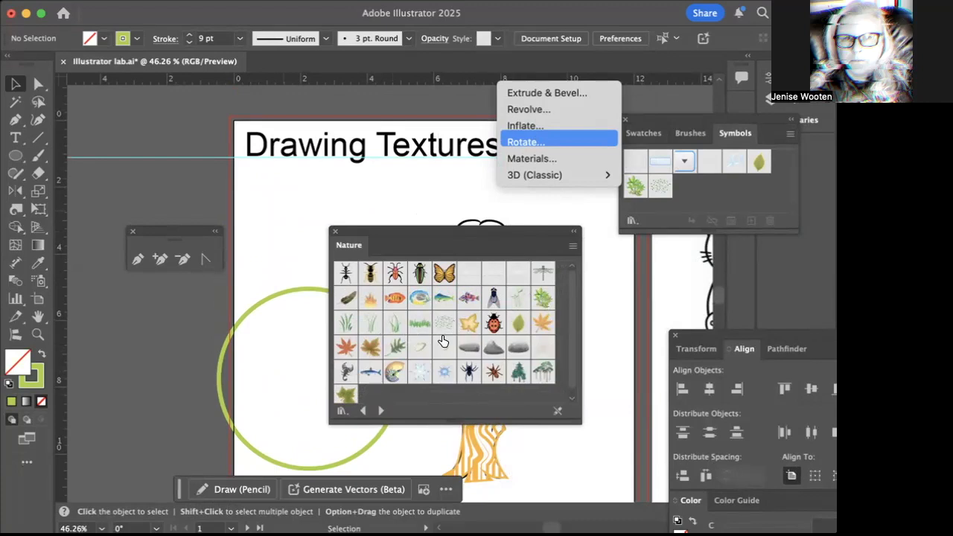
- Add the red maple leaf from the Nature library to the document's symbols and make it the active symbol
click(346, 347)
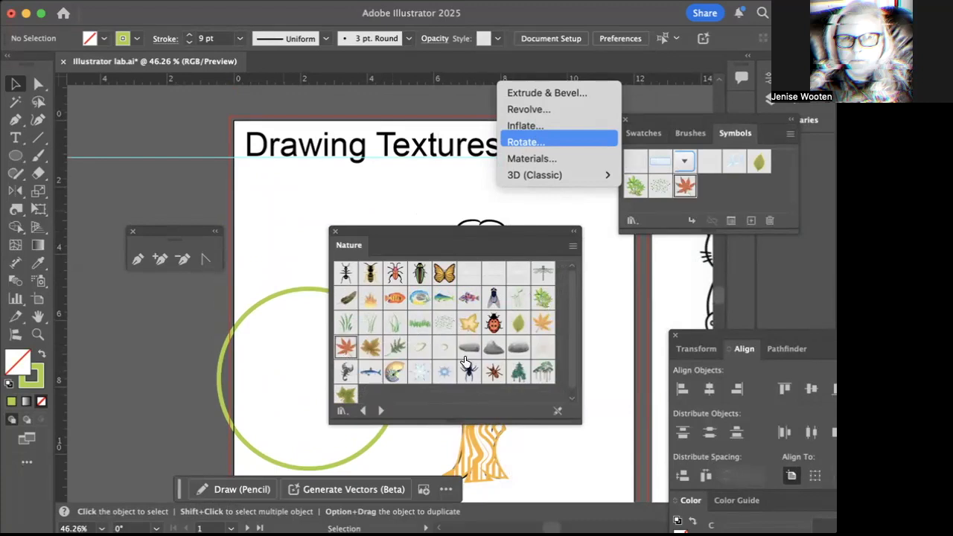
drag(469, 243, 706, 296)
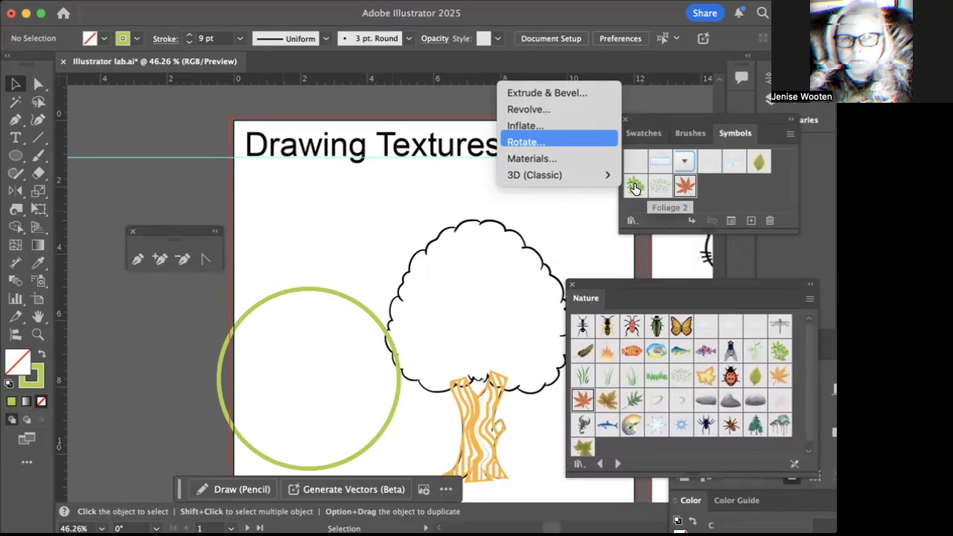
click(635, 189)
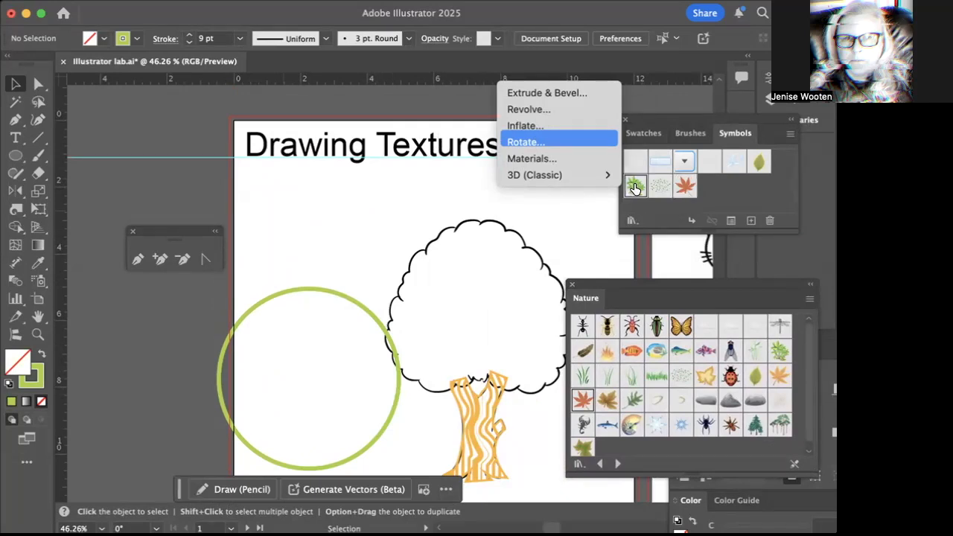
click(759, 161)
click(684, 189)
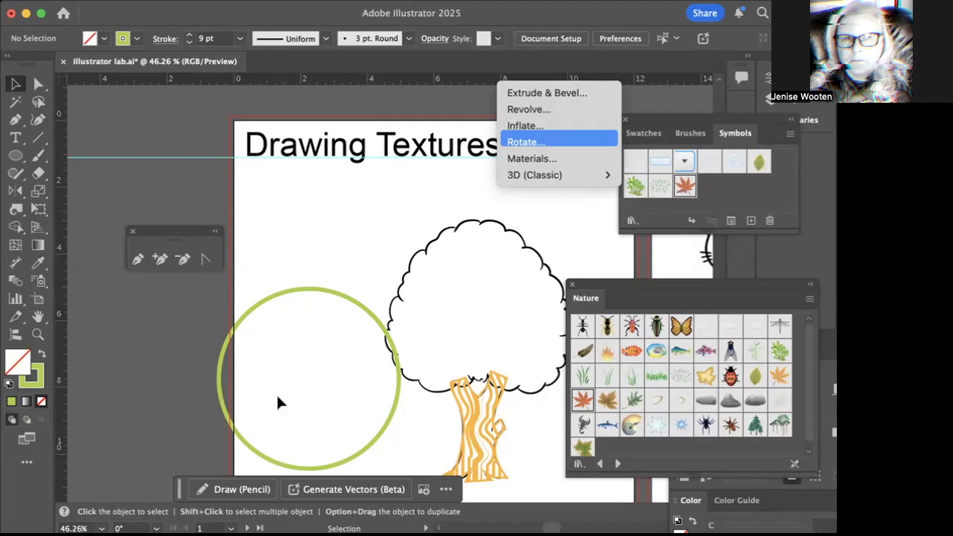
- Spray red maple leaf symbols over and around the green circle with the Symbol Sprayer
click(39, 281)
mouse_move(309, 386)
mouse_down()
mouse_move(294, 347)
mouse_move(269, 354)
mouse_move(254, 383)
mouse_move(262, 418)
mouse_move(287, 433)
mouse_move(322, 431)
mouse_move(373, 390)
mouse_move(352, 328)
mouse_move(291, 303)
mouse_move(265, 308)
mouse_move(237, 370)
mouse_move(244, 417)
mouse_move(285, 440)
mouse_move(325, 447)
mouse_move(316, 449)
mouse_move(351, 411)
mouse_move(361, 359)
mouse_move(343, 321)
mouse_move(315, 316)
mouse_move(275, 339)
mouse_move(252, 389)
mouse_move(293, 407)
mouse_move(266, 389)
mouse_move(323, 374)
mouse_move(352, 389)
mouse_move(352, 341)
mouse_move(336, 312)
mouse_move(305, 311)
mouse_move(329, 324)
mouse_move(336, 376)
mouse_move(318, 426)
mouse_move(286, 424)
mouse_move(266, 398)
mouse_move(308, 391)
mouse_up()
mouse_move(312, 314)
mouse_down()
mouse_move(280, 295)
mouse_move(343, 340)
mouse_up()
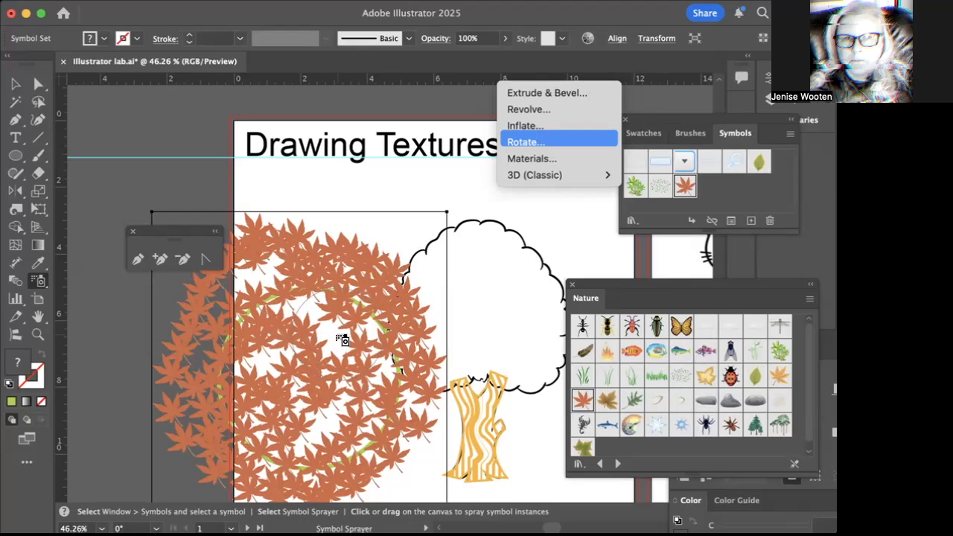
- Quit Illustrator without saving the changes to Illustrator lab.ai
key(v)
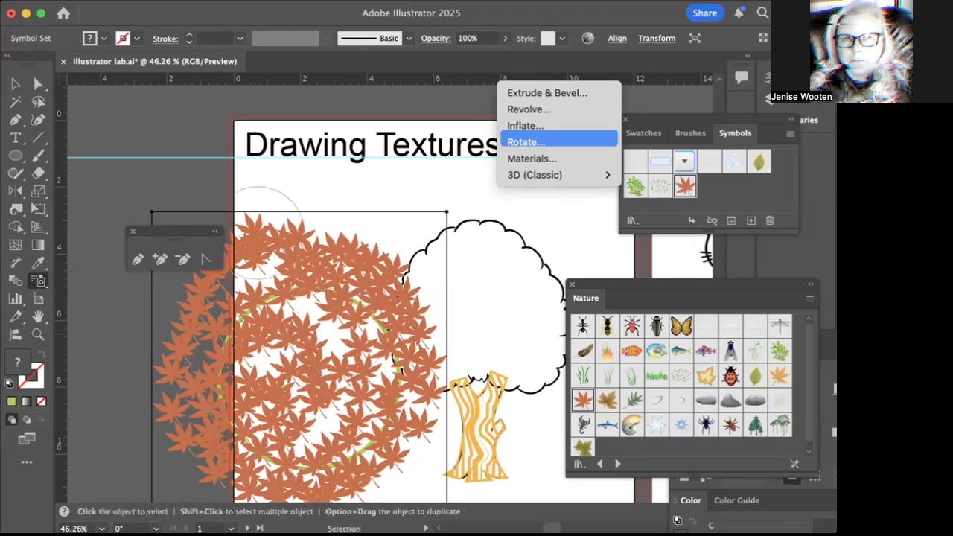
key(super+q)
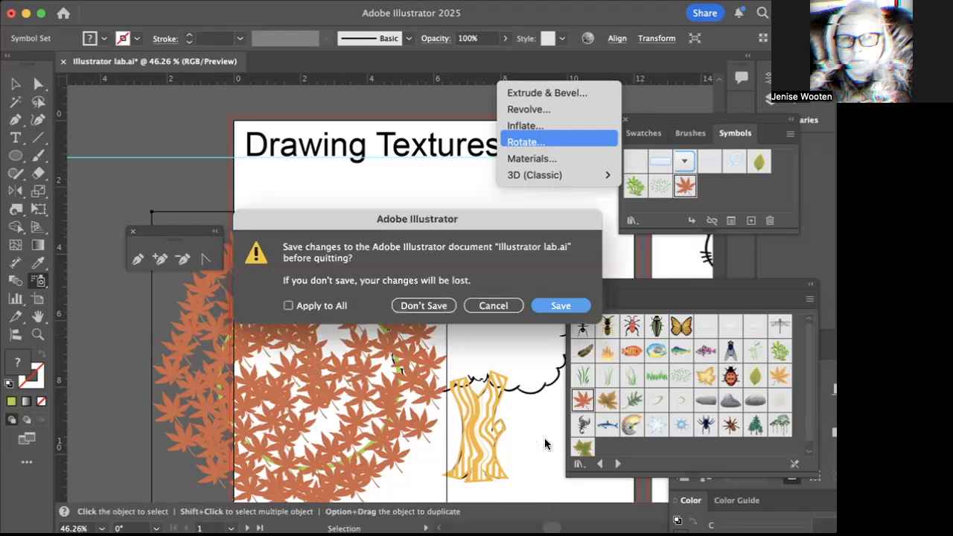
click(423, 305)
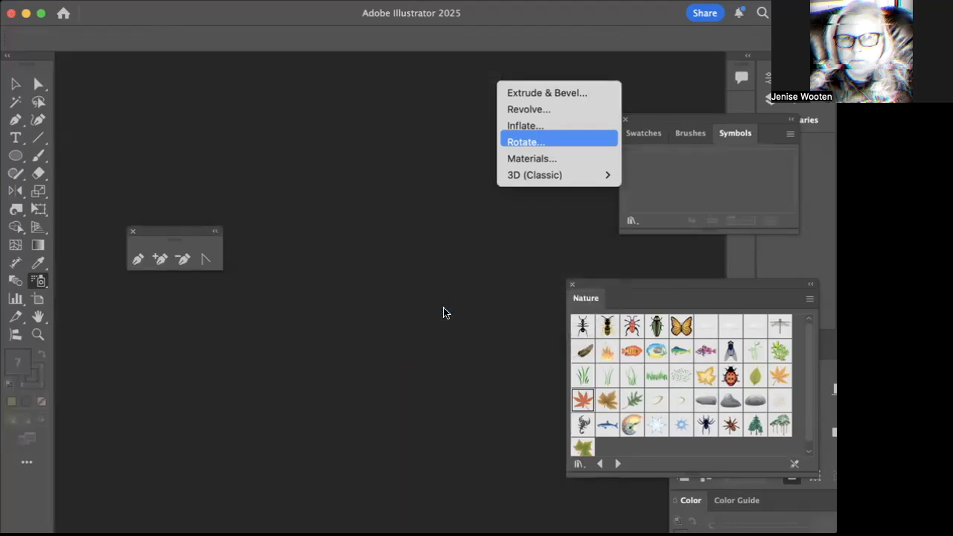
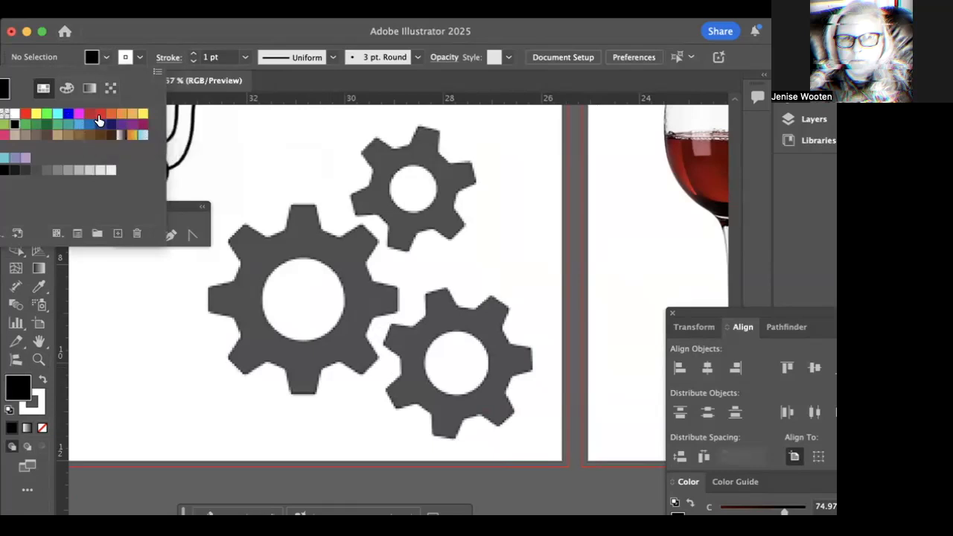
- Set the default fill to red and the stroke to none, with nothing selected on the gears artboard
click(100, 114)
click(158, 416)
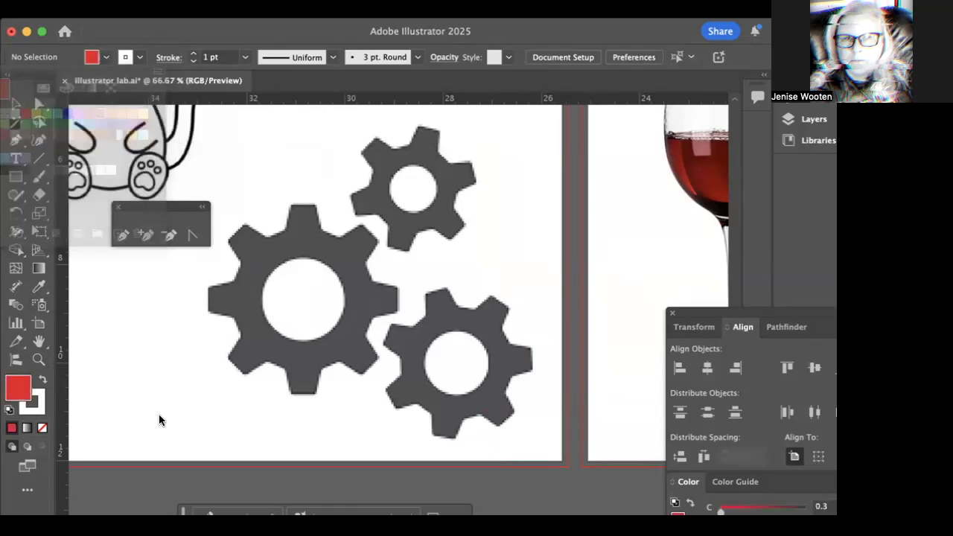
click(35, 410)
click(42, 429)
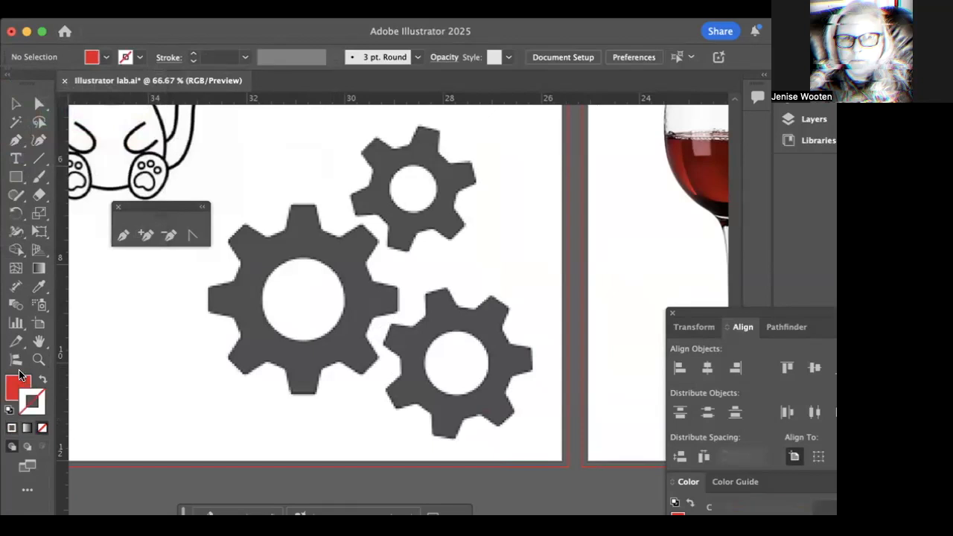
click(138, 369)
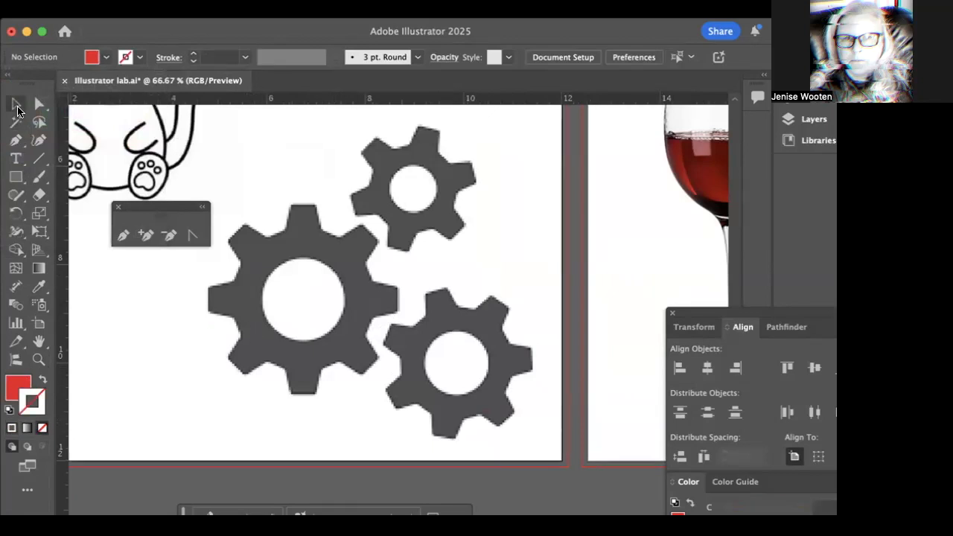
- Draw a star from the large gear's centre with an outer radius of about 2.57 in, give it eight points and enlarge its inner radius
click(16, 178)
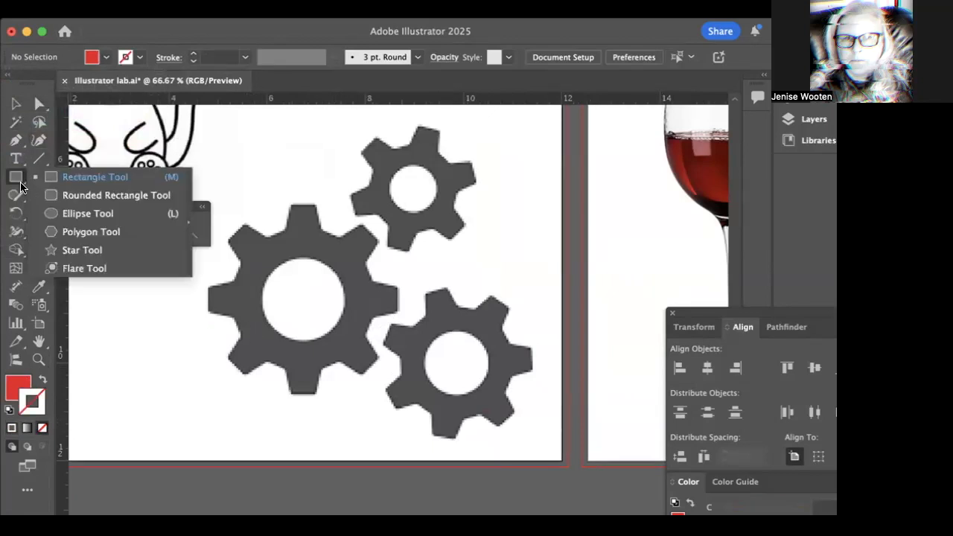
click(82, 250)
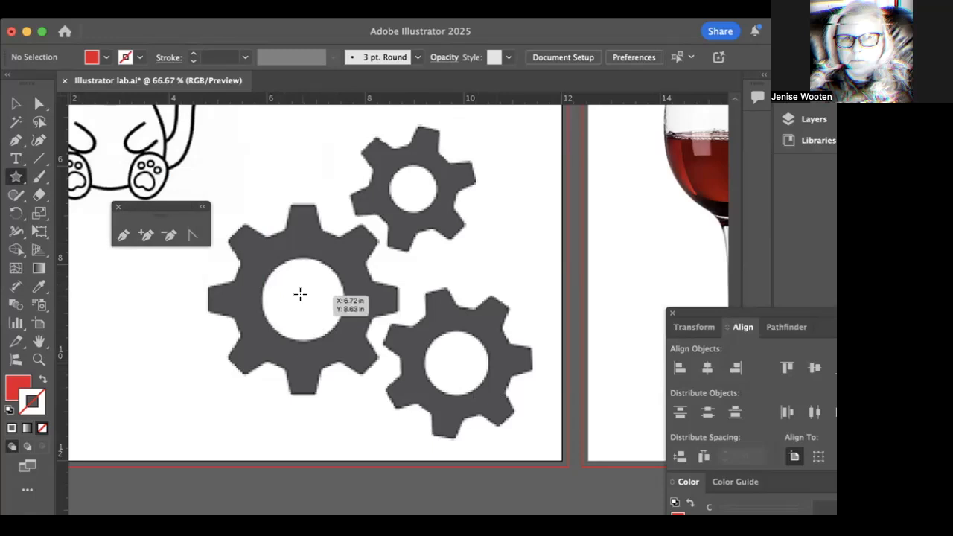
drag(300, 294, 175, 291)
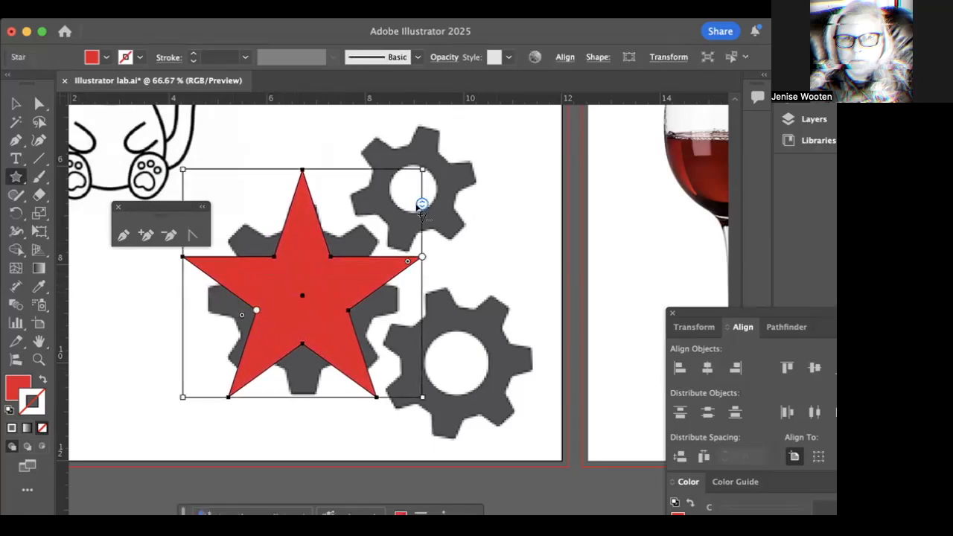
drag(422, 203, 421, 239)
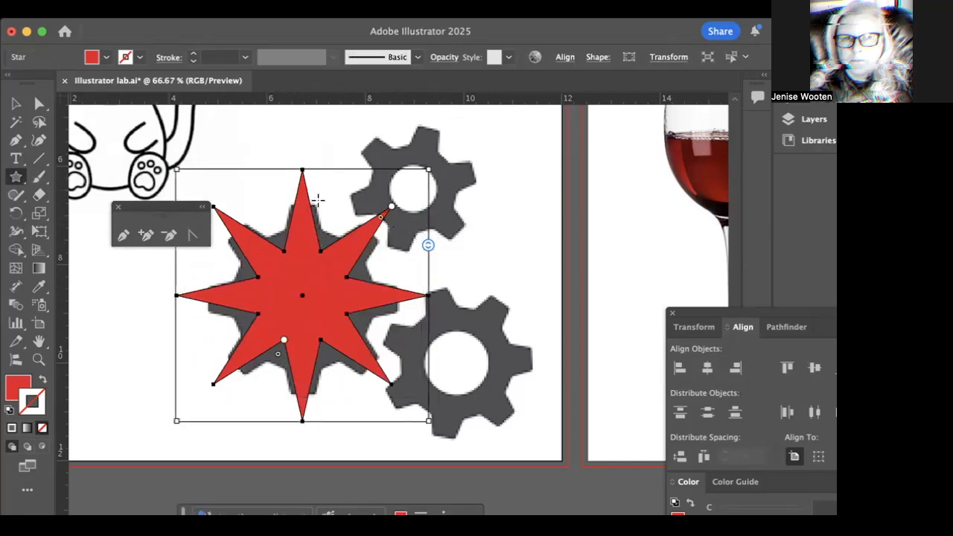
drag(284, 340, 279, 353)
click(496, 382)
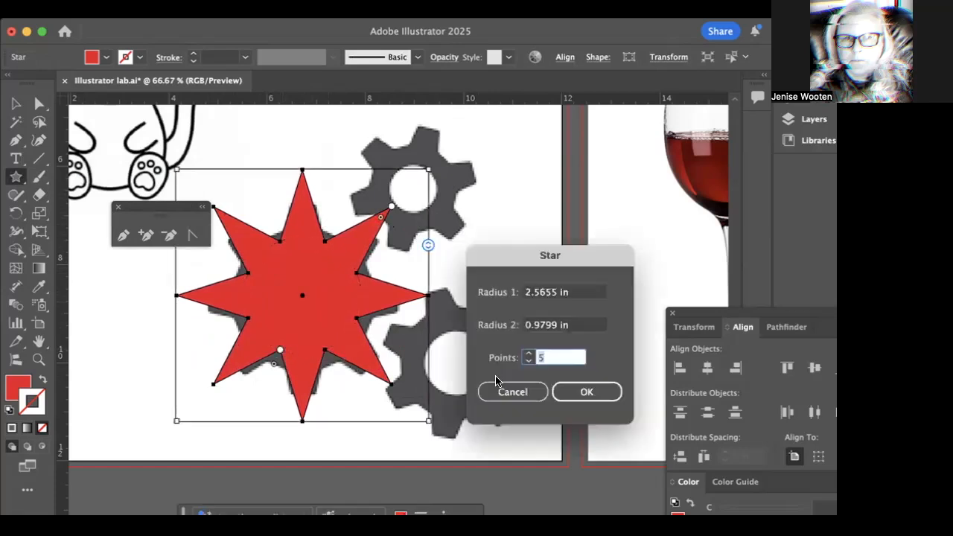
click(560, 388)
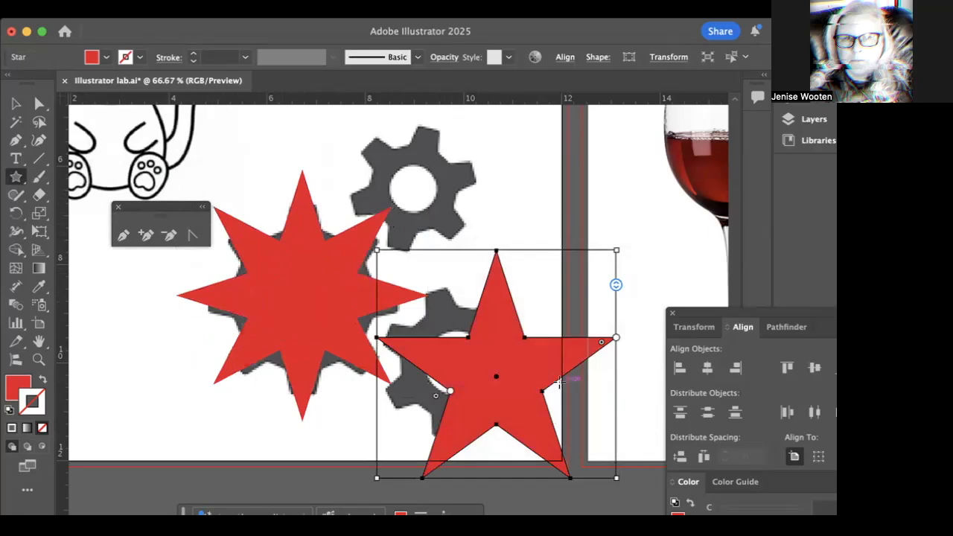
key(super+shift+a)
key(Delete)
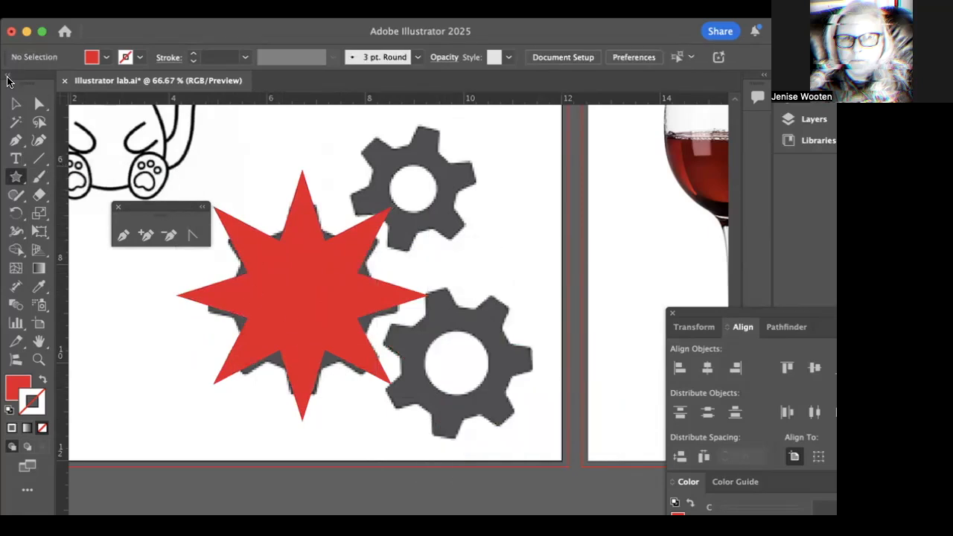
- Draw a circle from the star's centre with the Ellipse tool, large enough to cover the inner corners between the star's points
click(14, 178)
click(17, 178)
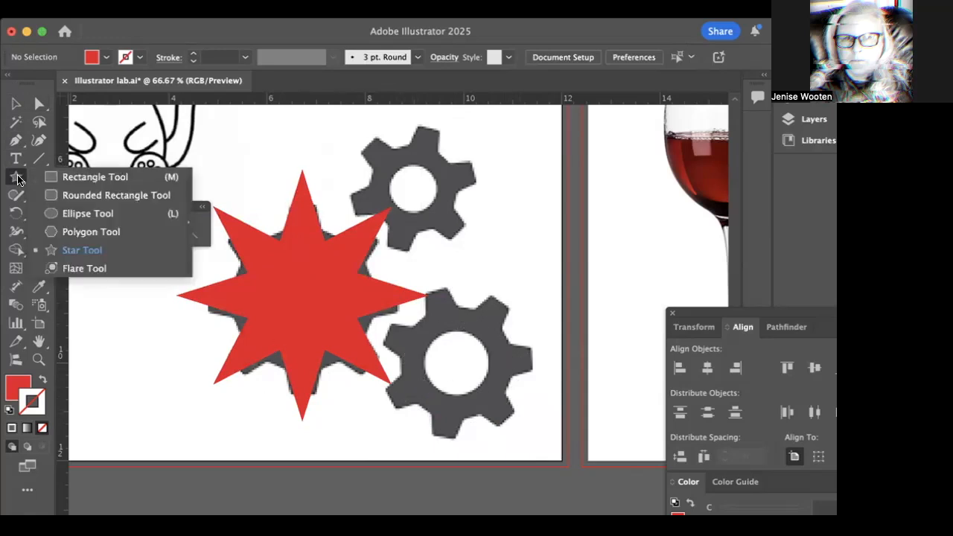
click(85, 213)
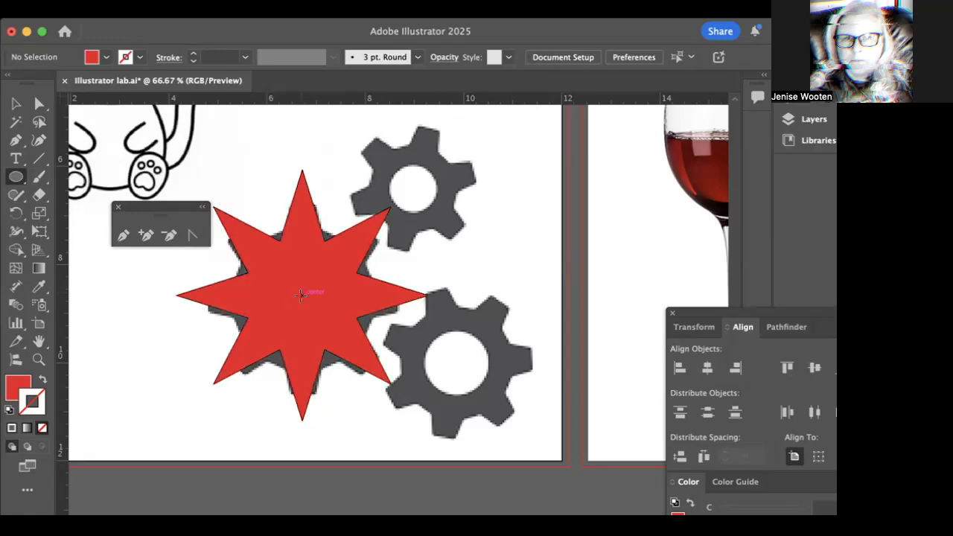
drag(300, 295, 227, 259)
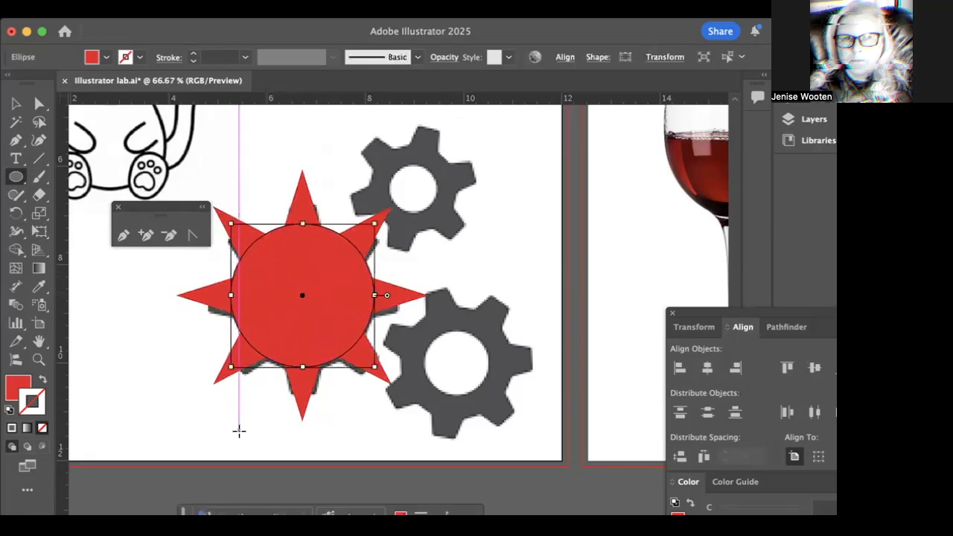
- Select the eight-pointed star and the circle and merge them into one shape with the Pathfinder's Unite
click(21, 103)
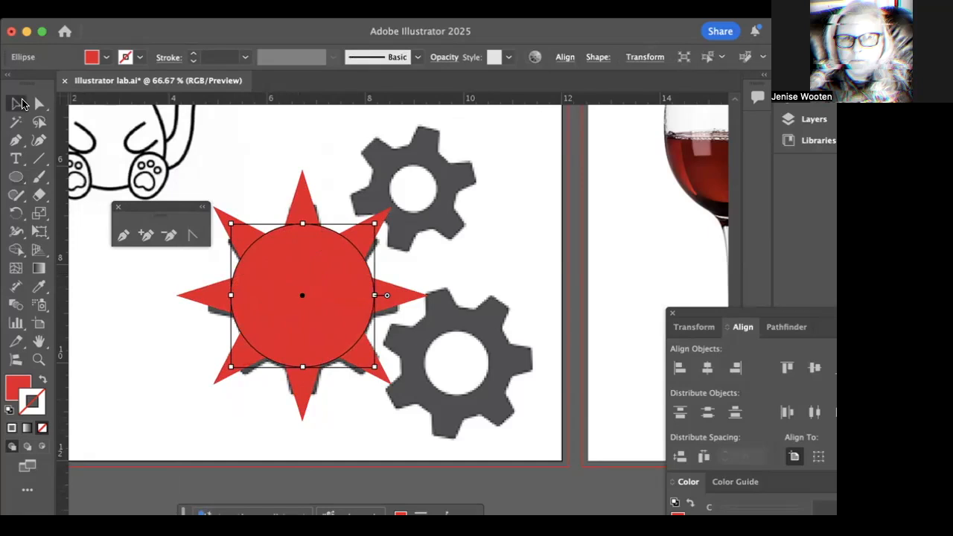
drag(182, 411, 332, 321)
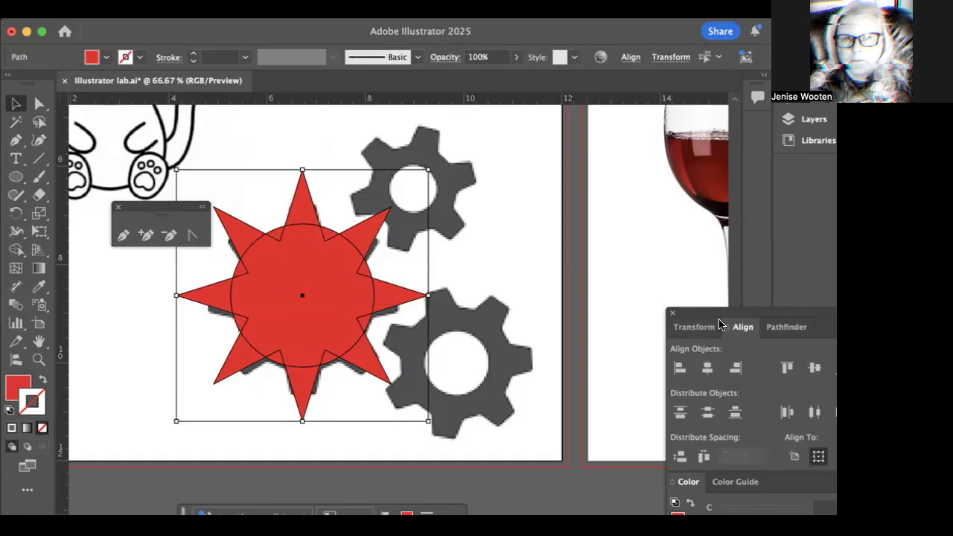
drag(727, 315, 658, 155)
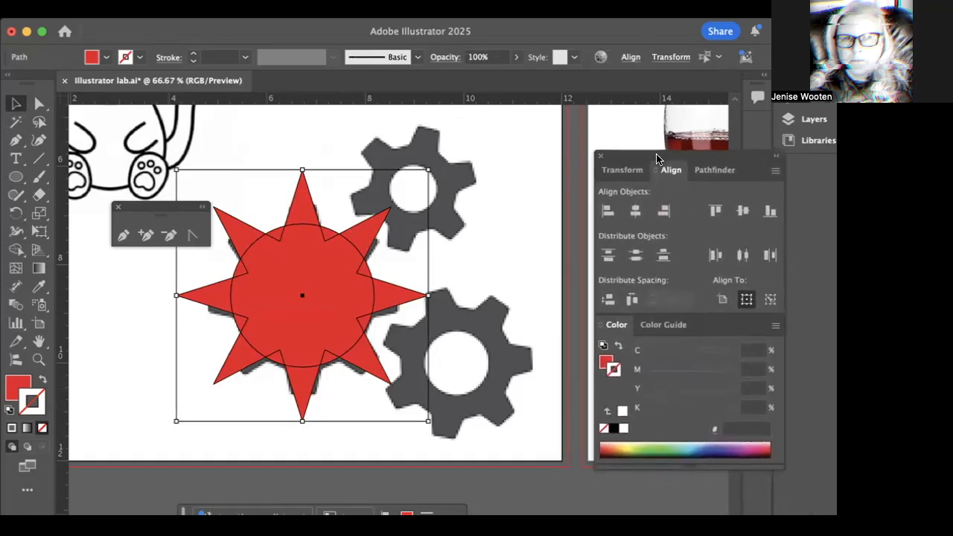
click(715, 172)
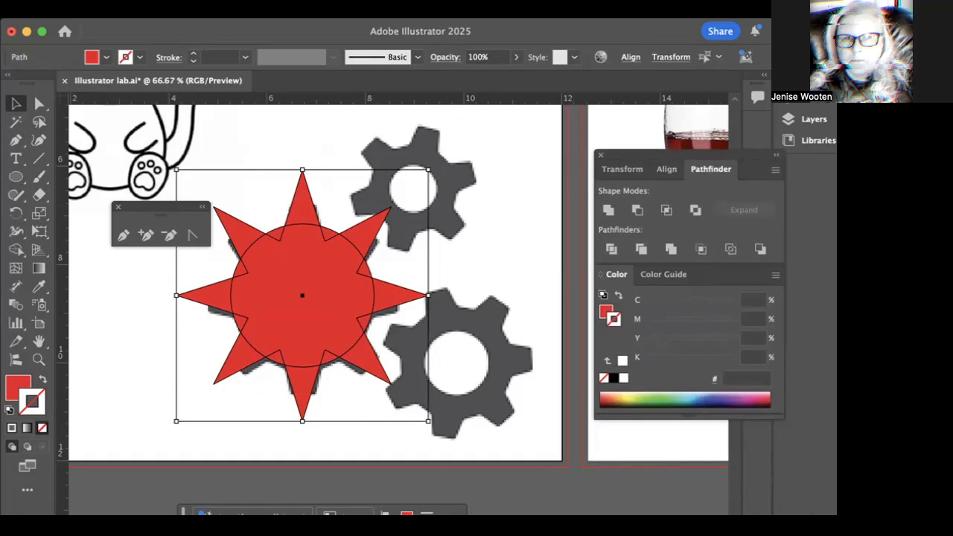
click(477, 11)
mouse_move(516, 513)
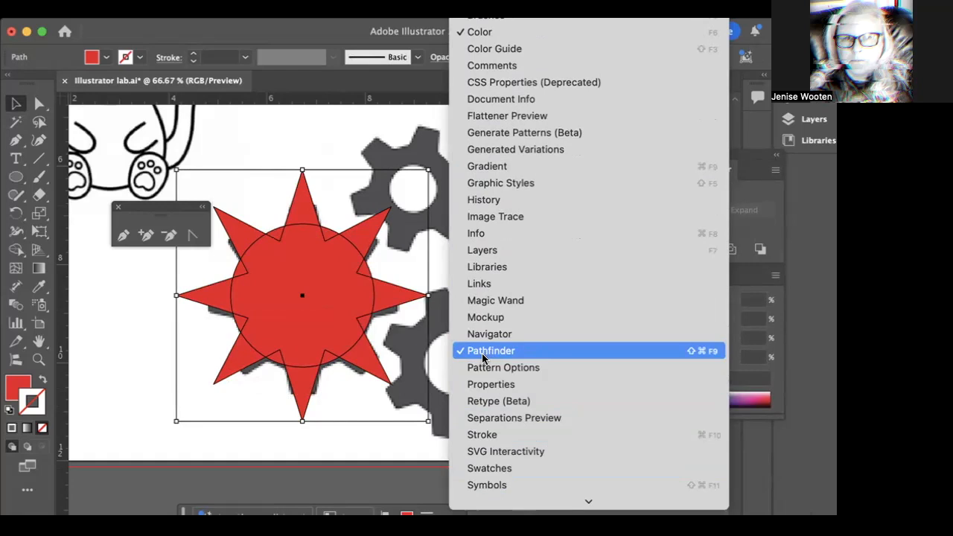
click(109, 423)
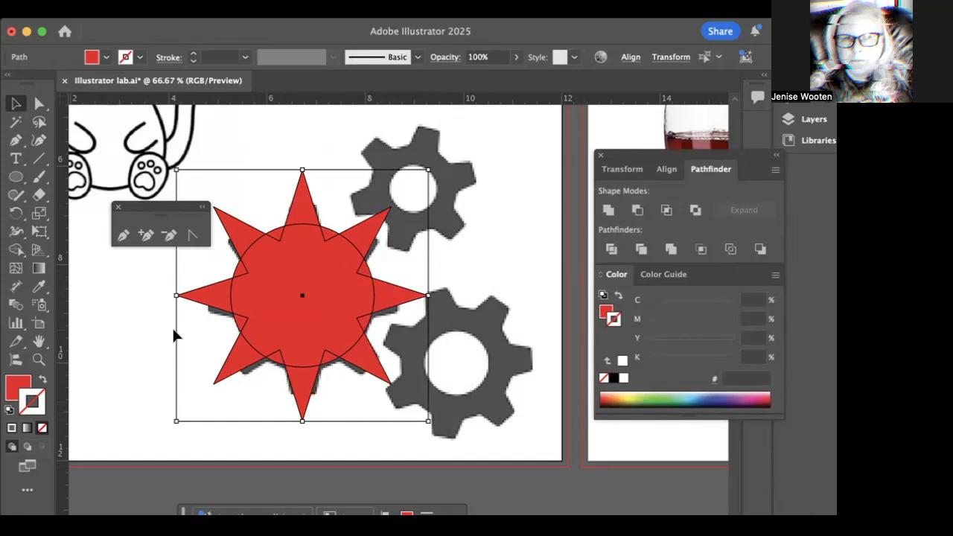
click(607, 213)
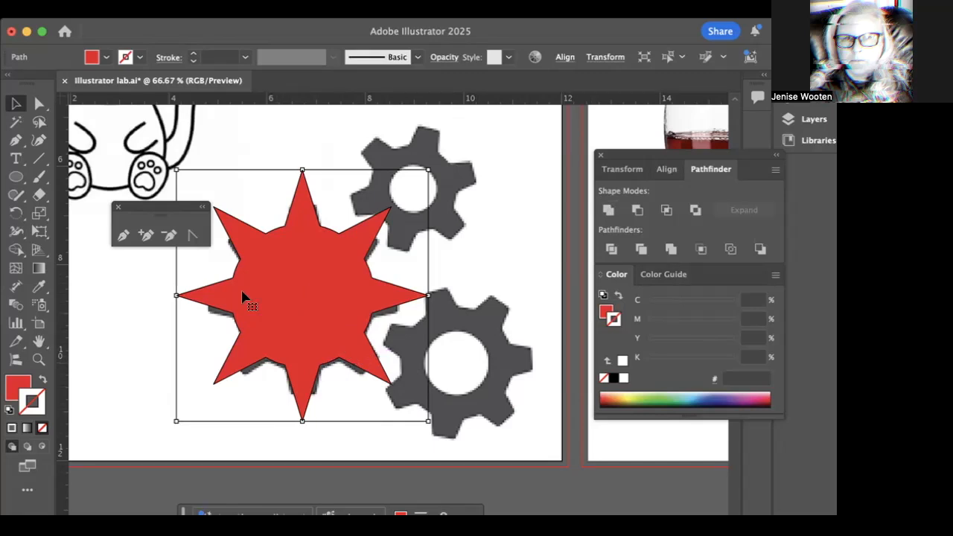
- Draw a smaller circle from the centre of the united star shape for the gear's hole, and leave nothing selected
click(14, 178)
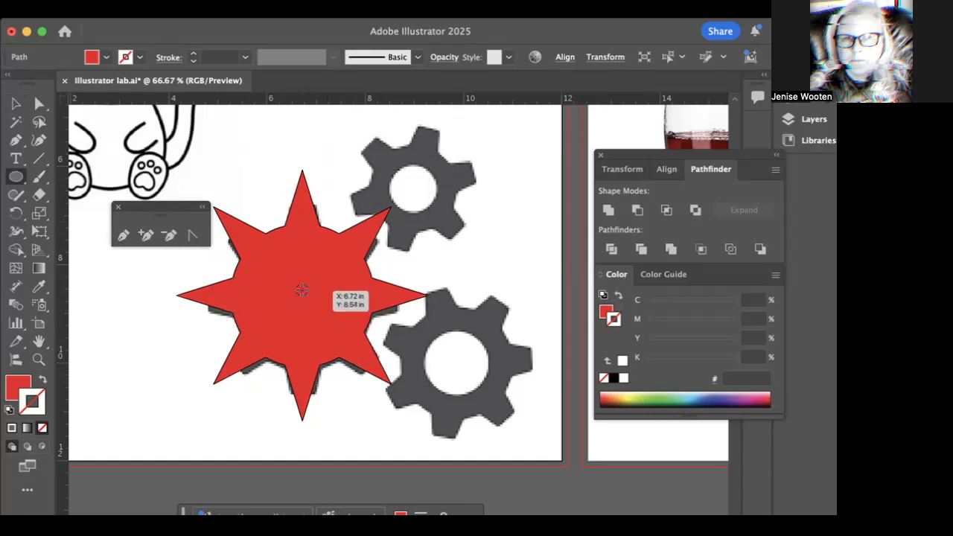
drag(299, 292, 267, 286)
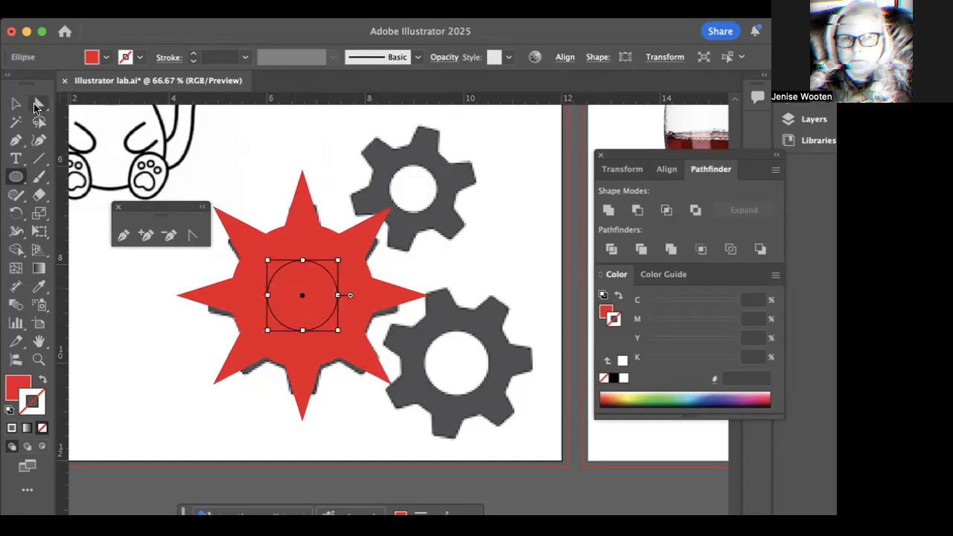
click(17, 106)
click(184, 372)
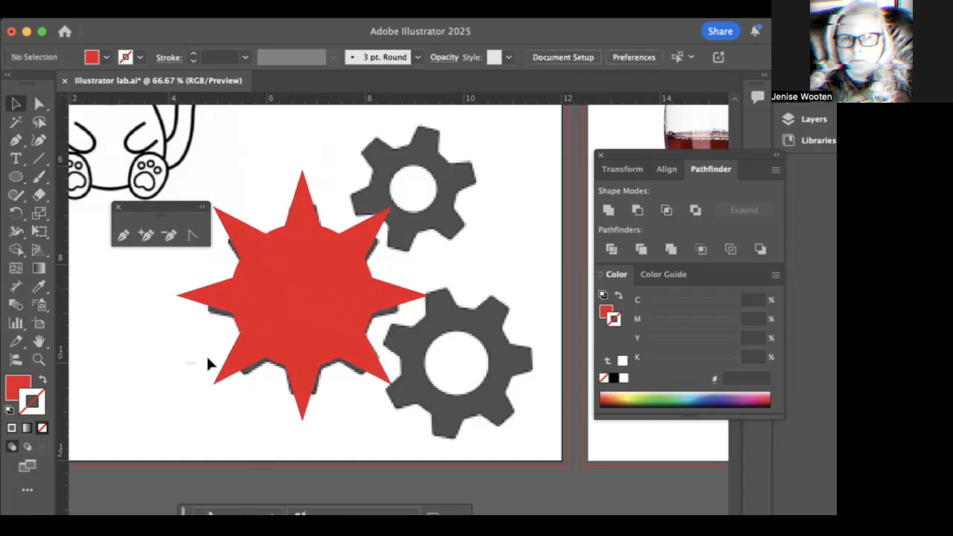
- Align the horizontal centres of the small circle and the star shape, and deselect them
drag(310, 317, 311, 317)
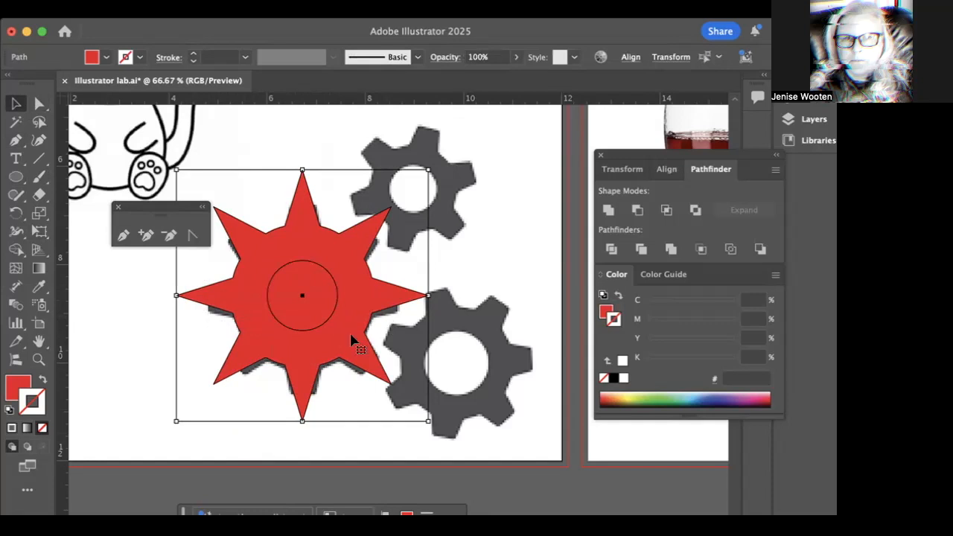
click(667, 169)
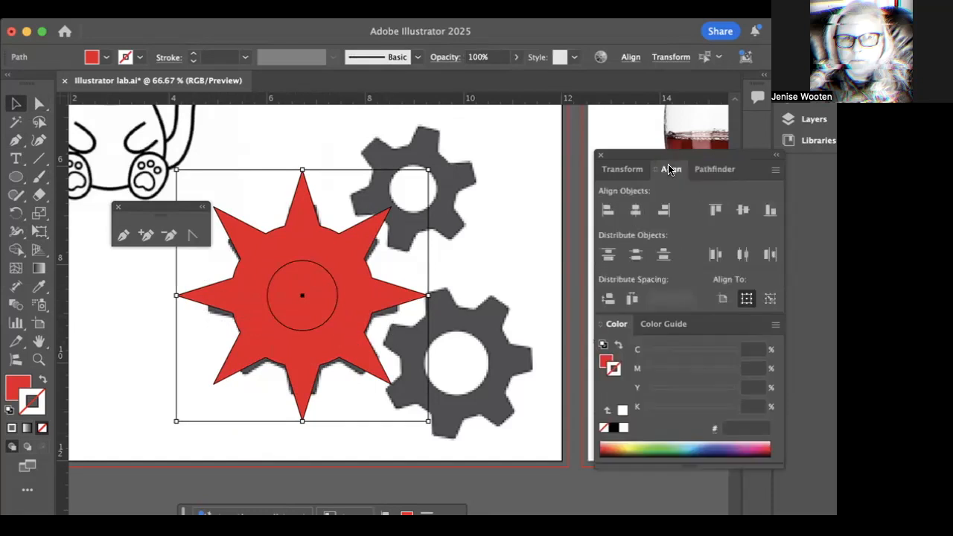
click(635, 212)
click(152, 336)
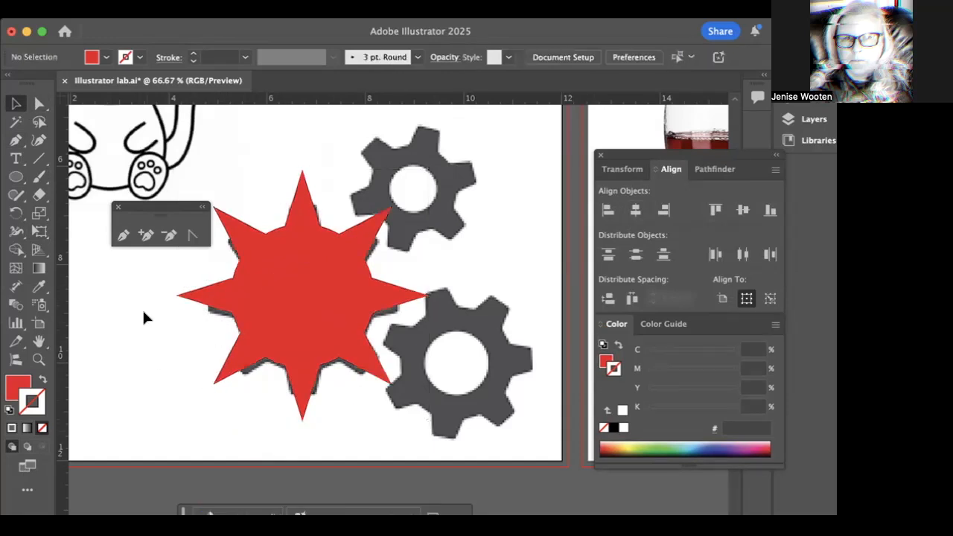
- Select the star shape and the small circle and cut the hole out with the Pathfinder's Minus Front
click(365, 298)
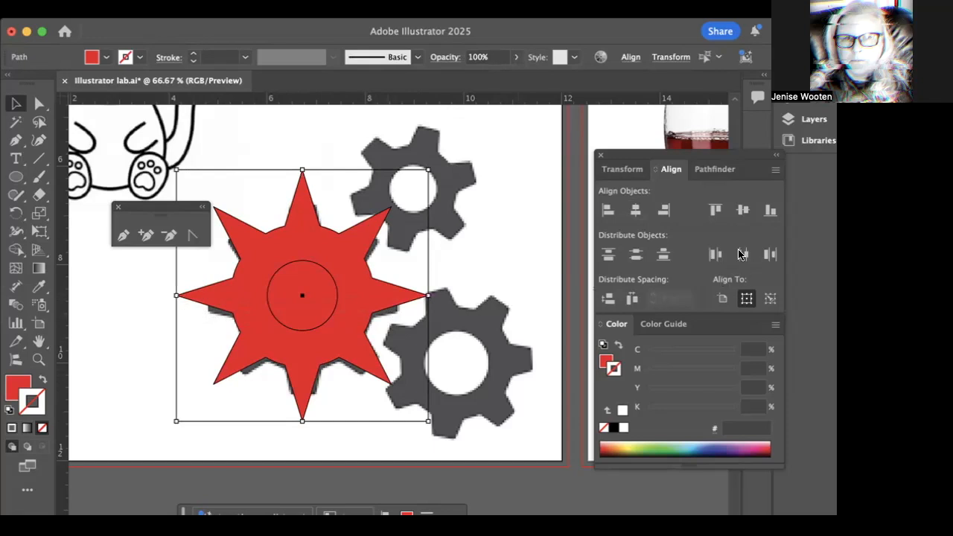
click(723, 170)
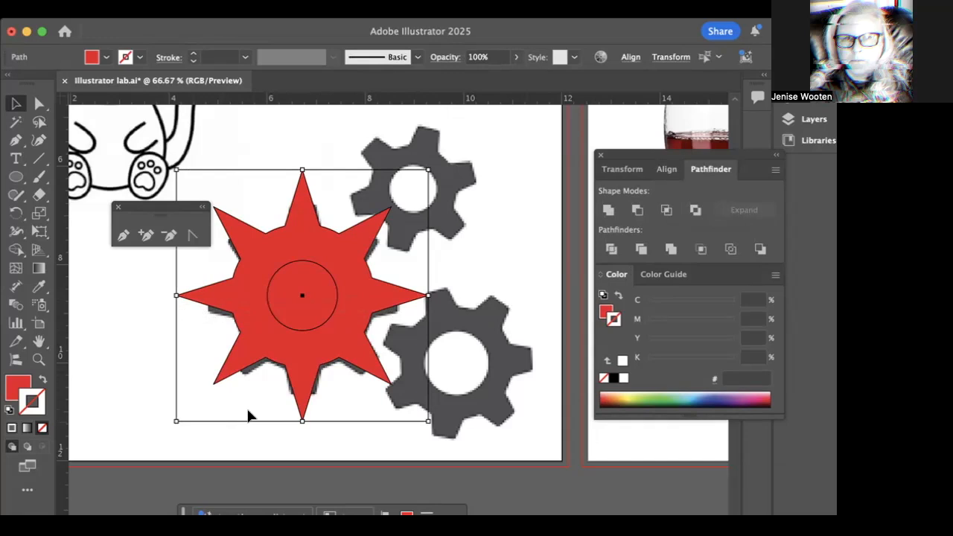
click(636, 215)
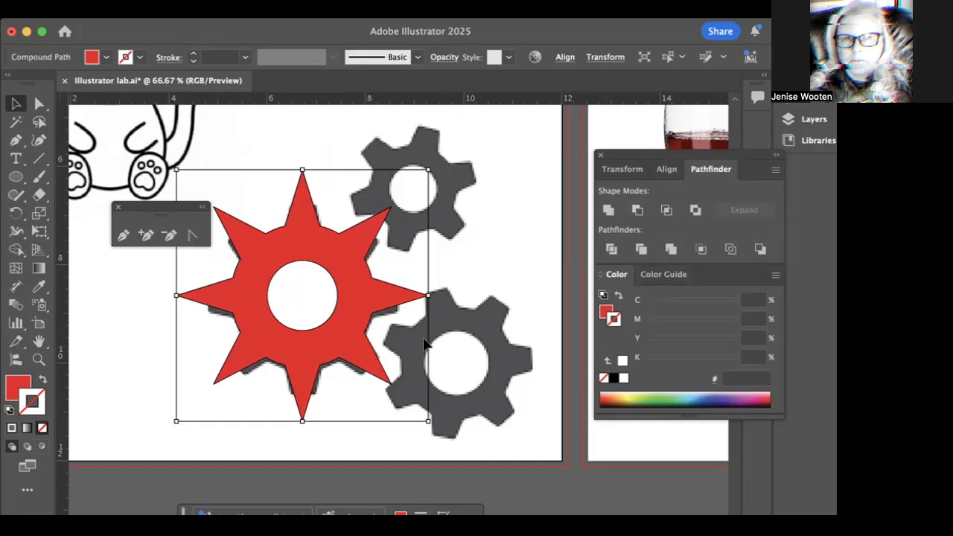
- Move the red star shape slightly down and to the left off the large gear, and close the floating pen tools
drag(308, 355, 287, 372)
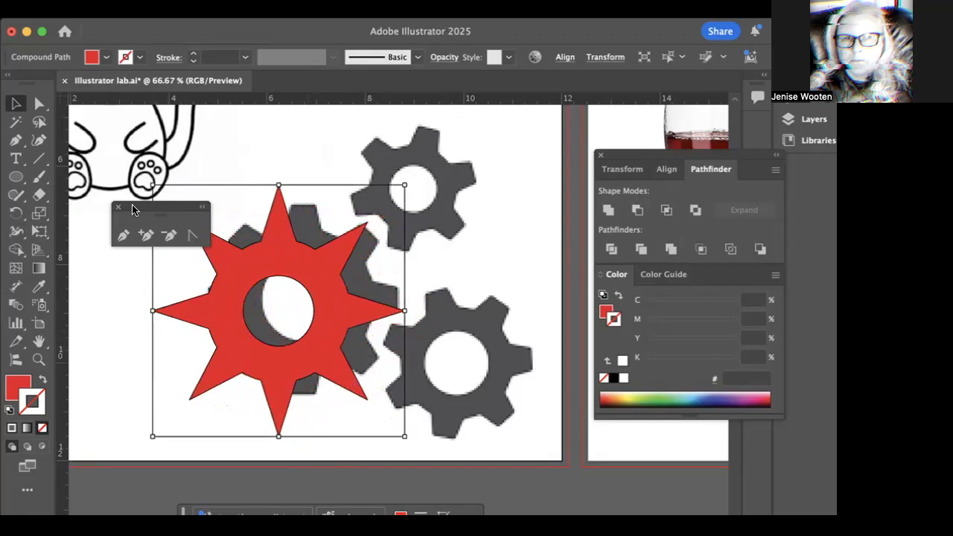
drag(134, 206, 125, 123)
click(118, 123)
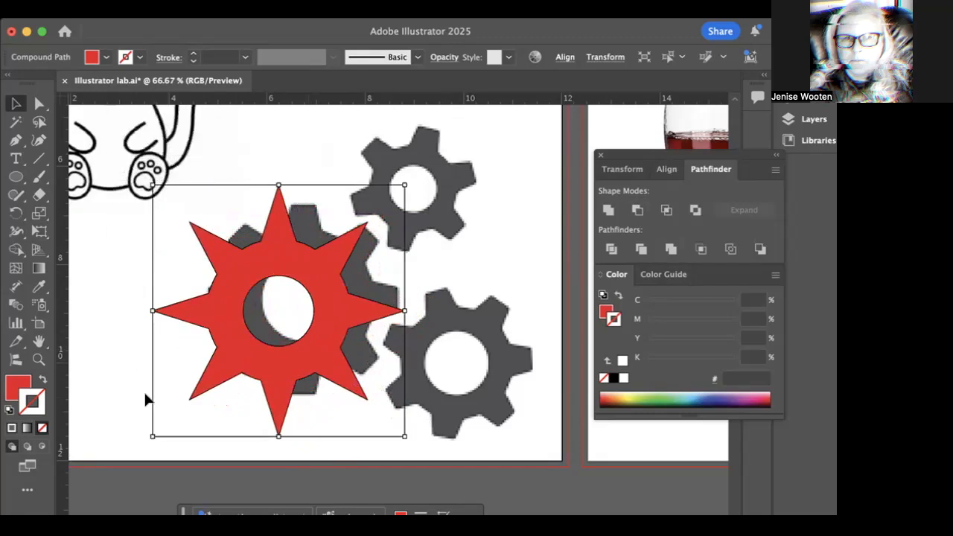
- Draw a large circle from the centre of the star's hole, leaving only the point tips outside, and select it with the star
click(15, 176)
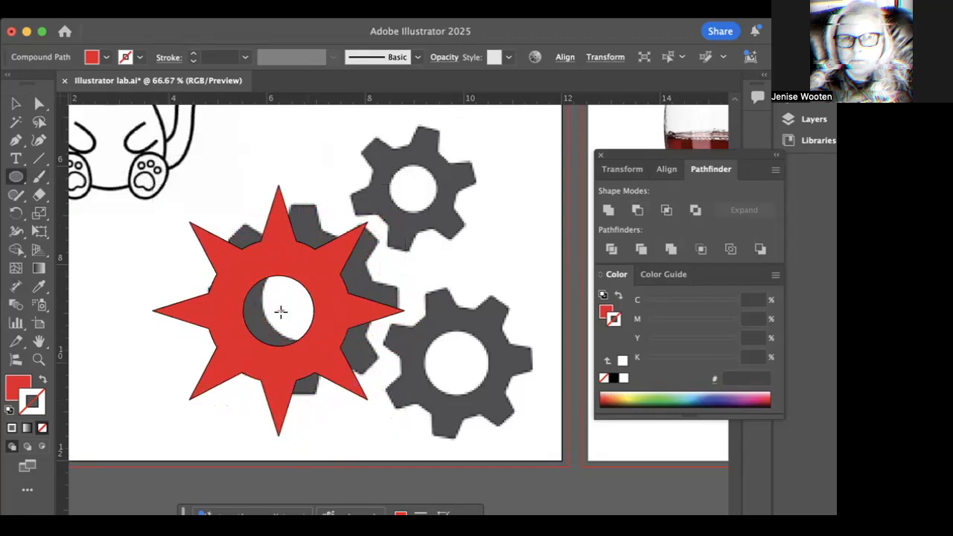
drag(277, 311, 183, 301)
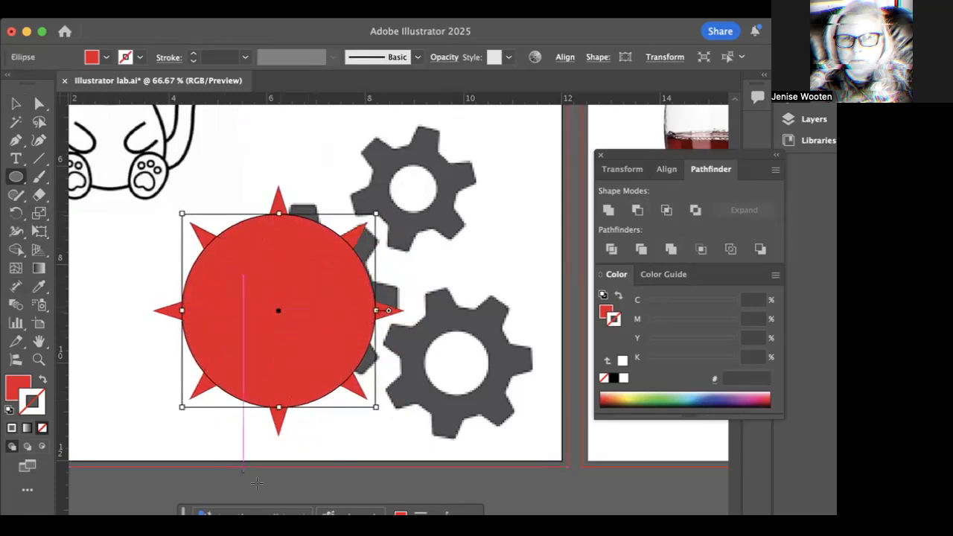
click(15, 105)
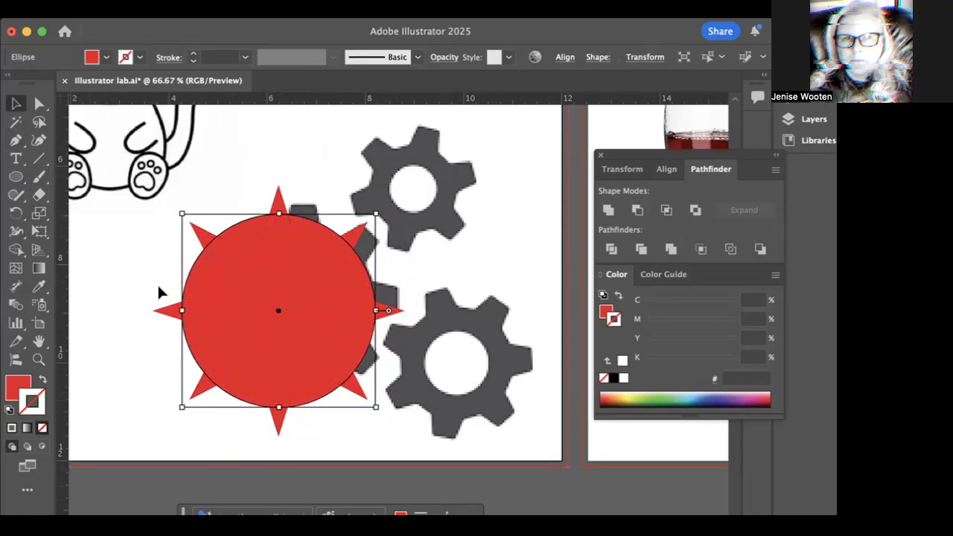
click(141, 260)
drag(287, 358, 291, 432)
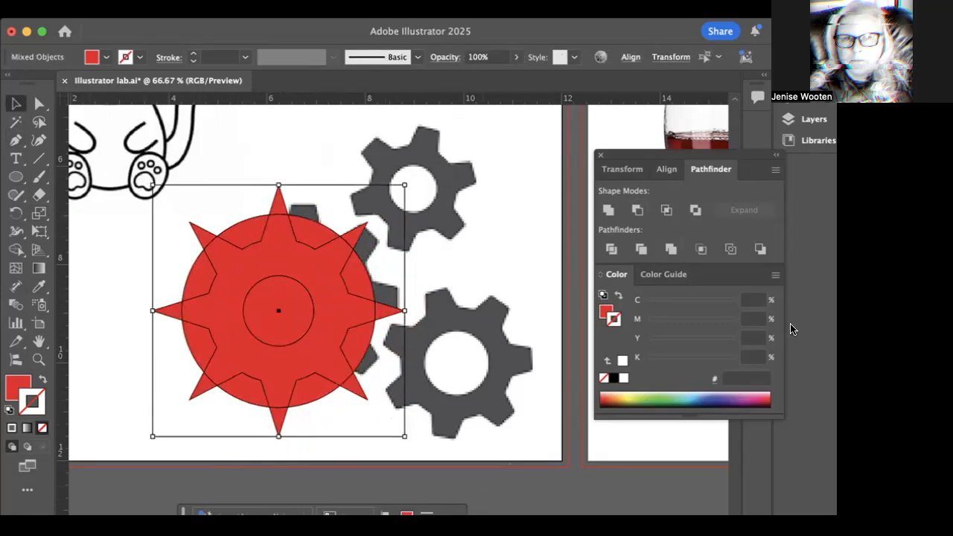
- Try cropping the star shape to the large circle with the Pathfinder's Crop, check the result unselected, and undo the crop
click(700, 249)
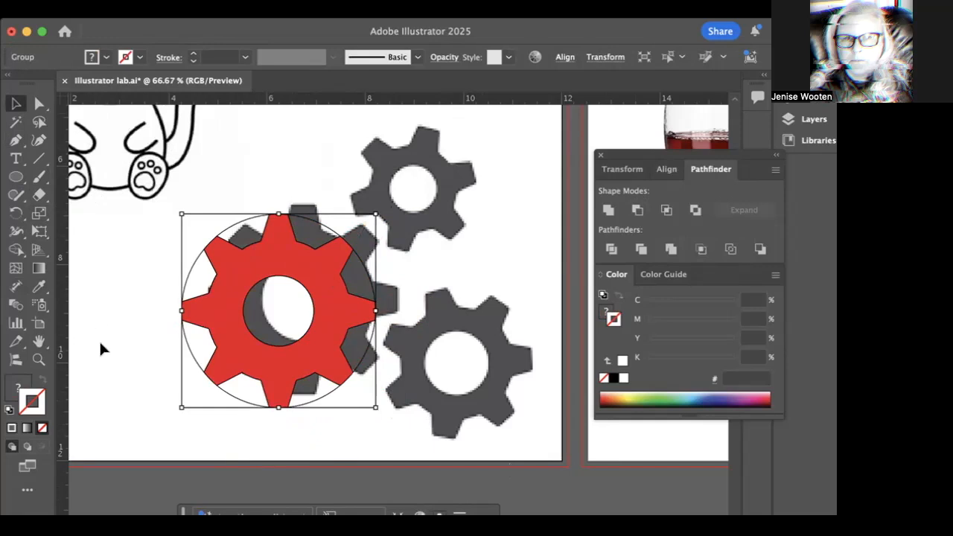
click(80, 318)
click(221, 332)
click(90, 254)
click(212, 265)
click(124, 263)
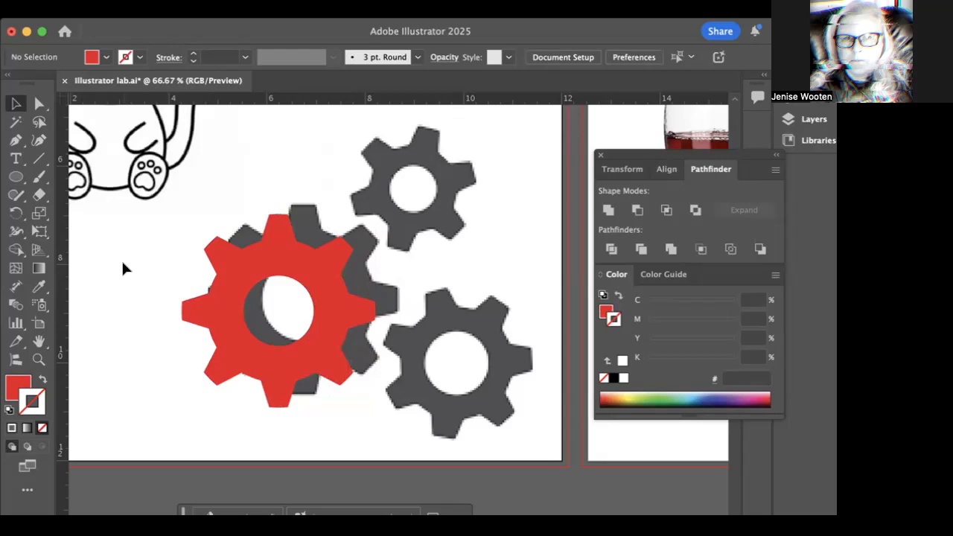
key(super+z)
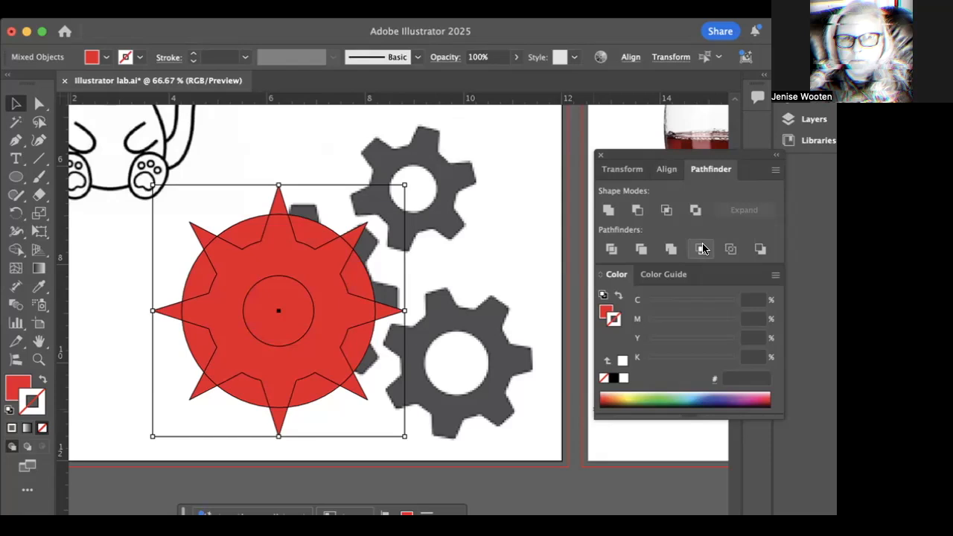
- Crop the star shape to the large circle with the Pathfinder's Crop and deselect the finished red gear
click(703, 249)
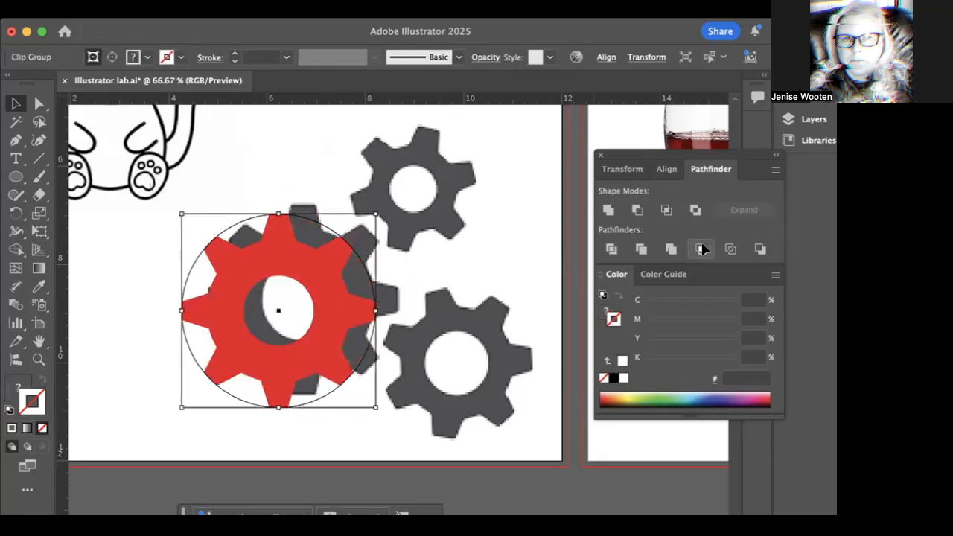
click(285, 176)
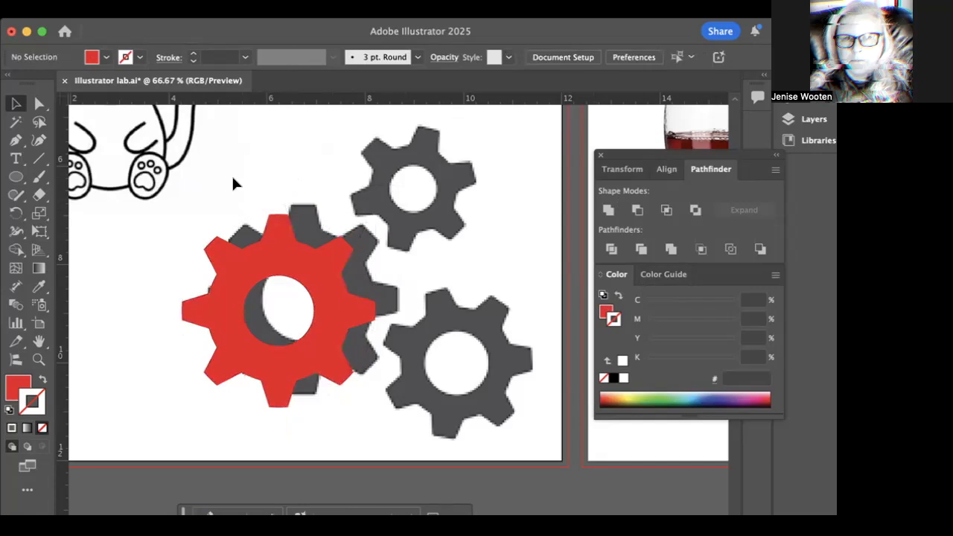
- Draw an unfilled circle with a red 10 pt stroke over the cat's head, starting from the middle of the face
drag(285, 191, 440, 350)
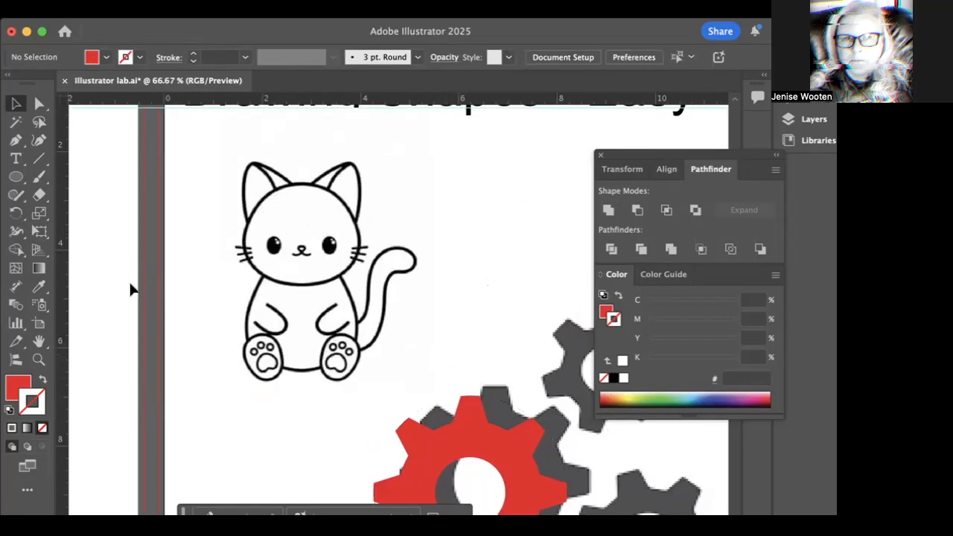
click(18, 178)
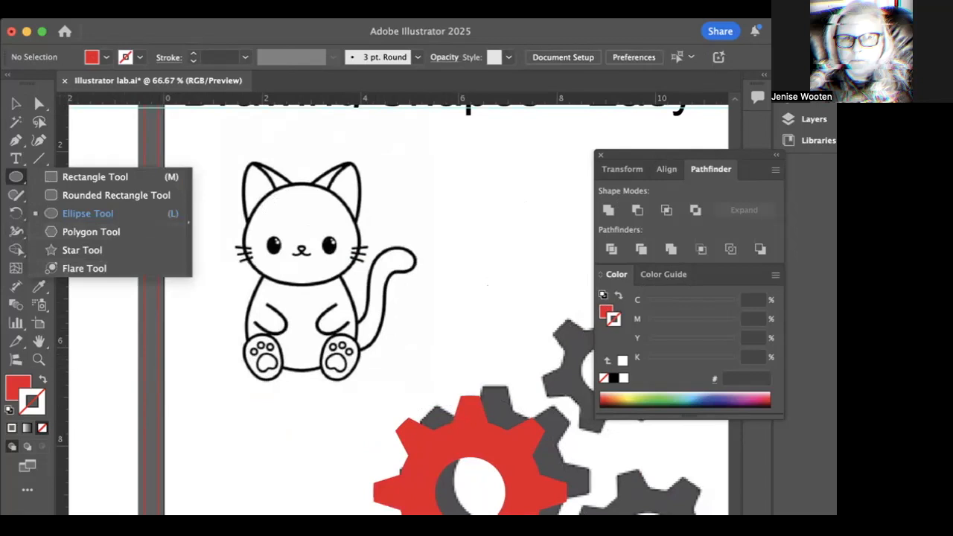
click(42, 380)
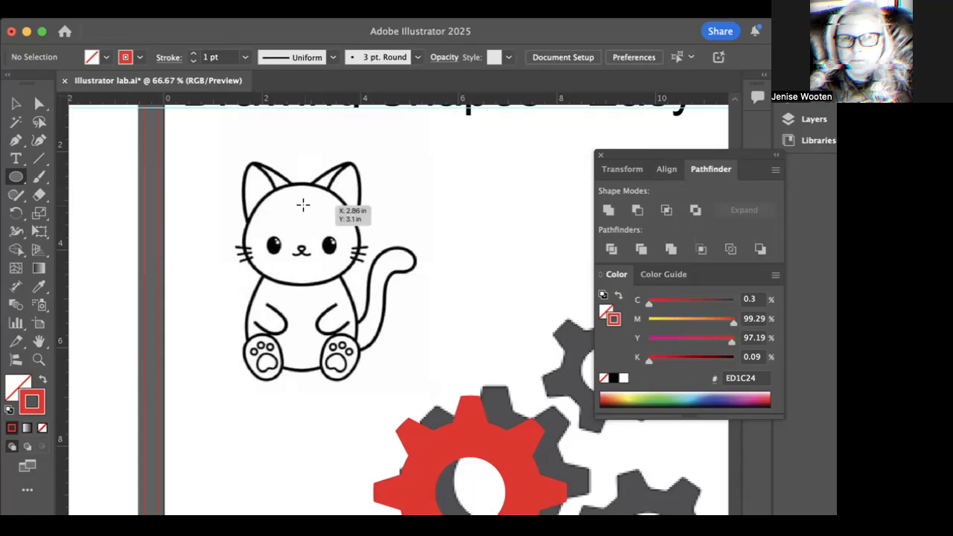
drag(300, 233, 242, 221)
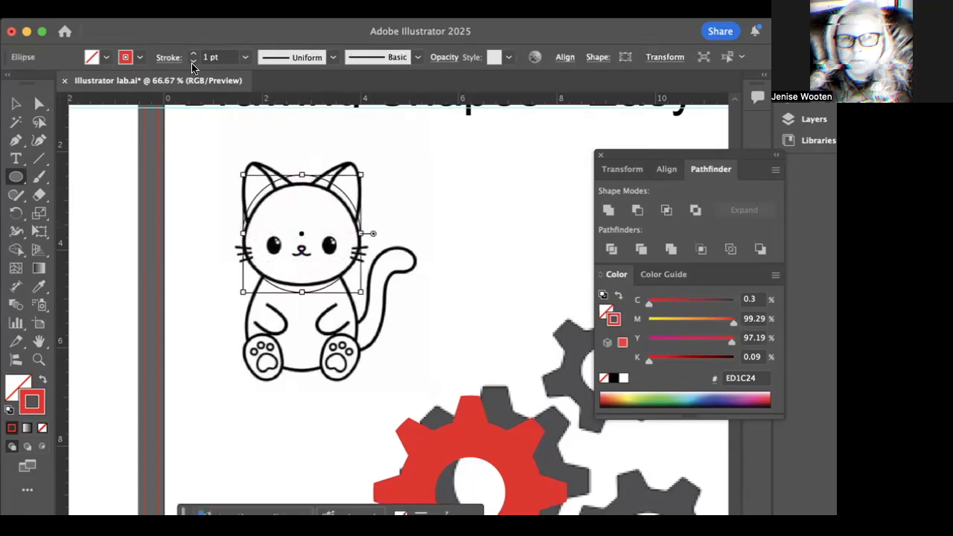
click(246, 58)
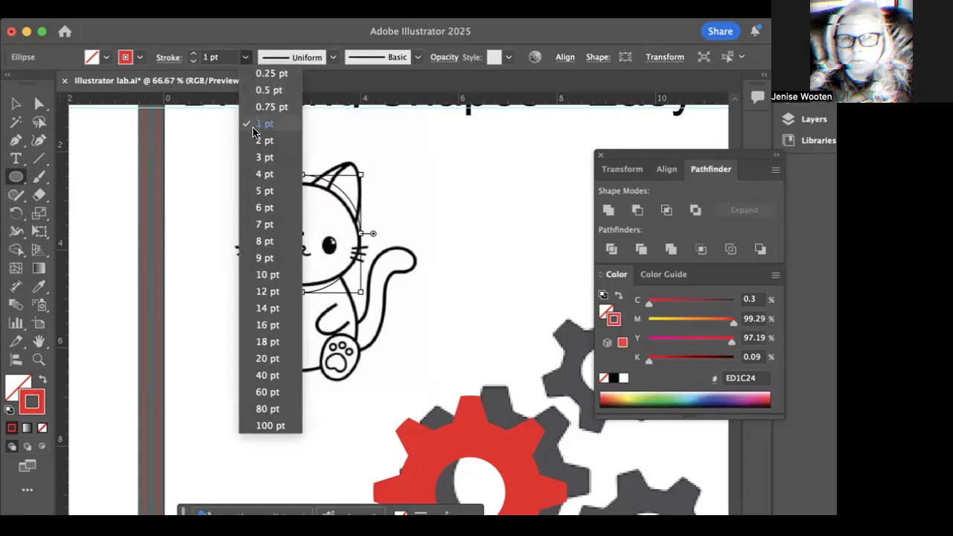
click(267, 274)
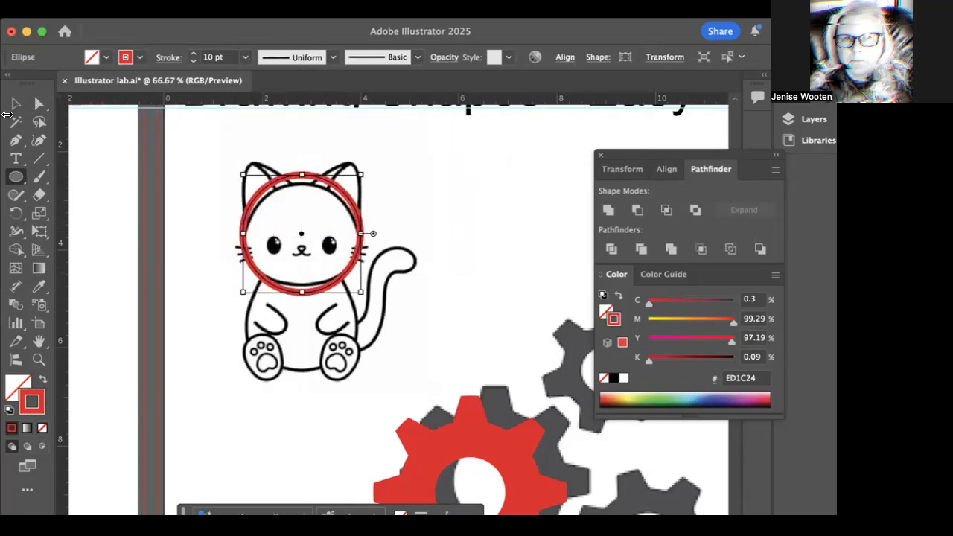
- Lower the circle's top anchor point to the cat's head outline and adjust the curve handles at its sides
click(36, 104)
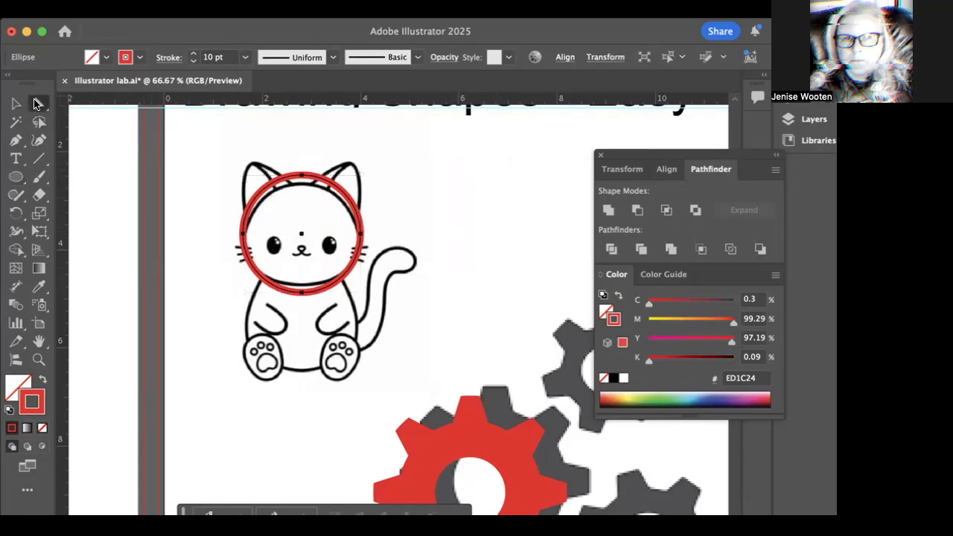
click(127, 158)
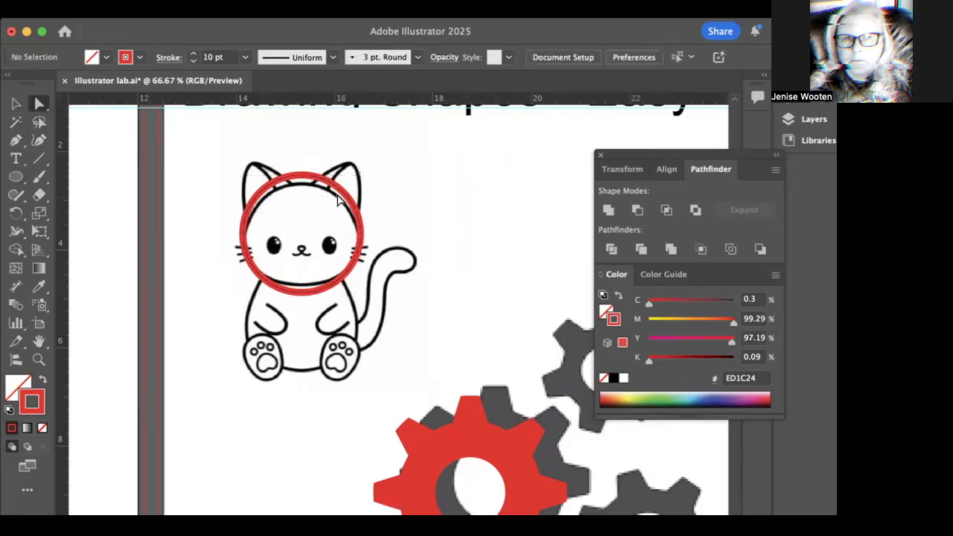
click(297, 178)
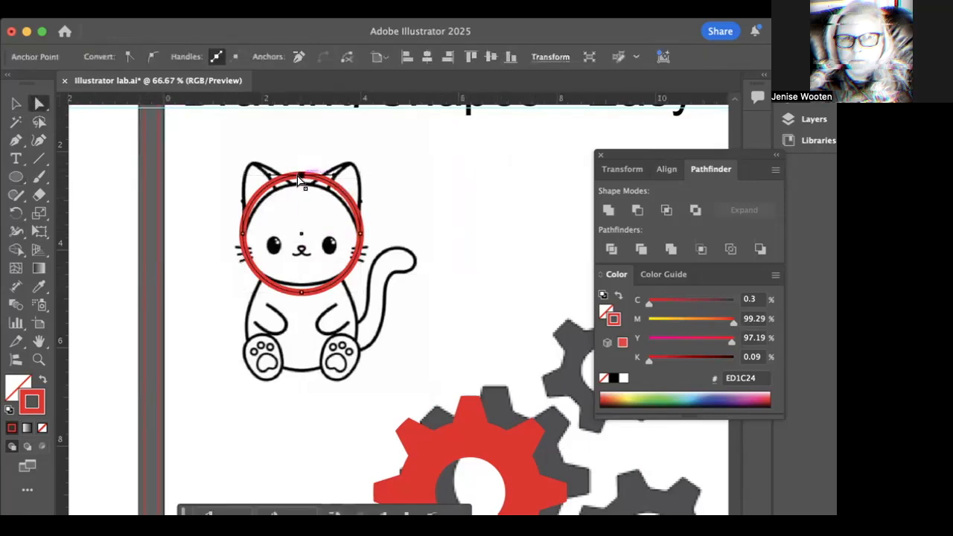
drag(298, 179, 298, 188)
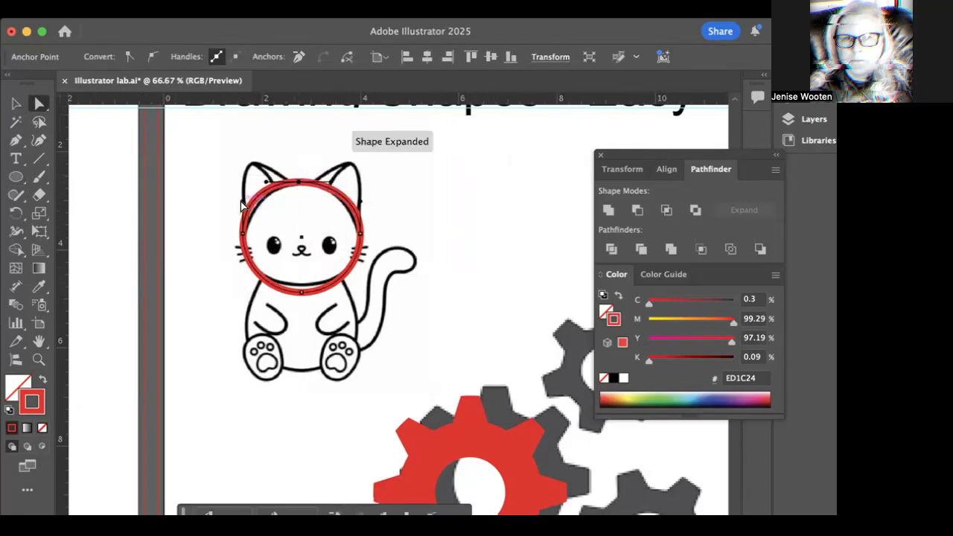
drag(241, 200, 240, 213)
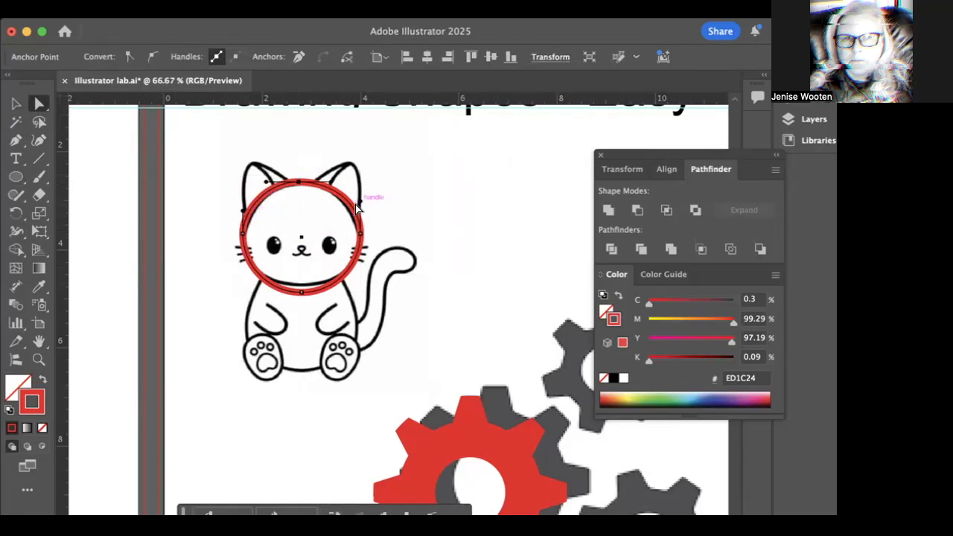
click(357, 209)
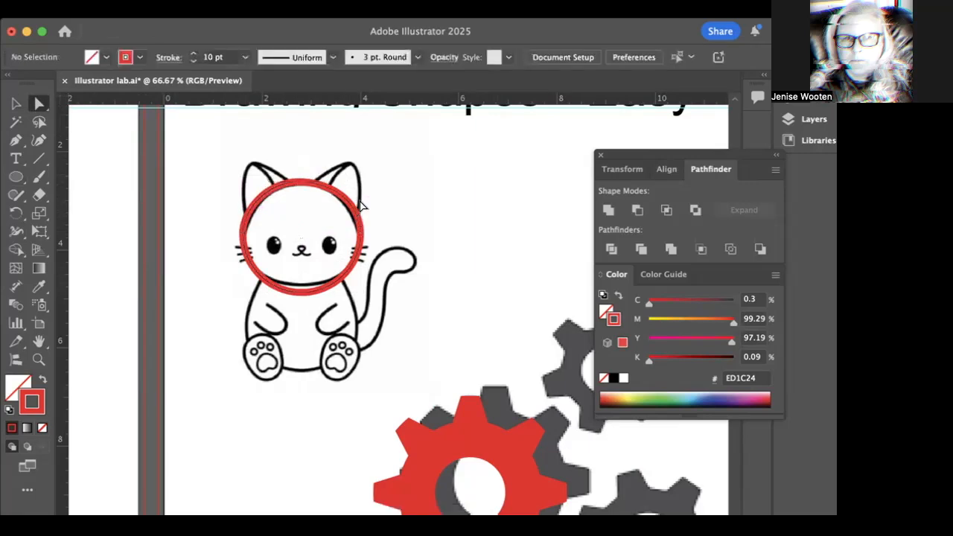
click(358, 215)
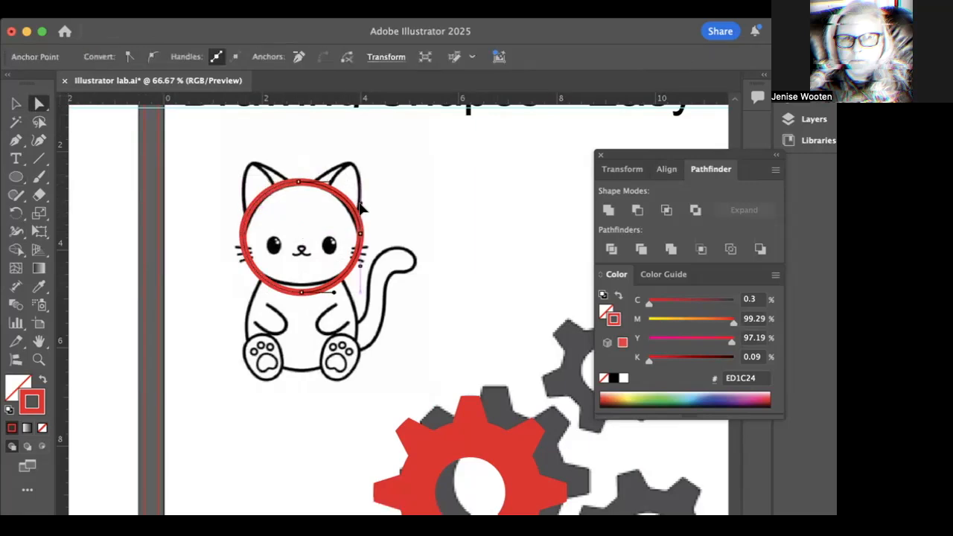
drag(359, 210, 361, 209)
- Raise the circle's bottom anchor point to the cat's chin line and deselect the shape
click(300, 294)
drag(299, 295, 298, 287)
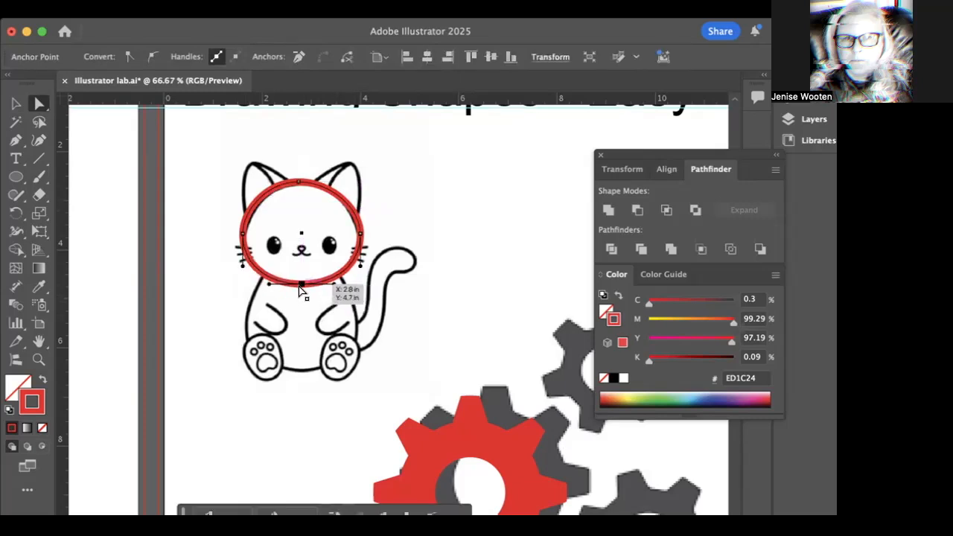
click(180, 165)
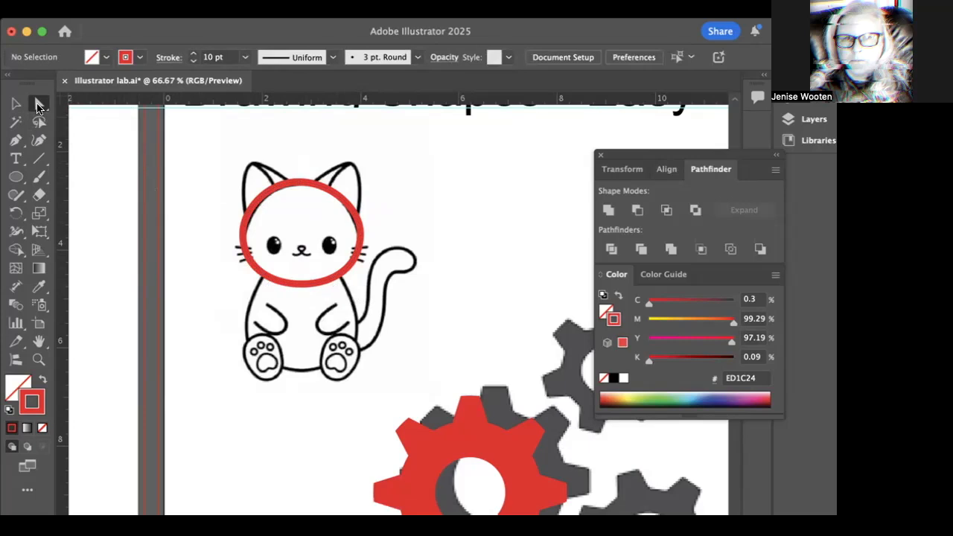
- Draw a closed triangle over the cat's right-hand ear with the Pen tool, overlapping the head shape
click(39, 105)
click(15, 141)
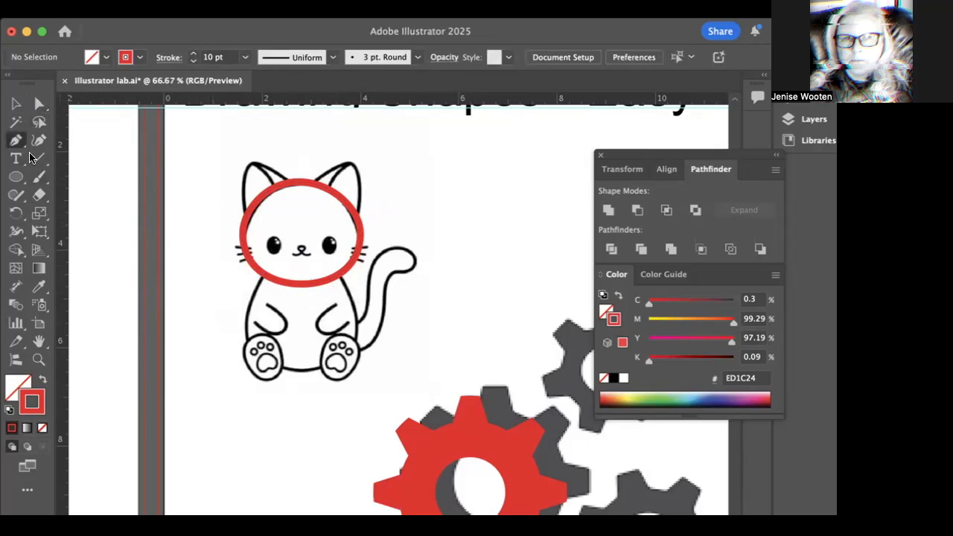
click(306, 191)
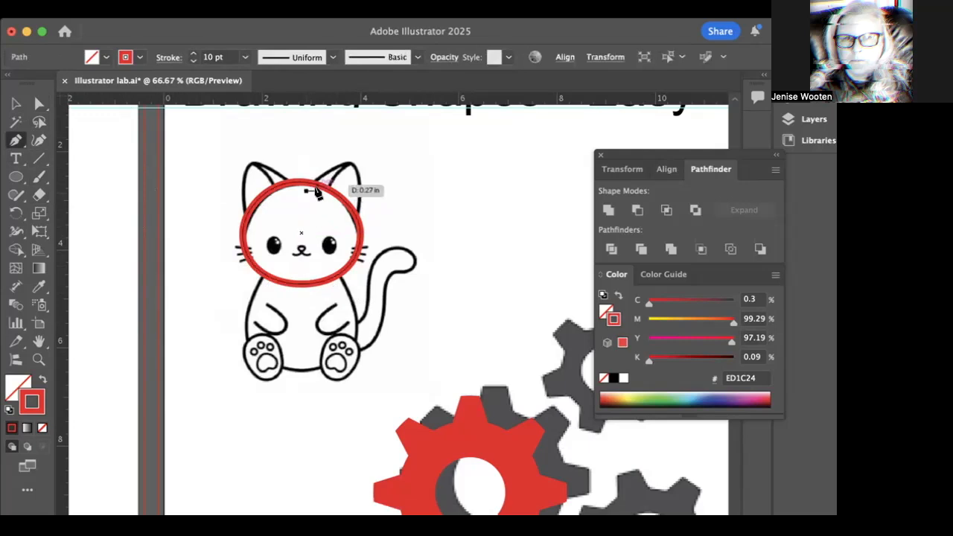
click(355, 160)
click(354, 233)
click(306, 191)
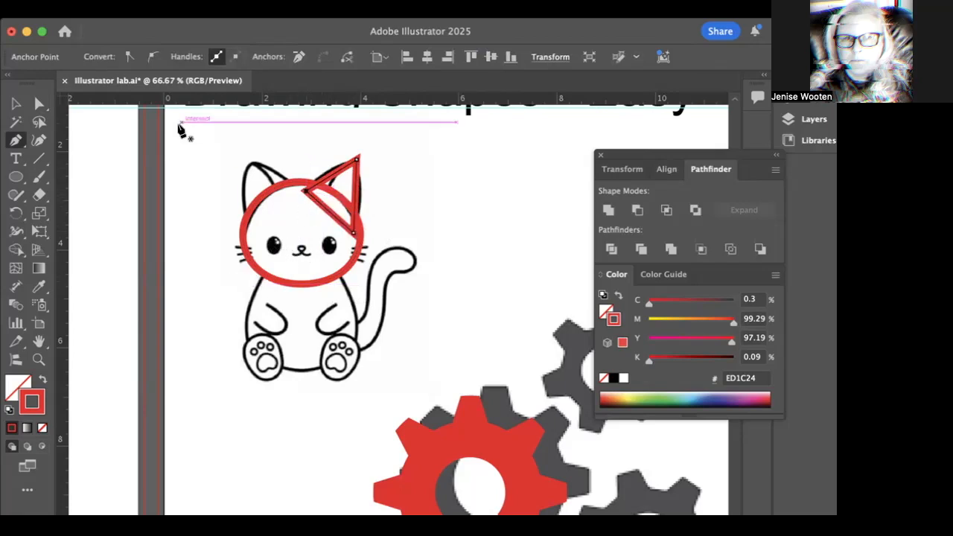
- Round the ear triangle's tip by converting its anchor point to a smooth curve with the Anchor Point tool
drag(15, 141, 67, 156)
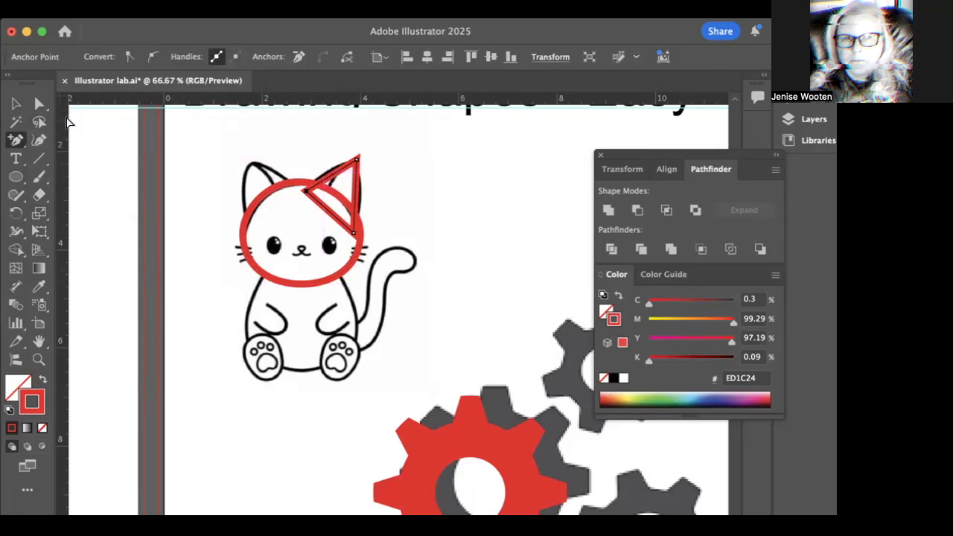
drag(15, 141, 90, 197)
drag(356, 159, 370, 167)
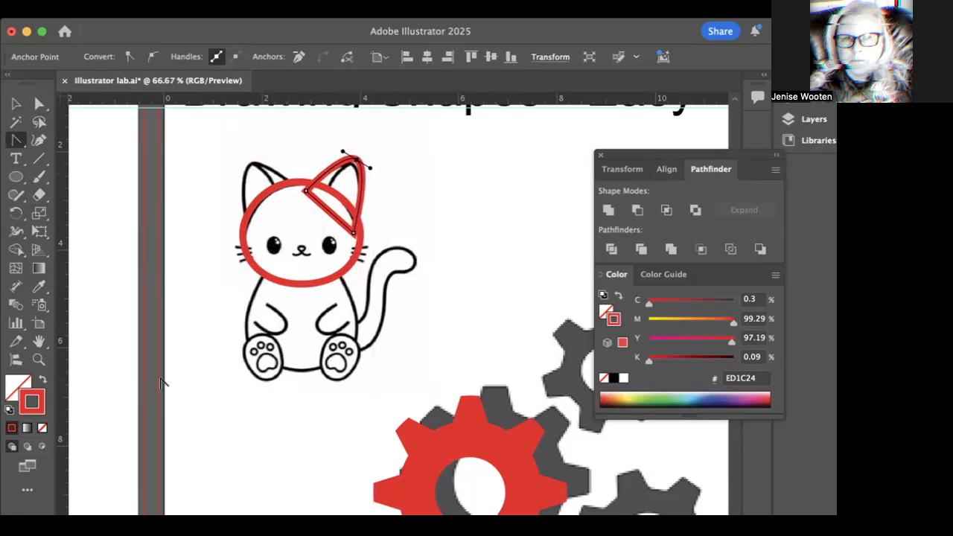
- Select the ear and head shapes together and merge them with the Pathfinder's Unite
click(16, 102)
click(464, 175)
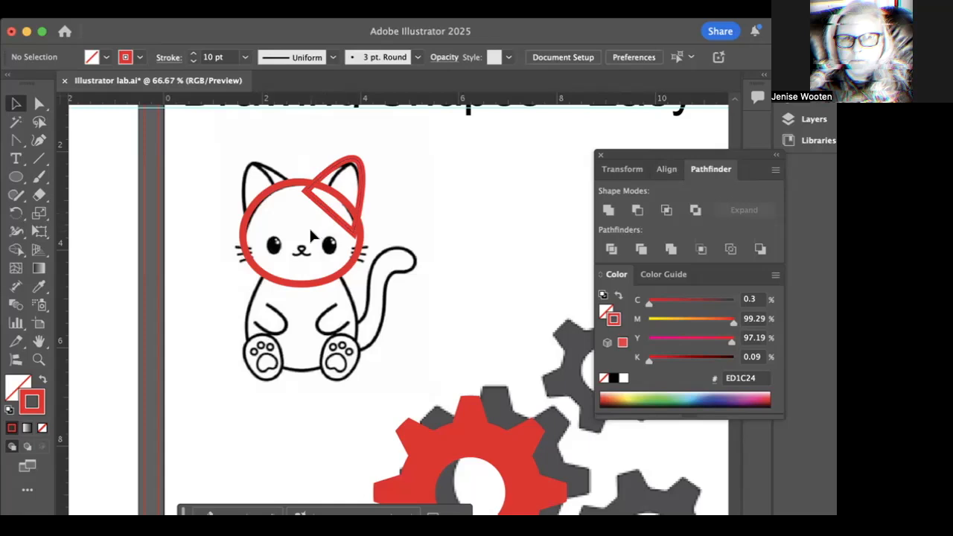
drag(294, 147, 339, 236)
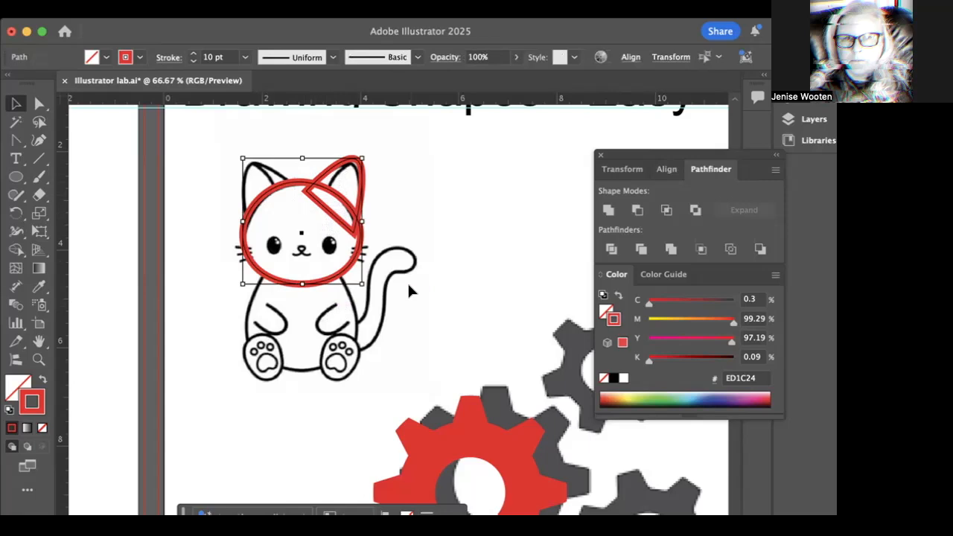
click(607, 211)
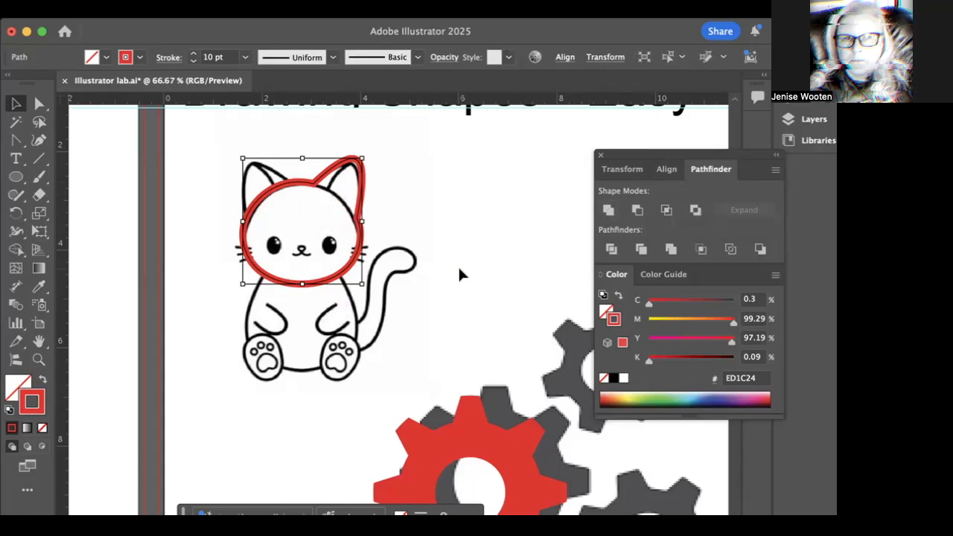
- Split the united head shape vertically through its middle with the Eraser tool and move the earless half off the artboard
click(38, 194)
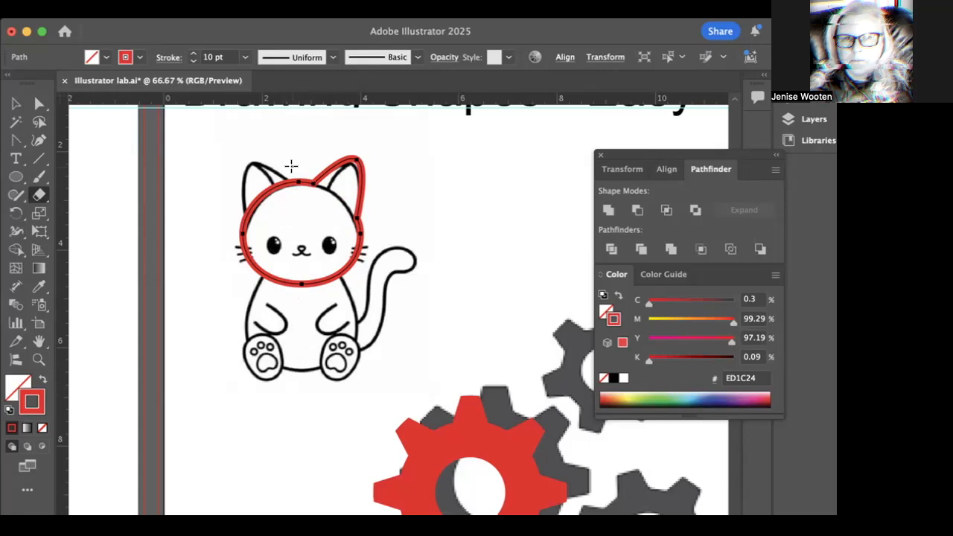
drag(291, 166, 293, 314)
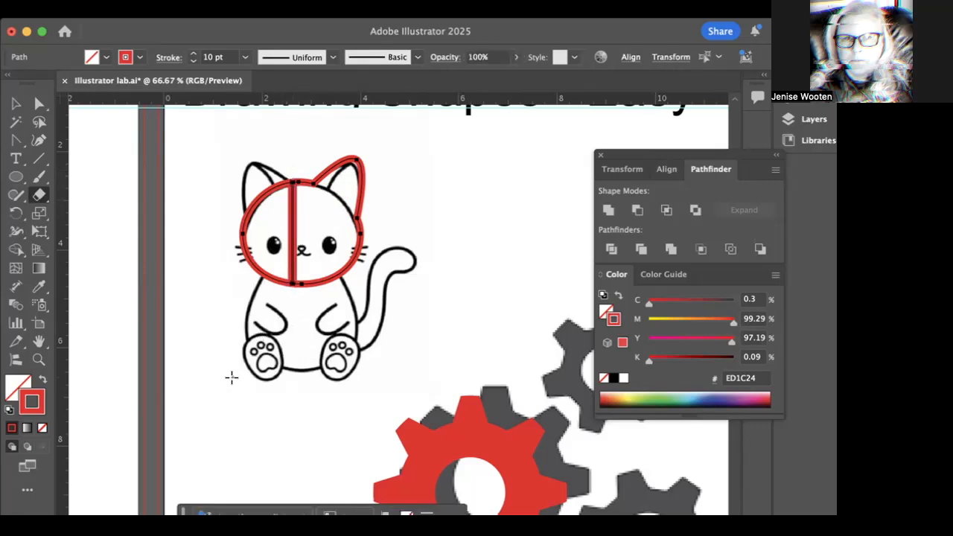
click(15, 104)
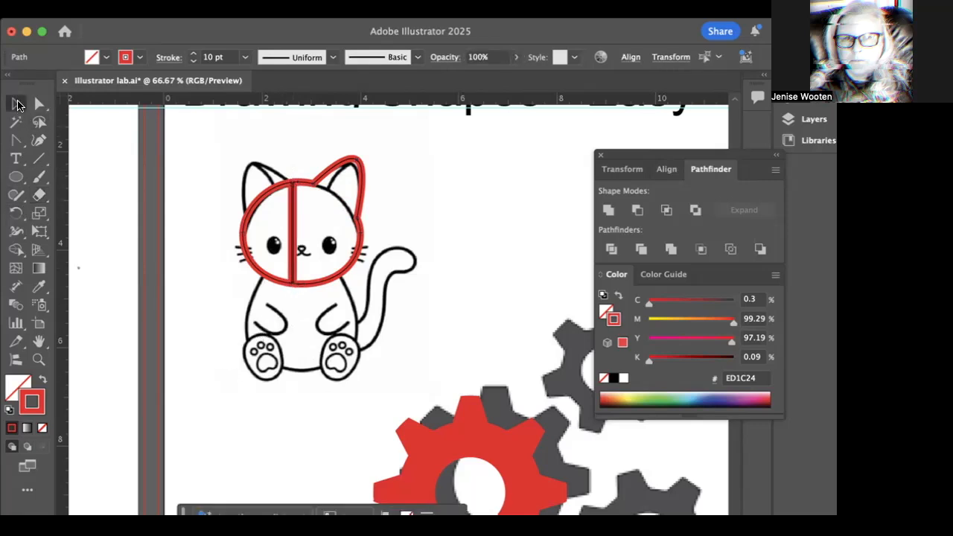
click(219, 220)
drag(244, 232, 92, 233)
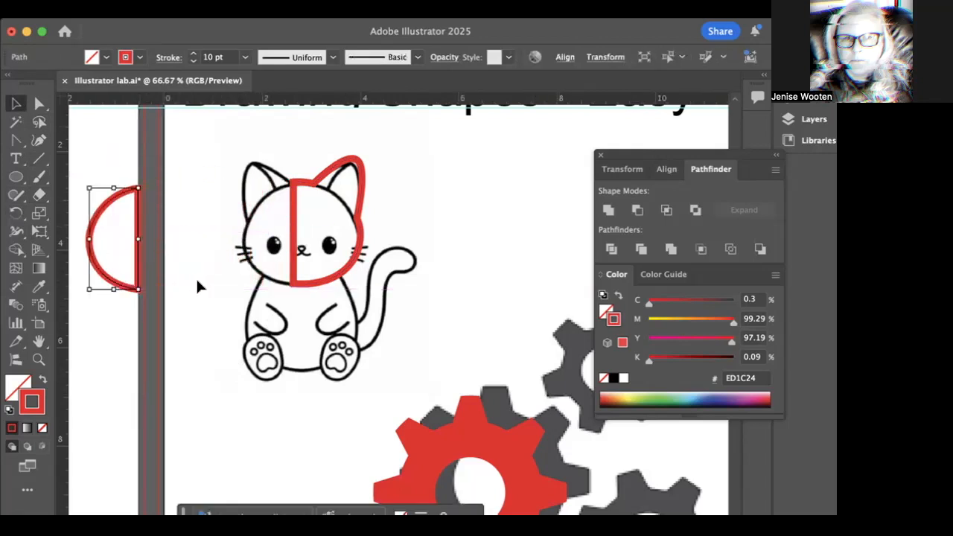
- Create a mirrored copy of the half head with the ear using the Reflect tool's Vertical axis, checking the preview
click(321, 283)
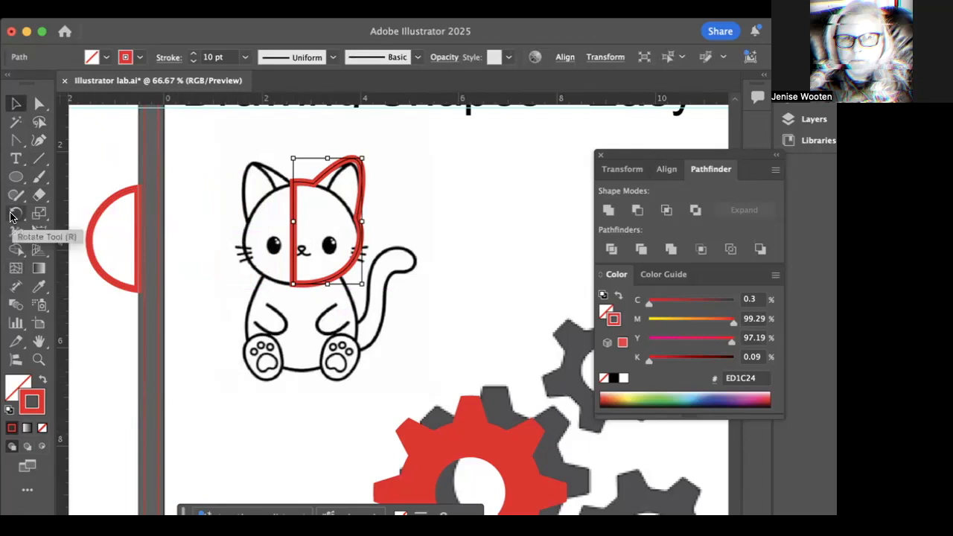
drag(14, 215, 56, 235)
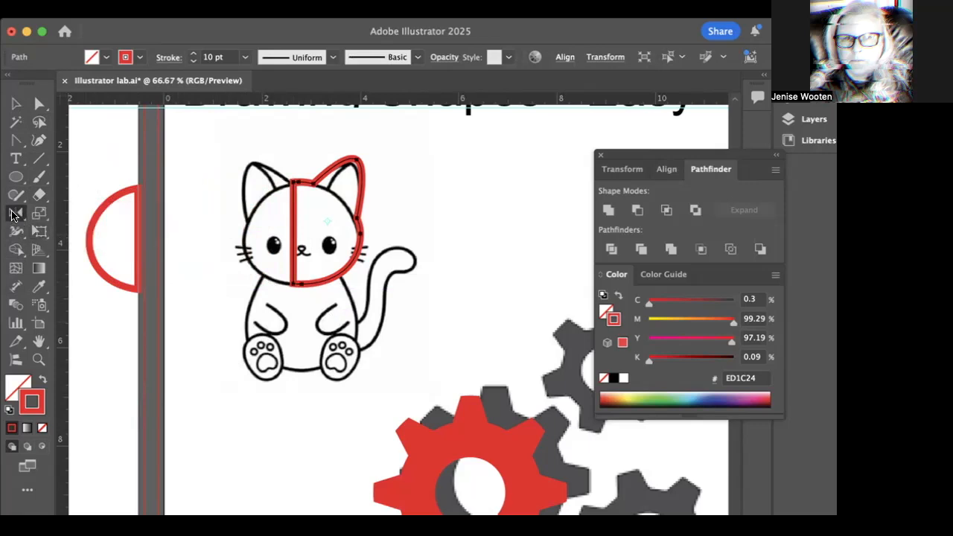
double_click(13, 215)
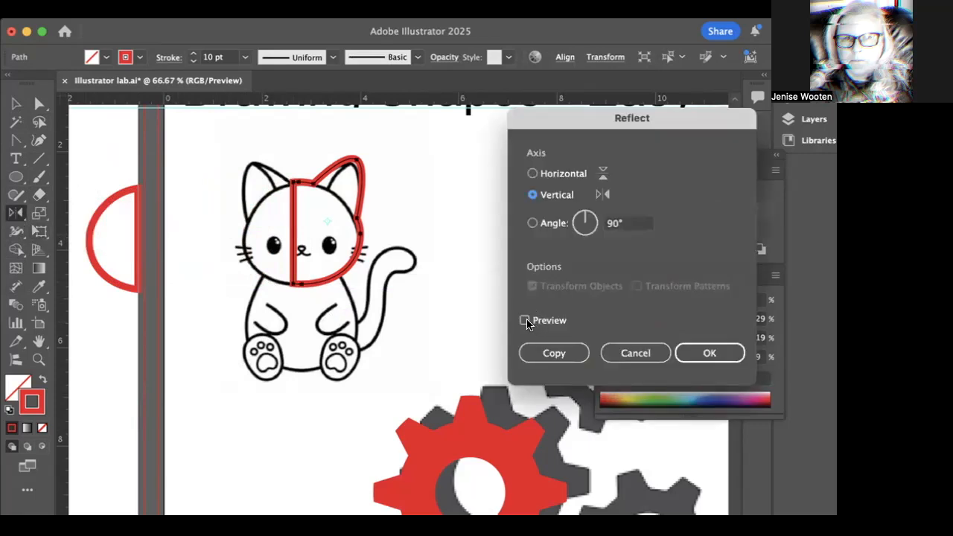
click(524, 320)
click(524, 320)
click(524, 320)
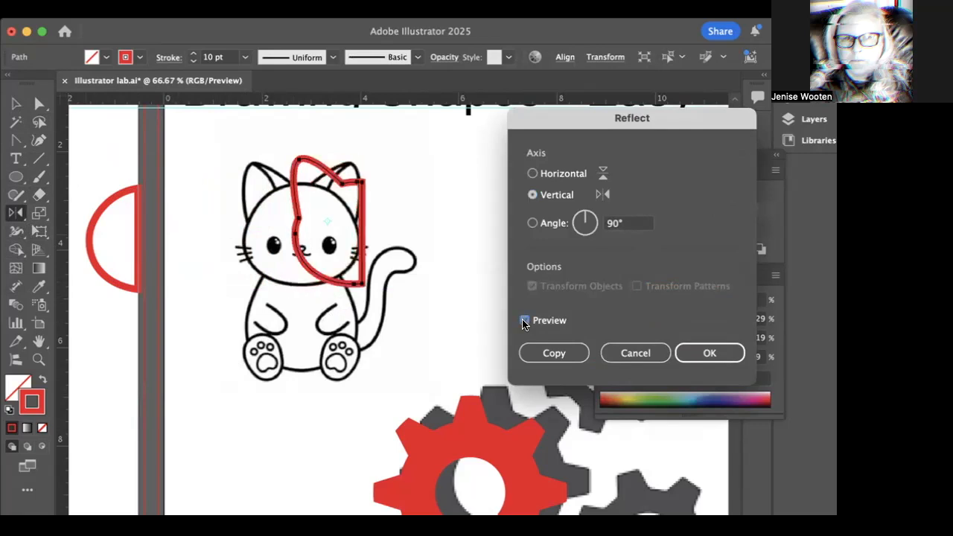
click(524, 321)
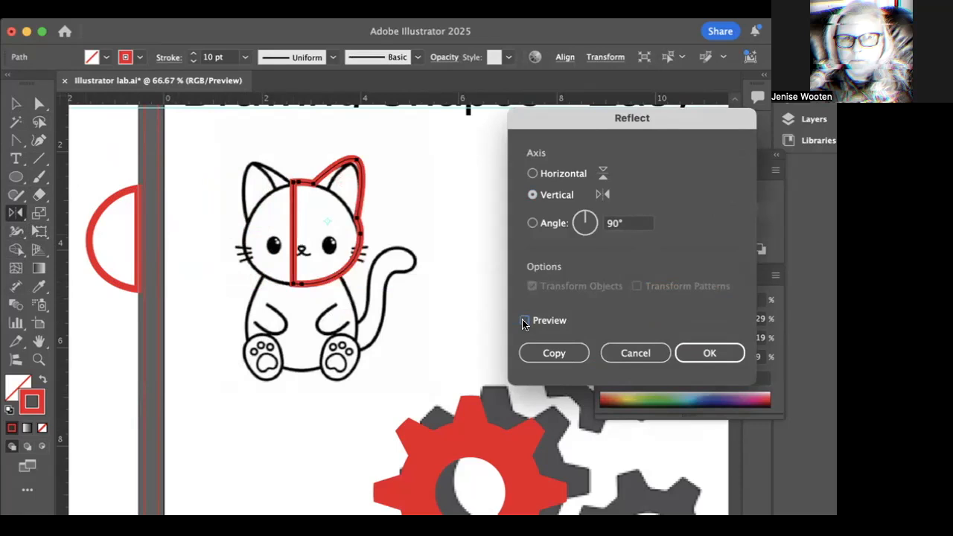
click(525, 320)
click(546, 355)
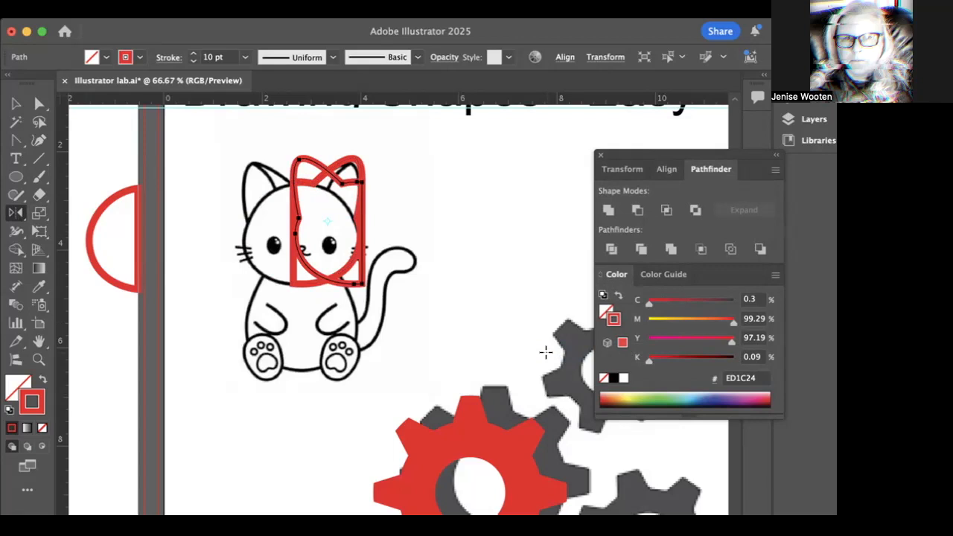
- Move the mirrored half head over the opposite side of the cat's face to match the sketched outline
click(16, 103)
click(215, 320)
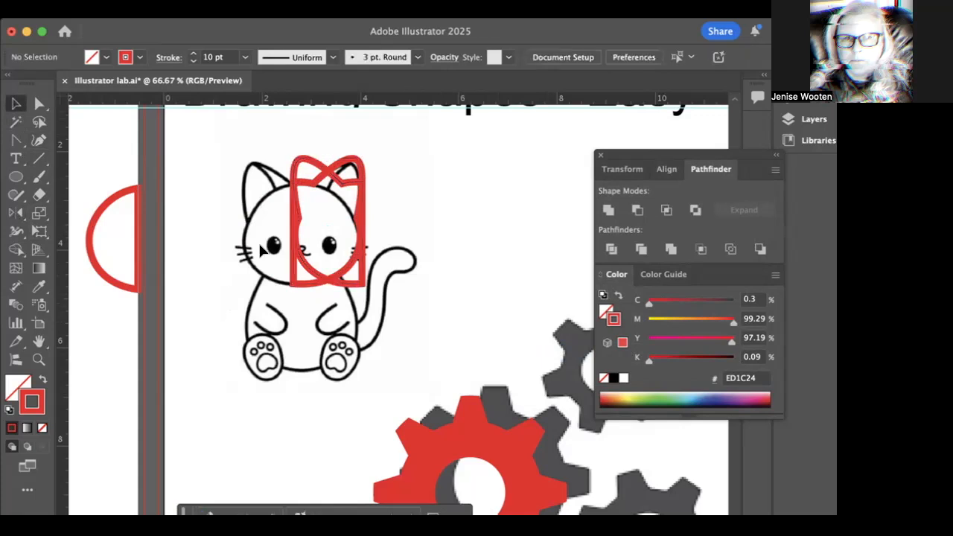
drag(304, 270, 252, 269)
- Select both halves of the cat's head and merge them into one outline with the Pathfinder's Unite
click(306, 299)
click(347, 283)
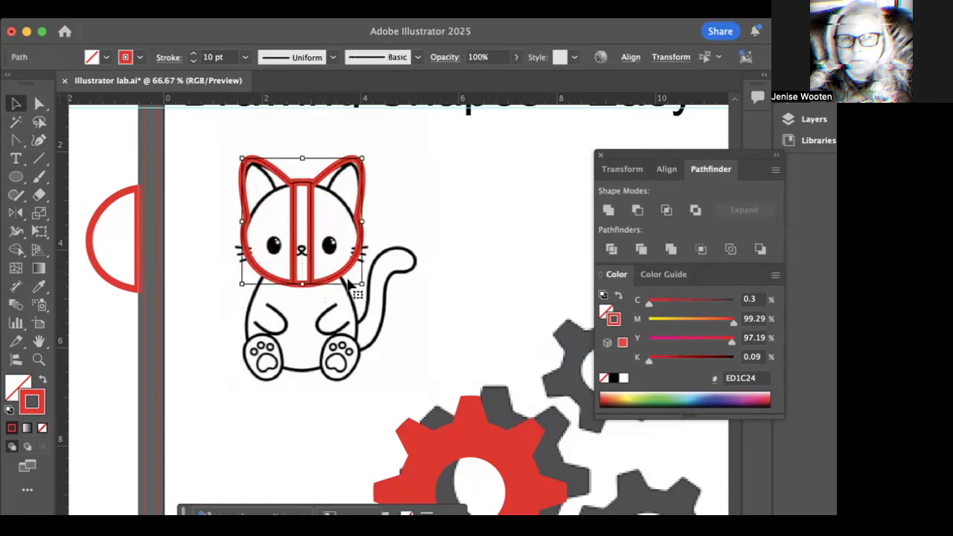
click(669, 172)
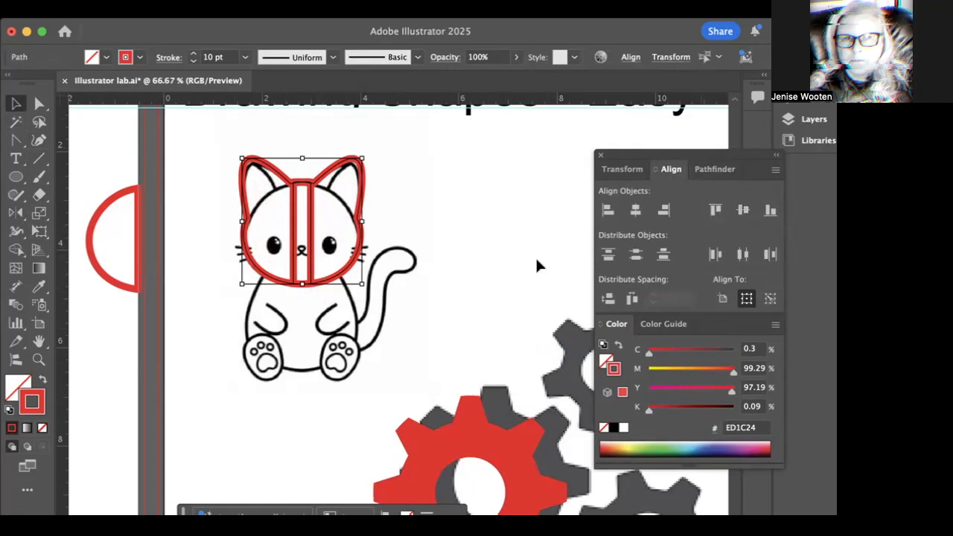
click(195, 216)
drag(198, 208, 400, 242)
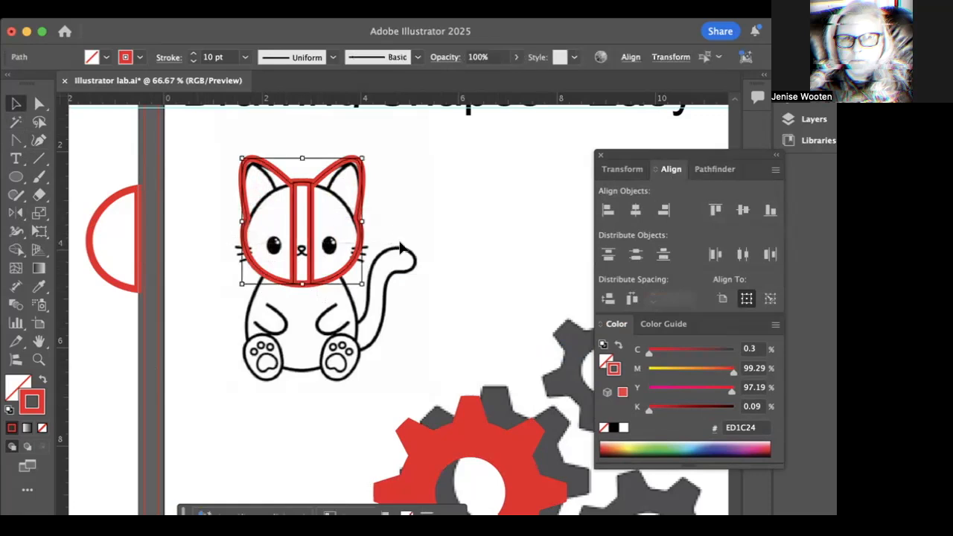
click(712, 168)
click(607, 211)
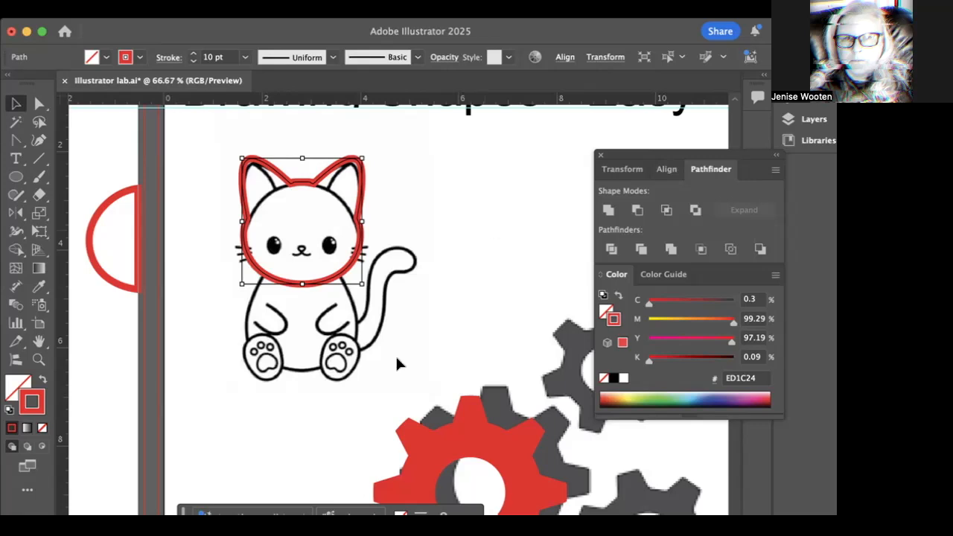
click(252, 444)
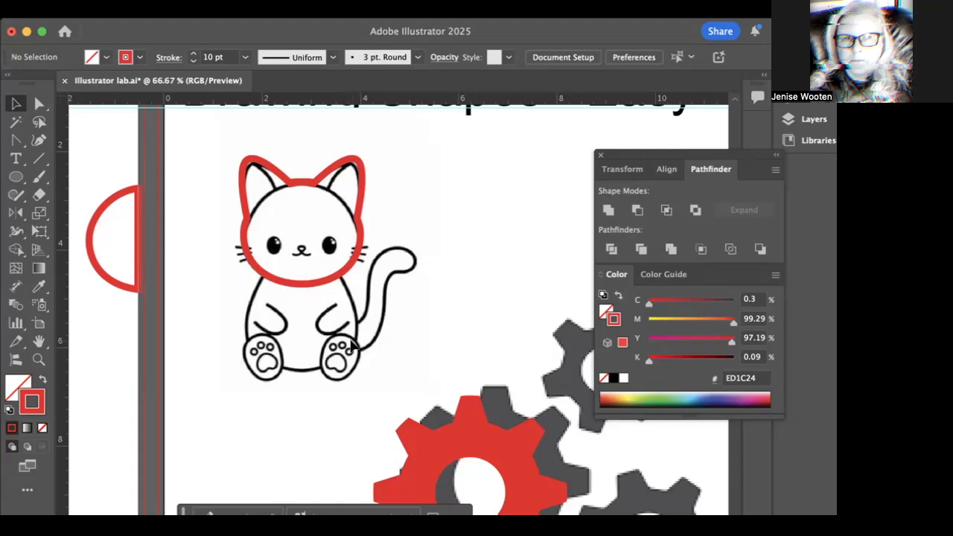
- Look over the wine glass and rose reference images on the neighbouring artboard
scroll(394, 376, right, 10)
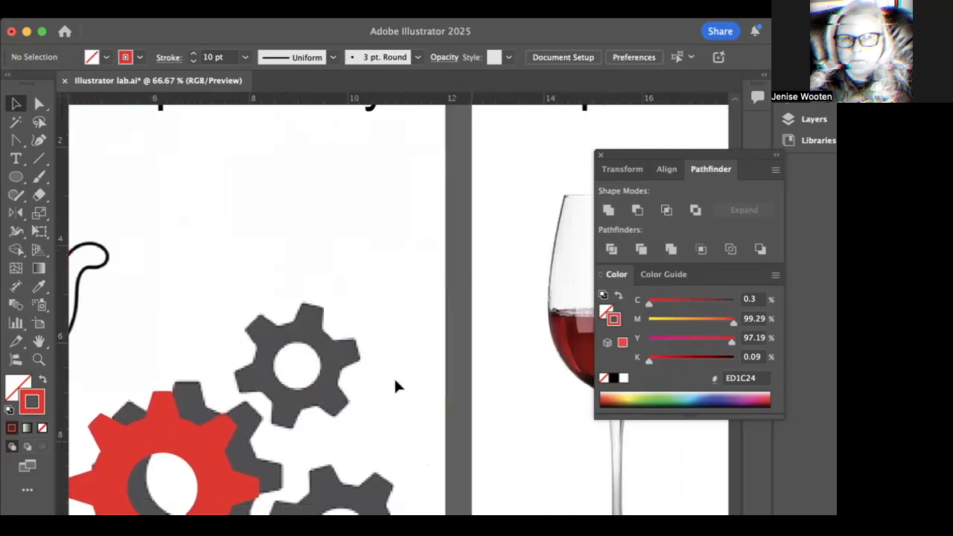
scroll(395, 385, right, 5)
scroll(395, 384, down, 3)
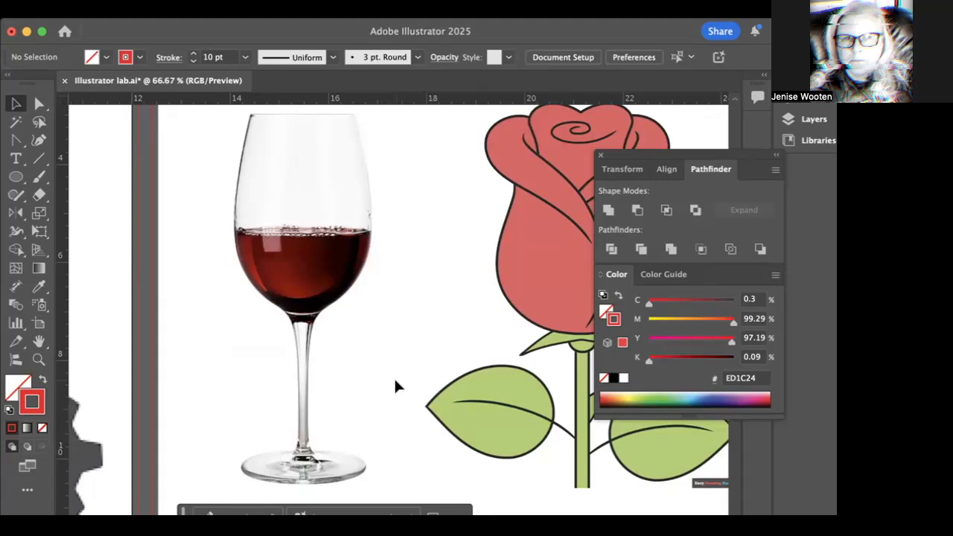
scroll(396, 384, right, 4)
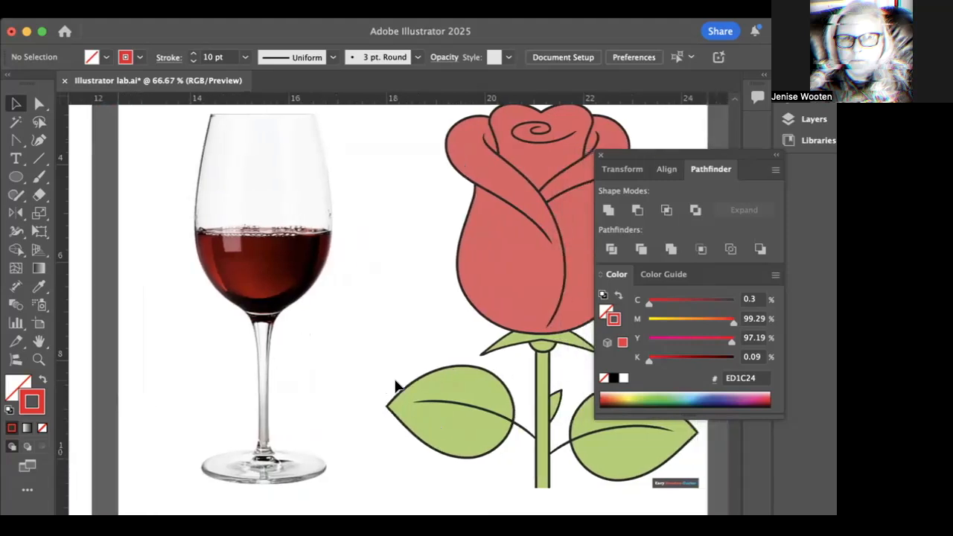
scroll(396, 384, left, 3)
scroll(395, 384, right, 5)
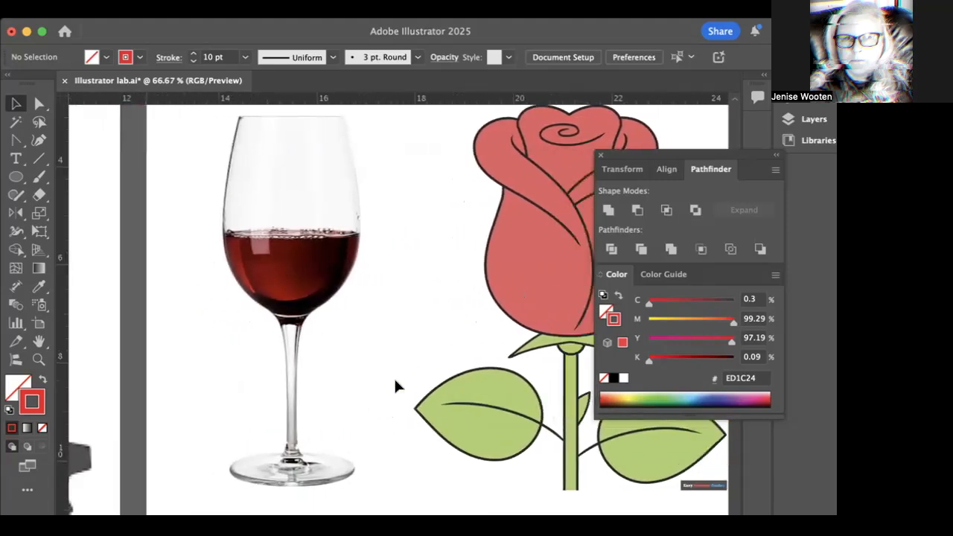
scroll(395, 384, right, 2)
scroll(396, 384, left, 5)
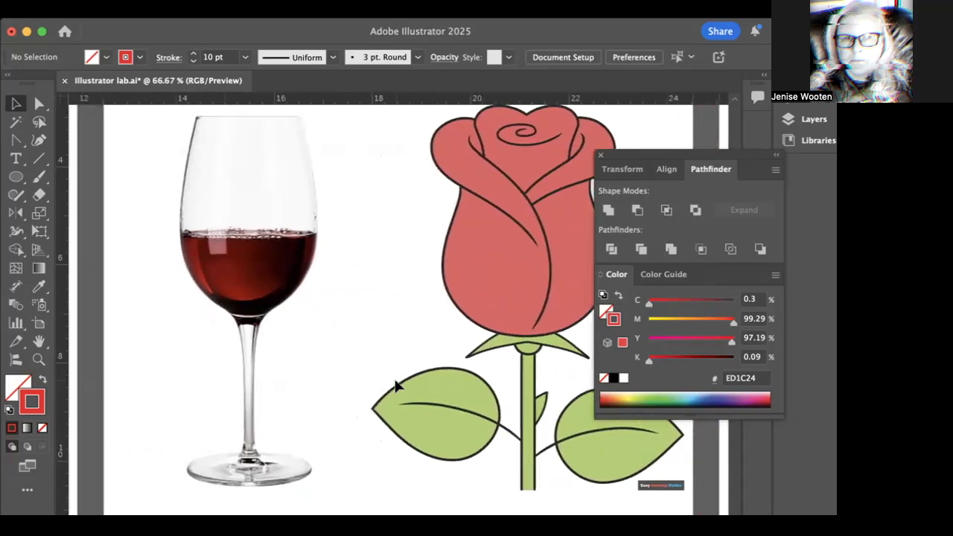
scroll(395, 384, right, 3)
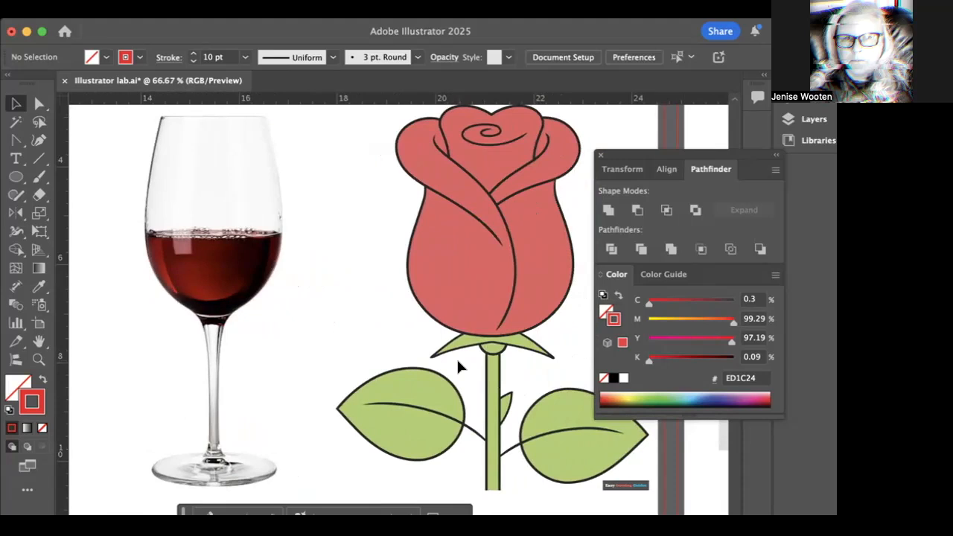
scroll(336, 333, left, 4)
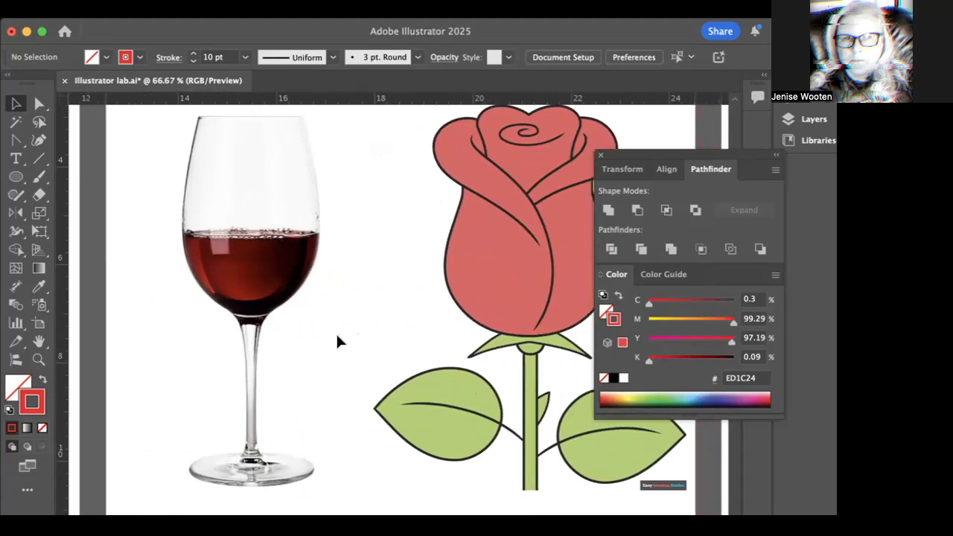
scroll(336, 335, right, 1)
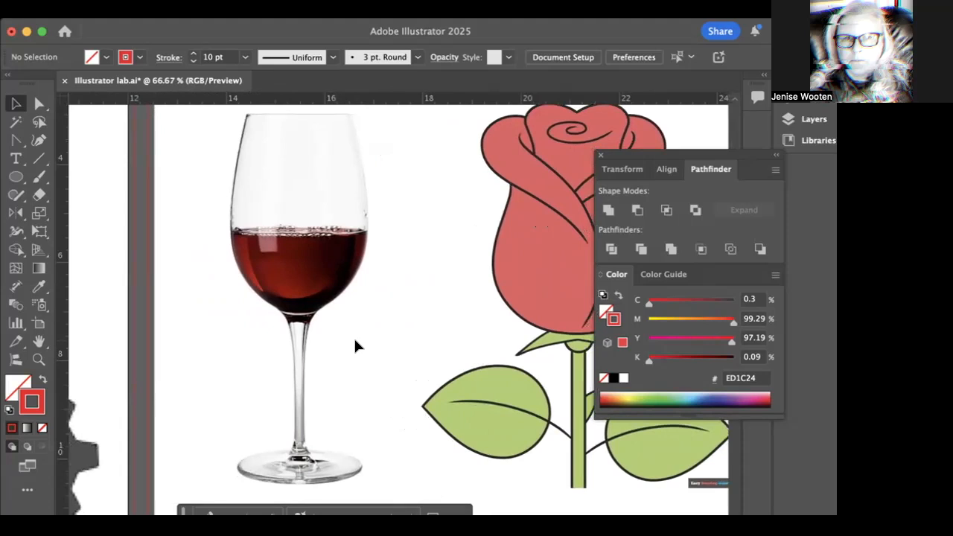
- Draw an ellipse over the wine glass's bowl and stretch its top well above the rim to match the glass sides
scroll(350, 345, up, 3)
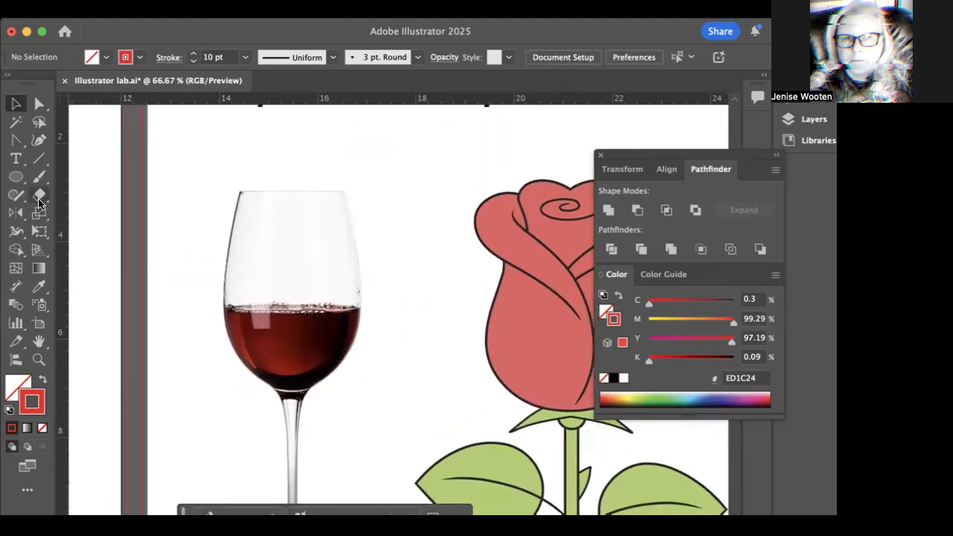
click(17, 177)
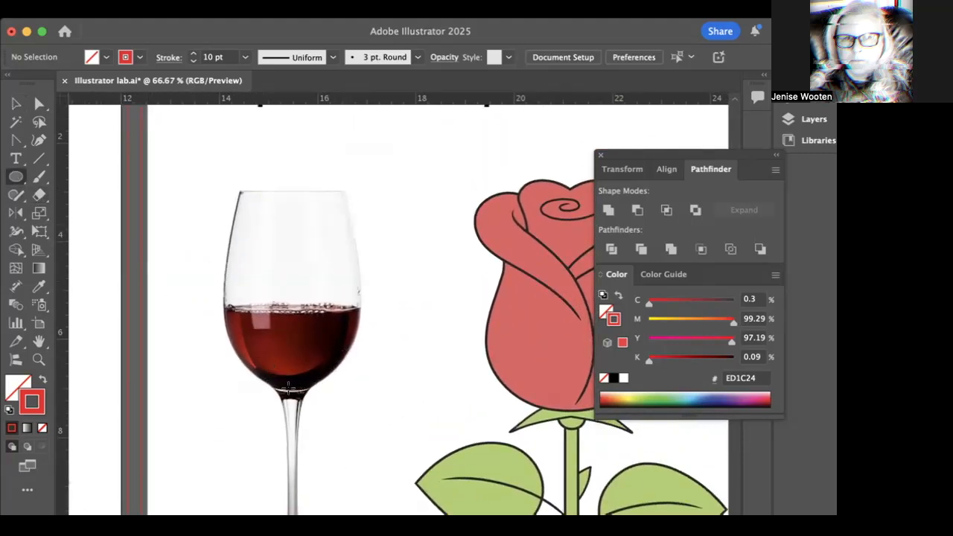
drag(292, 387, 224, 162)
key(v)
drag(295, 276, 364, 280)
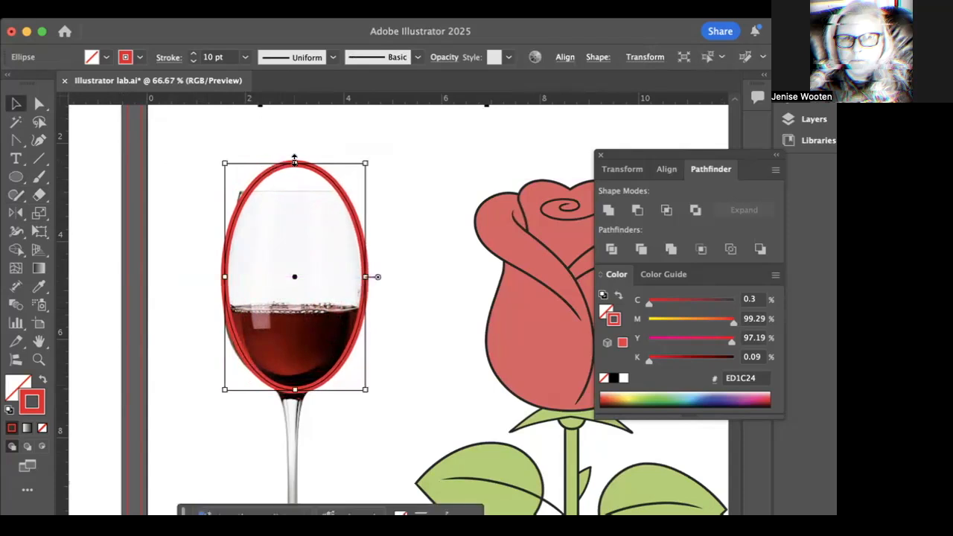
drag(295, 161, 294, 144)
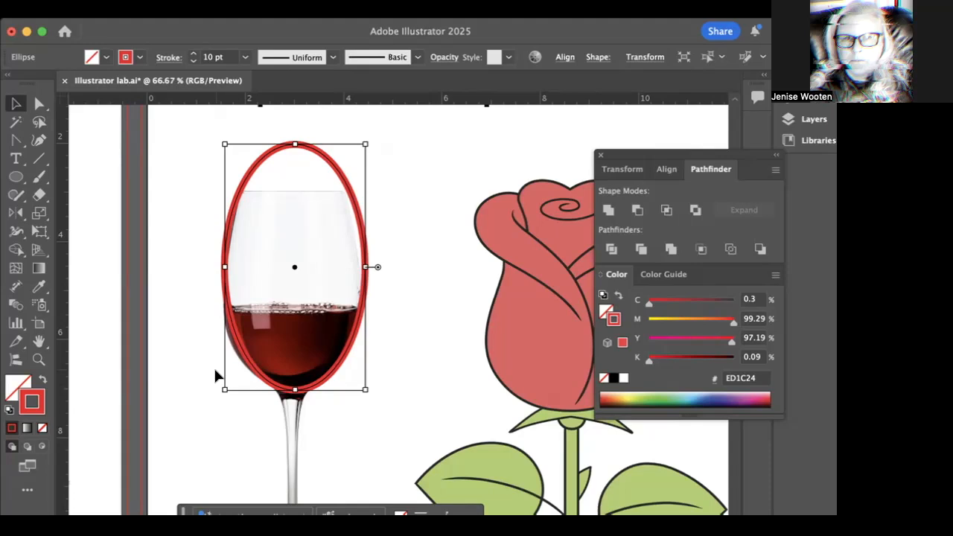
- Cut the ellipse straight across at the glass's rim with the Eraser tool and delete the cap above it
click(38, 197)
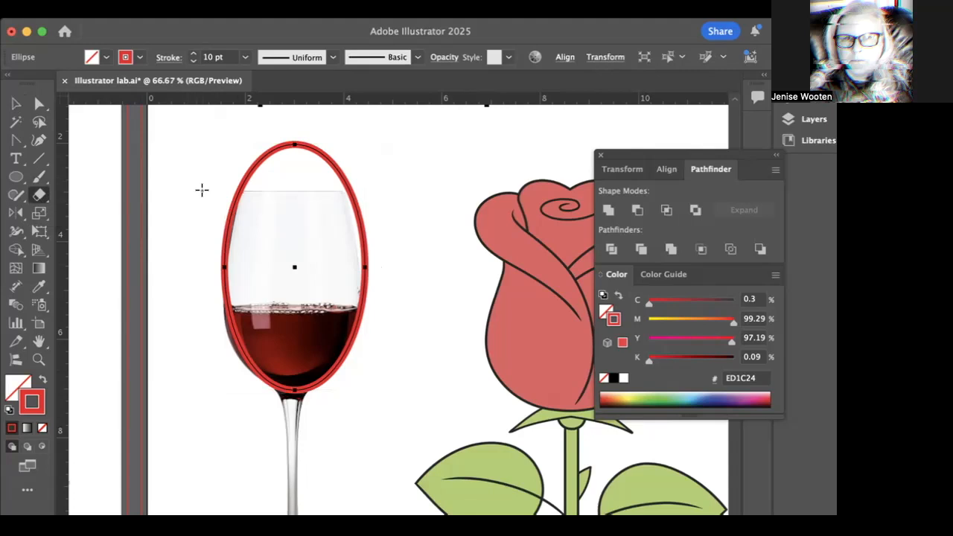
drag(240, 189, 405, 188)
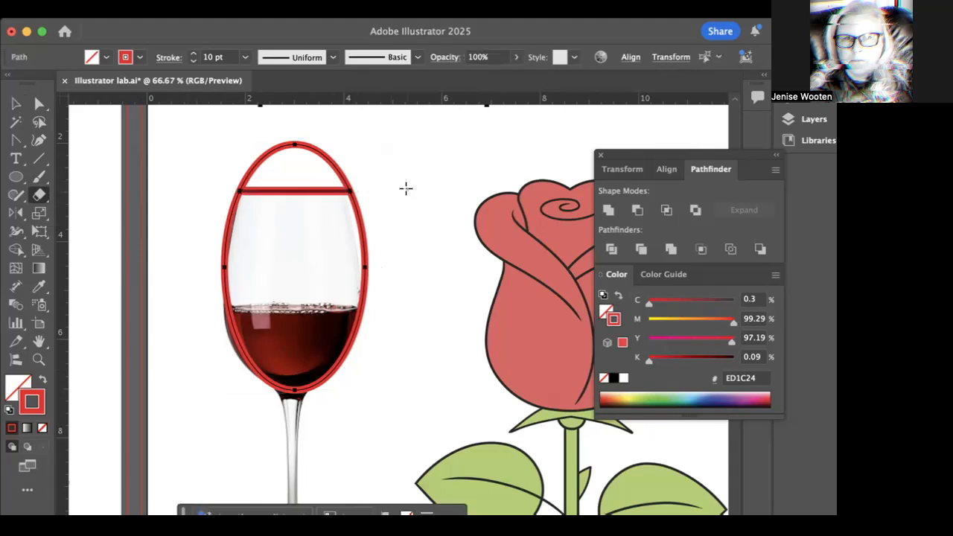
click(40, 104)
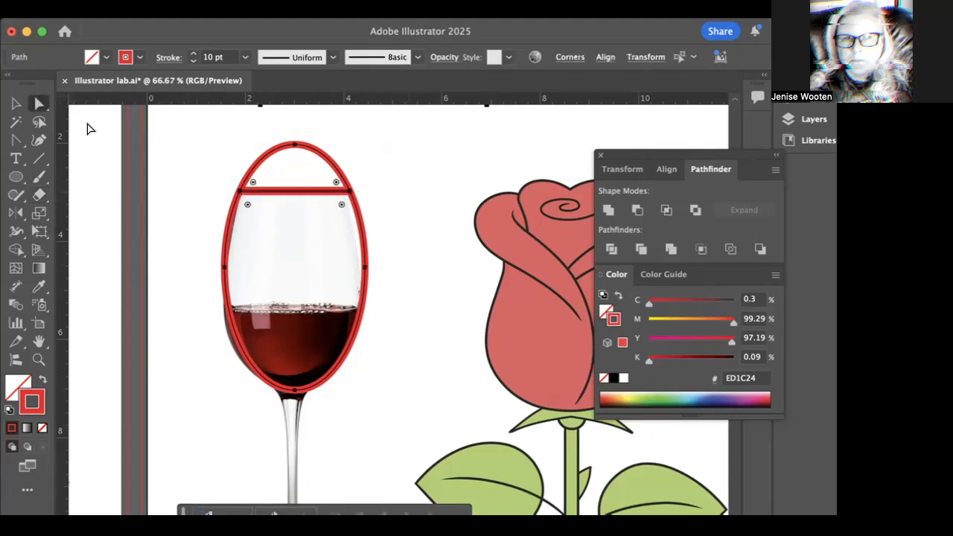
click(172, 132)
click(279, 164)
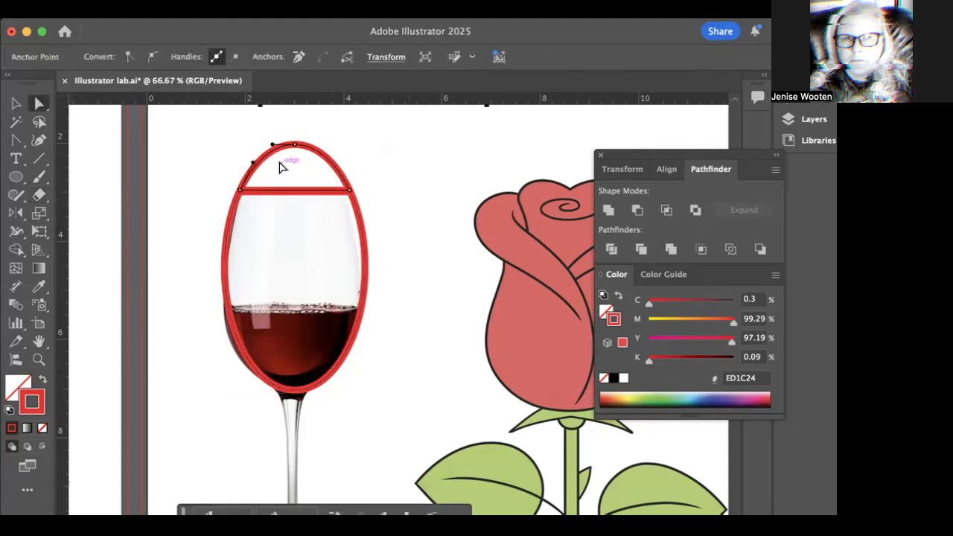
key(Delete)
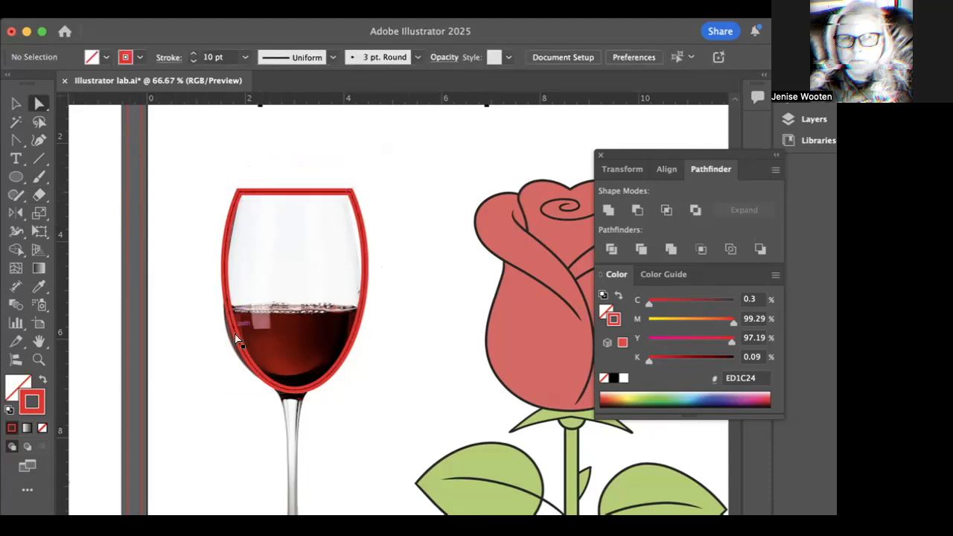
- Try to reshape the bowl outline's lower-left curve by lengthening its direction handle
click(248, 377)
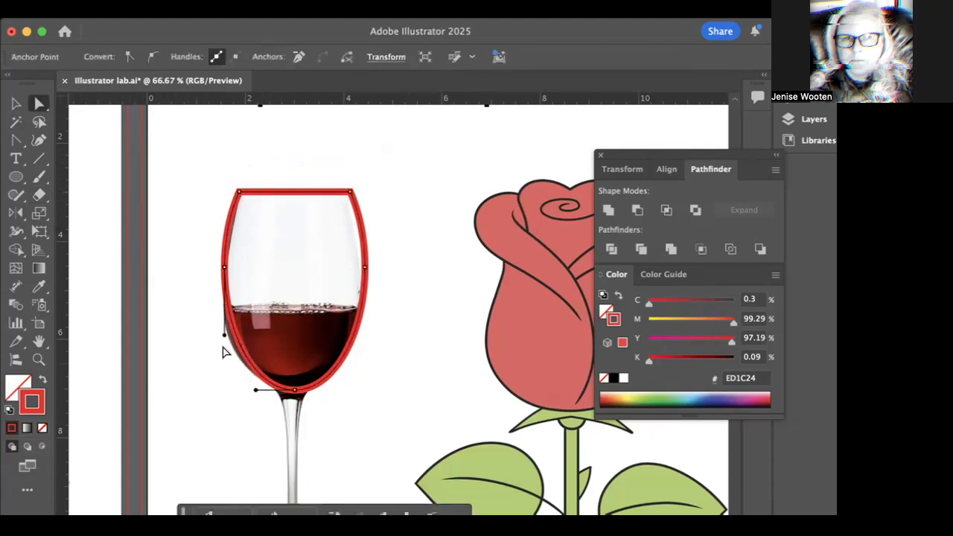
drag(221, 337, 224, 347)
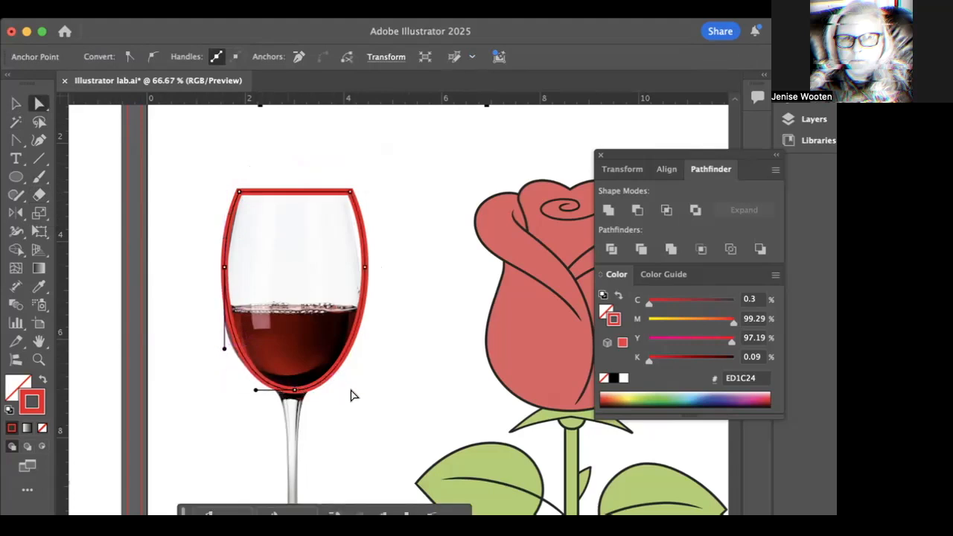
click(267, 344)
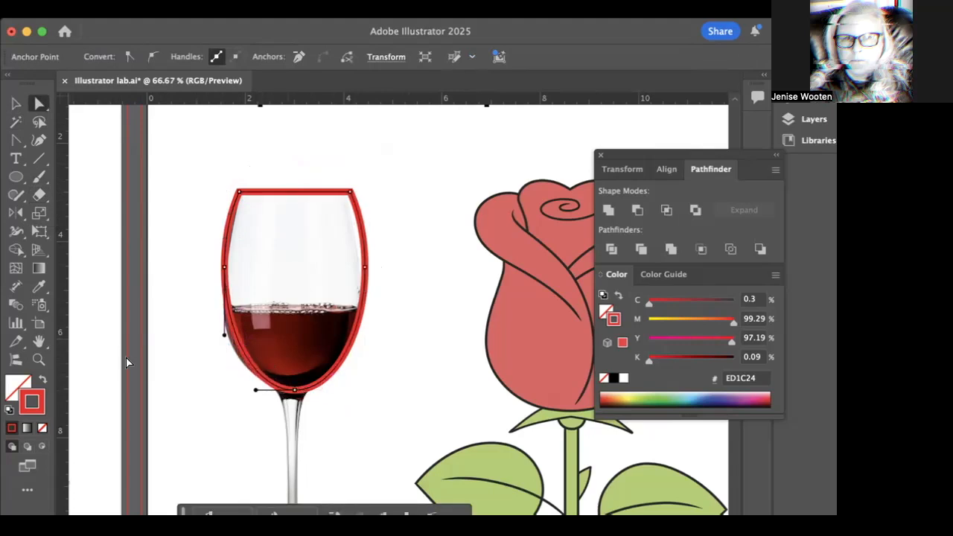
click(15, 103)
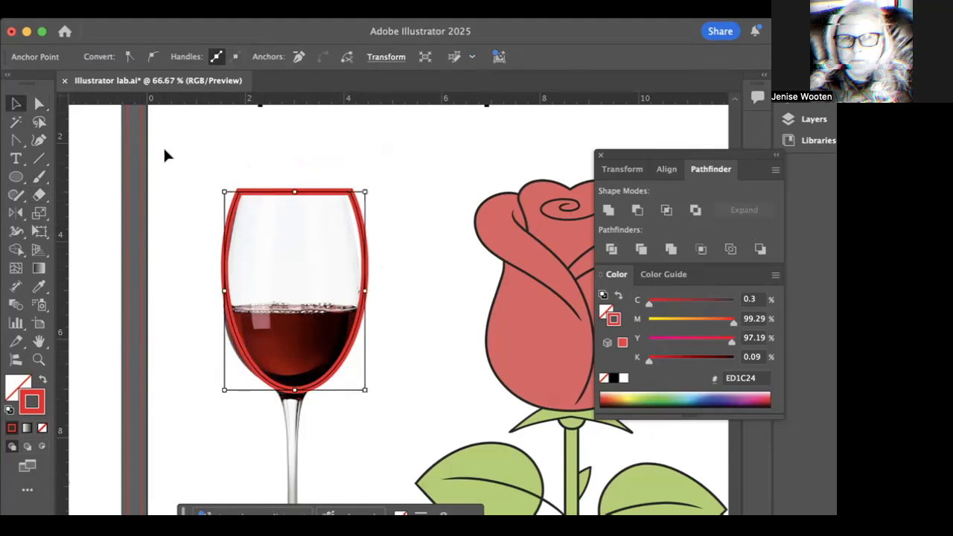
click(181, 332)
- Draw a vertical line from the bowl's bottom to the glass's foot as the stem and set its stroke to 18 pt
scroll(179, 333, down, 5)
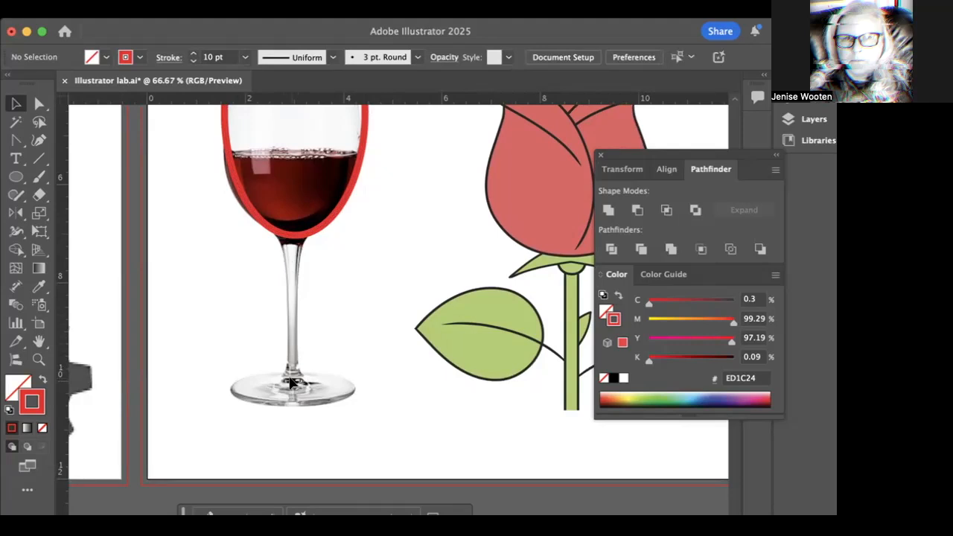
click(32, 161)
click(108, 158)
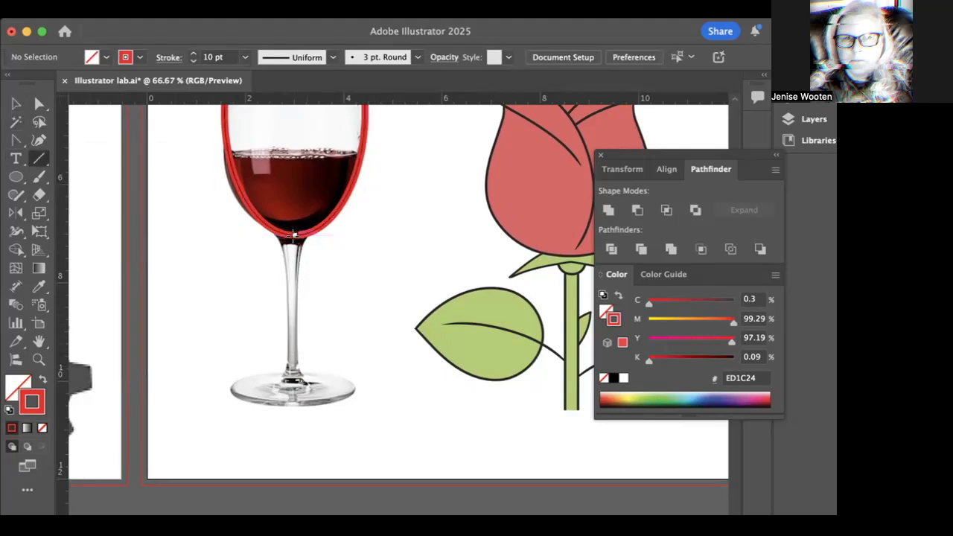
drag(294, 235, 311, 385)
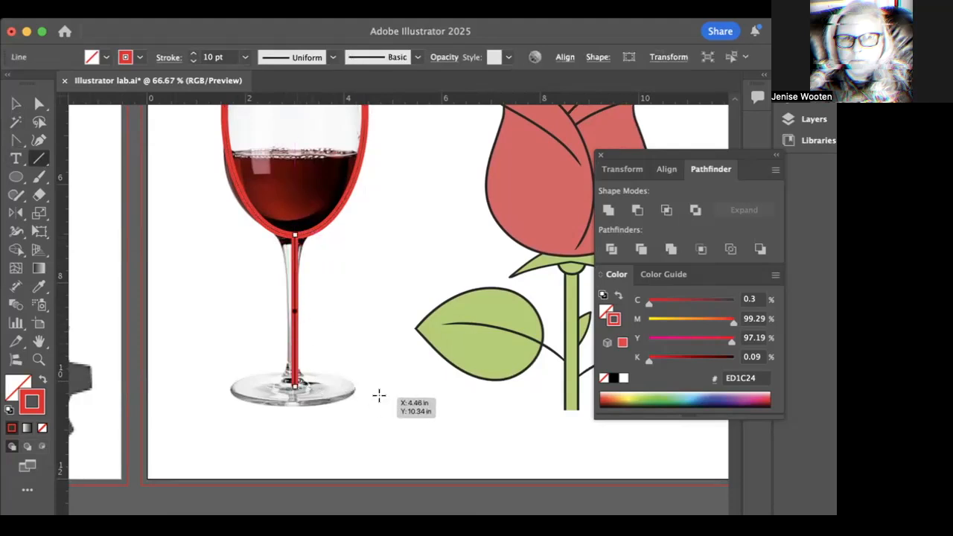
click(245, 58)
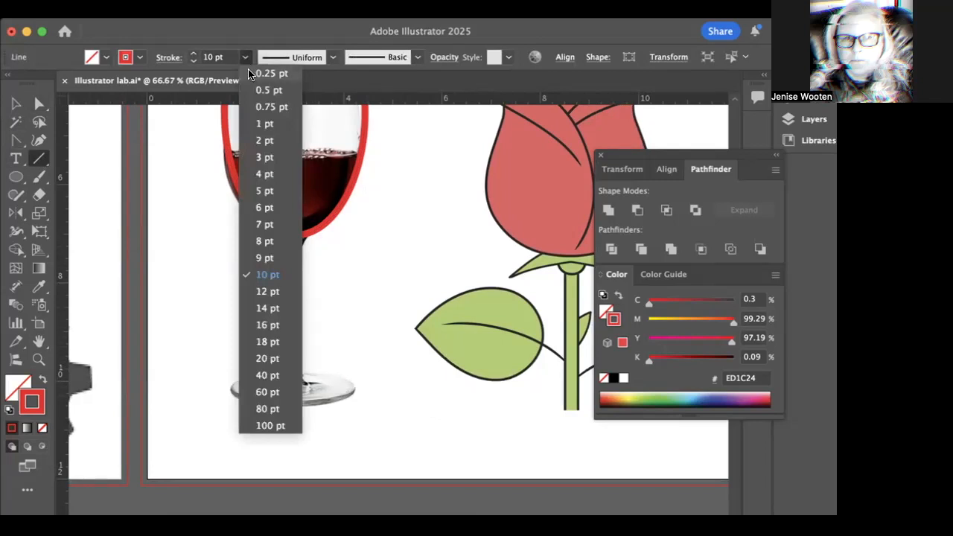
click(269, 342)
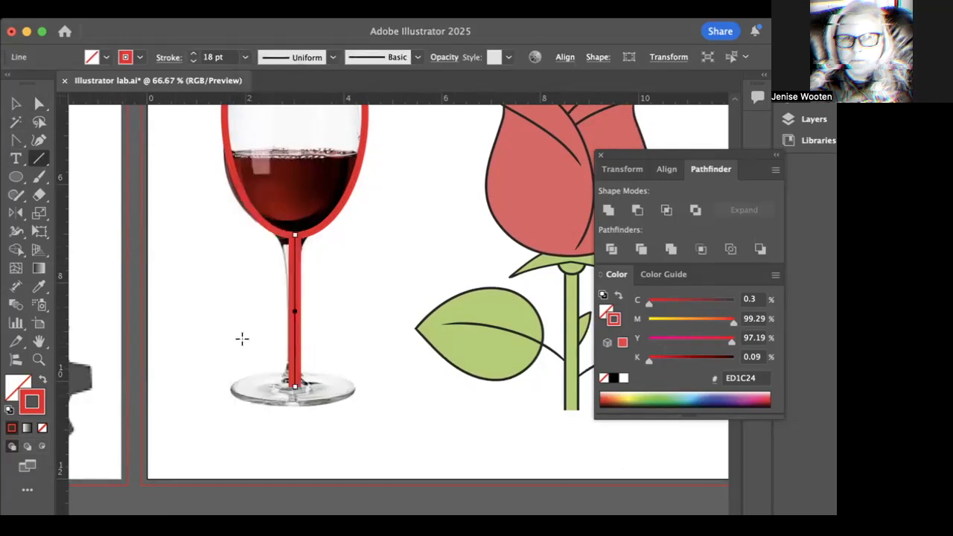
- Shape the stem line with the Width tool, flaring it at the bowl and the foot and narrowing it in the middle
click(18, 231)
drag(287, 240, 280, 239)
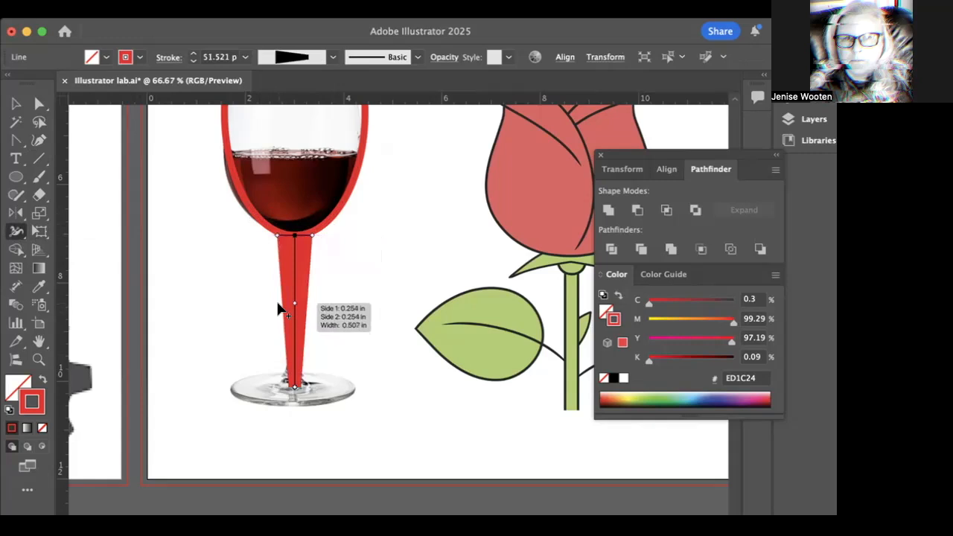
drag(282, 308, 290, 312)
drag(283, 387, 276, 389)
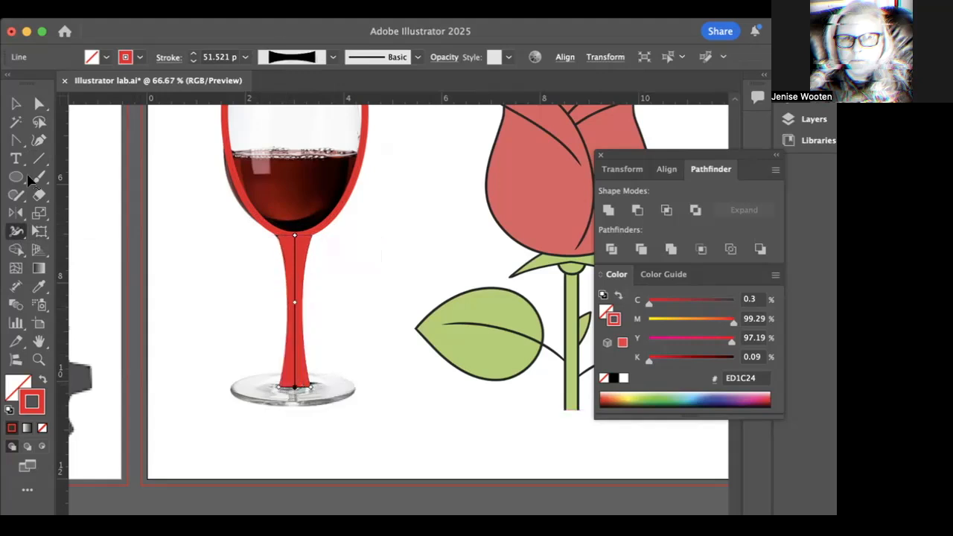
click(16, 103)
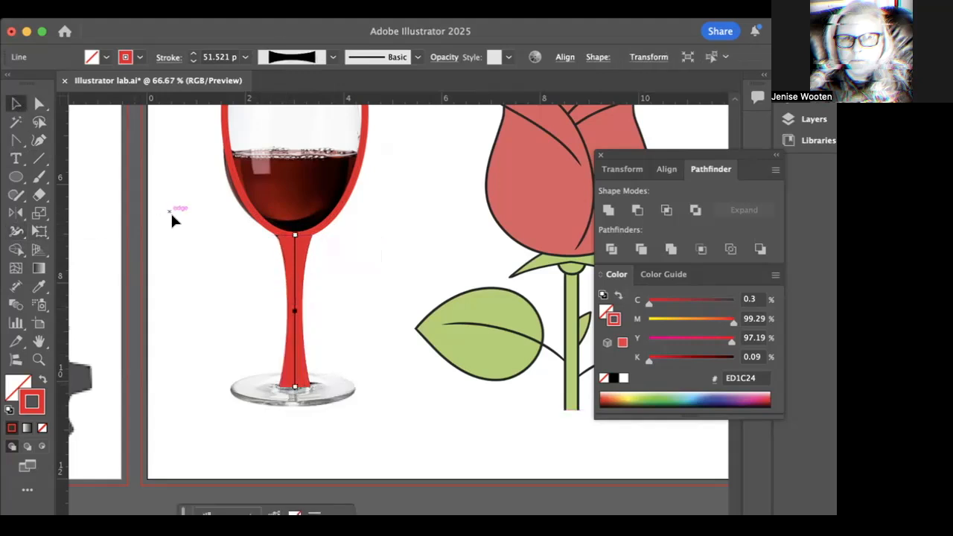
- Draw a flat ellipse over the wine glass's foot and give it a solid red fill with no stroke
click(230, 253)
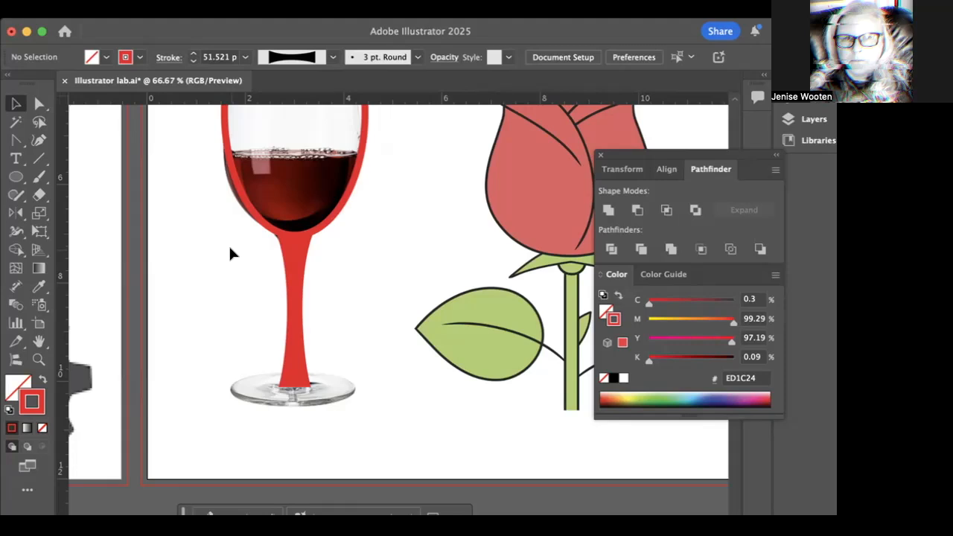
click(16, 176)
drag(227, 377, 333, 410)
drag(354, 405, 358, 403)
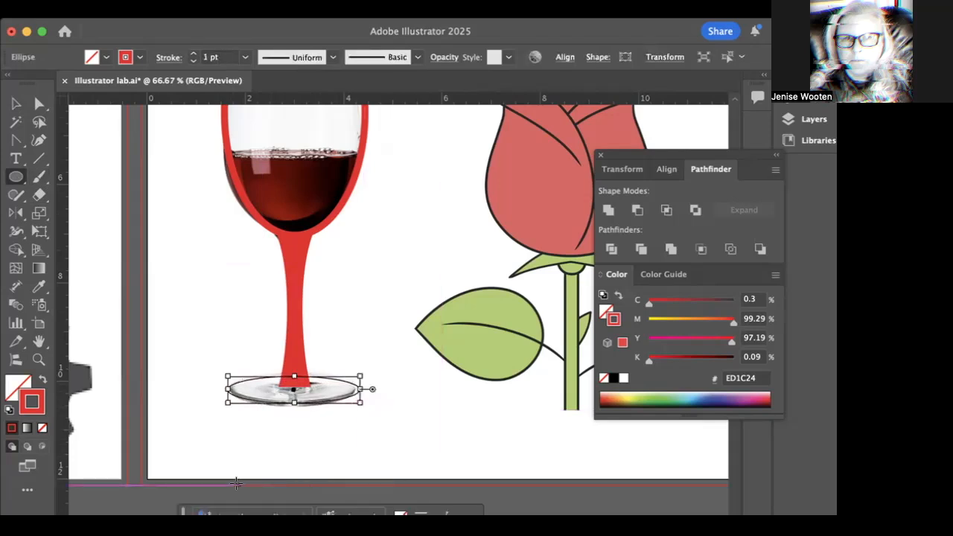
click(40, 382)
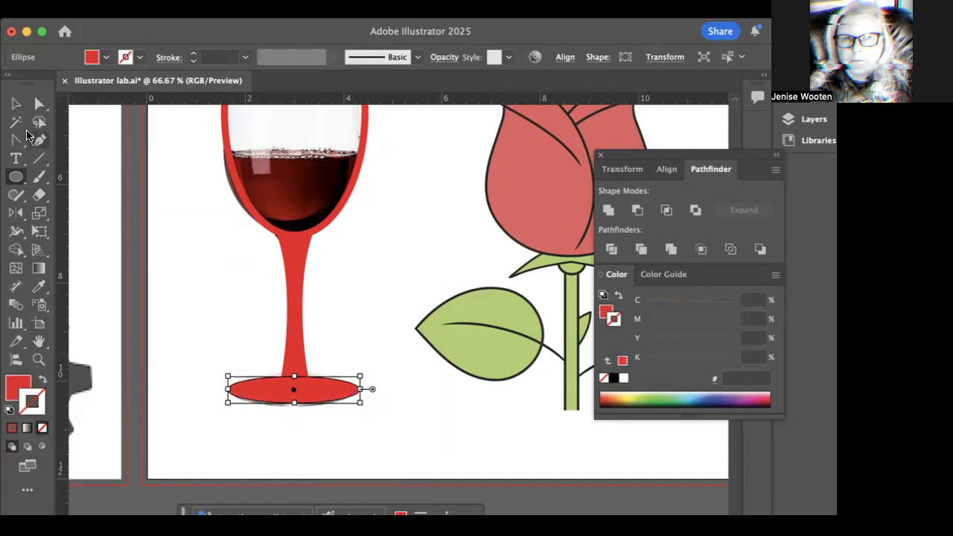
click(16, 104)
click(215, 358)
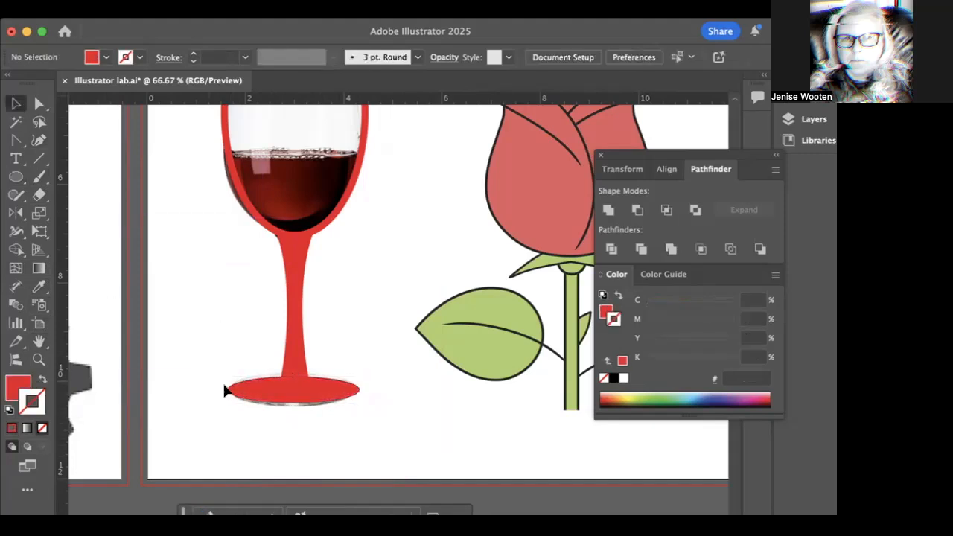
click(276, 395)
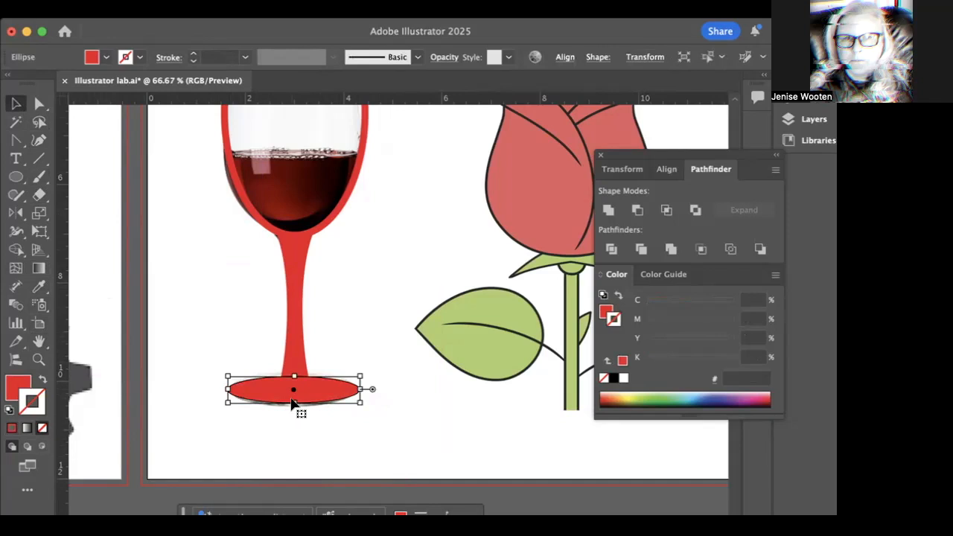
drag(292, 403, 291, 410)
click(379, 434)
- Draw a thin ellipse across the bowl at the wine's surface with no fill and a 12 pt red stroke
scroll(379, 434, up, 5)
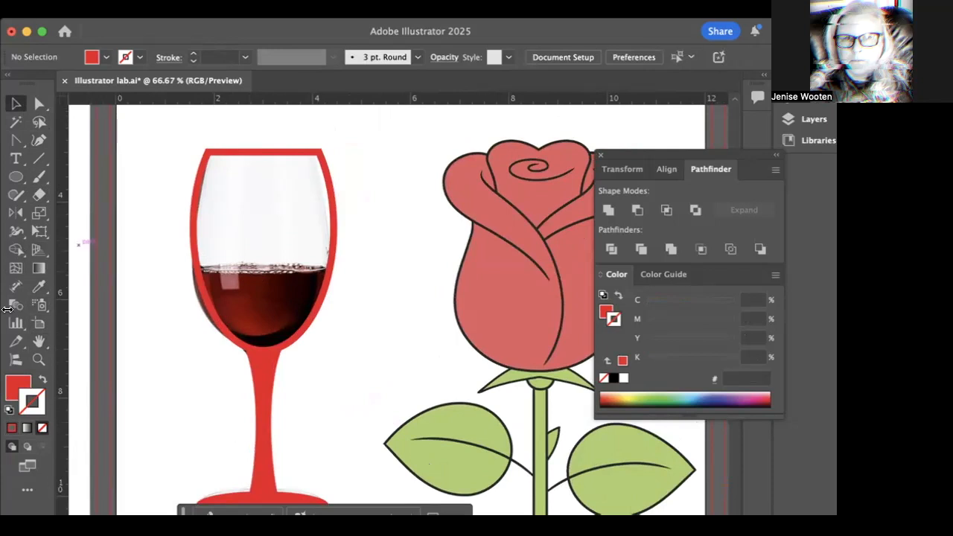
click(15, 177)
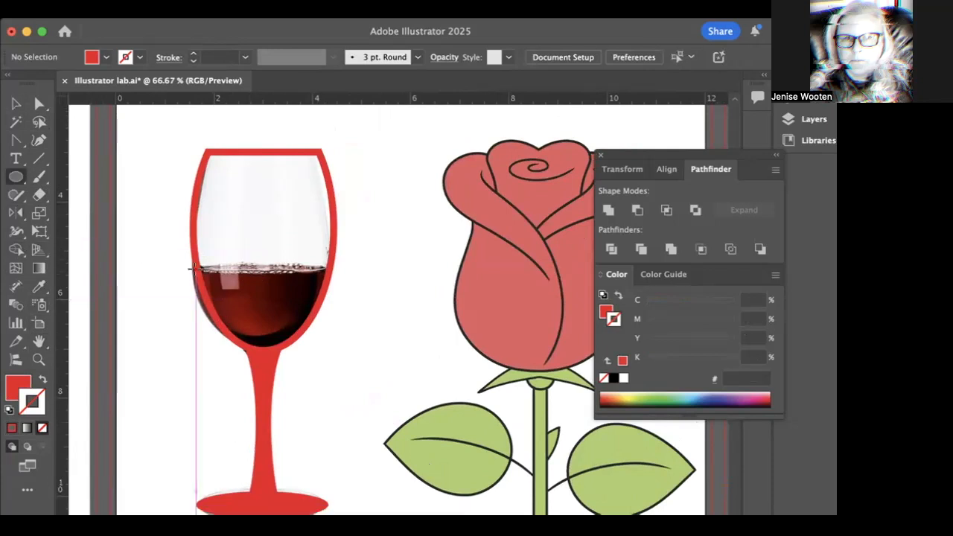
drag(196, 266, 334, 282)
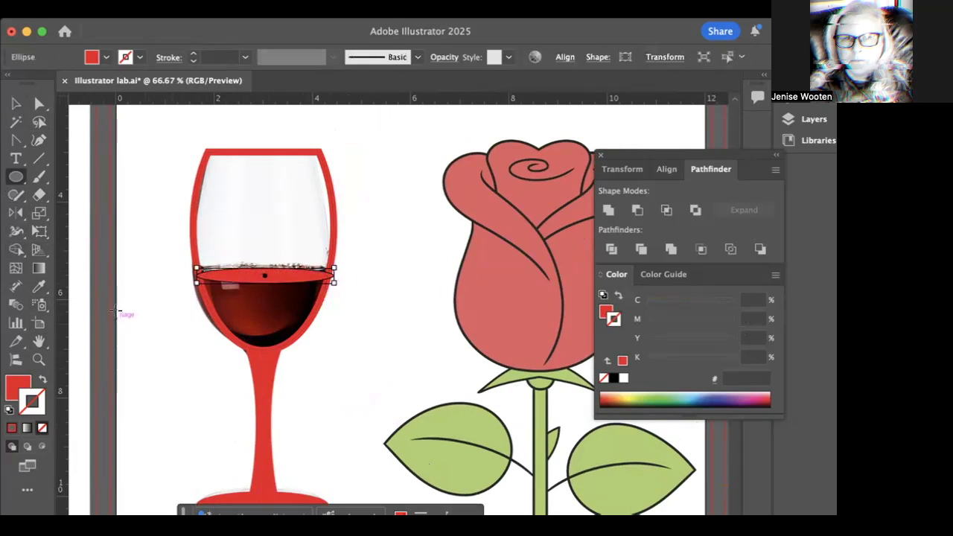
click(42, 379)
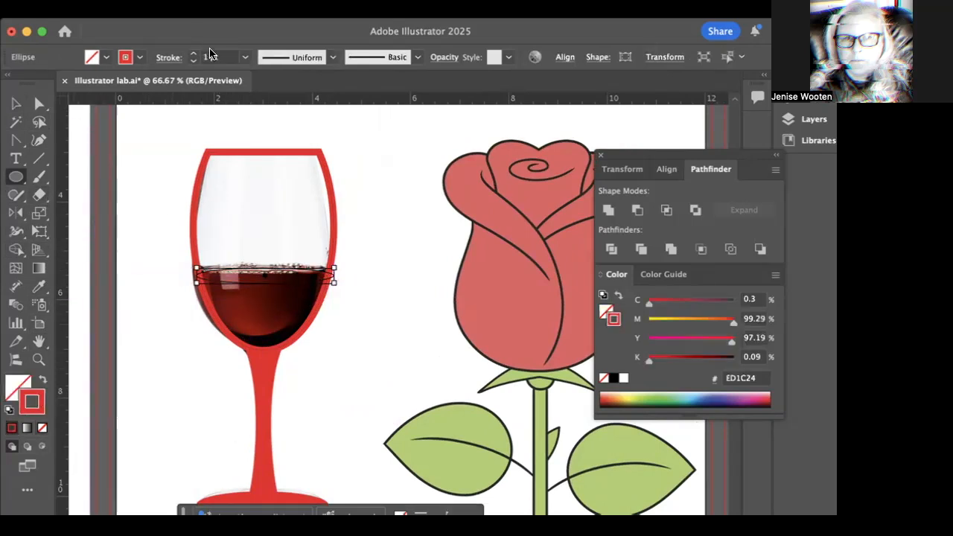
click(243, 58)
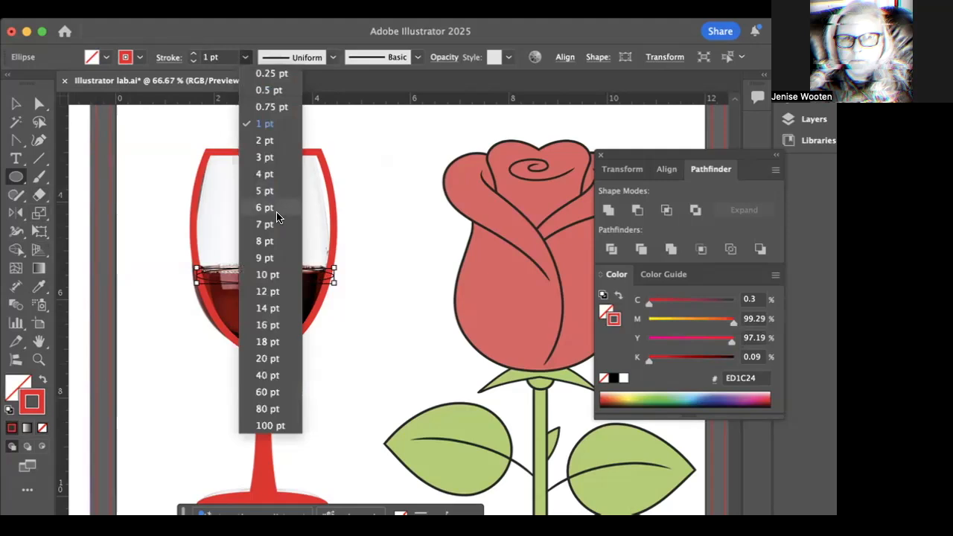
click(268, 291)
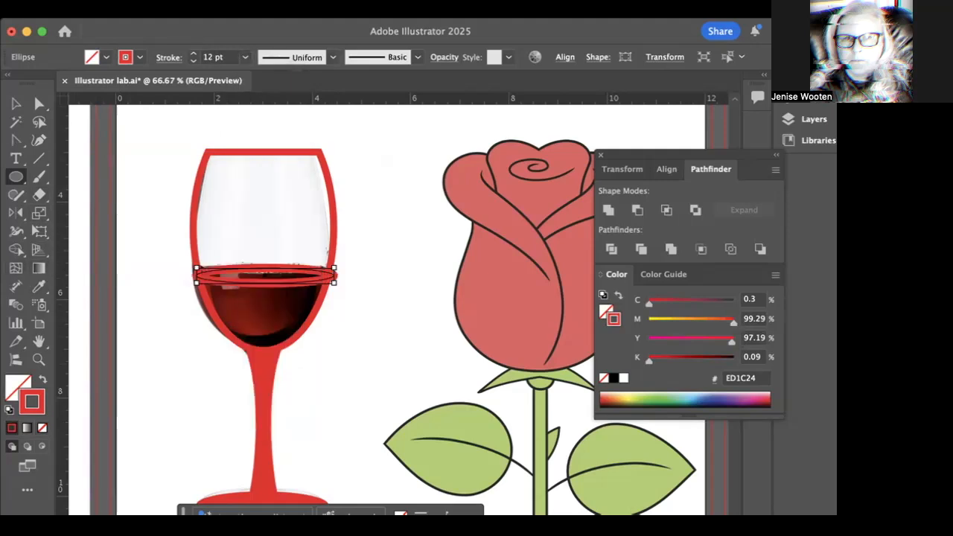
- Narrow the wine-surface ellipse so its ends sit within the bowl's outline
click(15, 104)
mouse_move(336, 287)
mouse_down()
mouse_move(356, 282)
mouse_move(340, 299)
mouse_up()
click(377, 322)
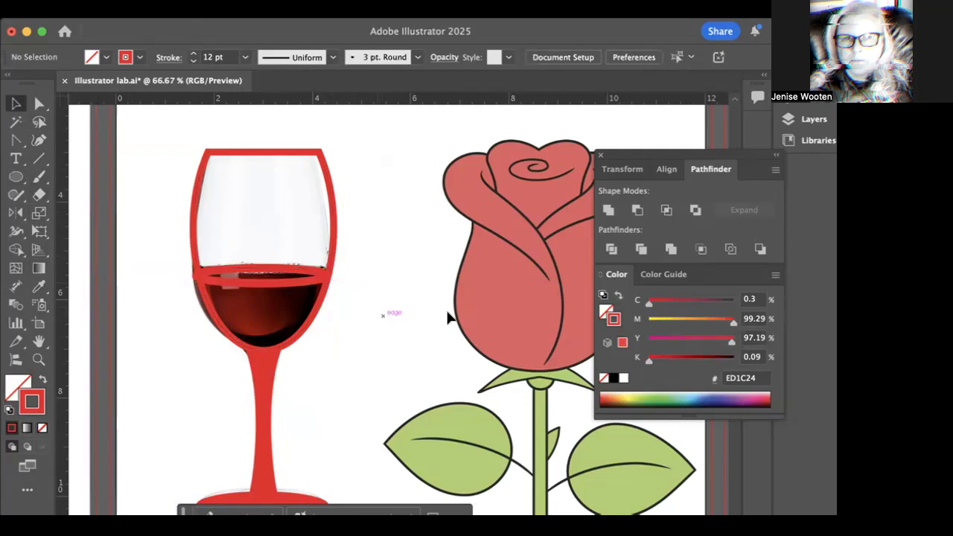
drag(201, 279, 204, 279)
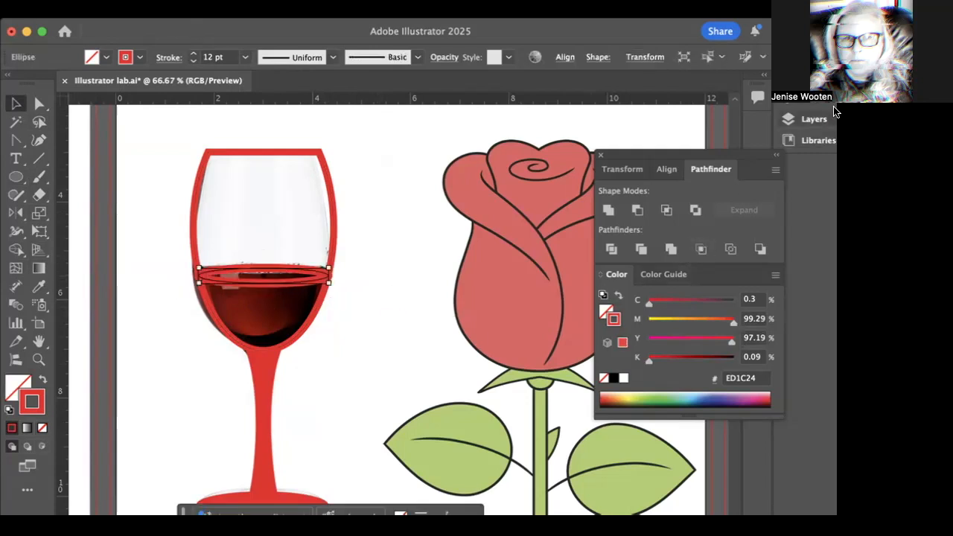
- Hide the Instructions layer and check the traced glass on its own
click(813, 119)
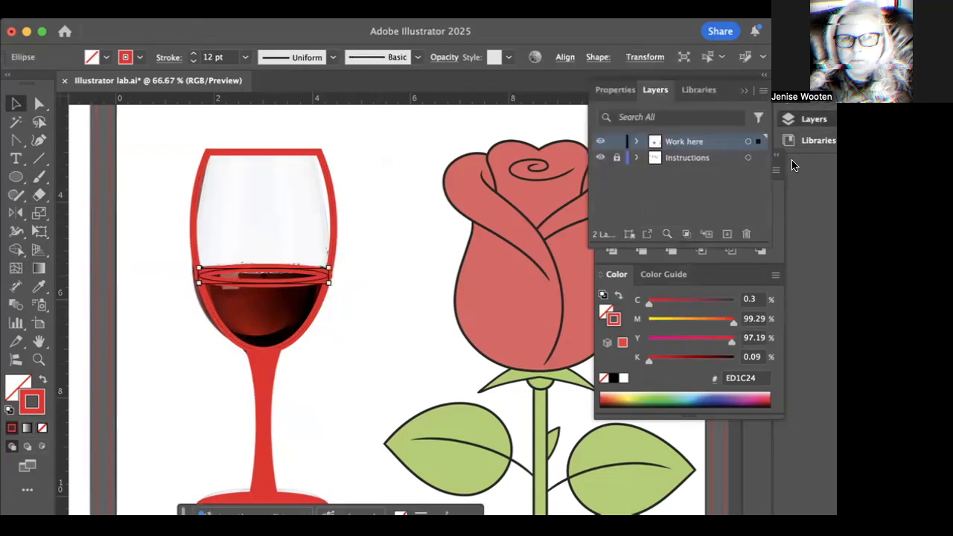
click(601, 158)
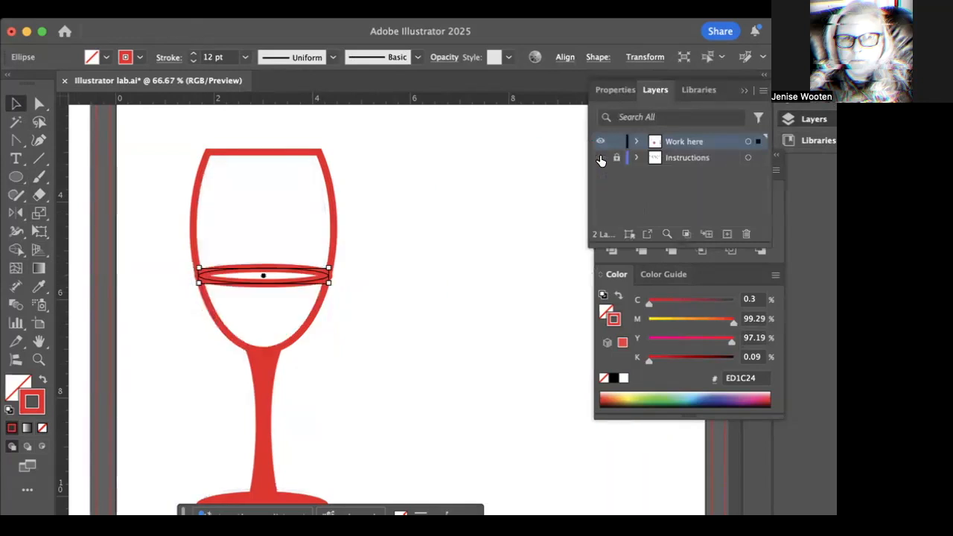
click(380, 277)
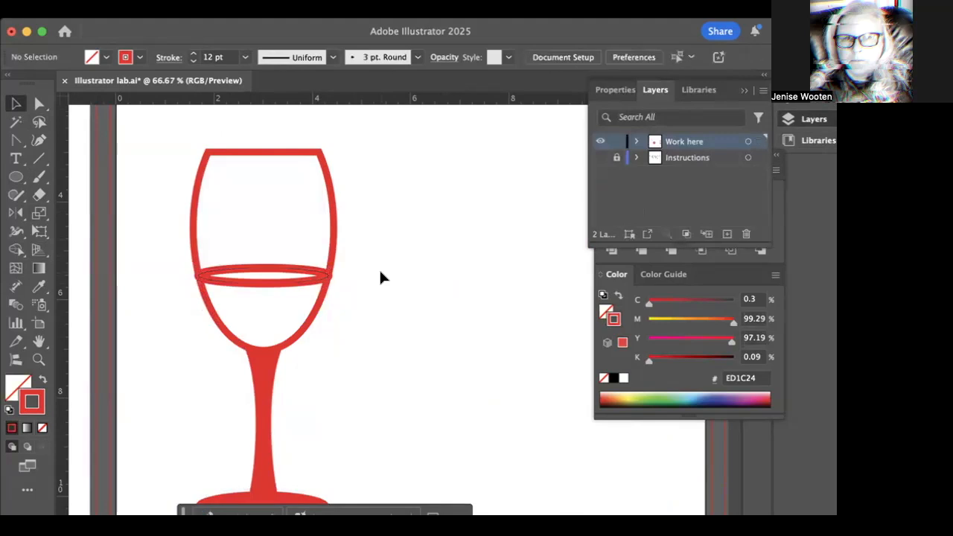
scroll(380, 277, down, 3)
scroll(379, 277, up, 3)
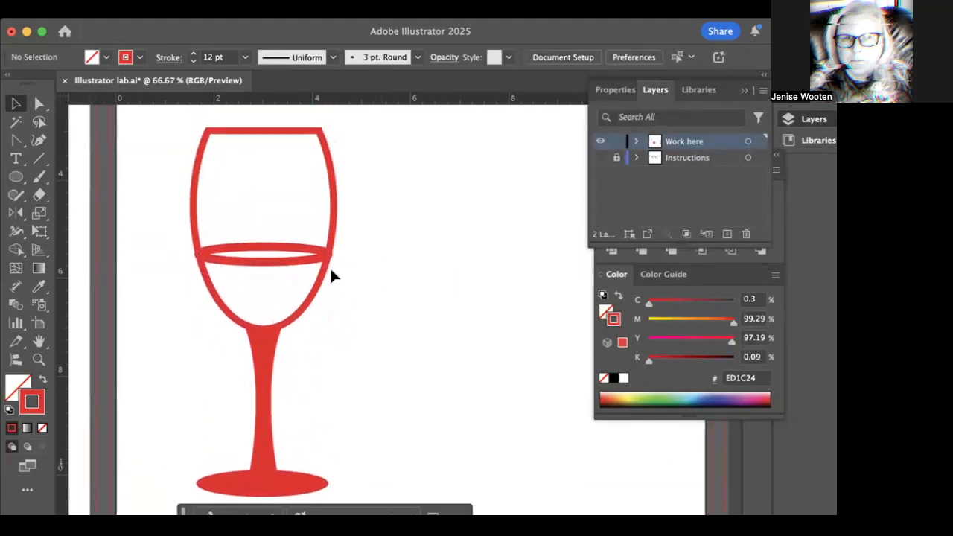
- Flatten the wine-surface ellipse into a thin red band and show the Instructions layer again
click(298, 264)
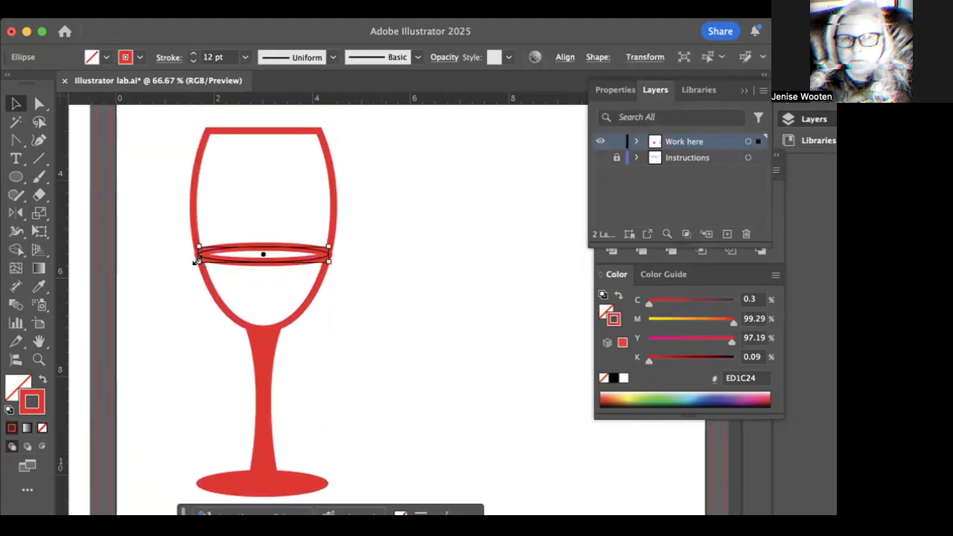
drag(198, 260, 201, 255)
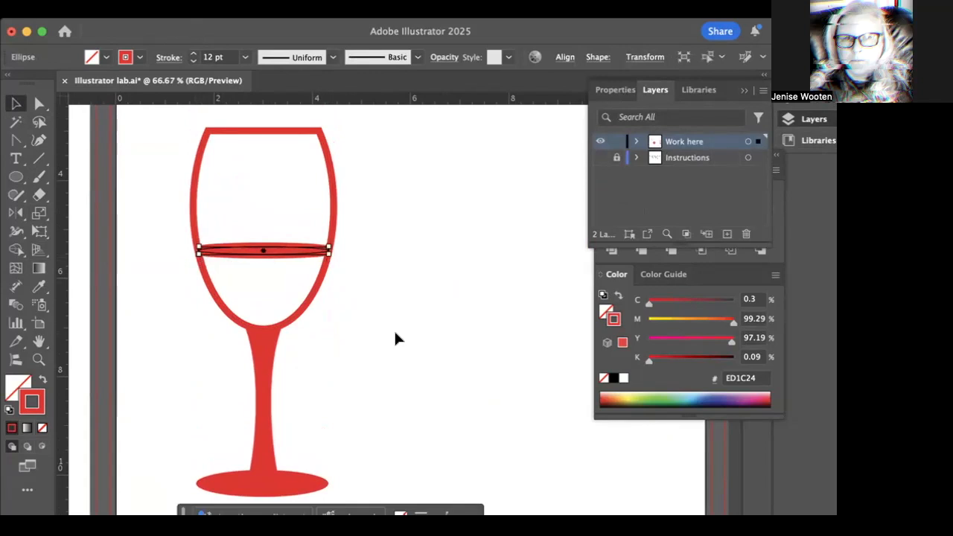
click(394, 328)
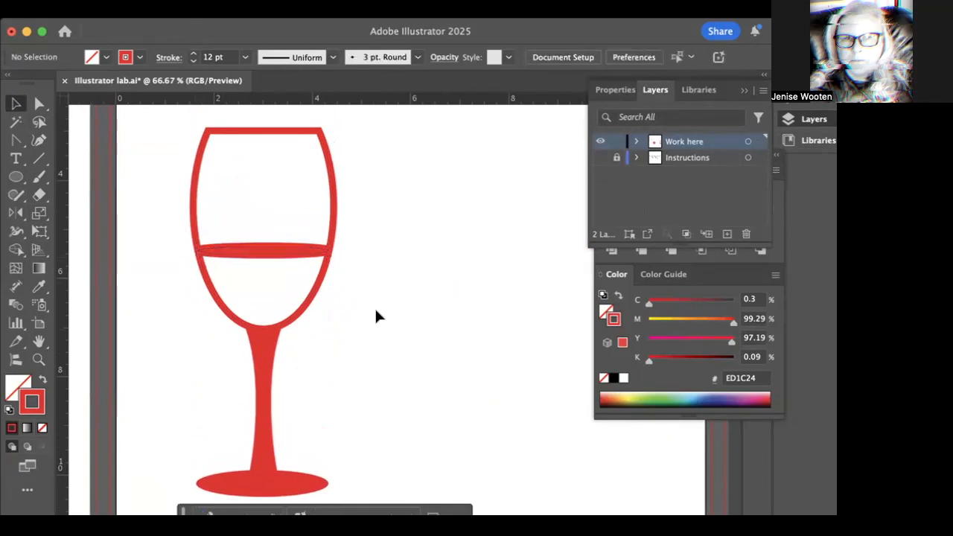
click(600, 158)
- Examine the labelled sphere diagram past the rose for its highlight, core shadow, form shadow, reflected light and cast shadow
scroll(455, 234, right, 5)
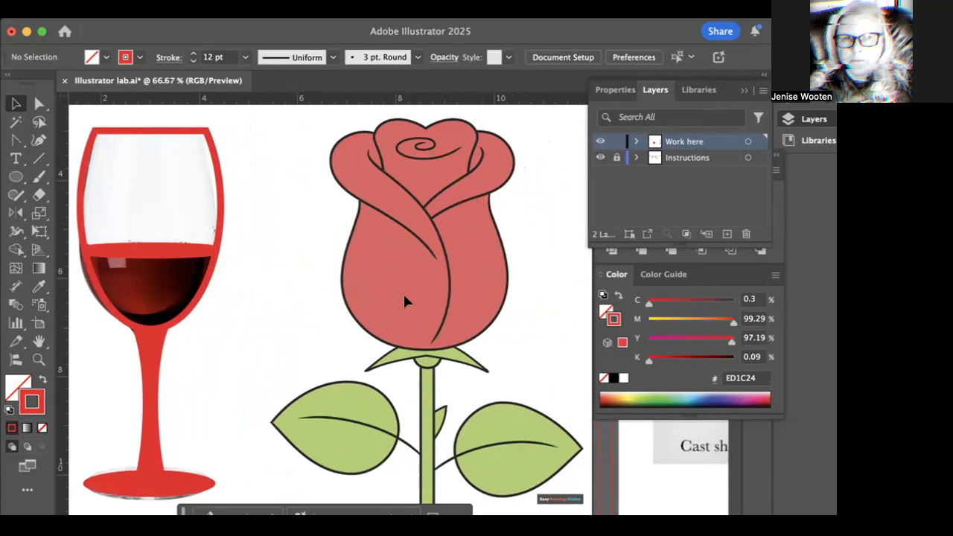
scroll(372, 350, right, 5)
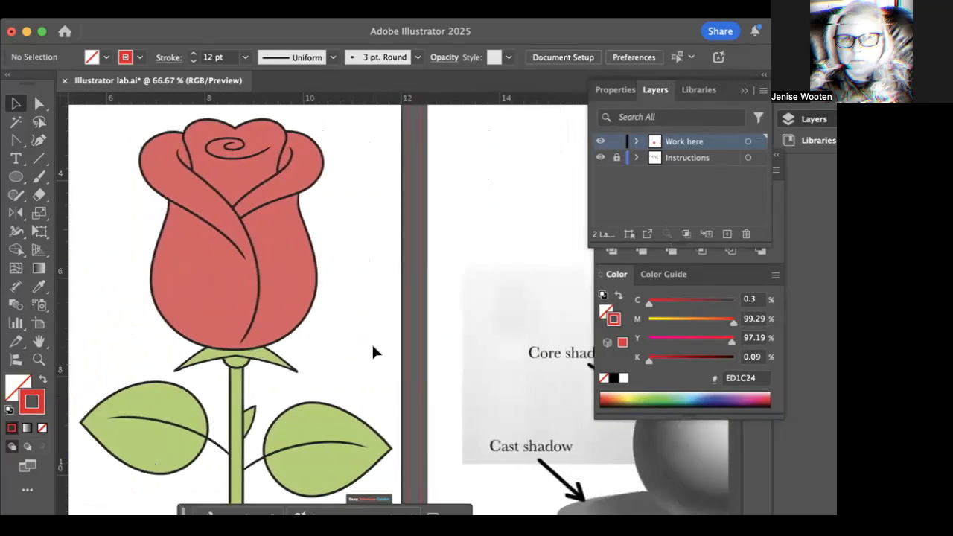
scroll(373, 347, right, 10)
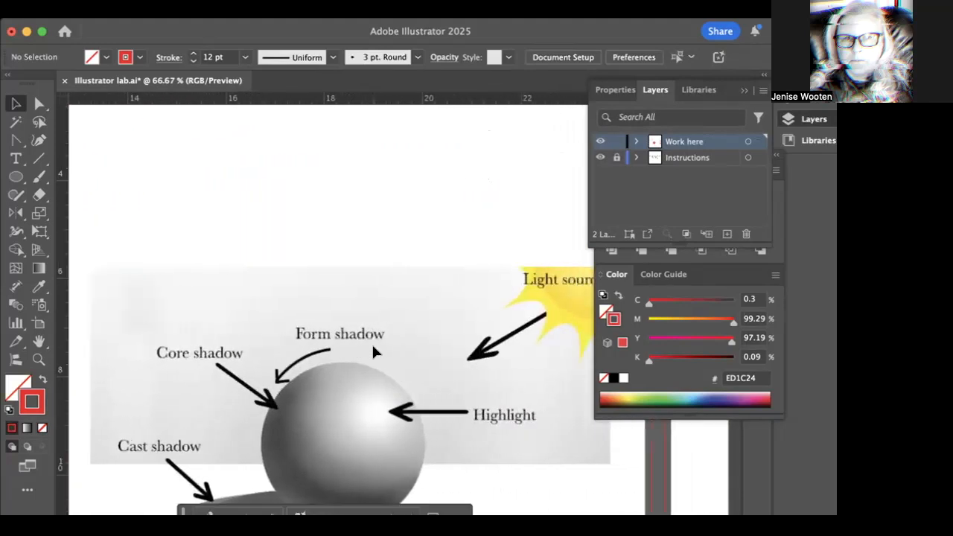
scroll(372, 342, right, 2)
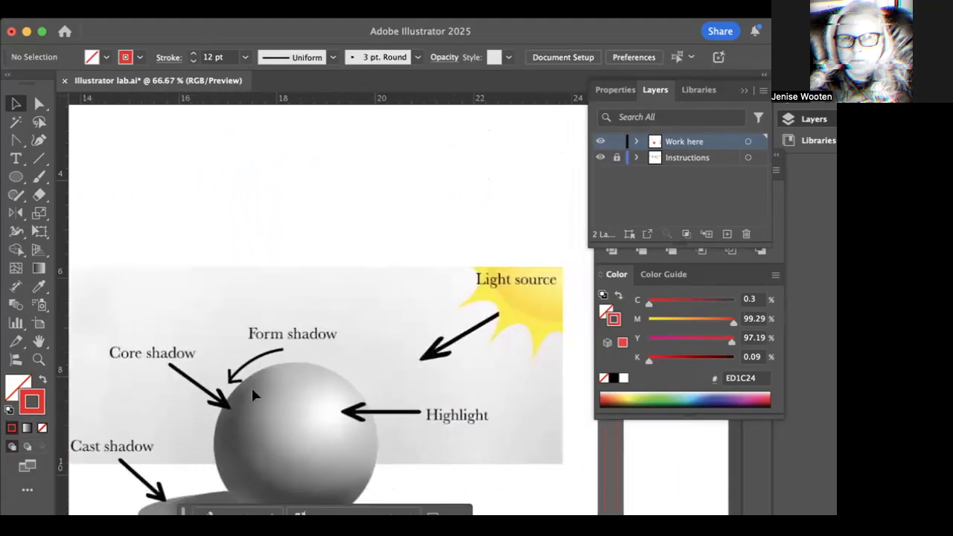
scroll(407, 388, down, 3)
scroll(408, 388, left, 3)
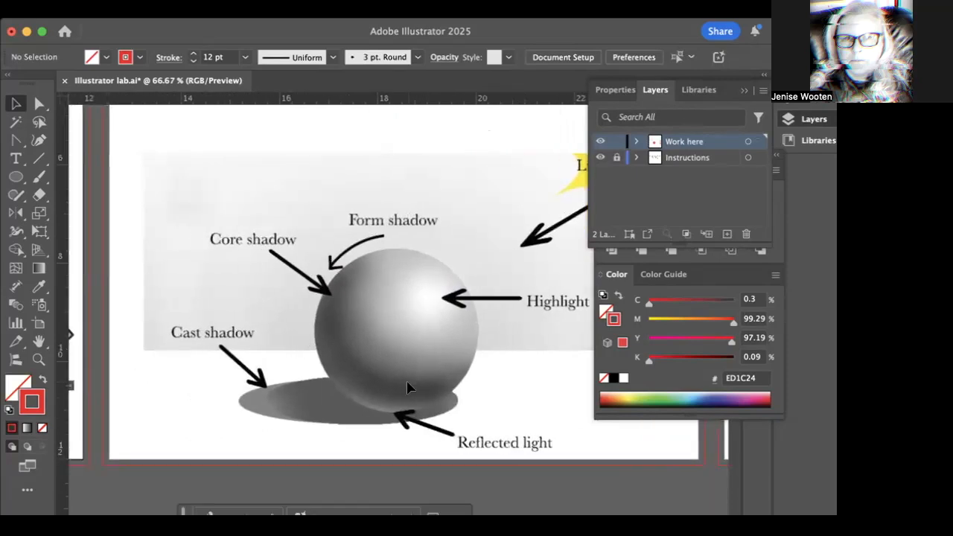
scroll(407, 388, right, 1)
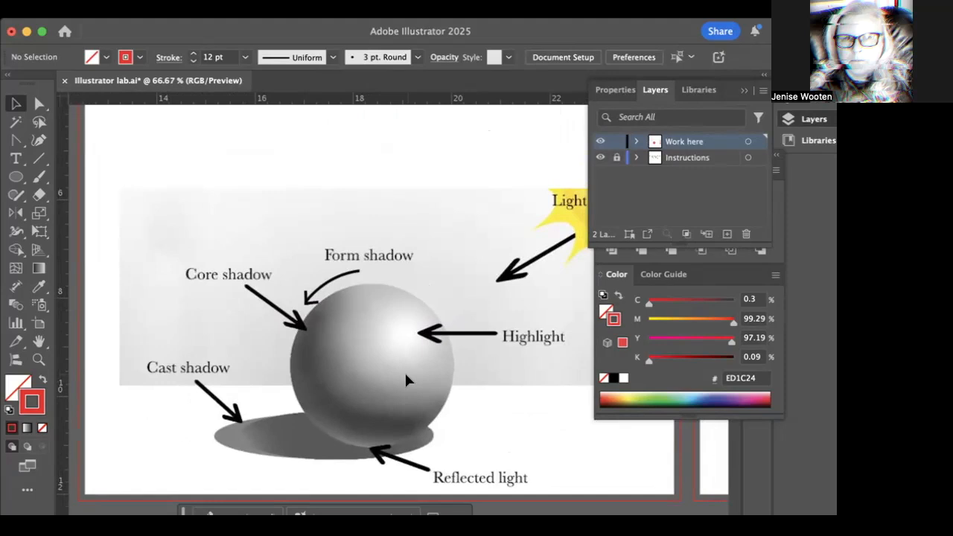
scroll(399, 381, up, 5)
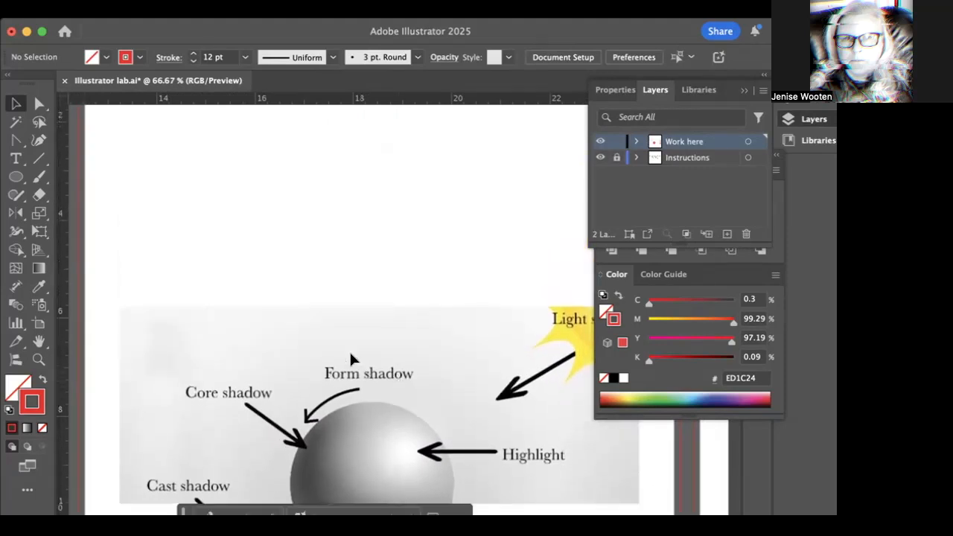
- Draw a circle above the shaded sphere diagram and enlarge it to about 3.5 in across
click(16, 177)
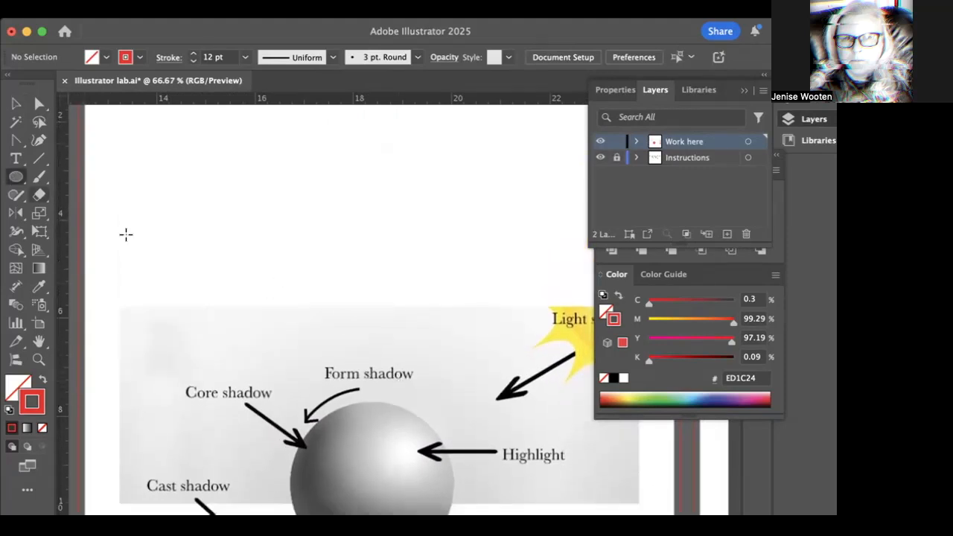
scroll(293, 361, down, 1)
scroll(292, 361, down, 4)
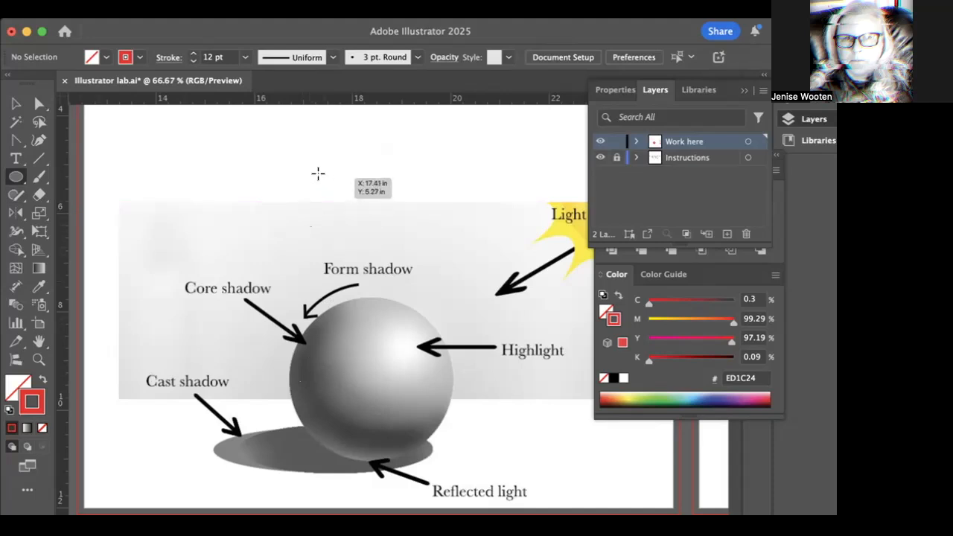
drag(313, 132, 369, 182)
key(v)
drag(313, 133, 365, 183)
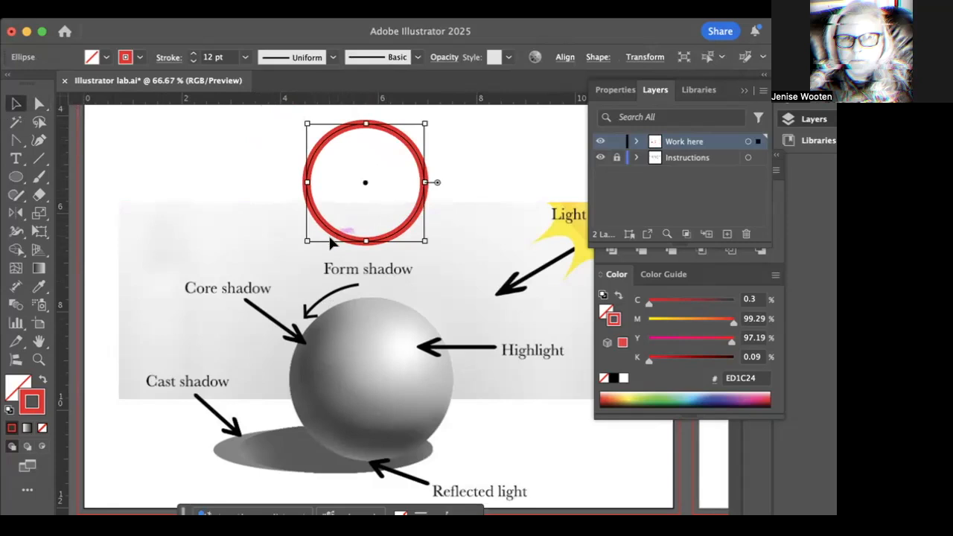
scroll(366, 242, up, 3)
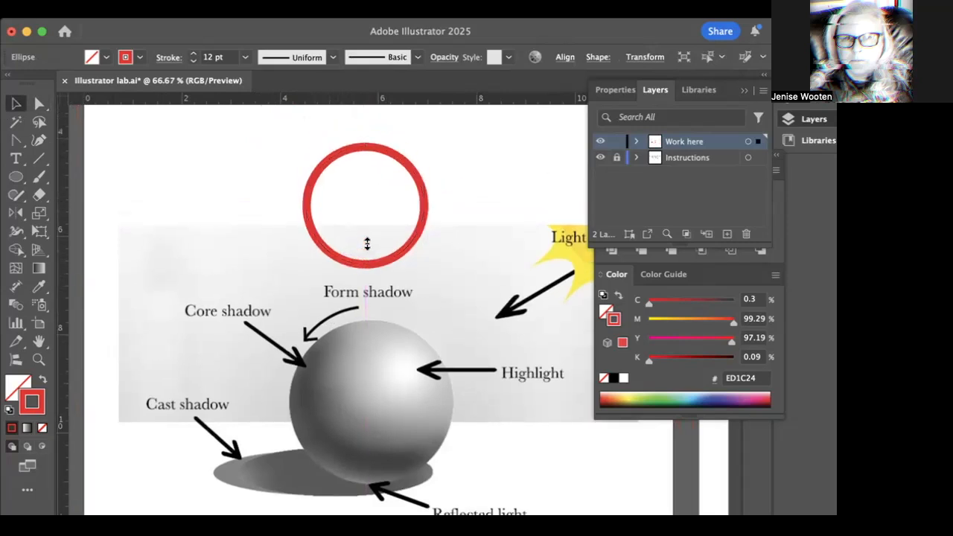
drag(366, 188, 368, 154)
drag(367, 246, 365, 210)
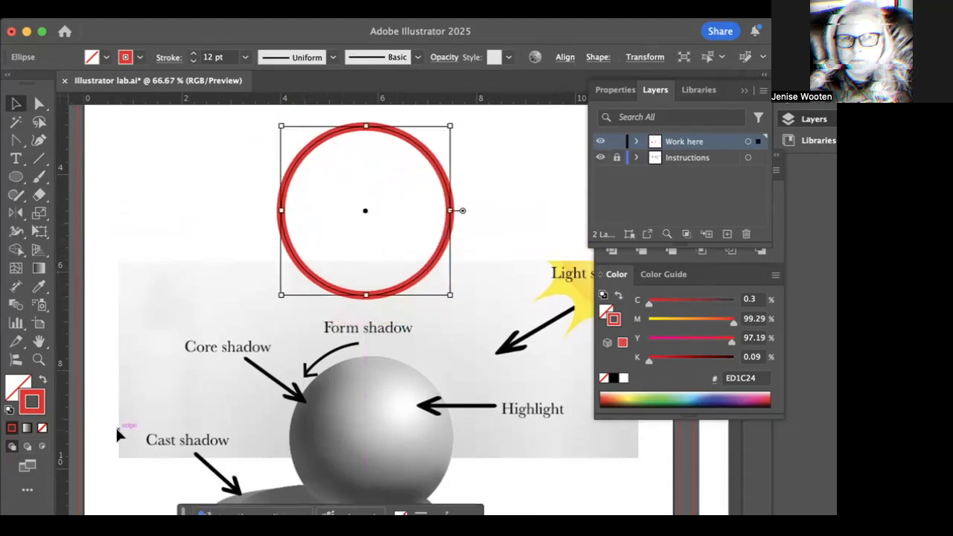
- Swap the circle's stroke for a solid red fill and ready the Ellipse tool for another shape
click(41, 381)
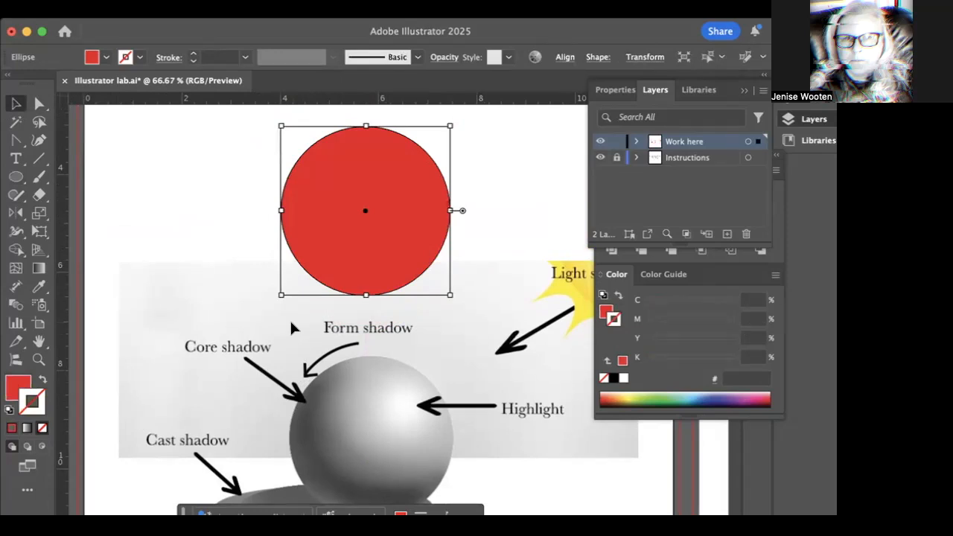
click(219, 204)
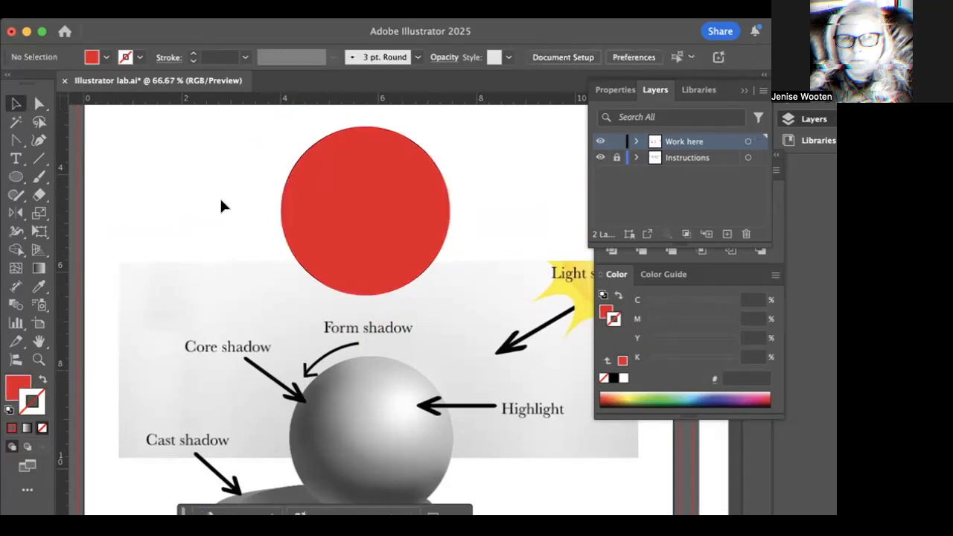
click(17, 181)
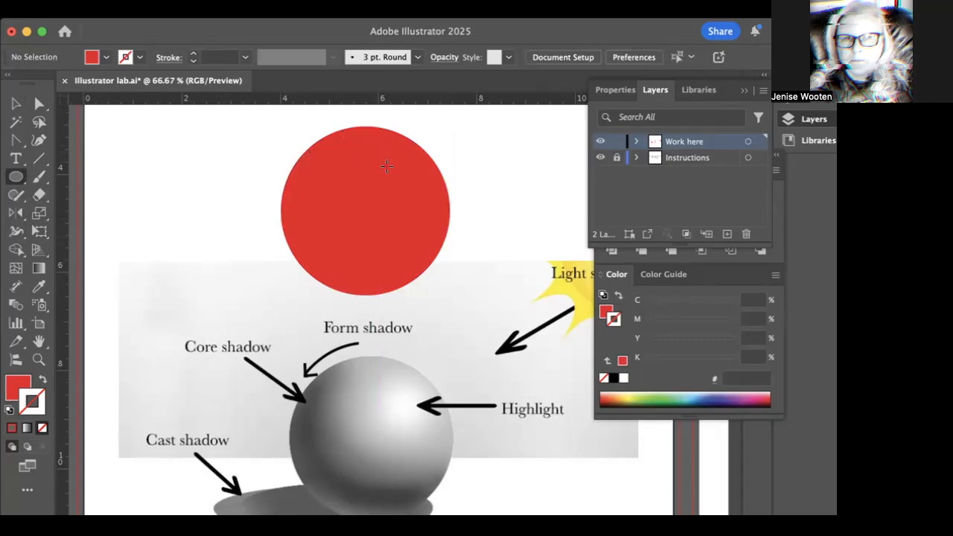
- Draw a circle about 0.47 in across in the upper right of the red circle, fill it yellow and deselect it
scroll(386, 166, right, 1)
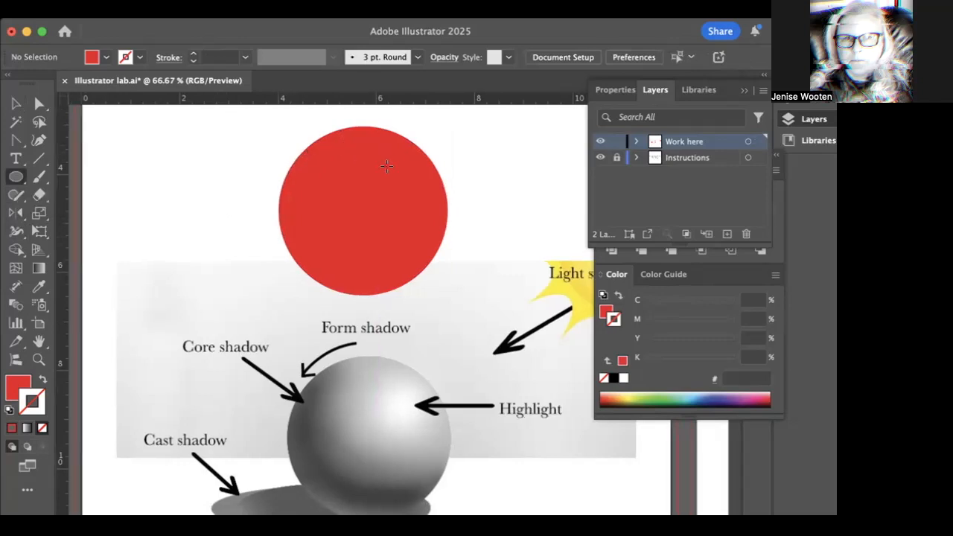
drag(386, 166, 405, 187)
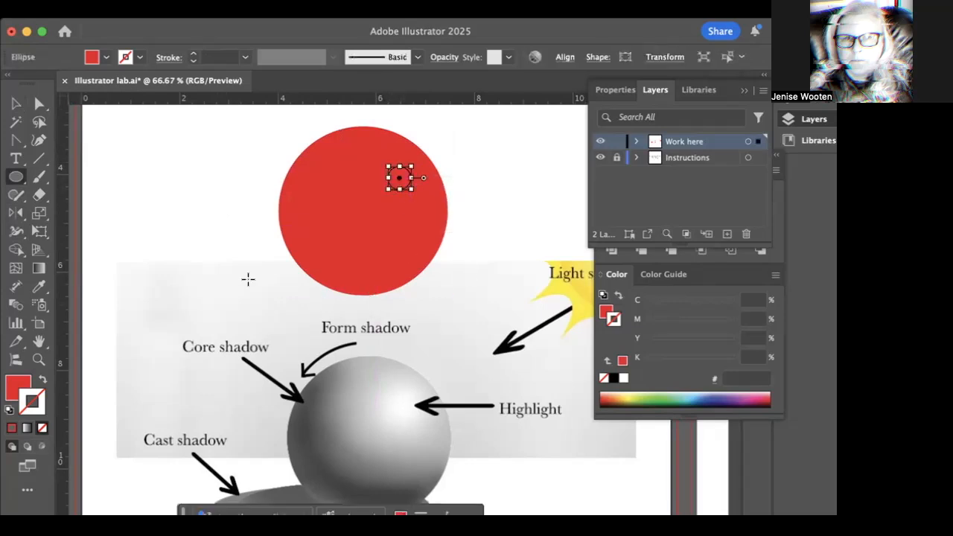
click(107, 57)
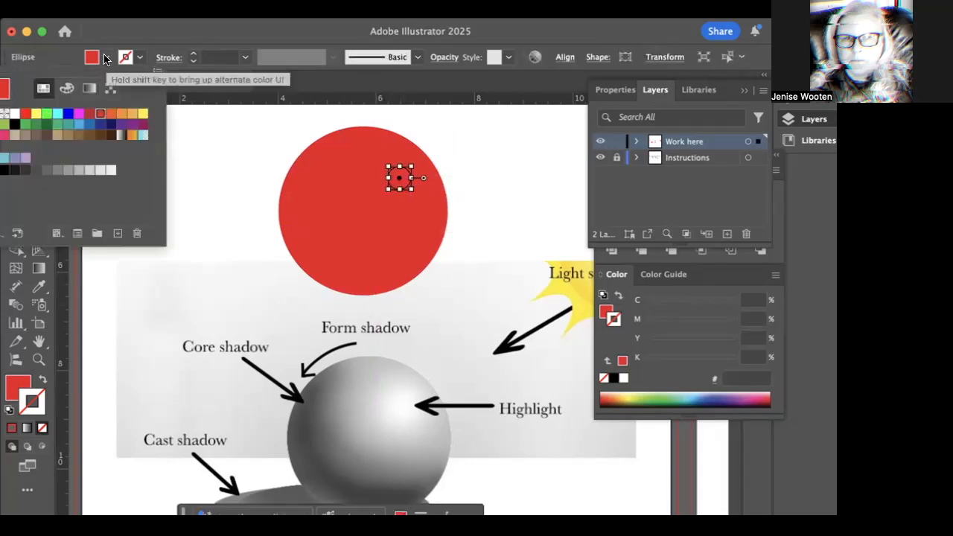
click(36, 113)
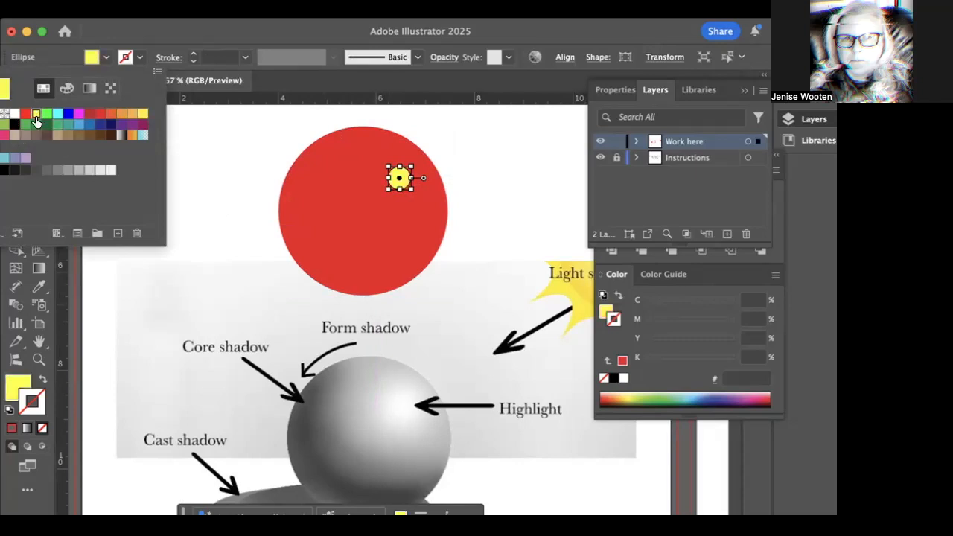
click(206, 153)
click(215, 168)
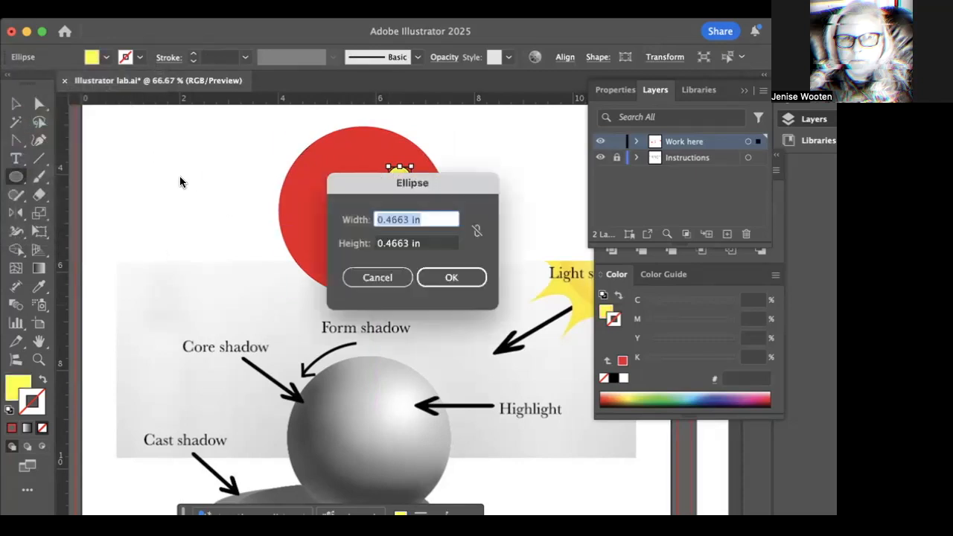
click(376, 278)
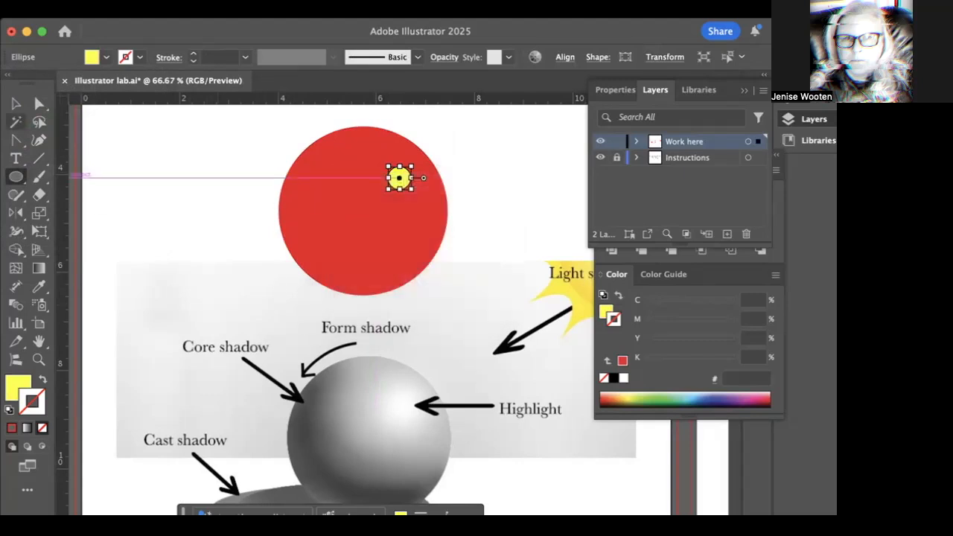
click(16, 104)
click(170, 160)
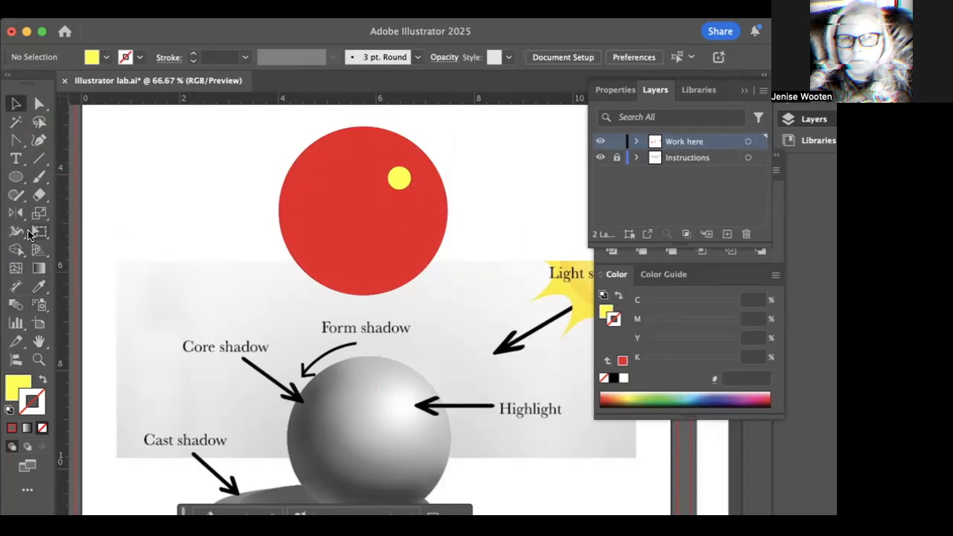
- Blend the small yellow circle into the large red circle to shade it as a sphere with a highlight
click(15, 307)
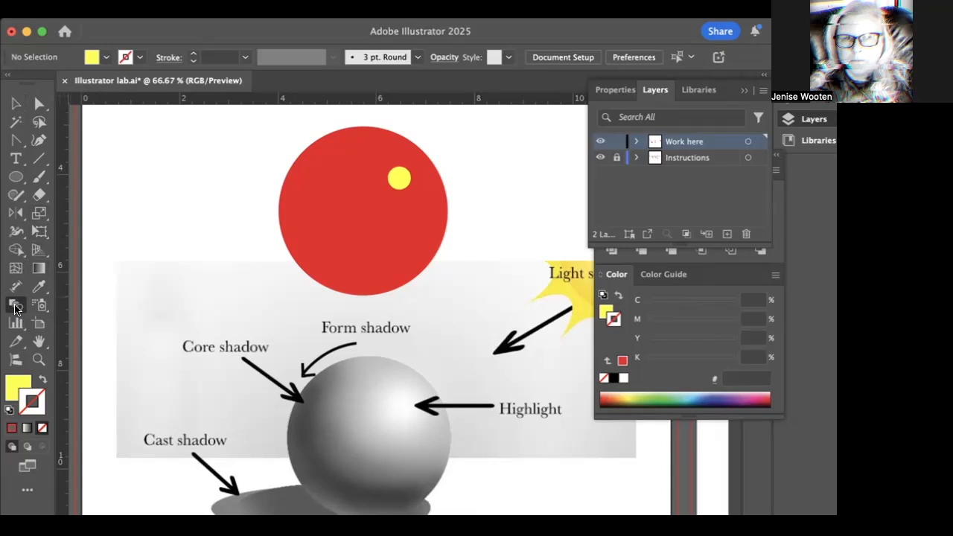
click(15, 306)
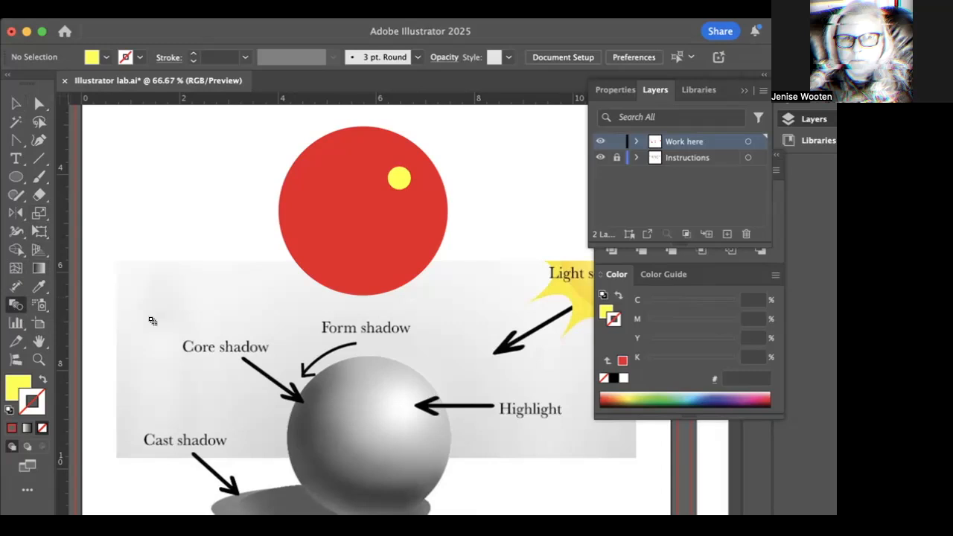
click(398, 179)
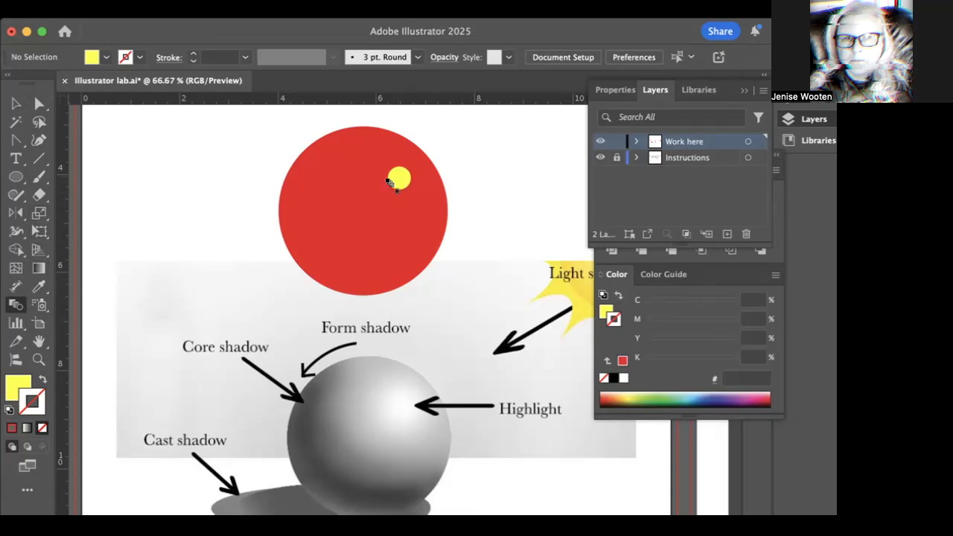
click(355, 202)
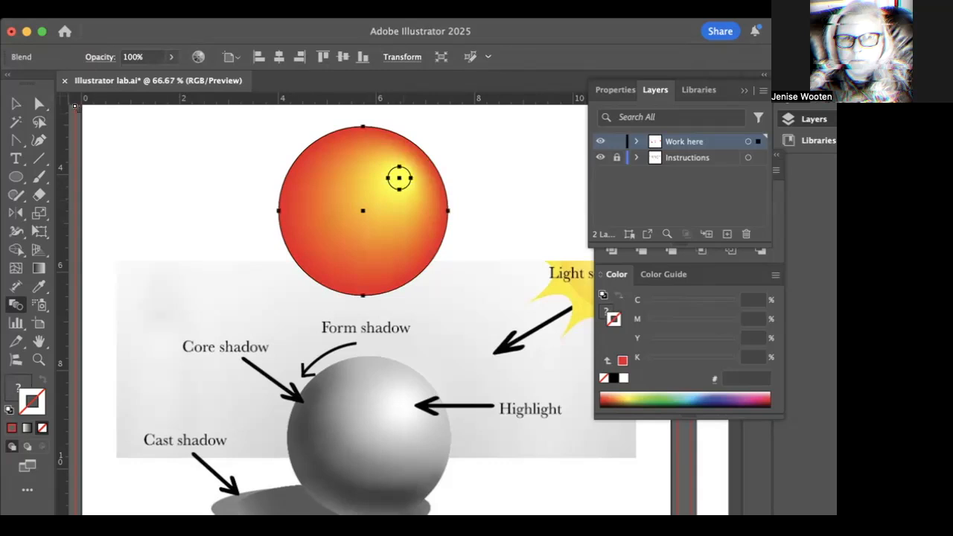
click(16, 103)
click(127, 140)
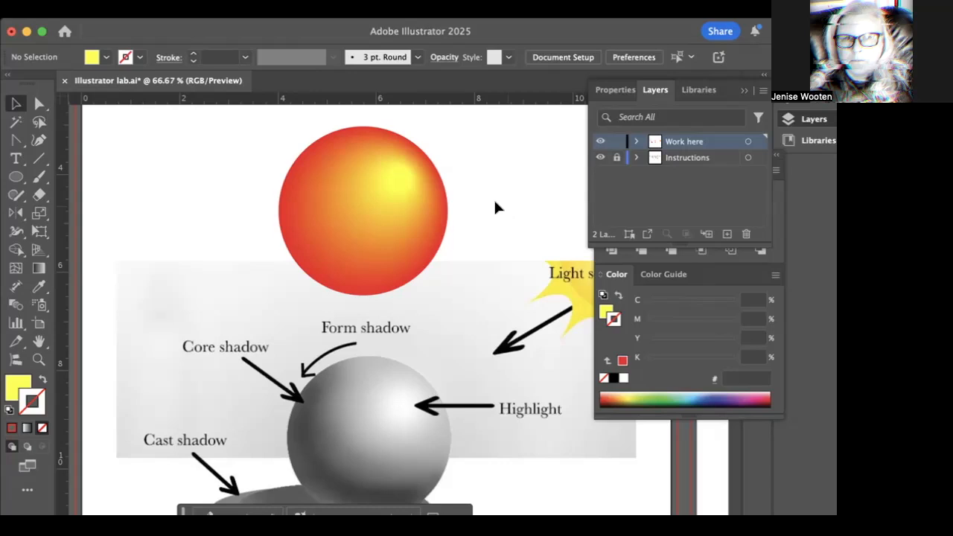
- Draw a flat ellipse about 3.5 in wide under the blended sphere, extending past its left side, and bring the sphere in front of it
scroll(442, 213, down, 4)
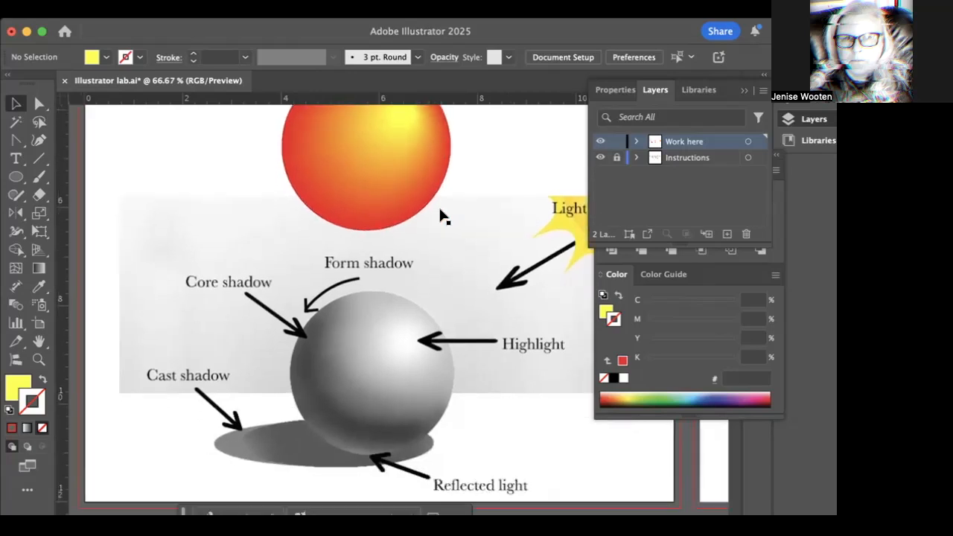
click(16, 176)
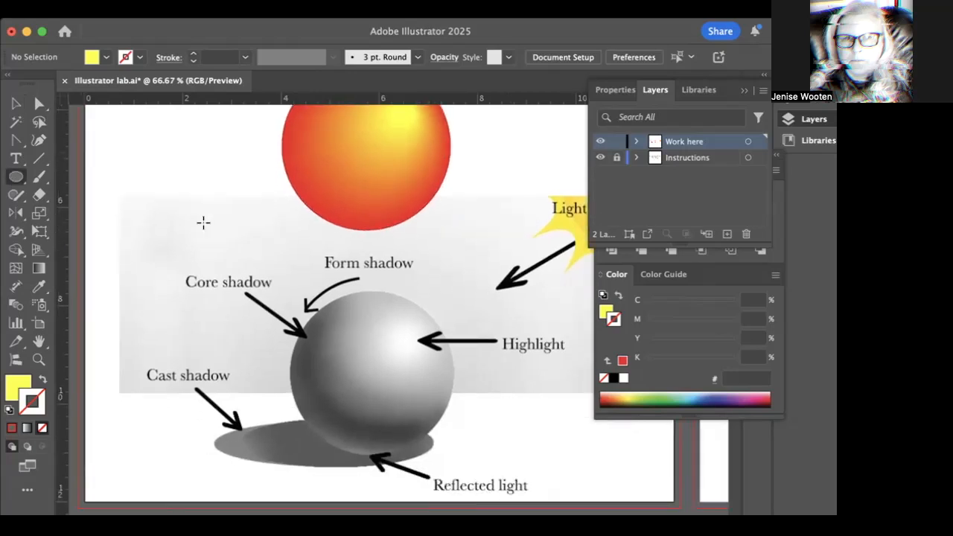
drag(214, 220, 389, 238)
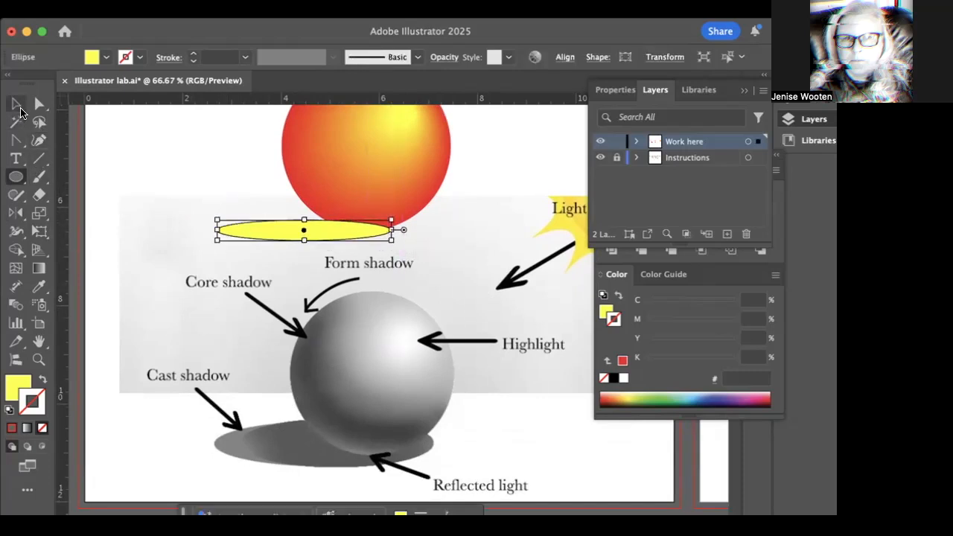
click(15, 103)
click(396, 165)
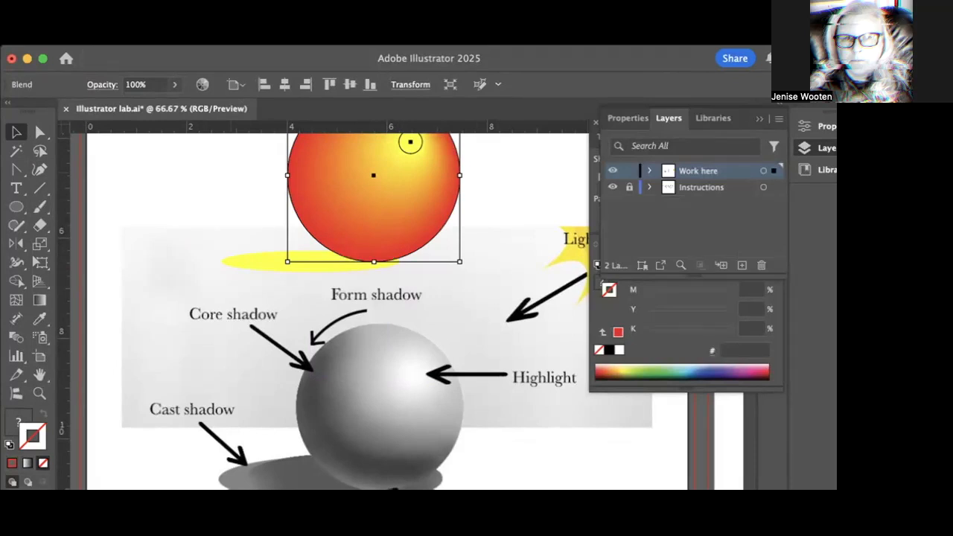
- Change the flat ellipse's fill to a medium gray for the cast shadow
click(251, 268)
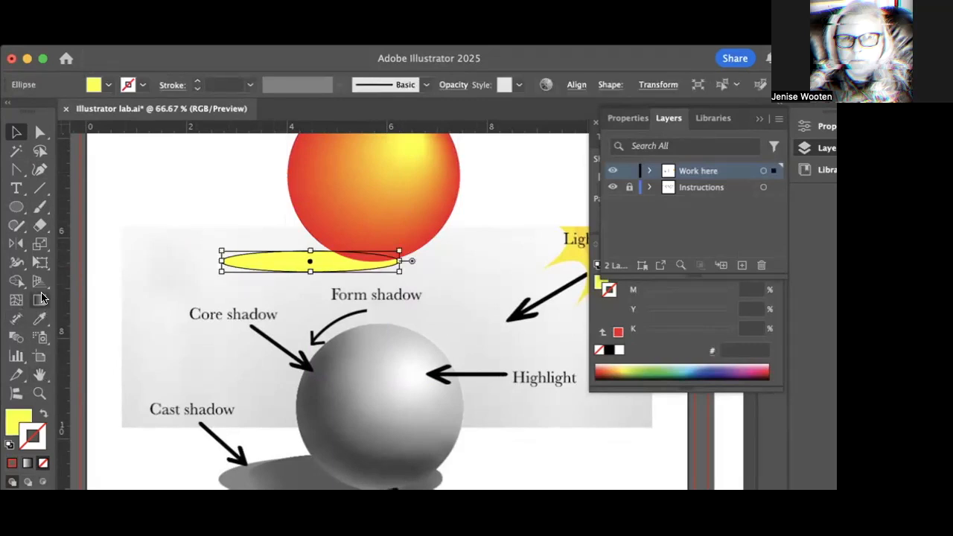
click(108, 85)
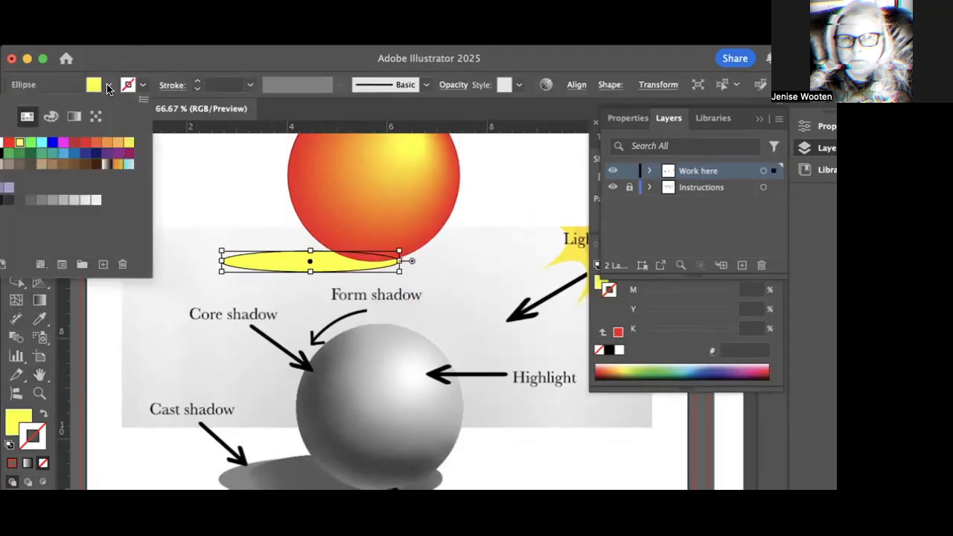
click(54, 206)
key(Escape)
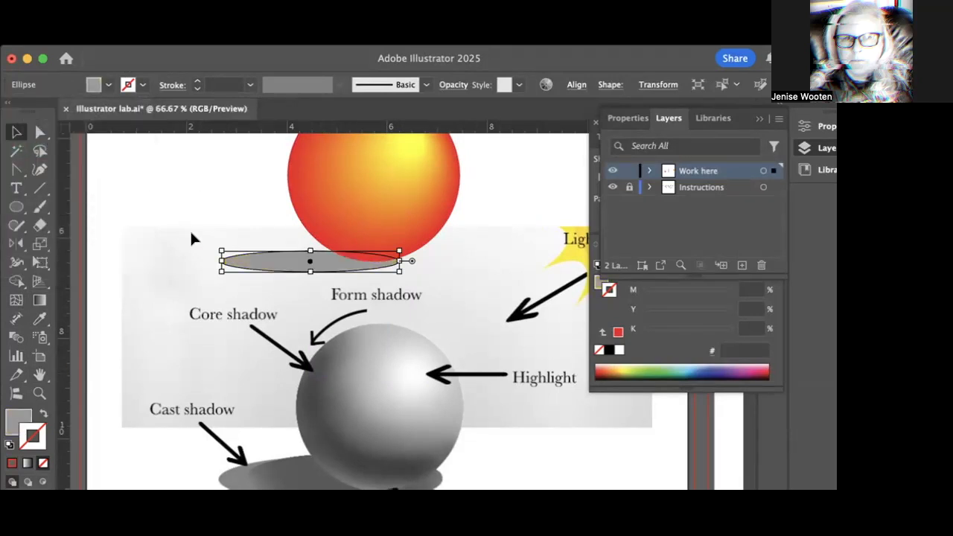
click(200, 249)
click(231, 260)
click(260, 47)
mouse_move(291, 151)
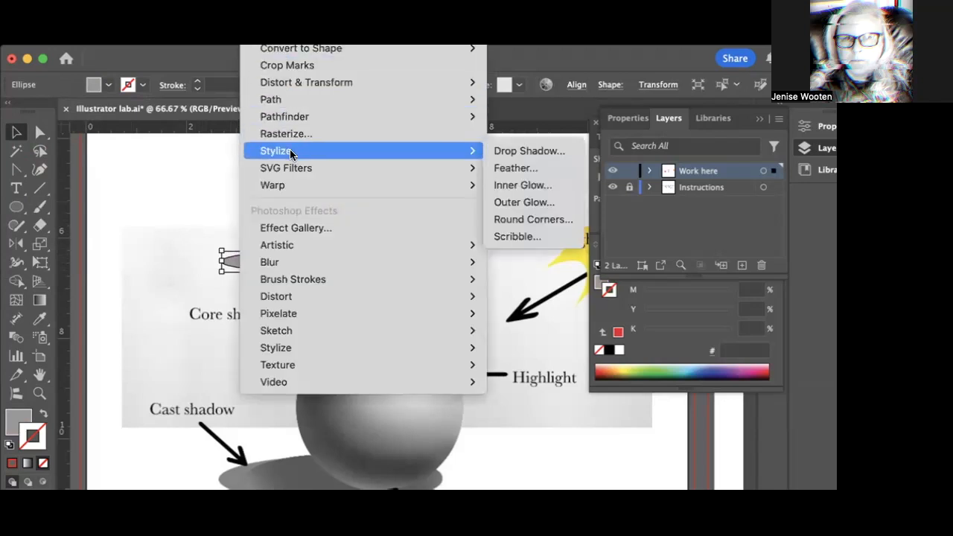
click(505, 166)
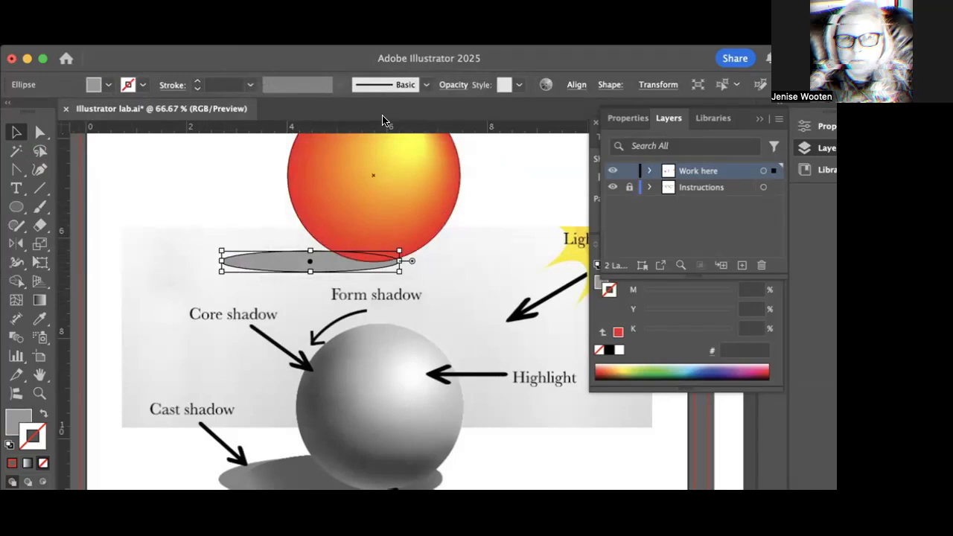
click(210, 200)
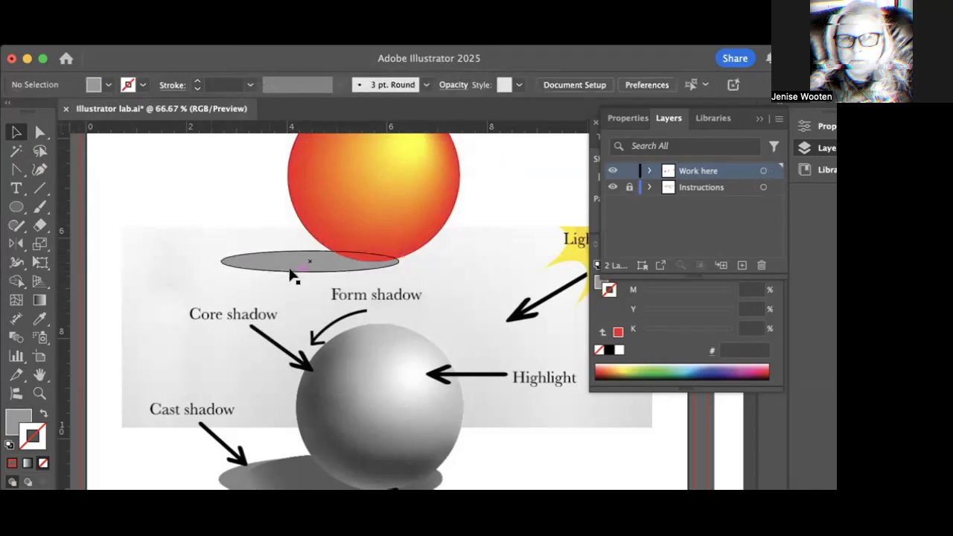
click(290, 270)
key(super+z)
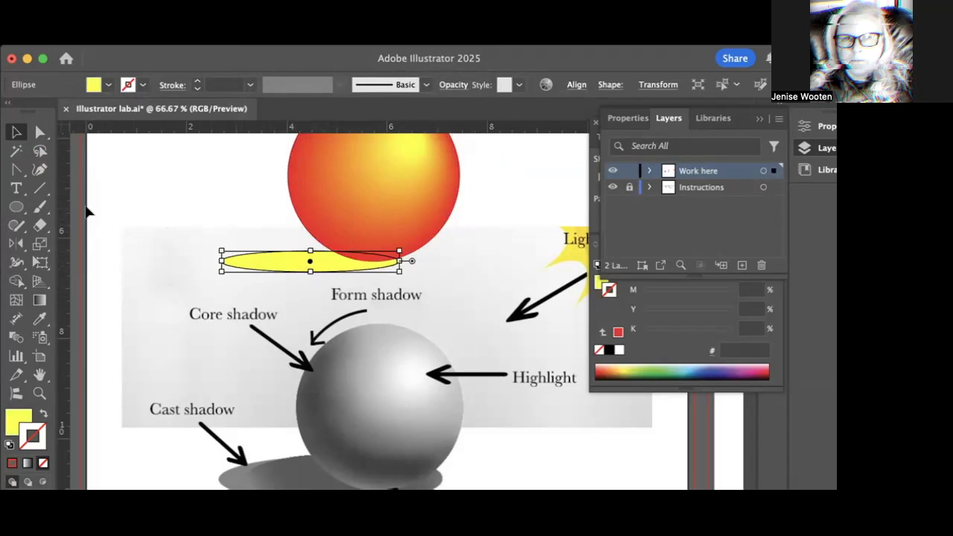
key(super+shift+b)
key(super+shift+z)
key(super+shift+b)
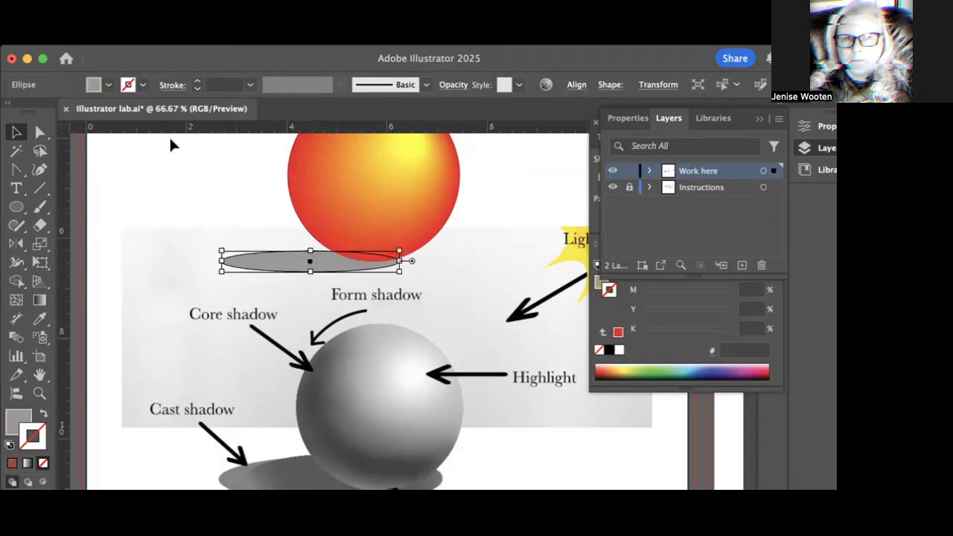
- Apply a Feather effect to the gray shadow ellipse, lowering the radius to no more than 0.25 in, and deselect it
click(262, 46)
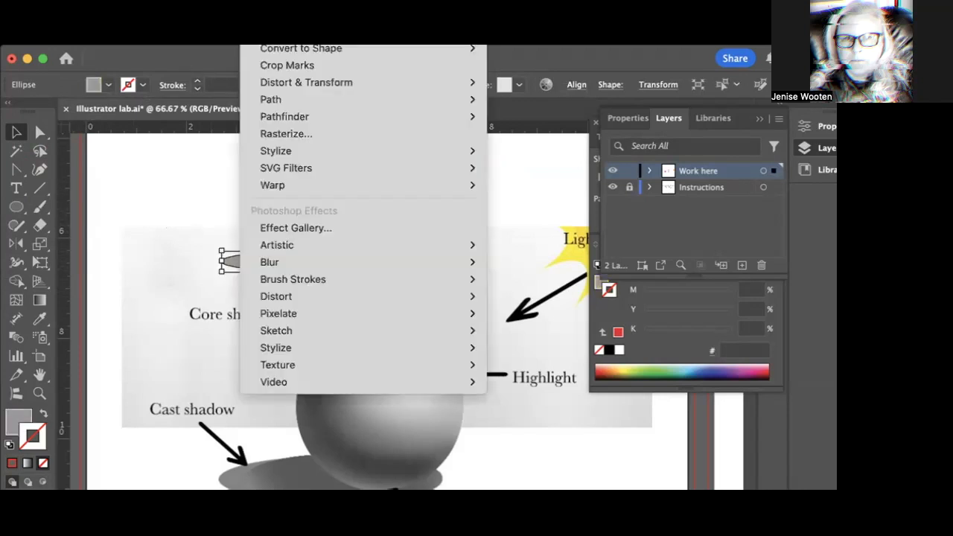
mouse_move(272, 153)
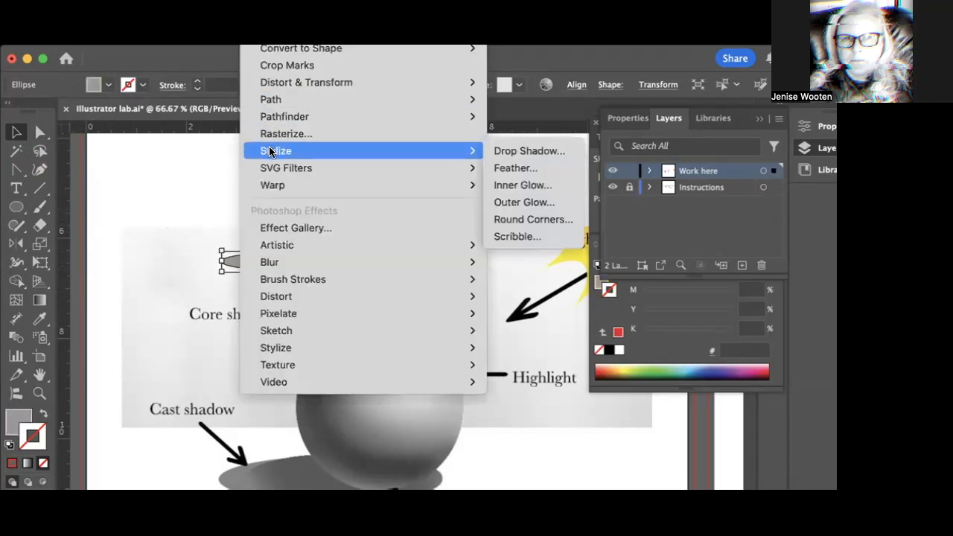
click(520, 170)
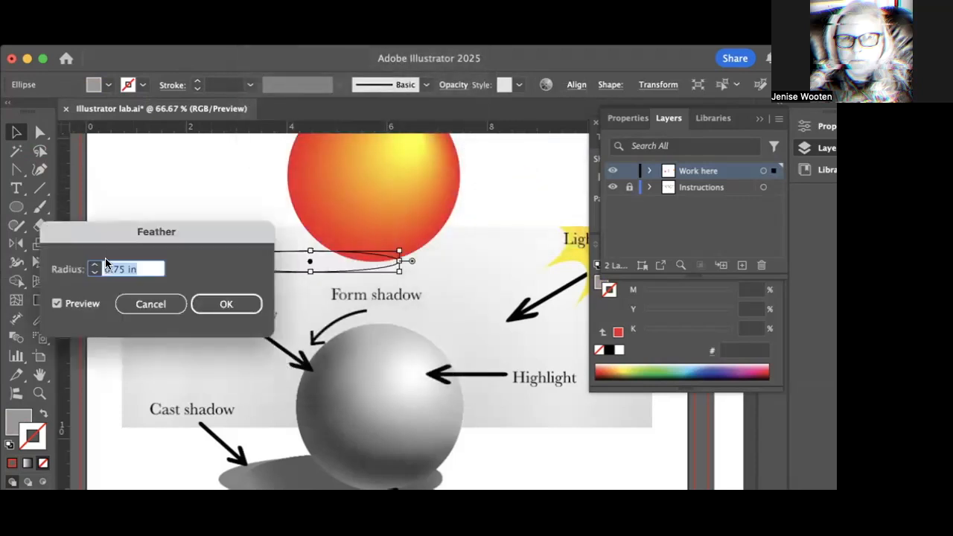
click(94, 273)
click(94, 273)
click(93, 273)
click(94, 273)
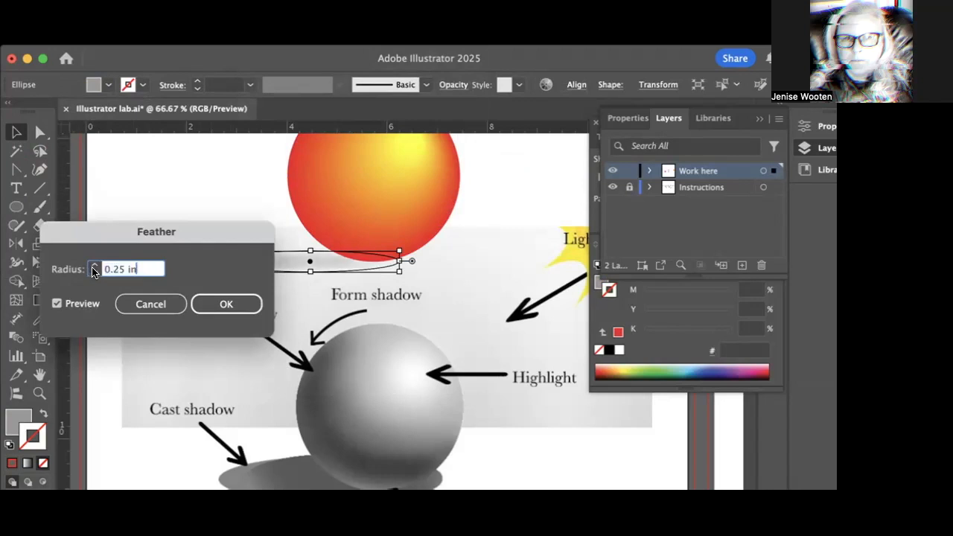
click(94, 273)
click(228, 307)
click(107, 292)
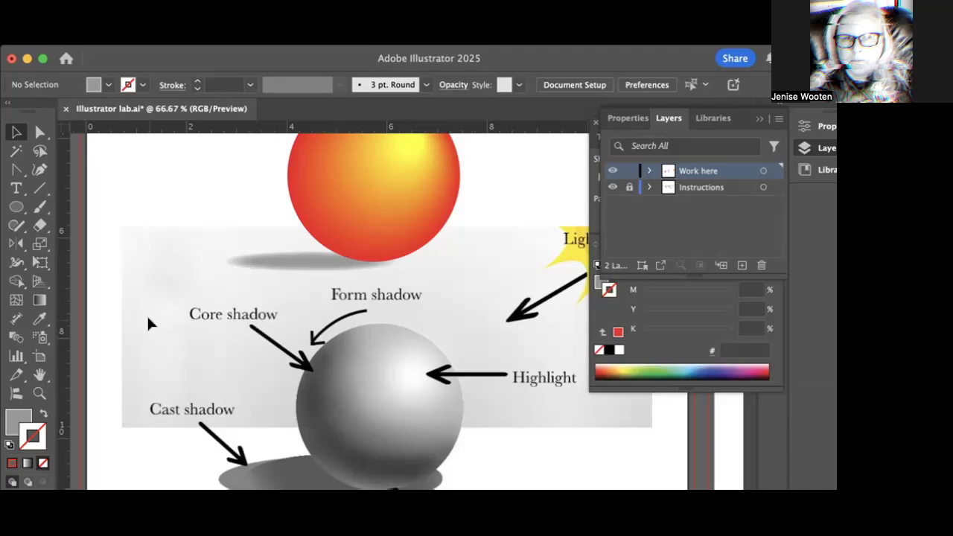
- Look over the Make a Scene artboard and the finished artwork on the artboards before it
scroll(148, 318, left, 1)
scroll(435, 393, right, 2)
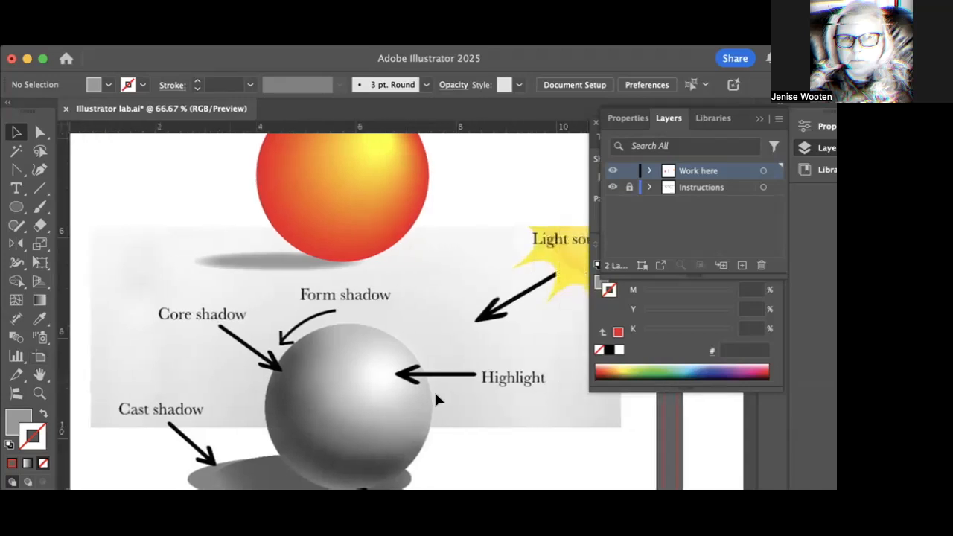
scroll(435, 400, right, 3)
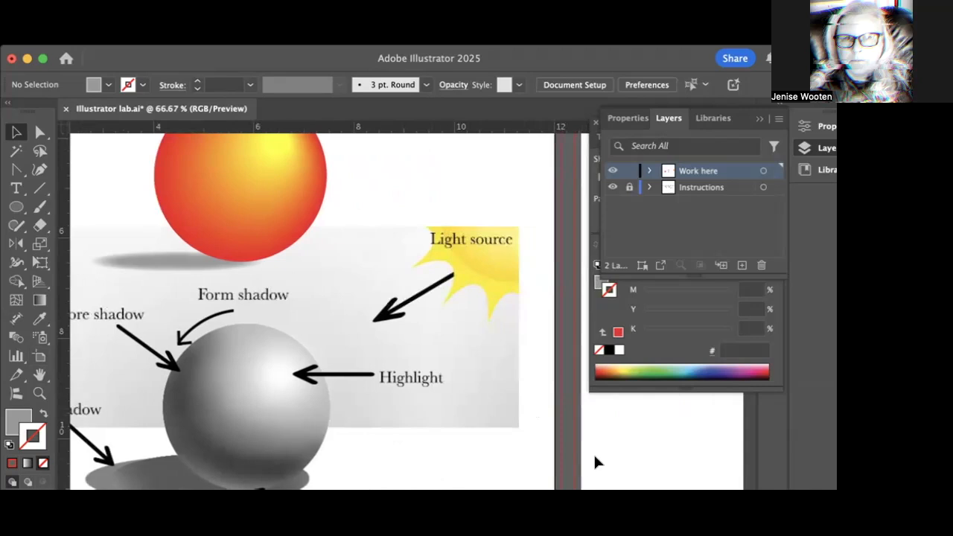
scroll(585, 454, right, 3)
drag(540, 431, 178, 446)
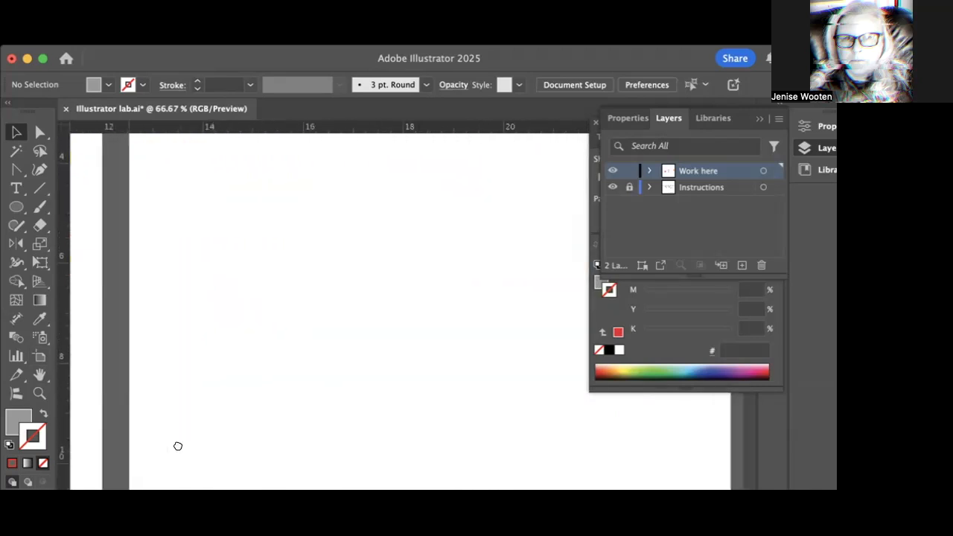
scroll(158, 439, down, 3)
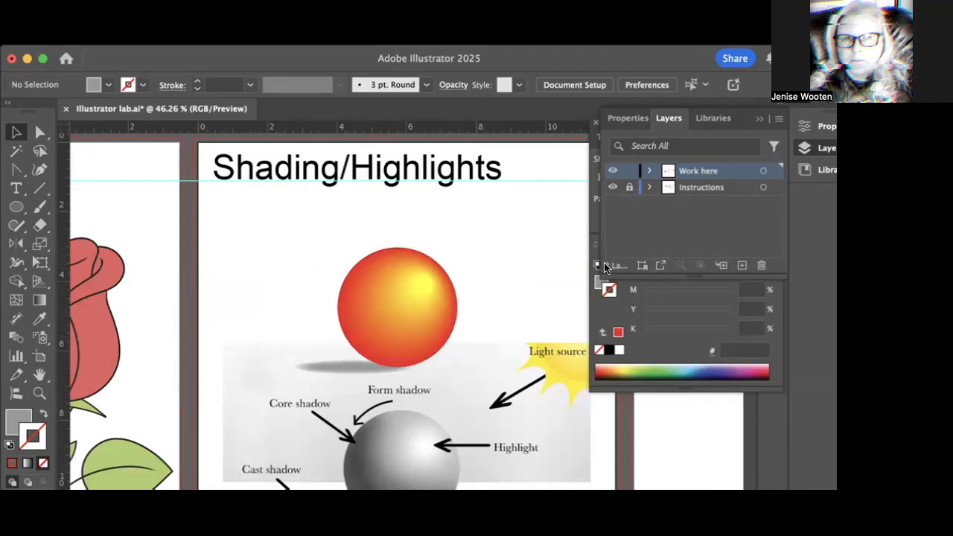
drag(516, 253, 121, 253)
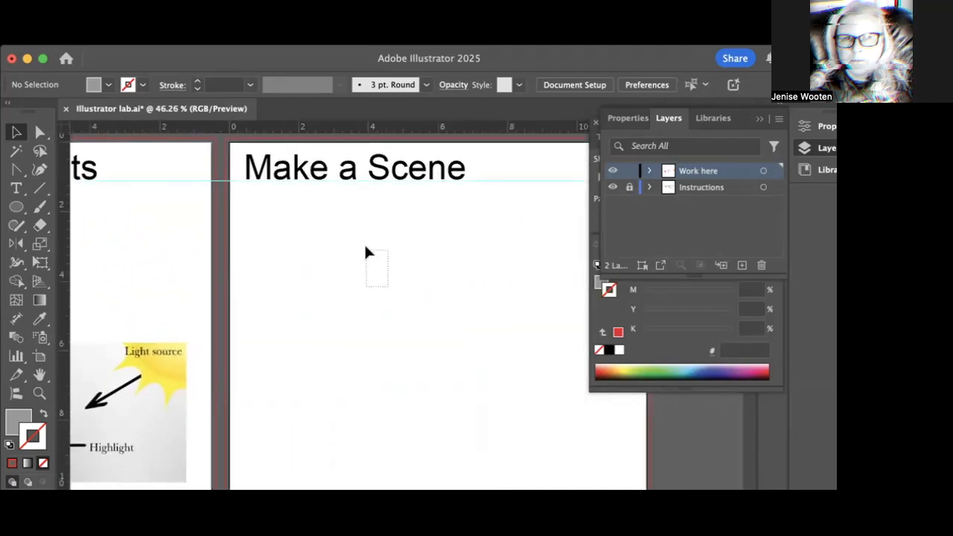
scroll(302, 342, left, 3)
scroll(302, 342, left, 5)
drag(105, 209, 280, 362)
scroll(359, 349, right, 4)
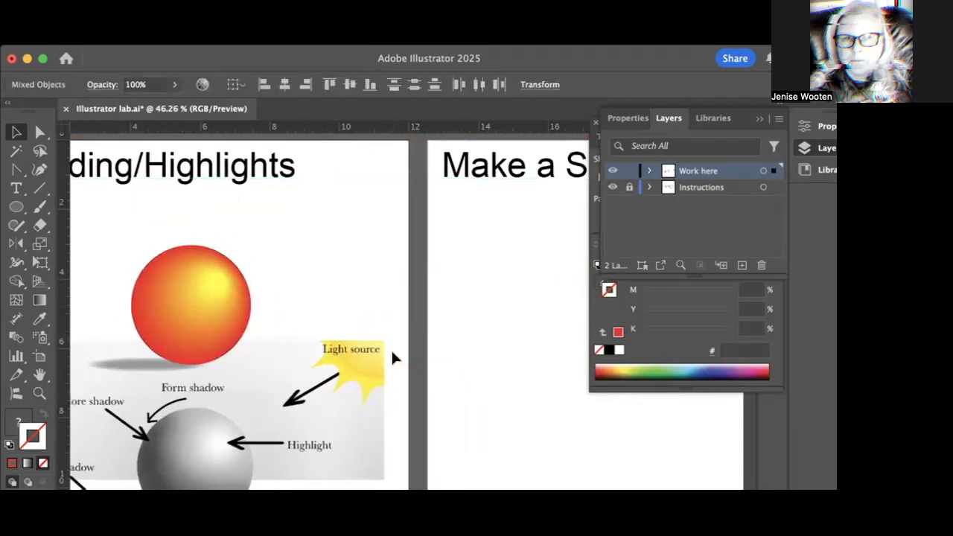
- Bring the orange sphere and its cast shadow onto the Make a Scene artboard and deselect them
drag(108, 343, 476, 343)
click(383, 395)
scroll(383, 395, right, 5)
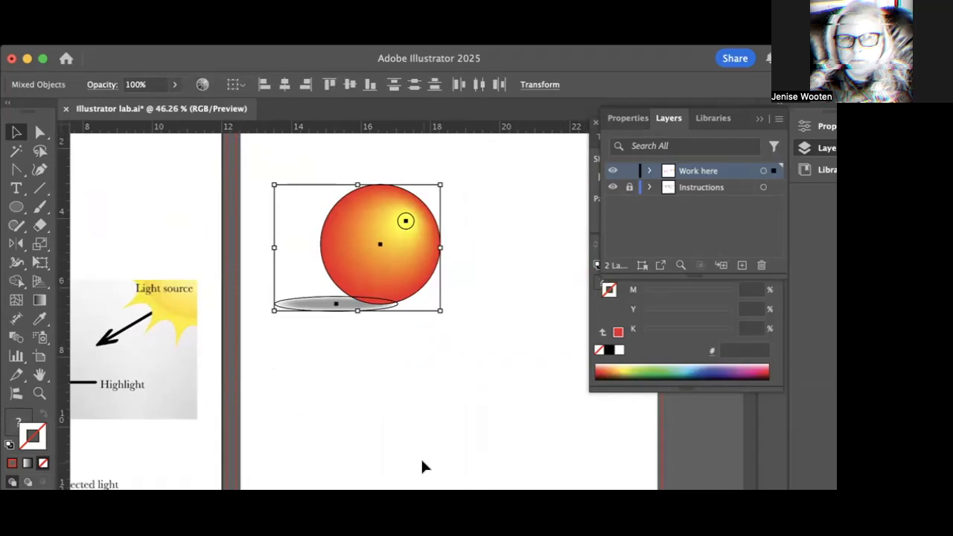
click(435, 416)
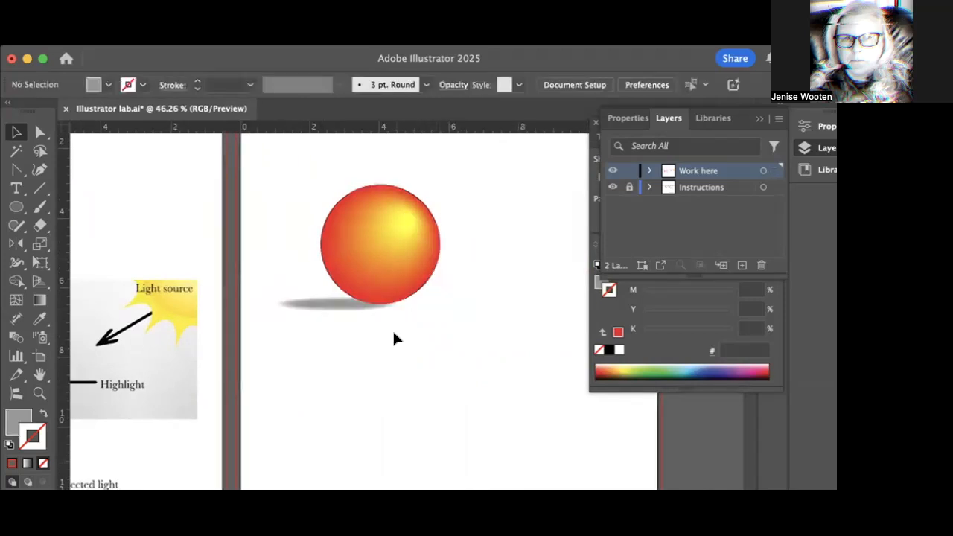
- Draw a circle about 3.2 in wide below the orange sphere, offset to its right, and fill it with dark blue (#2E3192)
click(16, 207)
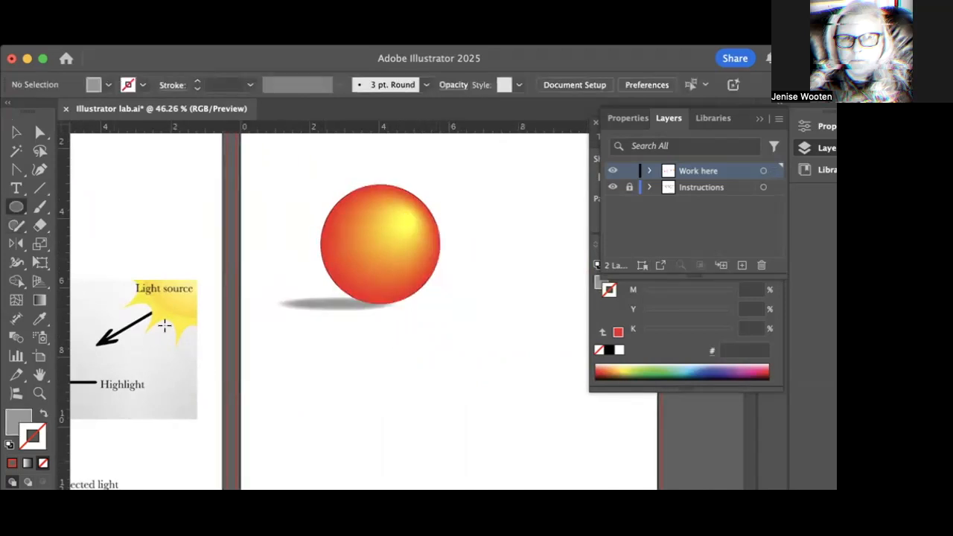
drag(409, 358, 465, 414)
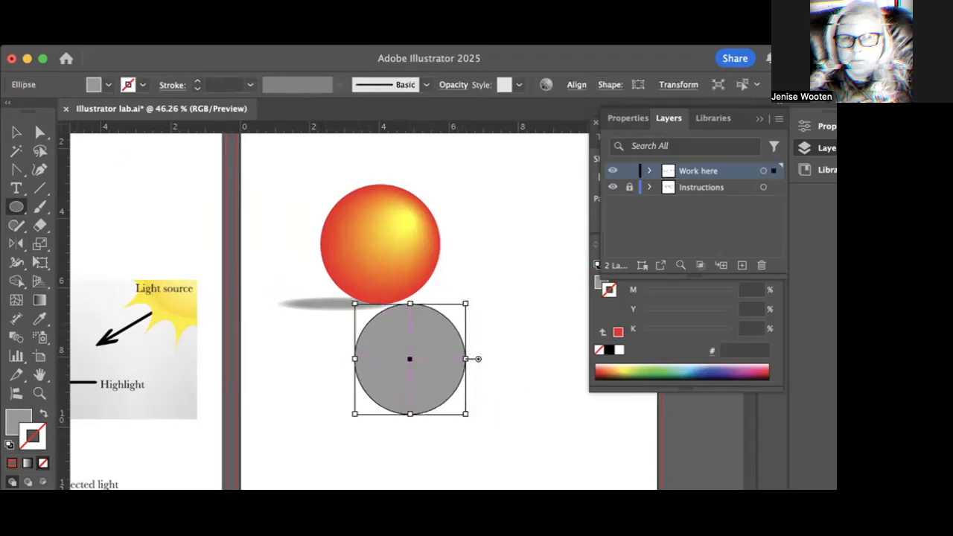
click(16, 132)
drag(434, 373, 473, 397)
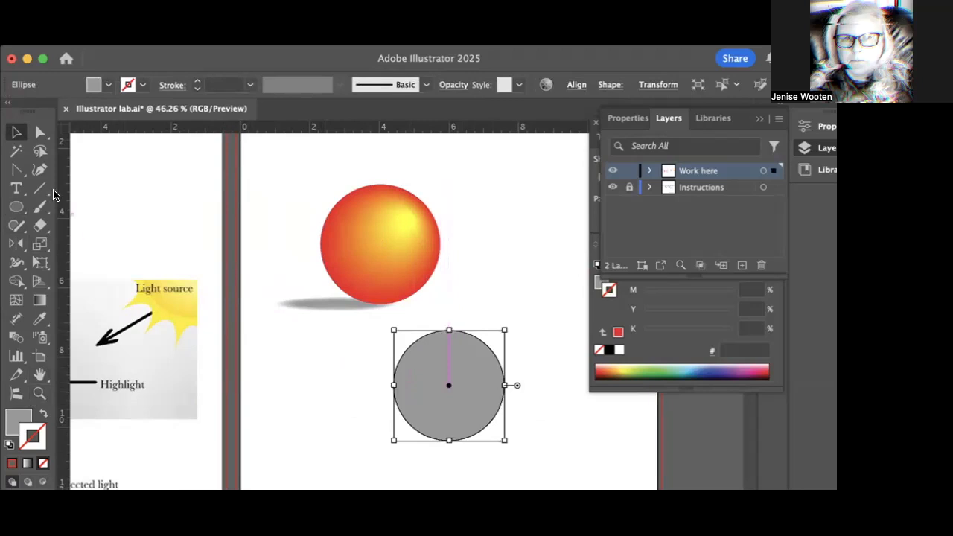
click(104, 84)
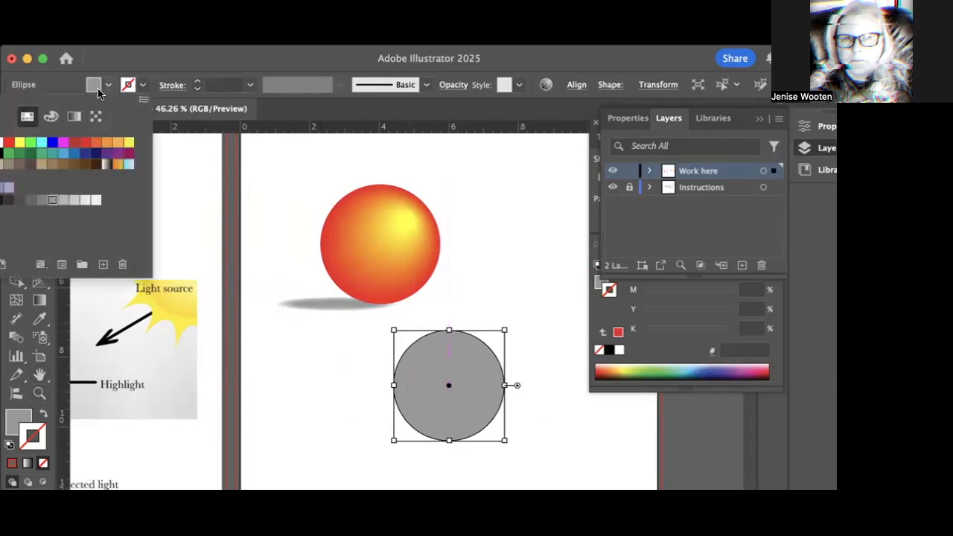
click(84, 154)
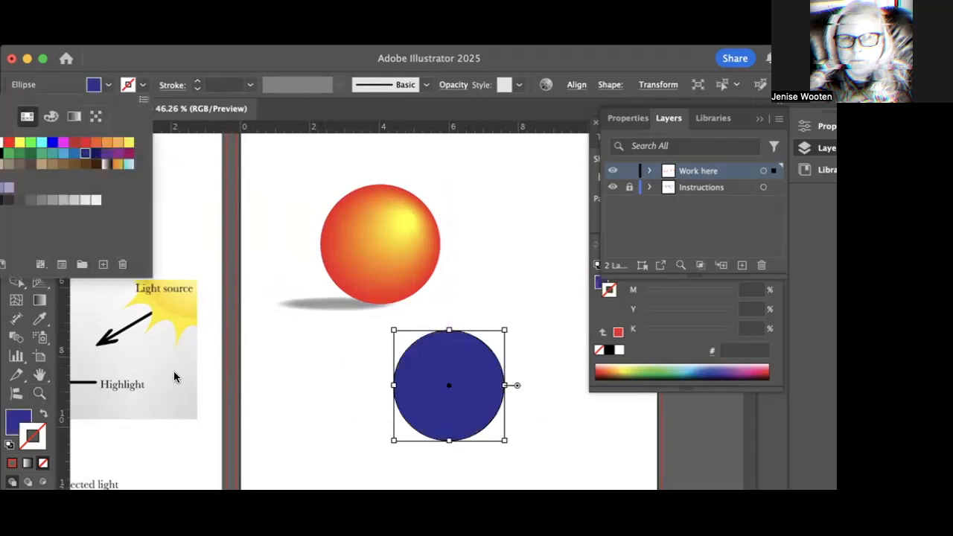
click(373, 451)
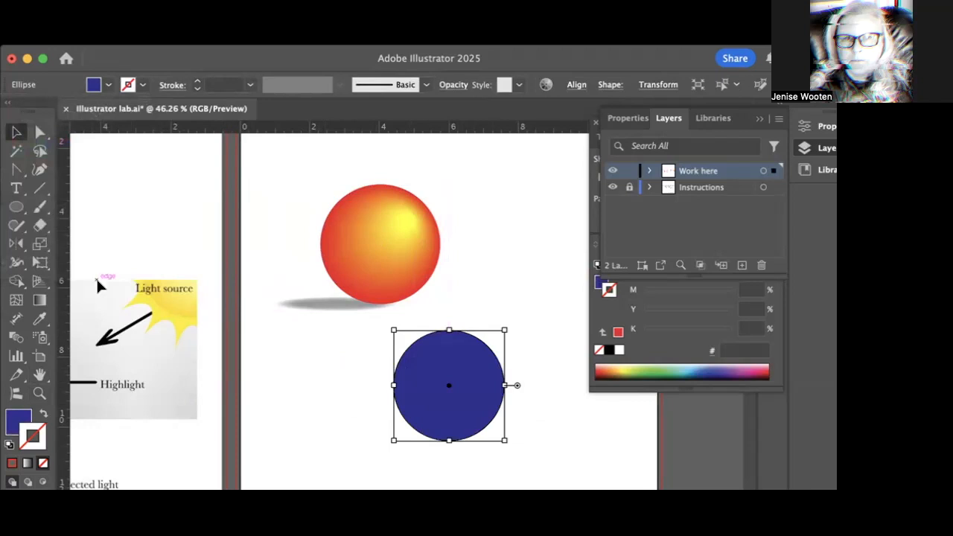
click(352, 352)
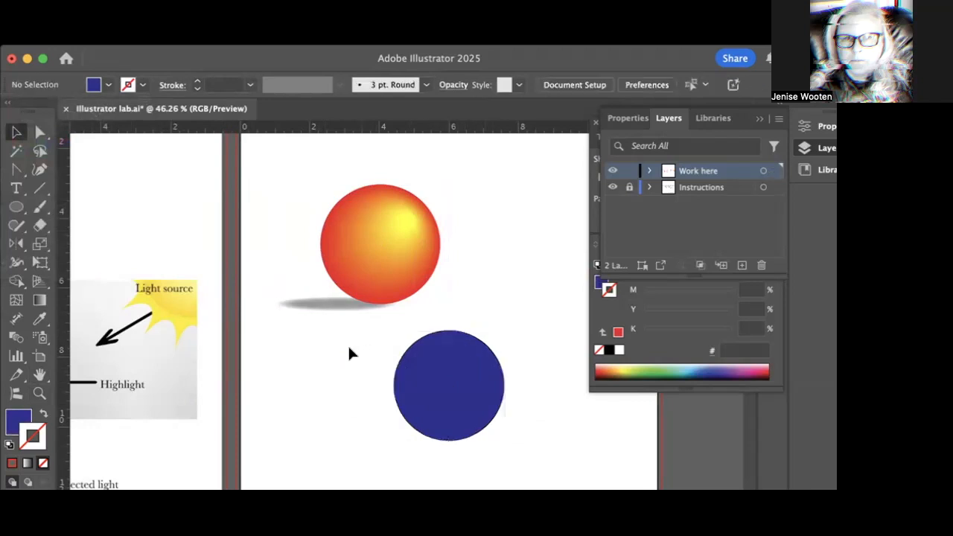
- Draw a small highlight circle in the upper right of the dark blue circle and fill it with light blue
click(17, 207)
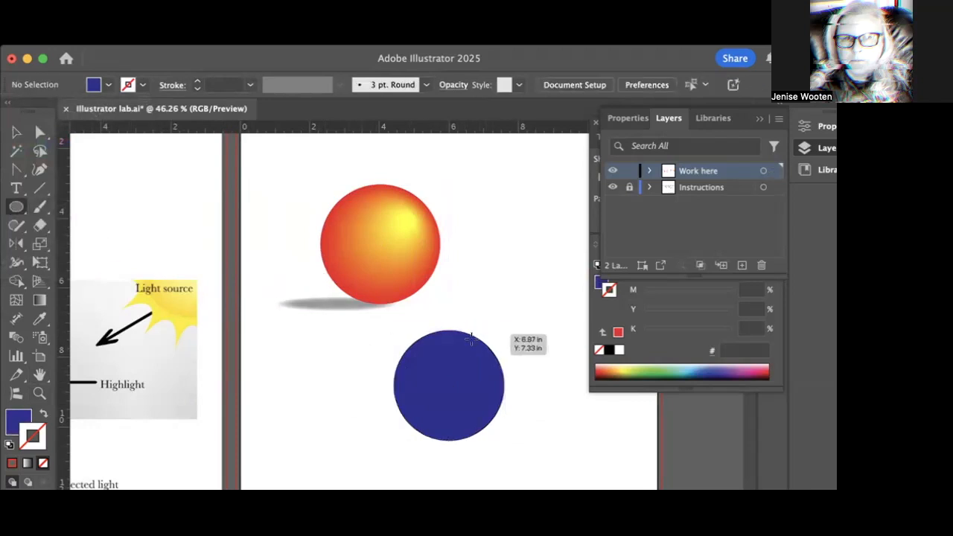
drag(459, 355, 468, 363)
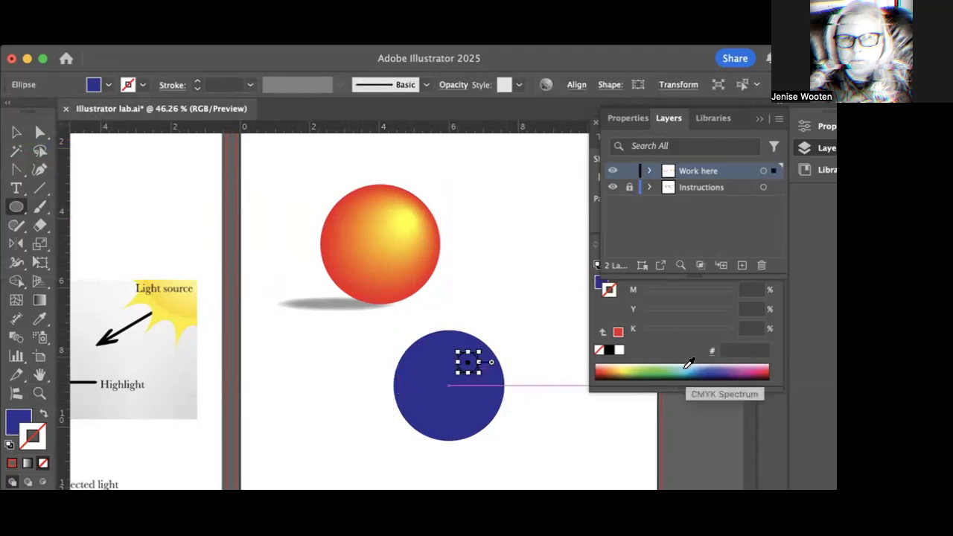
click(592, 282)
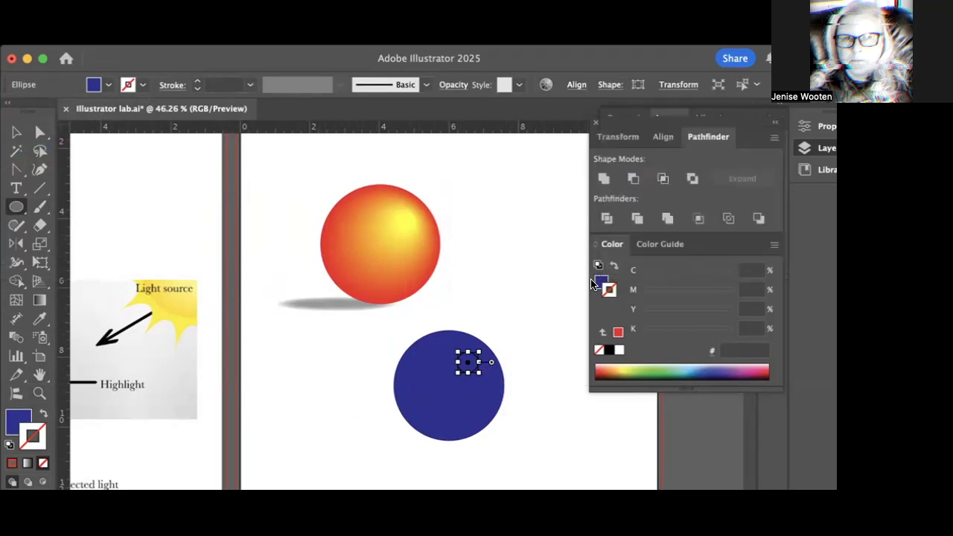
click(597, 284)
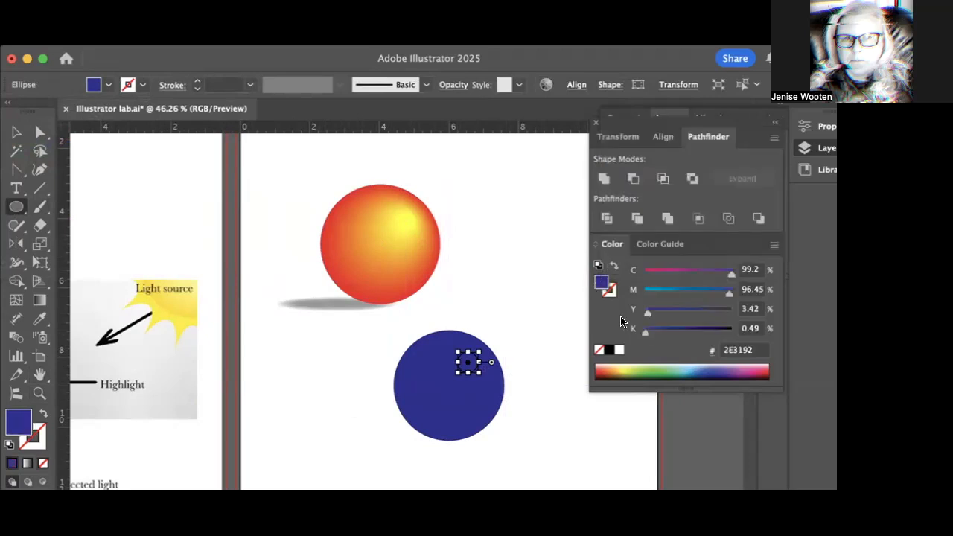
click(684, 365)
- Try blending the light blue circle with the dark blue circle twice, undoing the blend each time
click(17, 336)
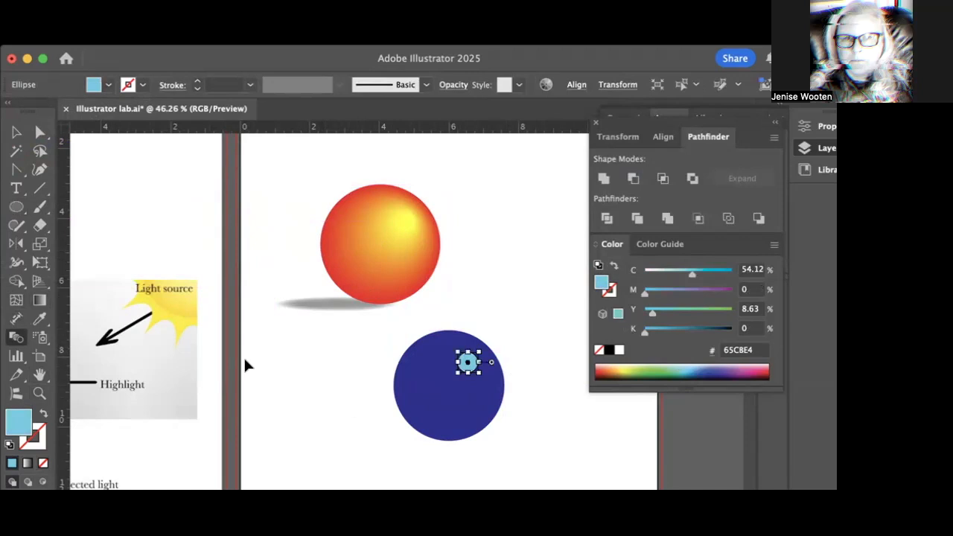
click(246, 364)
click(468, 361)
click(428, 388)
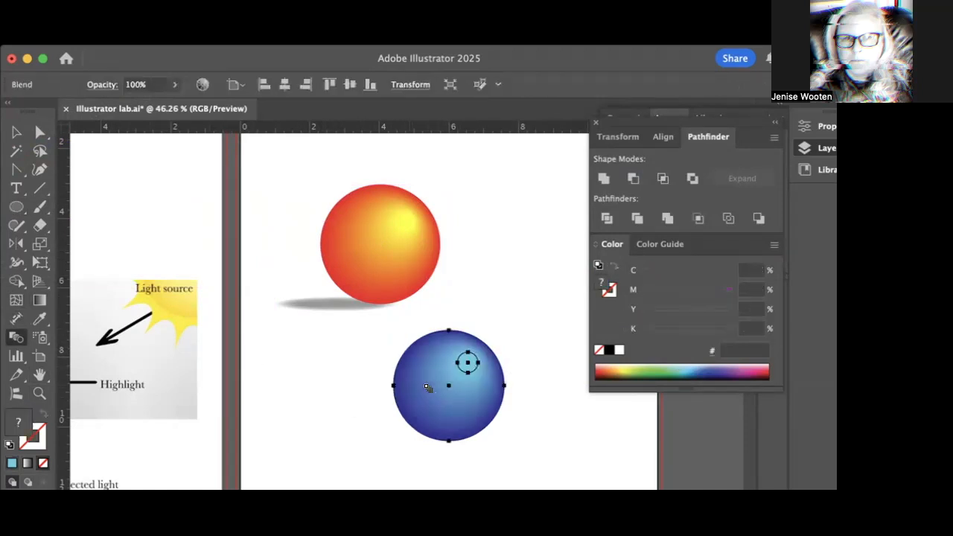
key(super+z)
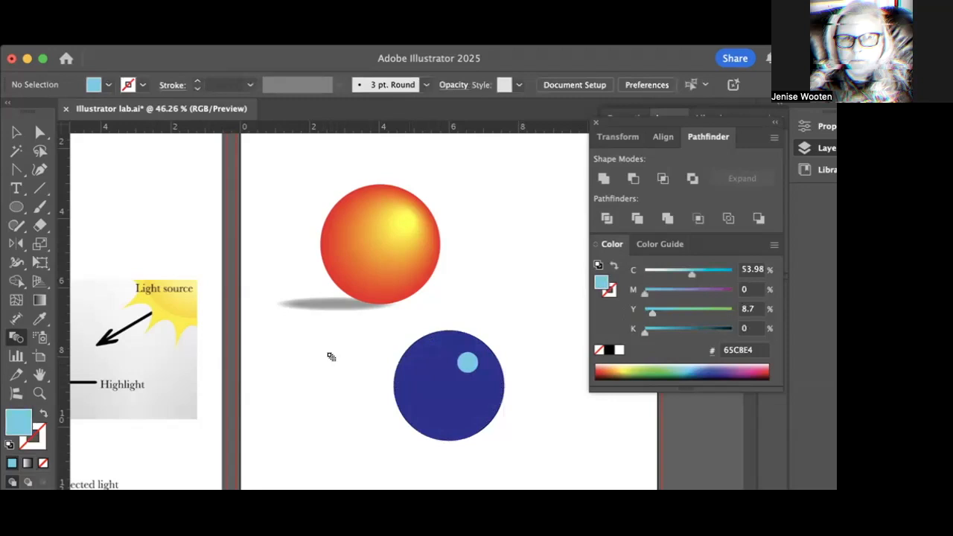
click(16, 133)
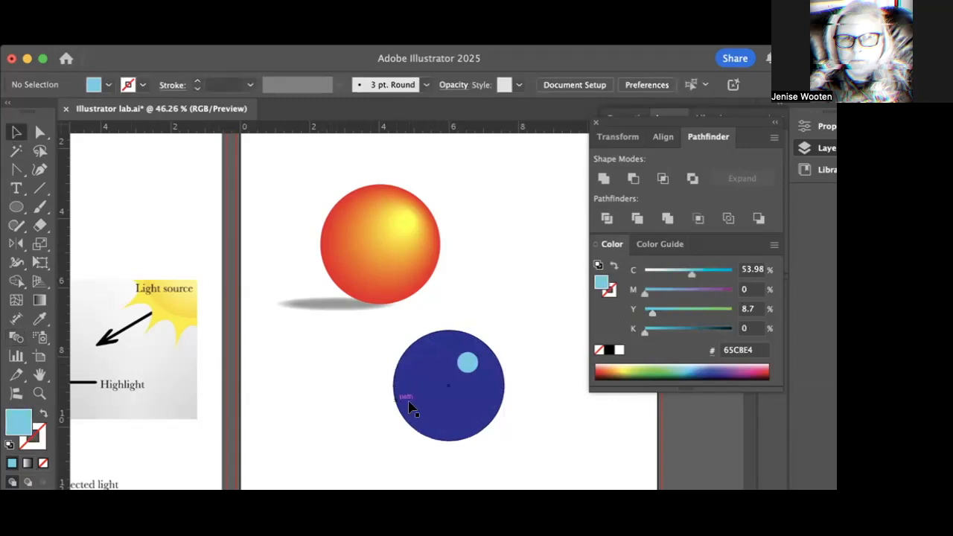
click(466, 362)
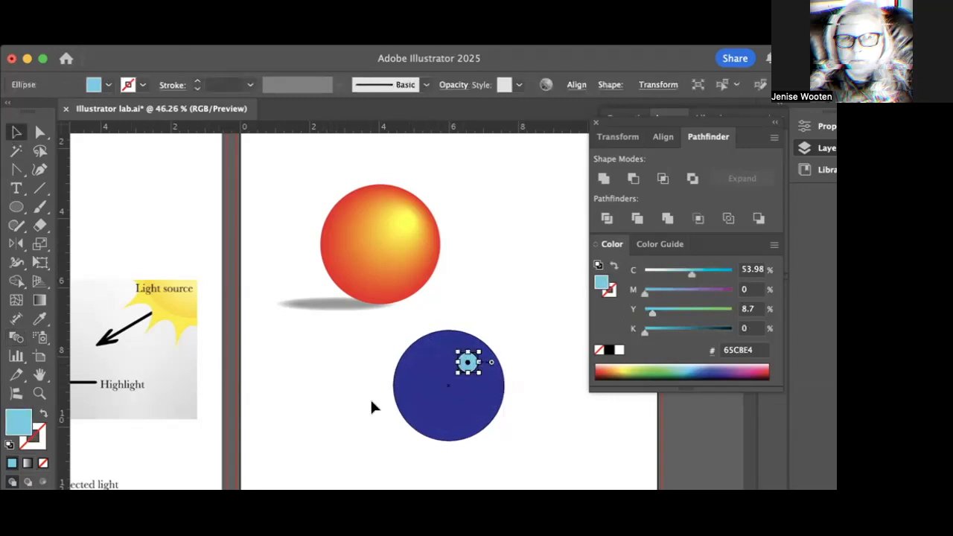
click(16, 340)
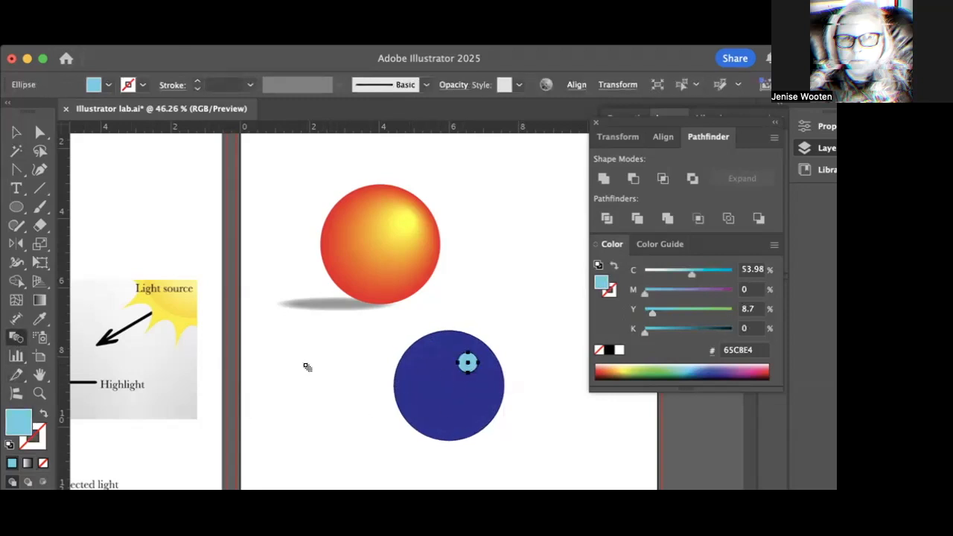
click(434, 385)
key(super+z)
- Give the light blue circle a black stroke, blend it with the dark blue circle, and deselect the blend
click(610, 290)
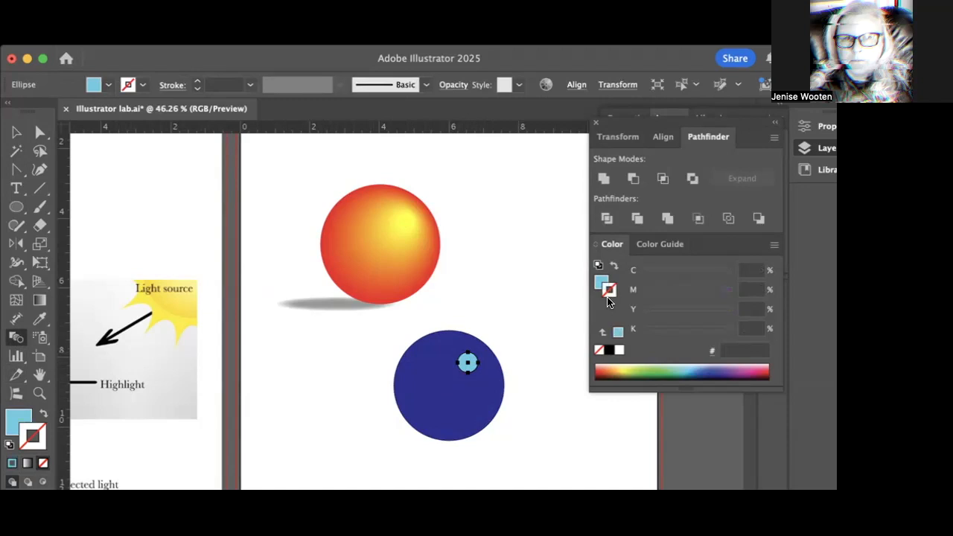
click(608, 350)
click(466, 363)
click(438, 382)
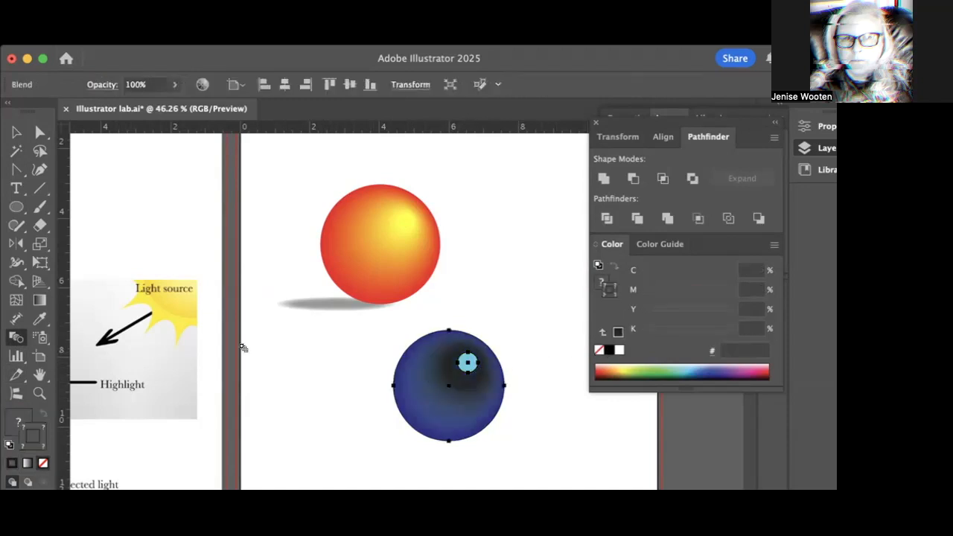
click(17, 133)
click(297, 377)
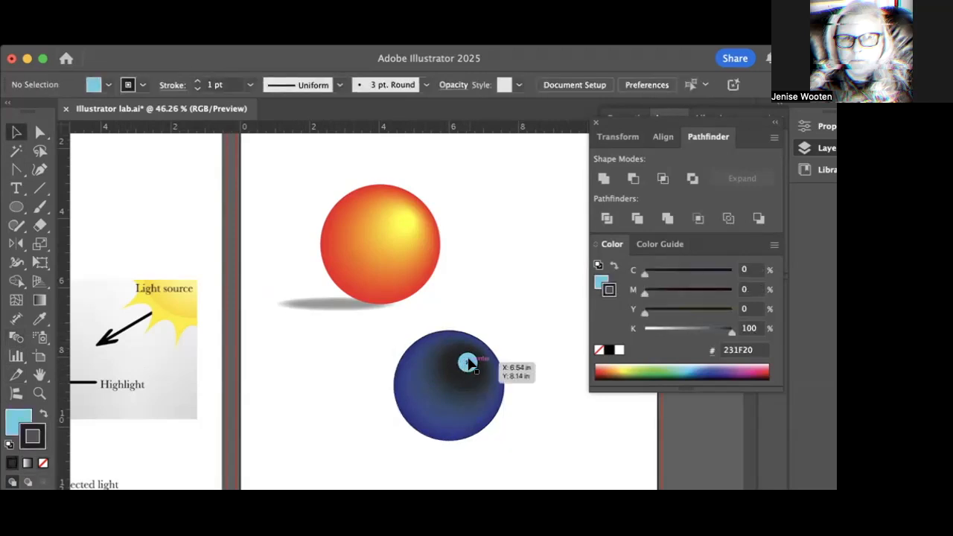
- Delete the blue blended sphere and the orange sphere with its shadow from the Make a Scene artboard
click(16, 337)
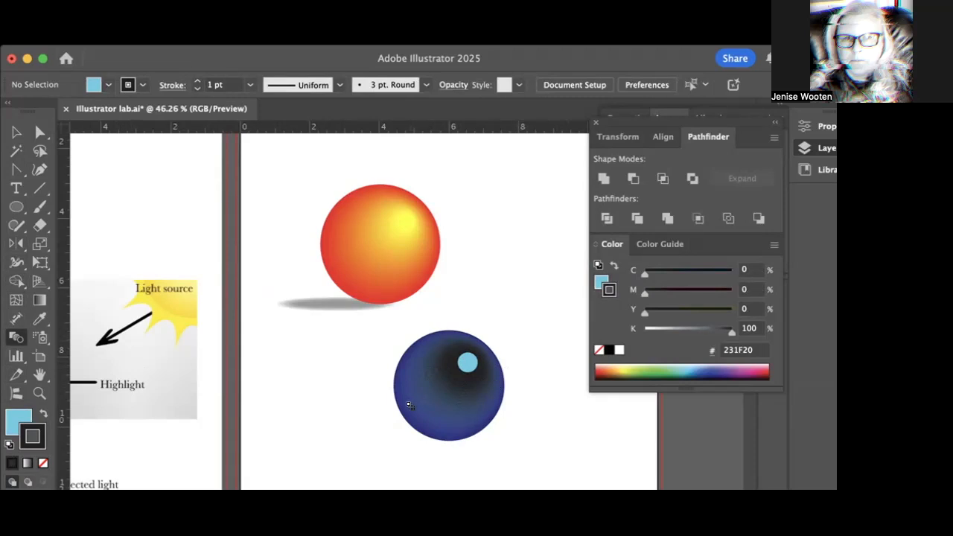
click(16, 133)
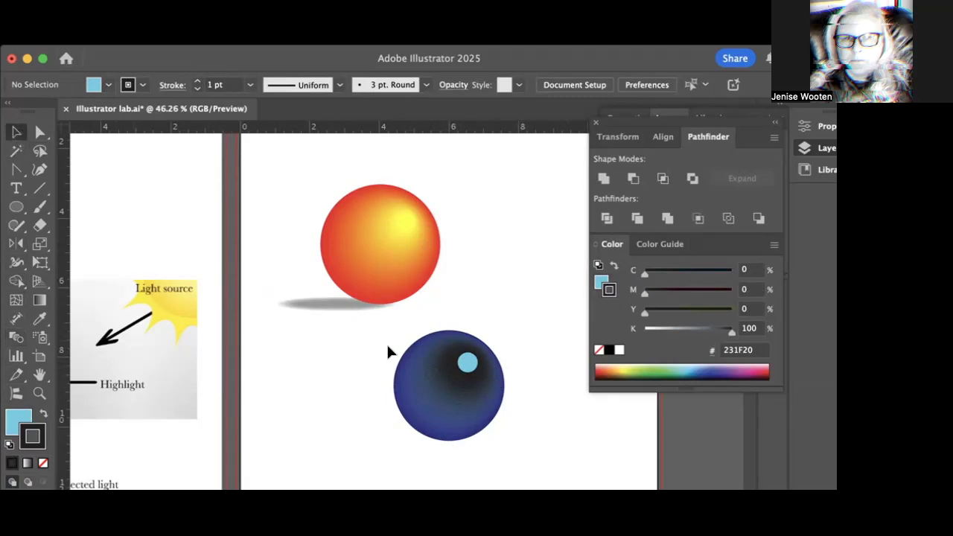
click(506, 402)
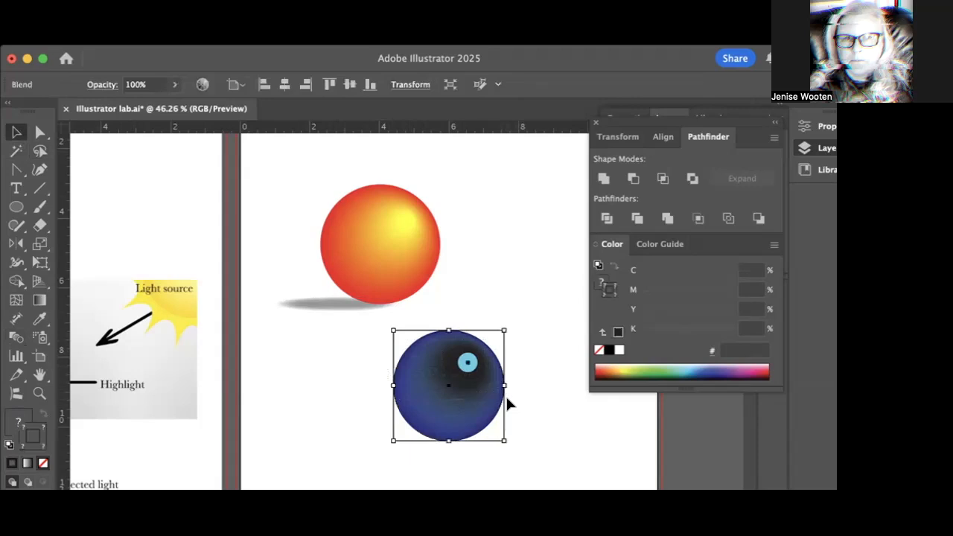
key(Delete)
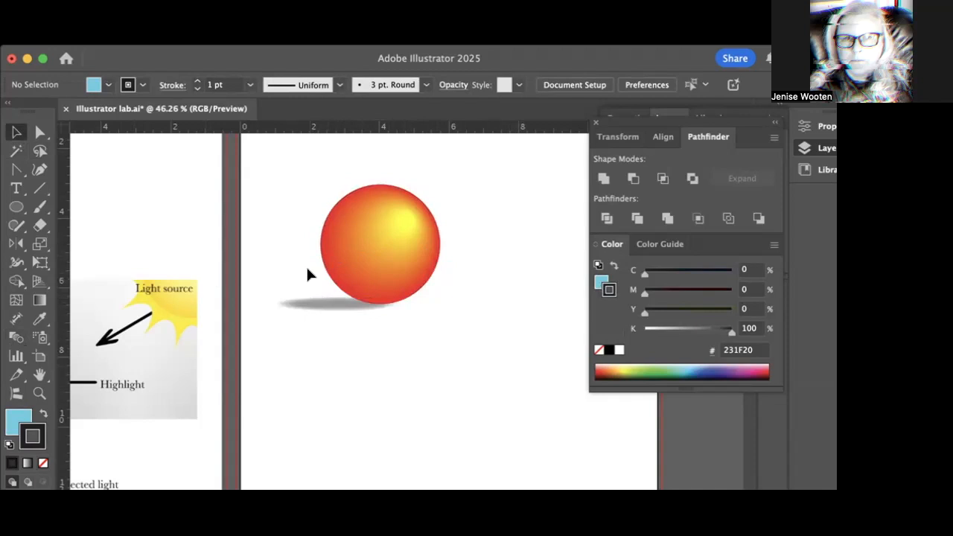
drag(299, 176, 437, 320)
key(Delete)
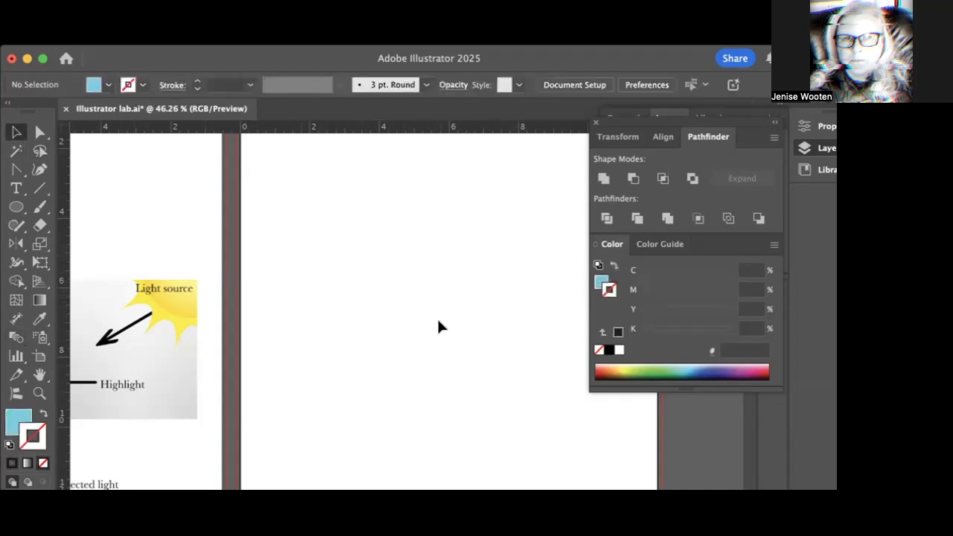